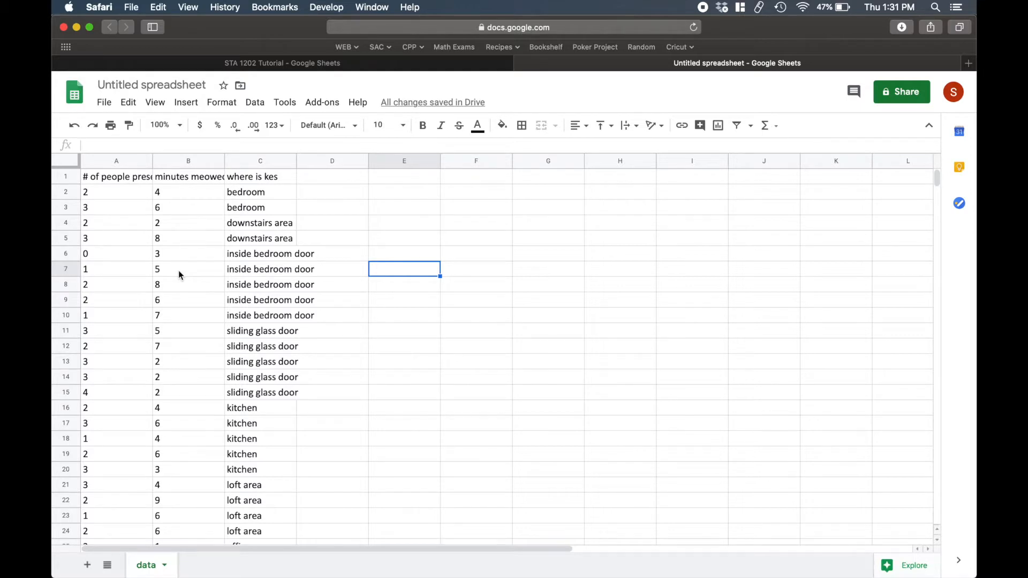
Review the histogram, pie chart, scatter plot and data sheets in the STA 1202 Tutorial spreadsheet.
{"action": "left_click", "coordinate": [304, 65]}
{"action": "left_click", "coordinate": [364, 565]}
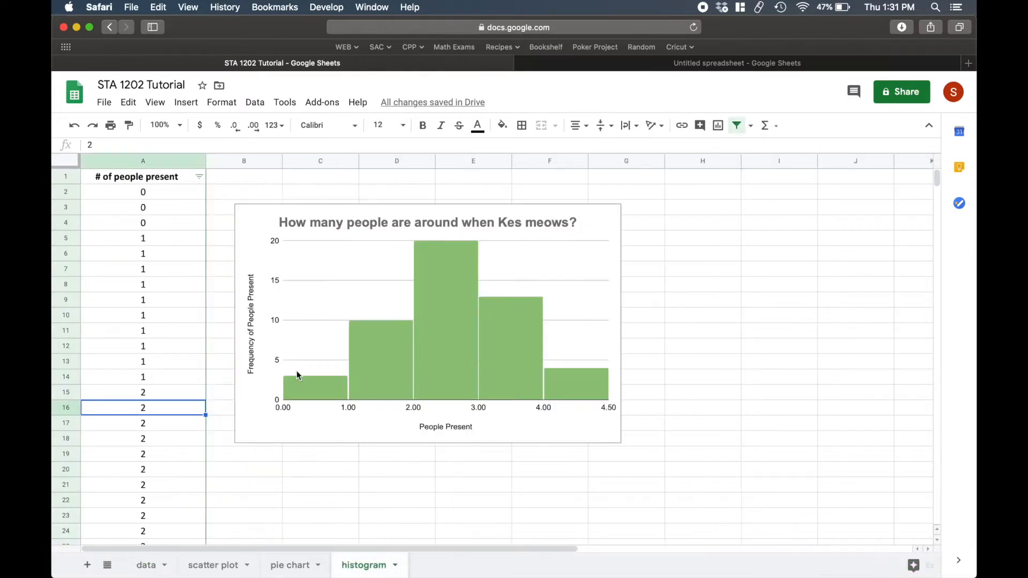
{"action": "left_click", "coordinate": [283, 567]}
{"action": "scroll", "coordinate": [363, 446], "scroll_direction": "down", "scroll_amount": 3}
{"action": "scroll", "coordinate": [363, 447], "scroll_direction": "up", "scroll_amount": 3}
{"action": "left_click", "coordinate": [213, 566]}
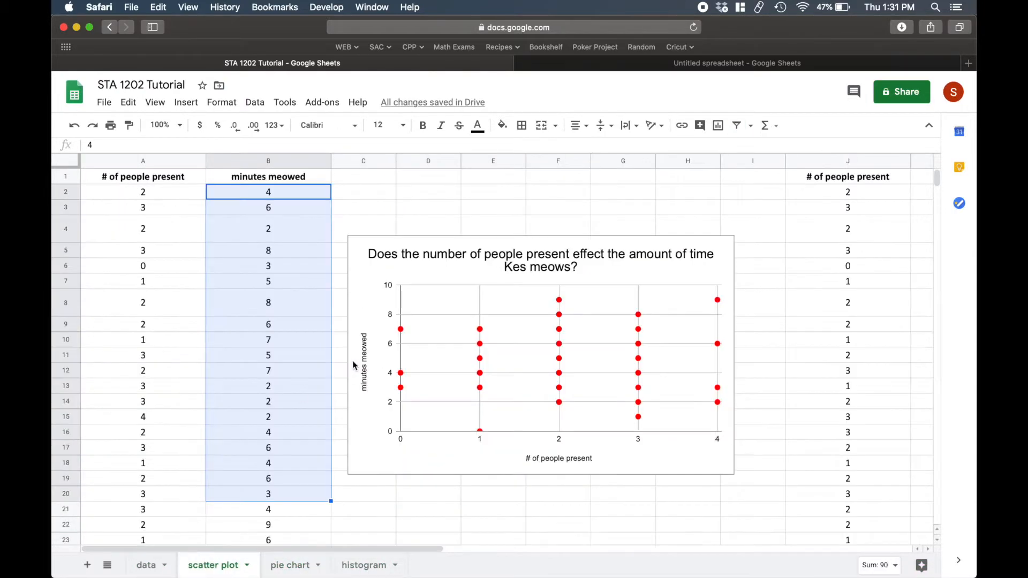
{"action": "scroll", "coordinate": [354, 365], "scroll_direction": "right", "scroll_amount": 10}
{"action": "scroll", "coordinate": [354, 365], "scroll_direction": "left", "scroll_amount": 10}
{"action": "scroll", "coordinate": [353, 365], "scroll_direction": "down", "scroll_amount": 1}
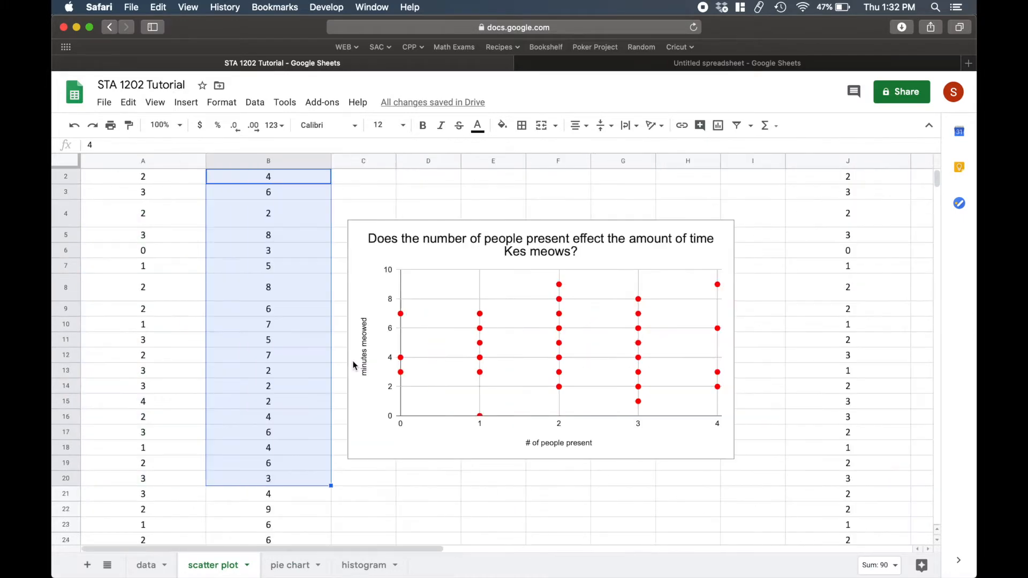
{"action": "left_click", "coordinate": [146, 566]}
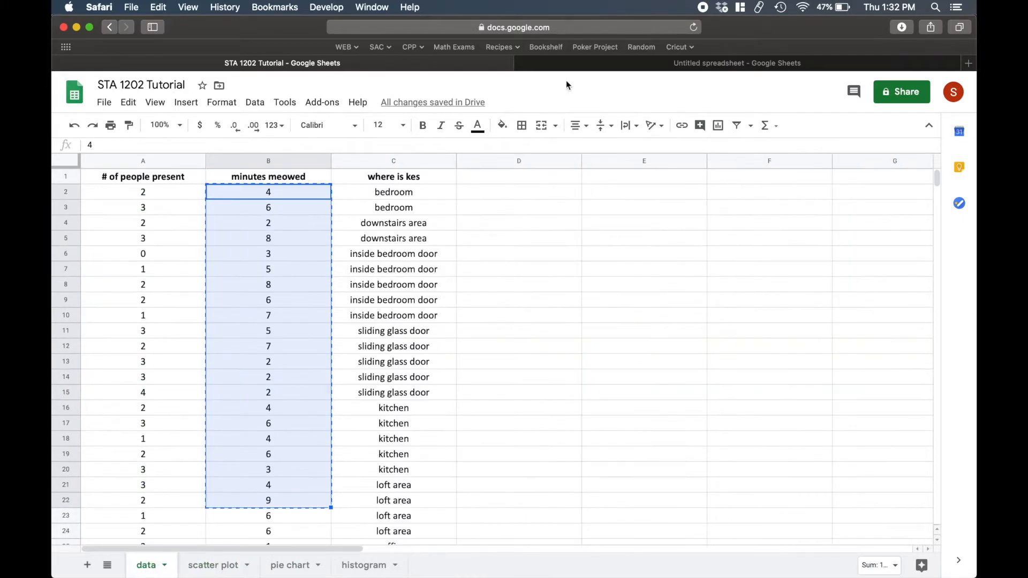
In the untitled spreadsheet, widen columns A, B and C until their headers and entries fit.
{"action": "left_click", "coordinate": [644, 64]}
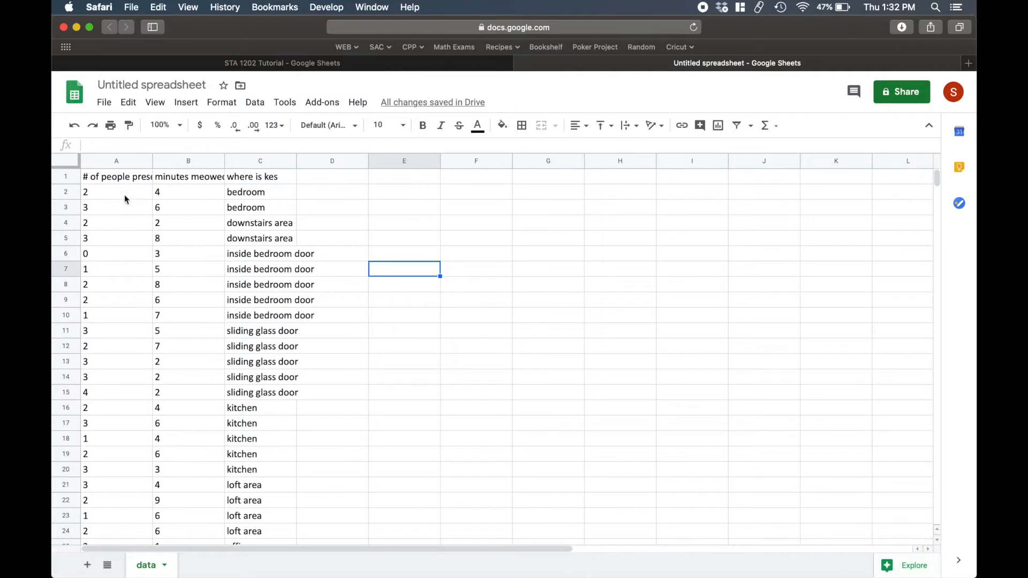
{"action": "left_click", "coordinate": [126, 192]}
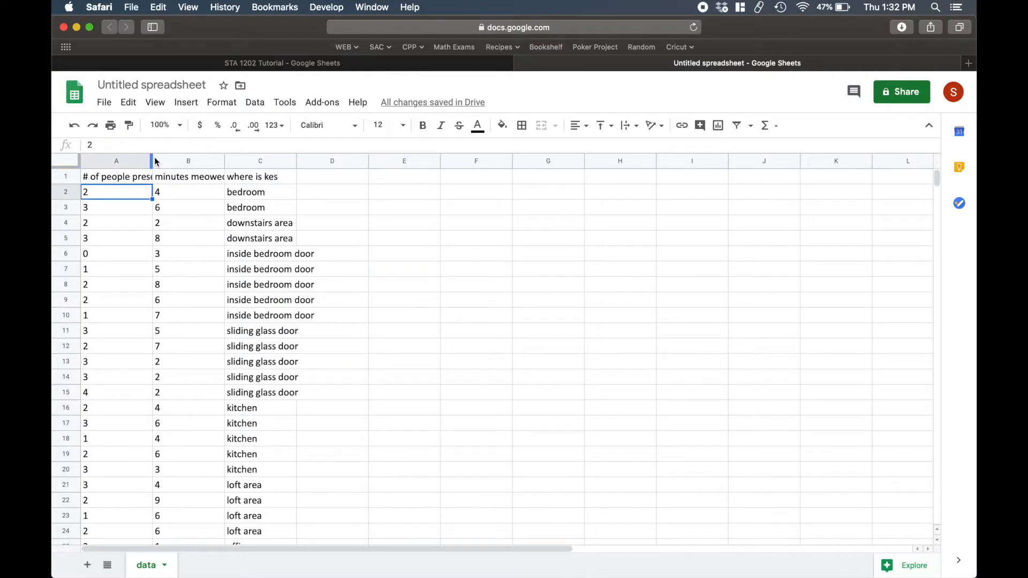
{"action": "left_click_drag", "start_coordinate": [154, 161], "coordinate": [179, 160]}
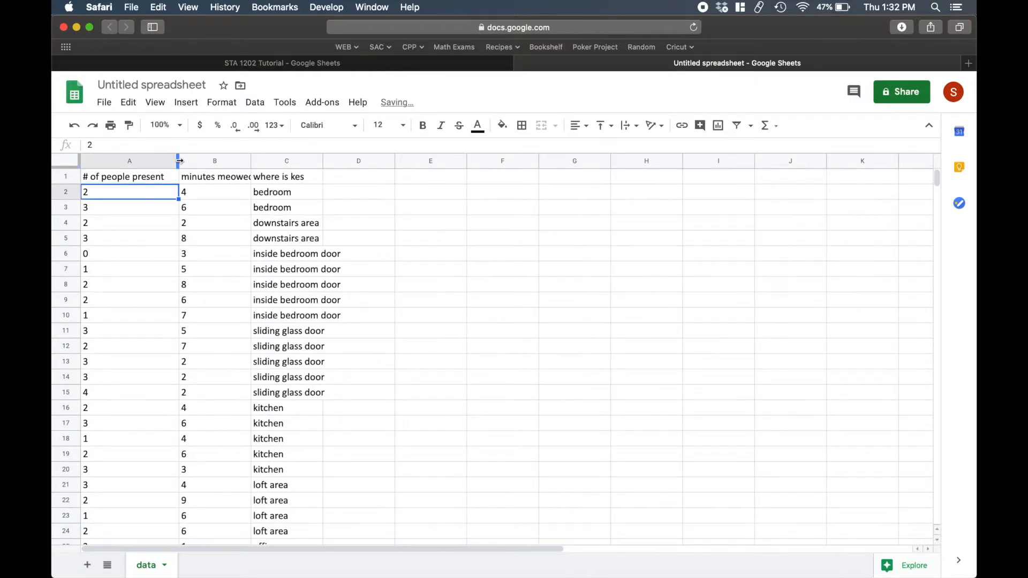
{"action": "left_click_drag", "start_coordinate": [251, 164], "coordinate": [277, 162]}
{"action": "left_click", "coordinate": [236, 195]}
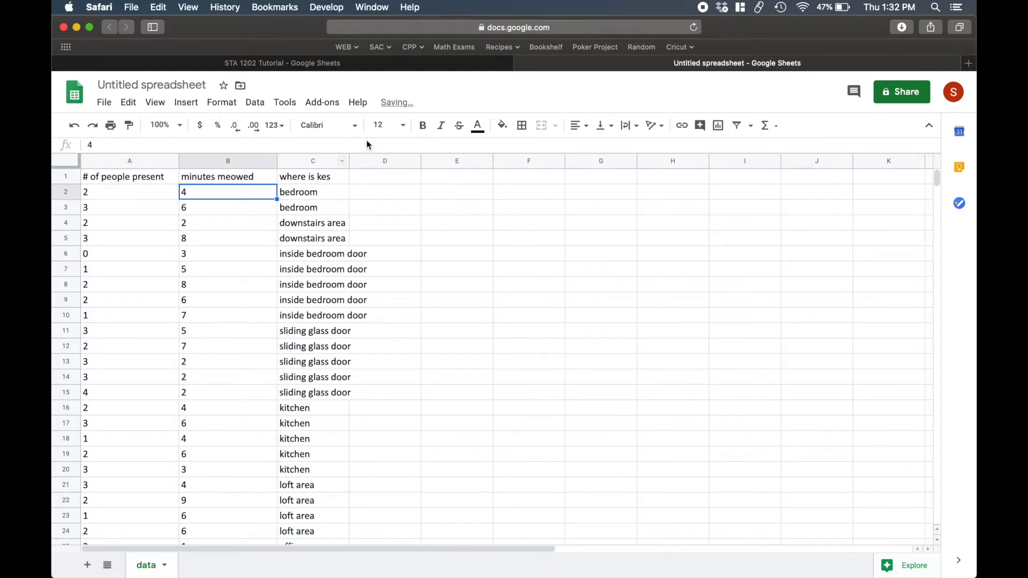
{"action": "left_click_drag", "start_coordinate": [348, 161], "coordinate": [392, 161]}
Examine the values in the minutes meowed and # of people present columns.
{"action": "left_click_drag", "start_coordinate": [221, 192], "coordinate": [225, 500]}
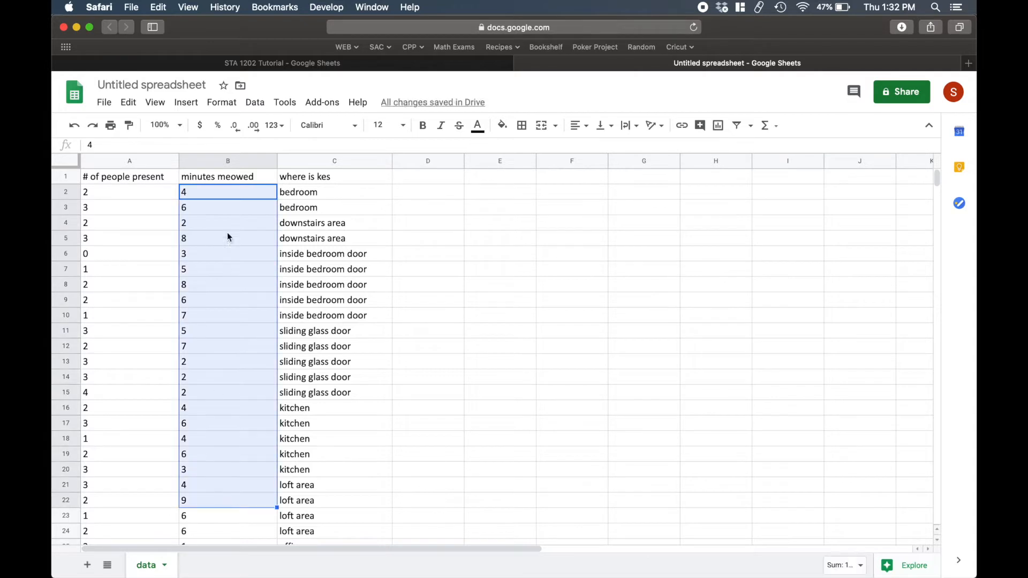
{"action": "left_click", "coordinate": [212, 197]}
{"action": "left_click", "coordinate": [212, 204]}
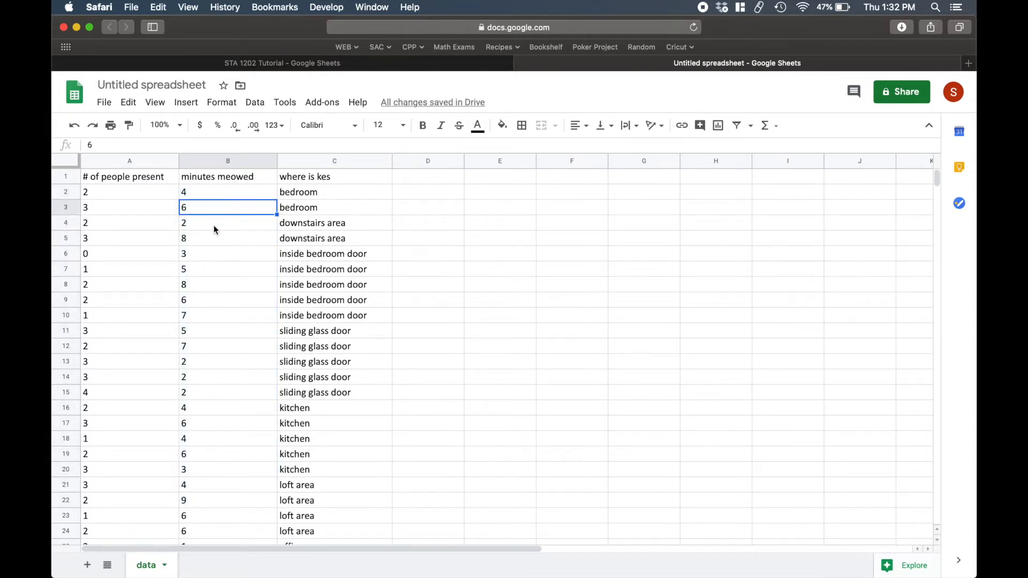
{"action": "left_click", "coordinate": [215, 225]}
{"action": "left_click_drag", "start_coordinate": [126, 192], "coordinate": [114, 304]}
{"action": "left_click", "coordinate": [123, 231]}
{"action": "left_click_drag", "start_coordinate": [111, 387], "coordinate": [110, 381]}
{"action": "left_click", "coordinate": [113, 395]}
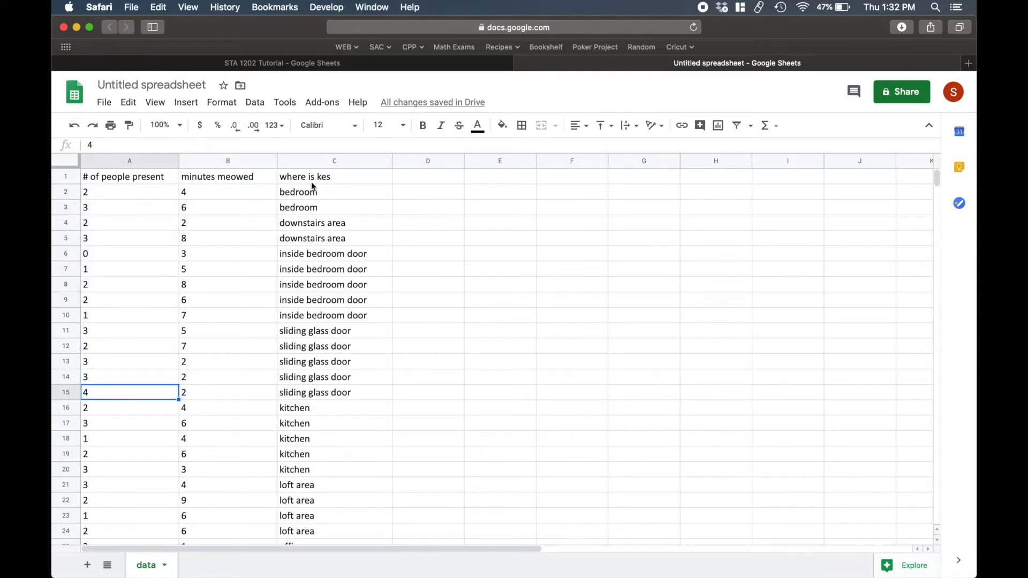
Examine the location entries in the where is kes column and the three column headers.
{"action": "left_click_drag", "start_coordinate": [333, 188], "coordinate": [351, 568]}
{"action": "left_click", "coordinate": [337, 360]}
{"action": "scroll", "coordinate": [337, 368], "scroll_direction": "up", "scroll_amount": 4}
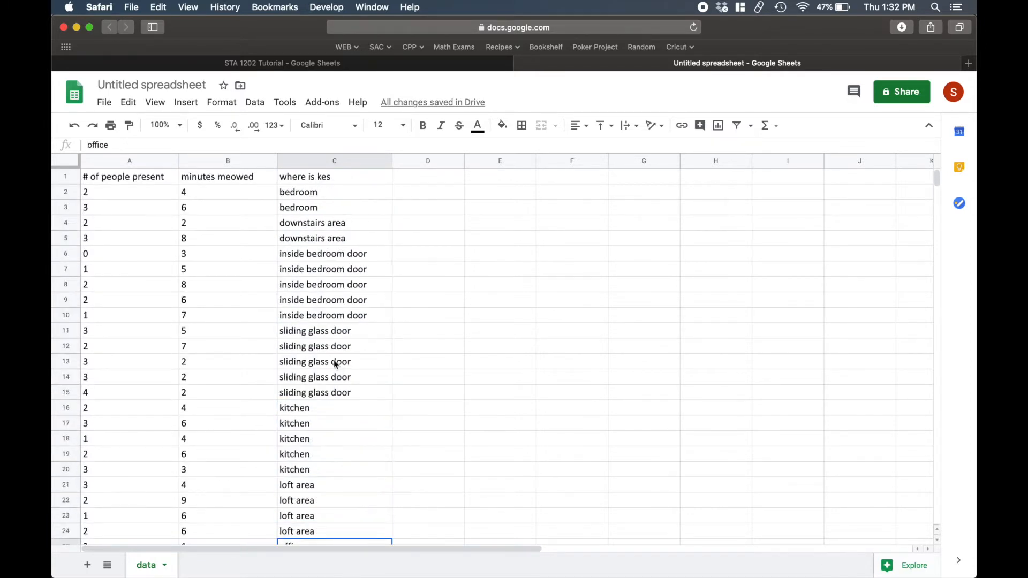
{"action": "left_click_drag", "start_coordinate": [137, 174], "coordinate": [328, 174]}
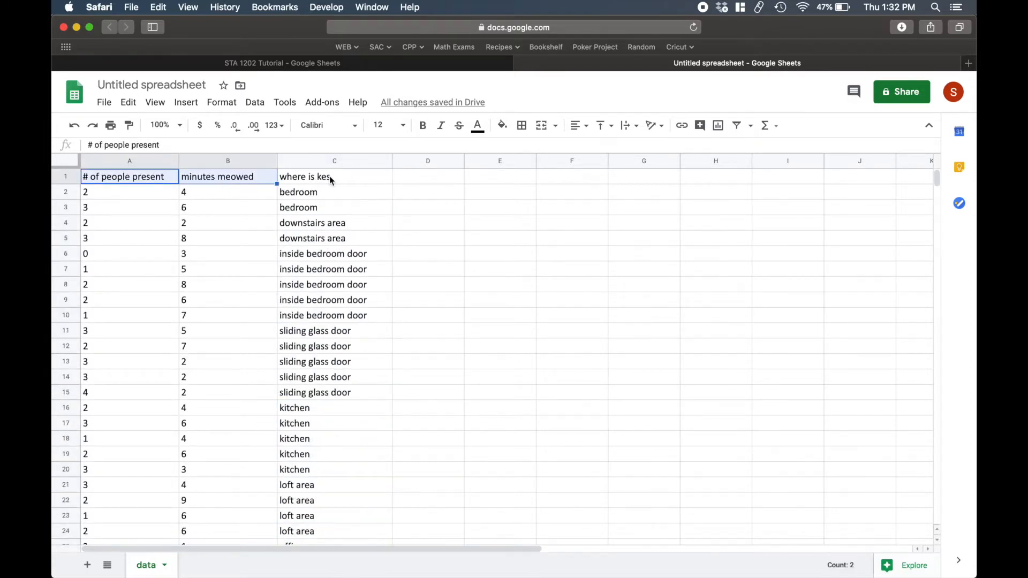
{"action": "left_click", "coordinate": [329, 176]}
{"action": "left_click", "coordinate": [339, 249]}
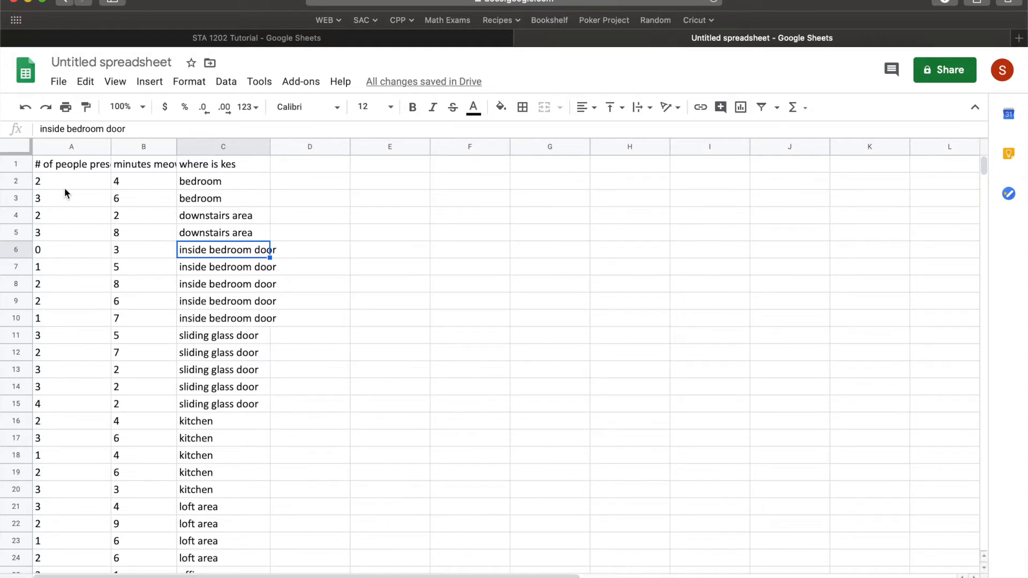
Check the # of people present and minutes meowed headers for cut-off text.
{"action": "left_click", "coordinate": [83, 164]}
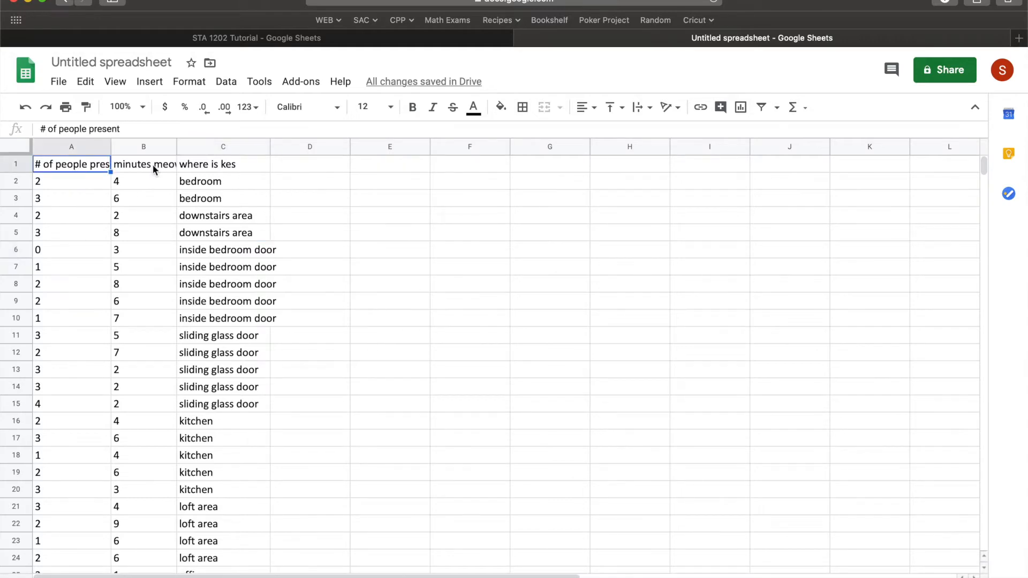
{"action": "left_click", "coordinate": [152, 164]}
{"action": "left_click", "coordinate": [140, 217]}
{"action": "left_click", "coordinate": [69, 170]}
{"action": "left_click", "coordinate": [146, 170]}
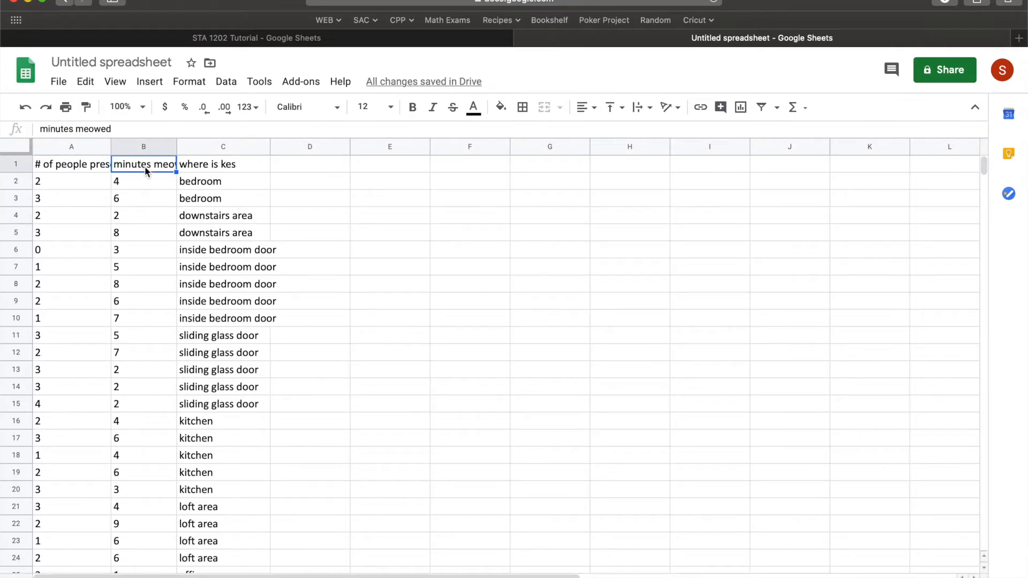
{"action": "left_click", "coordinate": [403, 339]}
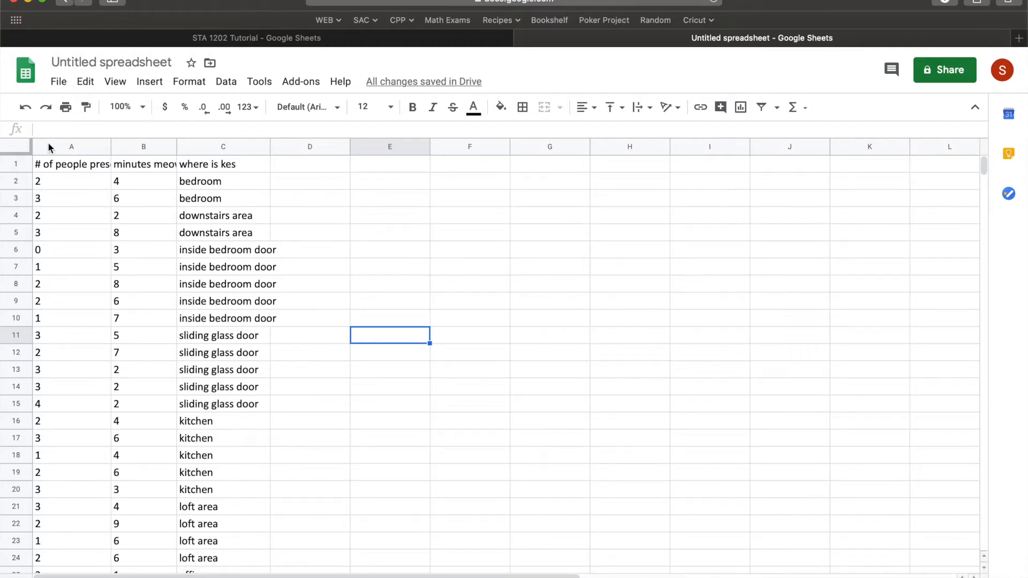
Try auto-fitting only column A to its contents, and undo the width change.
{"action": "left_click", "coordinate": [69, 146]}
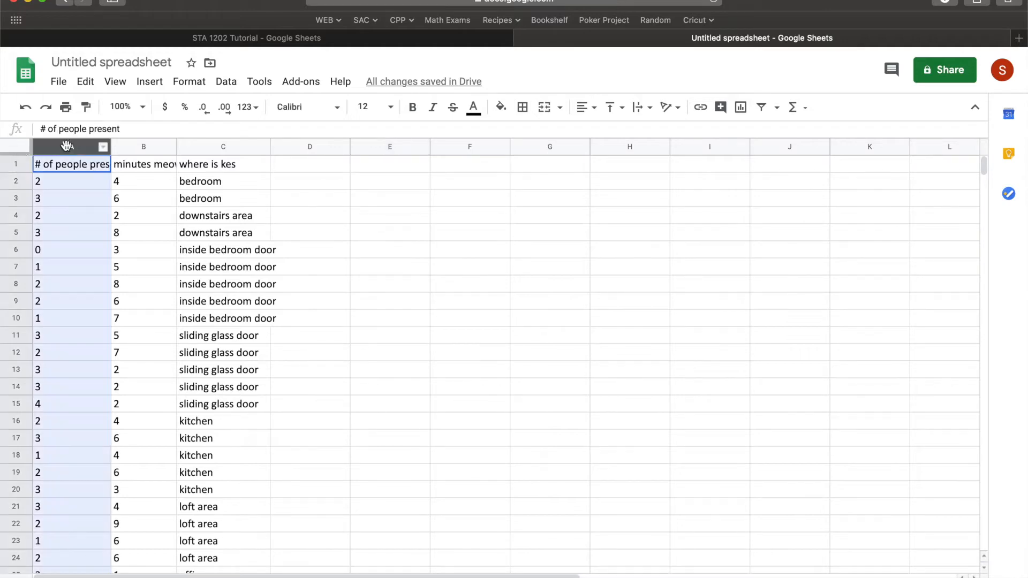
{"action": "double_click", "coordinate": [112, 147]}
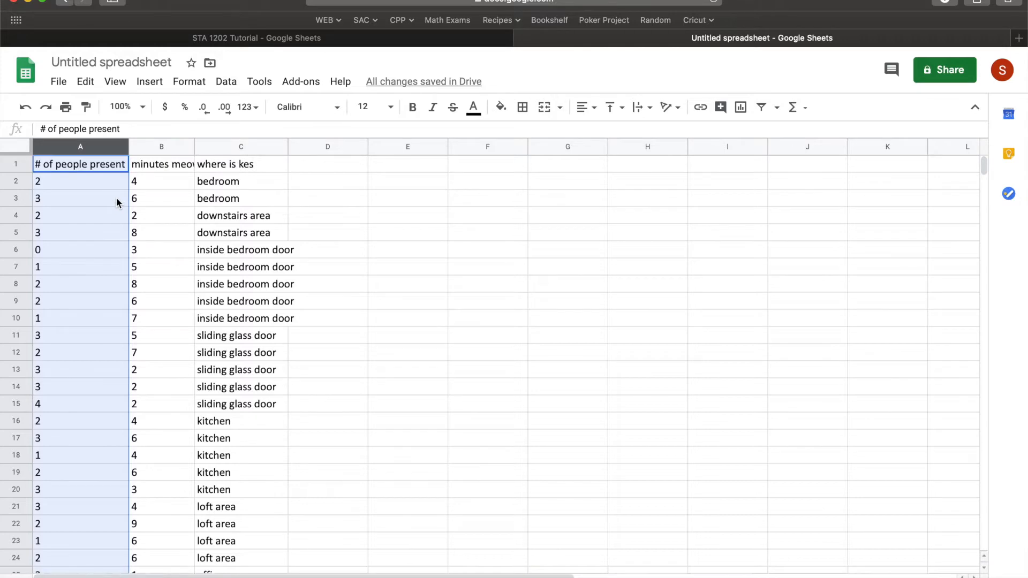
{"action": "left_click", "coordinate": [25, 107]}
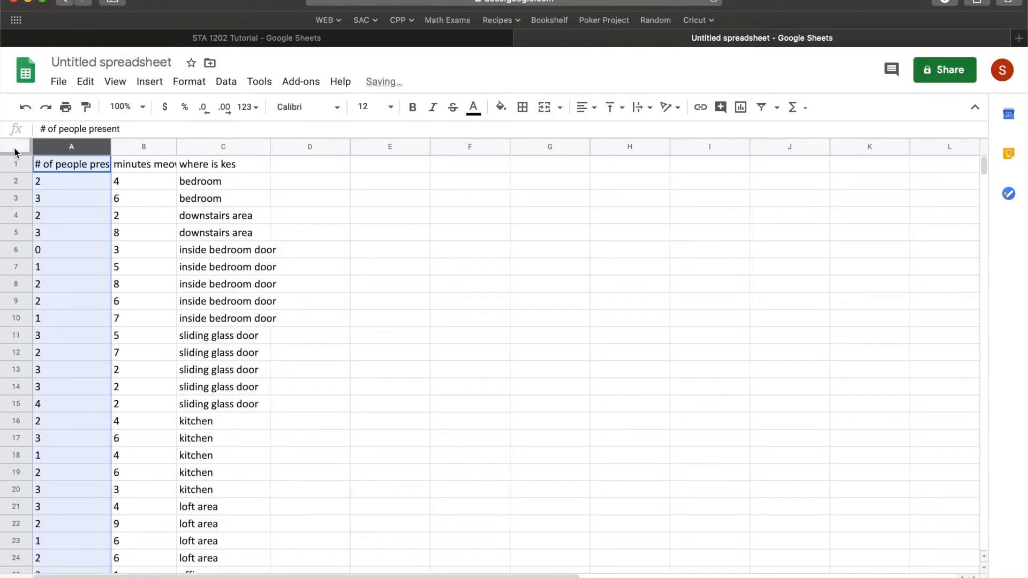
Auto-fit the widths of all columns in the sheet to their contents at once.
{"action": "left_click", "coordinate": [15, 150]}
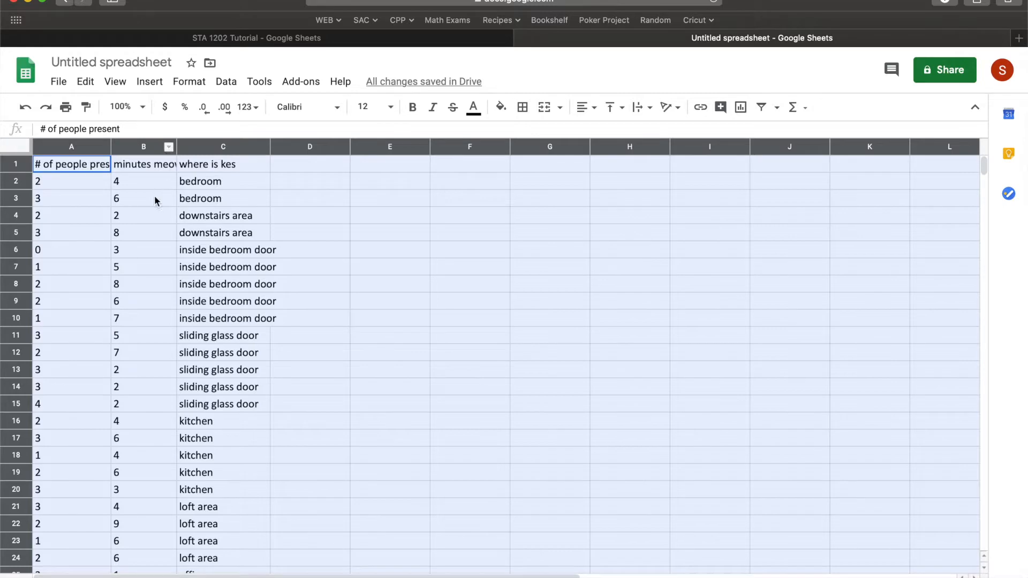
{"action": "left_click_drag", "start_coordinate": [270, 147], "coordinate": [270, 147]}
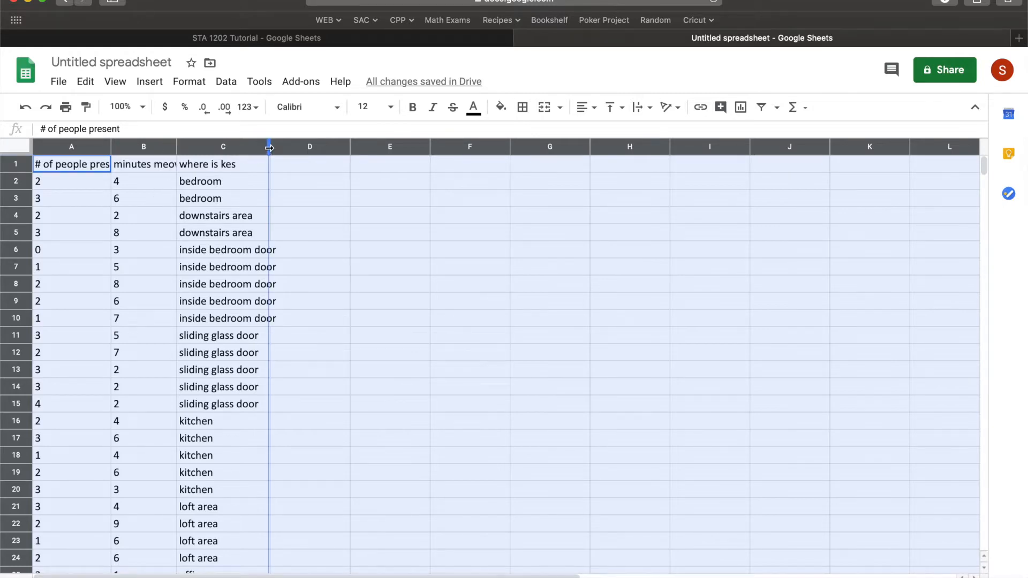
{"action": "double_click", "coordinate": [269, 147]}
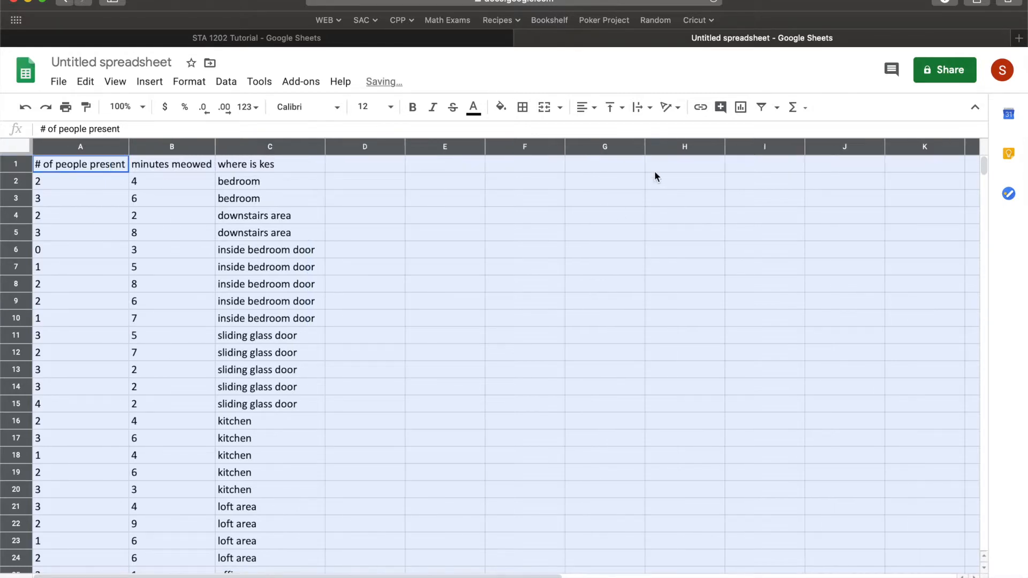
Center the contents of all cells horizontally and align them vertically to the middle.
{"action": "left_click", "coordinate": [584, 108]}
{"action": "left_click", "coordinate": [602, 131]}
{"action": "left_click", "coordinate": [620, 109]}
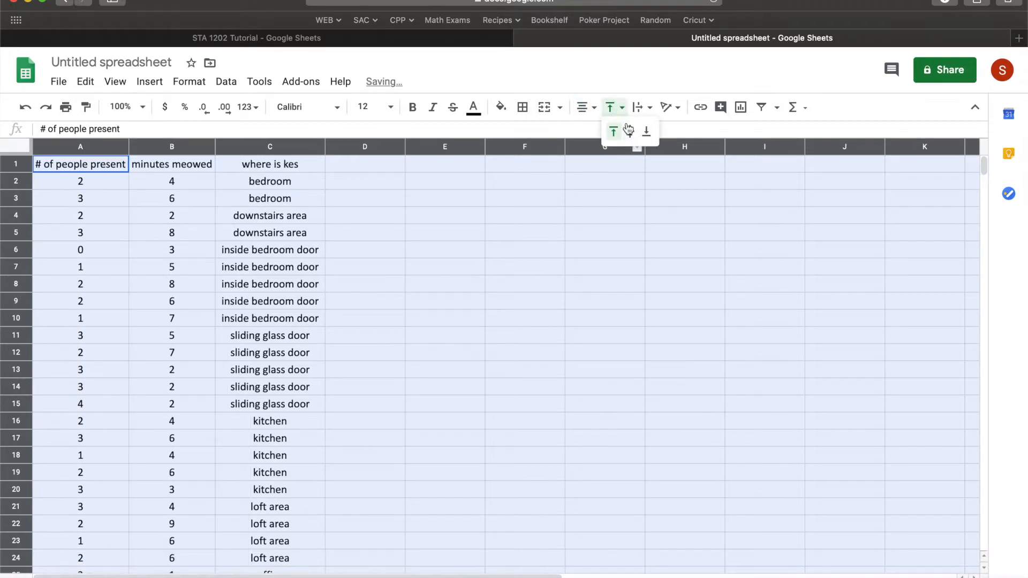
{"action": "left_click", "coordinate": [630, 131]}
Set text wrapping to Wrap for all cells in the sheet.
{"action": "left_click", "coordinate": [639, 108]}
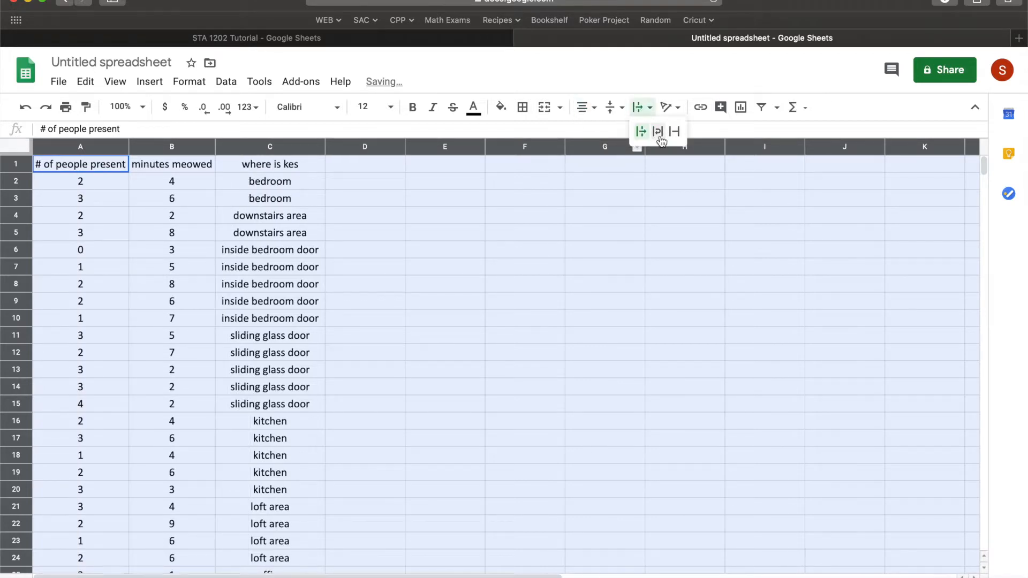
{"action": "left_click", "coordinate": [660, 137]}
{"action": "left_click", "coordinate": [114, 194]}
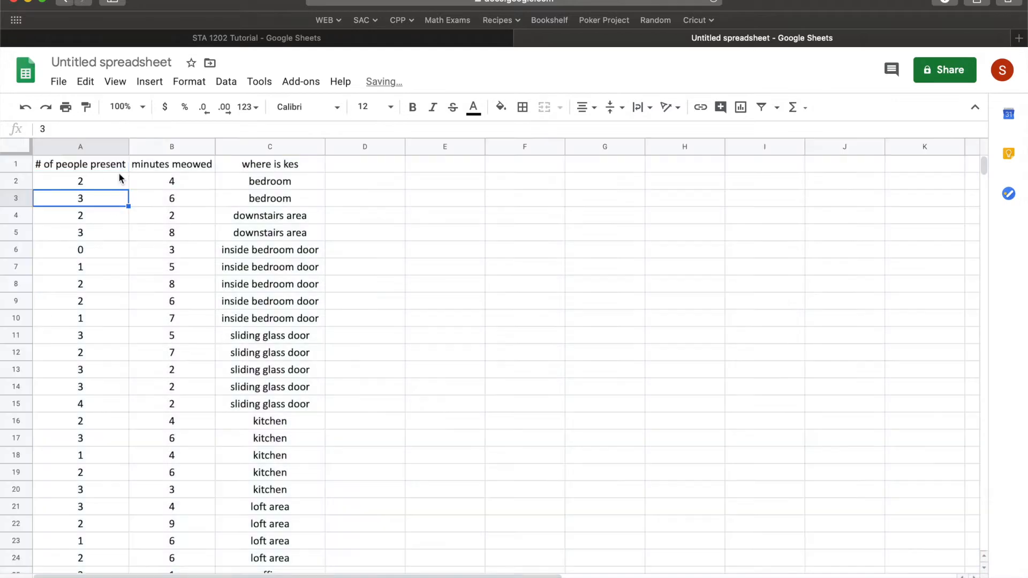
Narrow columns A and B so that their headers wrap onto two lines.
{"action": "left_click", "coordinate": [95, 163]}
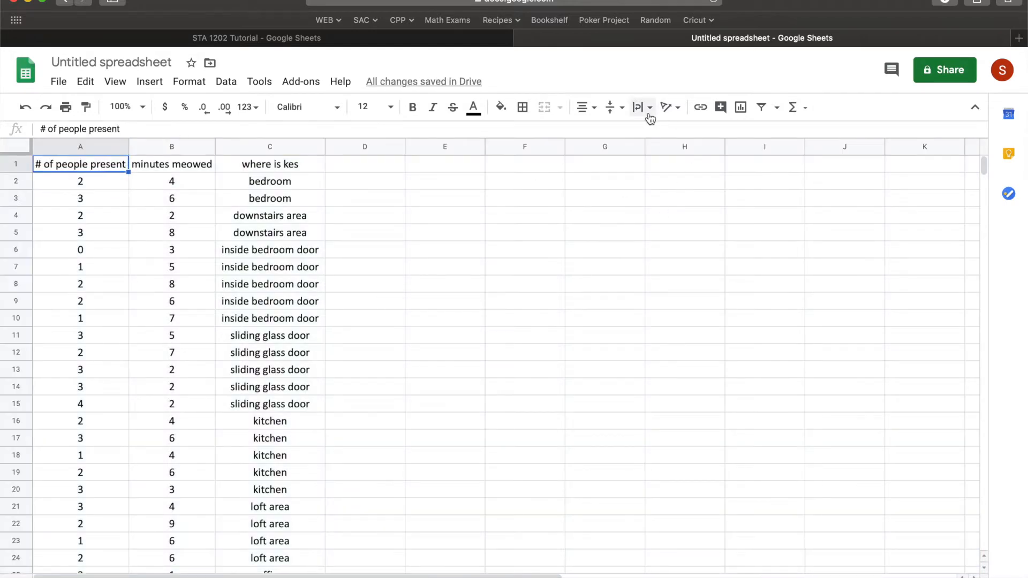
{"action": "left_click_drag", "start_coordinate": [124, 154], "coordinate": [109, 153]}
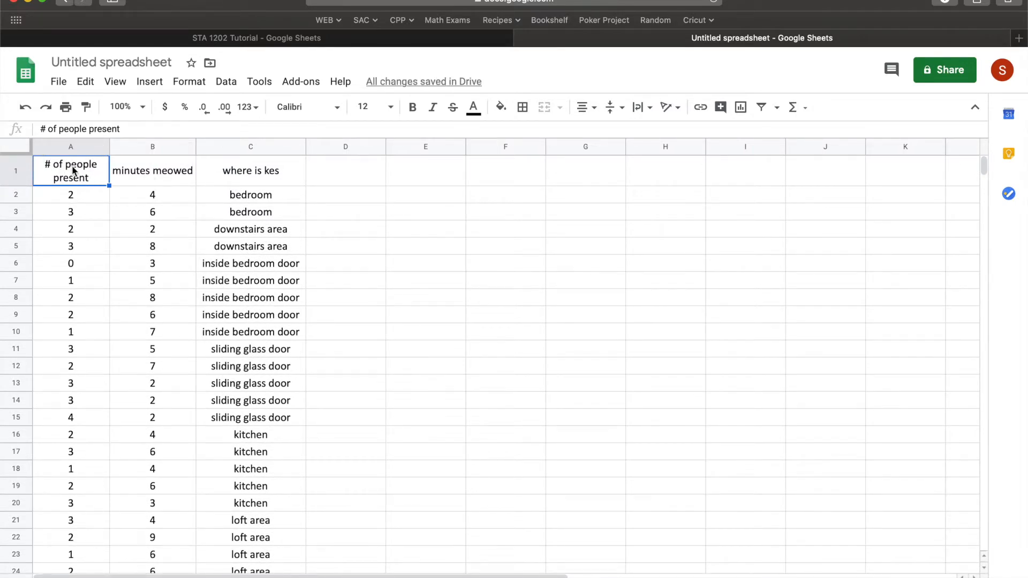
{"action": "mouse_move", "coordinate": [194, 150]}
{"action": "left_mouse_down"}
{"action": "mouse_move", "coordinate": [172, 150]}
{"action": "mouse_move", "coordinate": [180, 150]}
{"action": "left_mouse_up"}
{"action": "left_click", "coordinate": [153, 211]}
{"action": "left_click", "coordinate": [169, 267]}
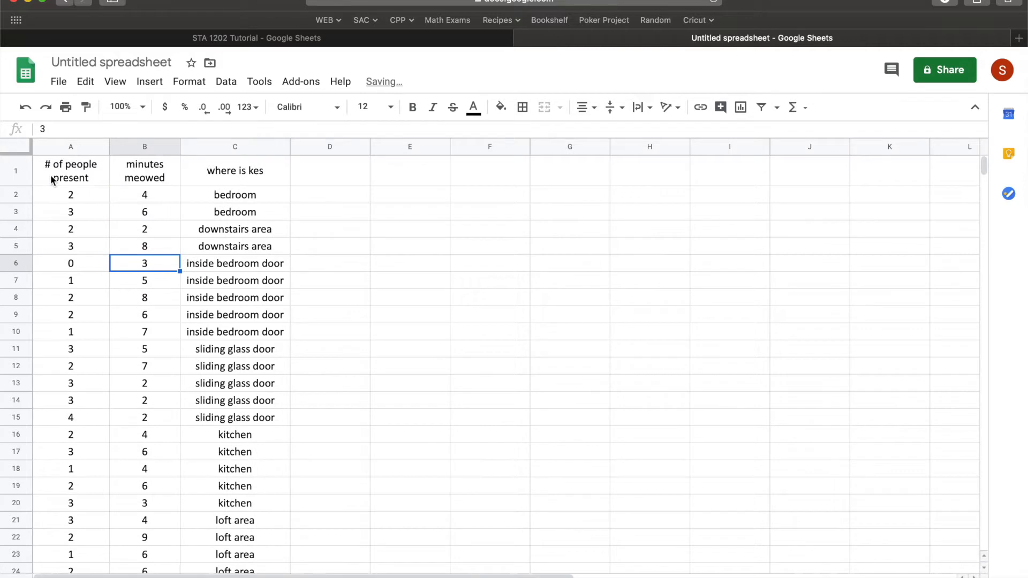
Make the three column headers in A1:C1 bold.
{"action": "left_click_drag", "start_coordinate": [67, 170], "coordinate": [233, 171]}
{"action": "left_click", "coordinate": [412, 107]}
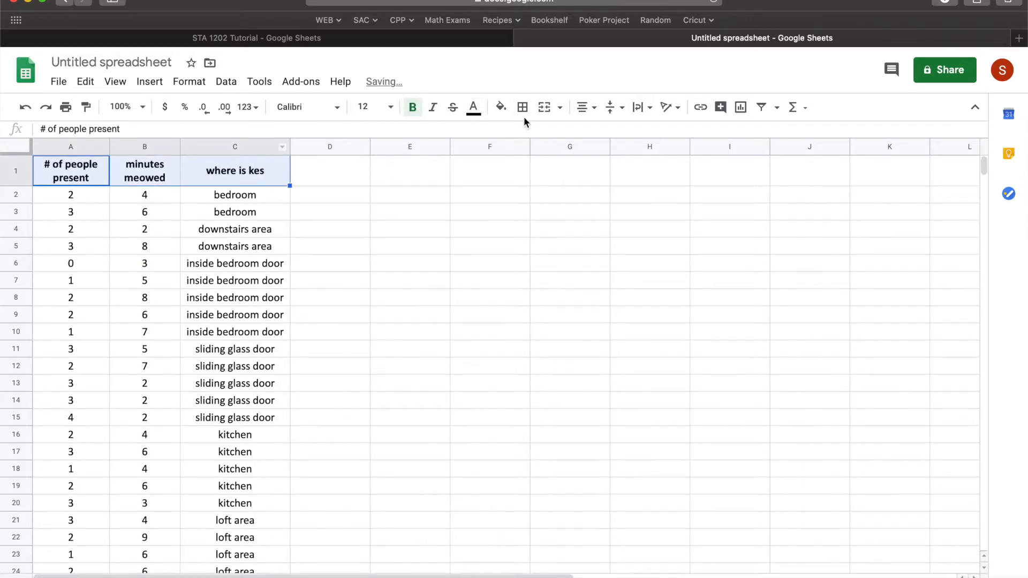
Try applying all borders to the data table A1:C51, and undo them.
{"action": "left_click_drag", "start_coordinate": [74, 182], "coordinate": [236, 474]}
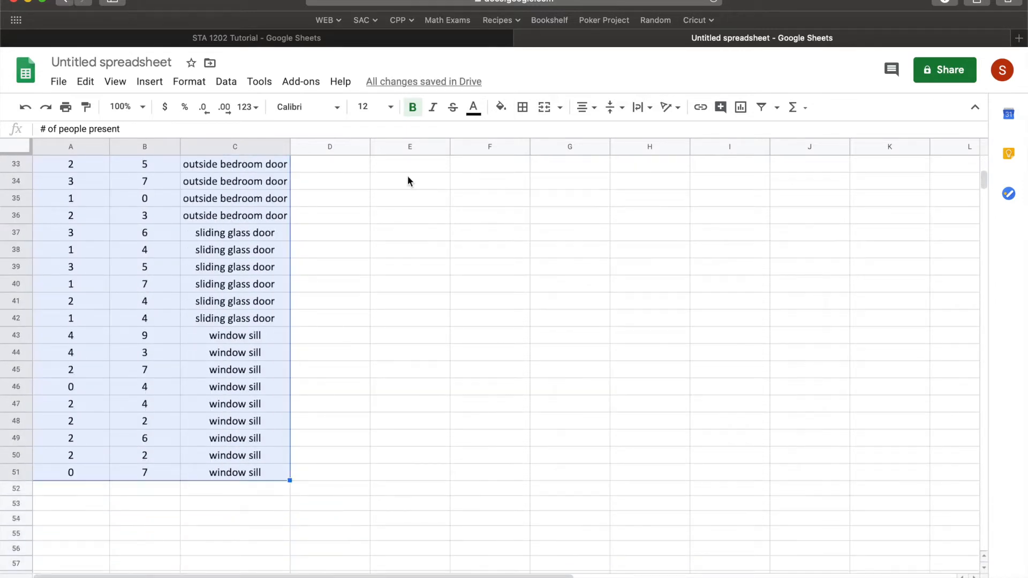
{"action": "left_click", "coordinate": [522, 107]}
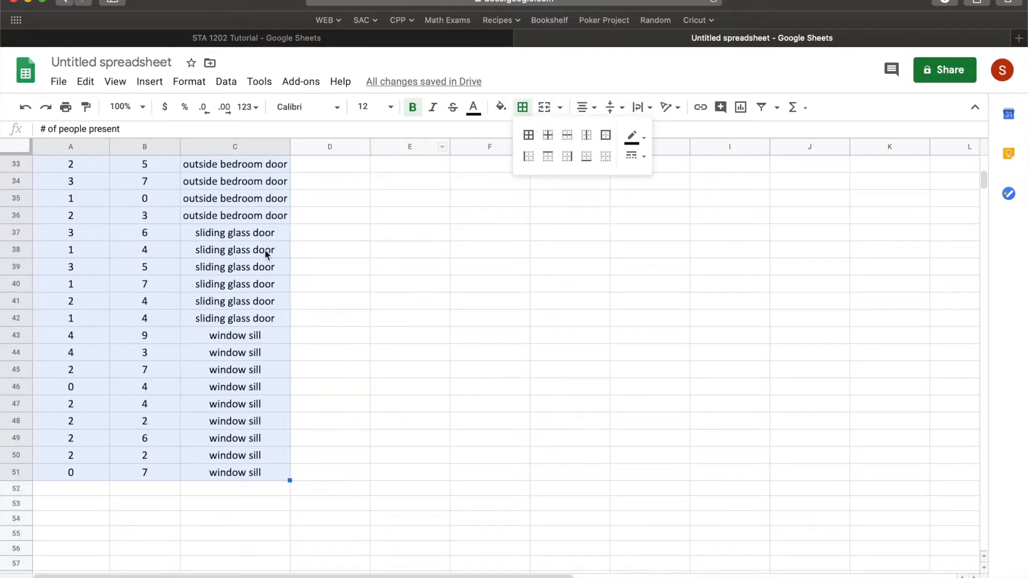
{"action": "left_click", "coordinate": [528, 135]}
{"action": "scroll", "coordinate": [219, 235], "scroll_direction": "up", "scroll_amount": 10}
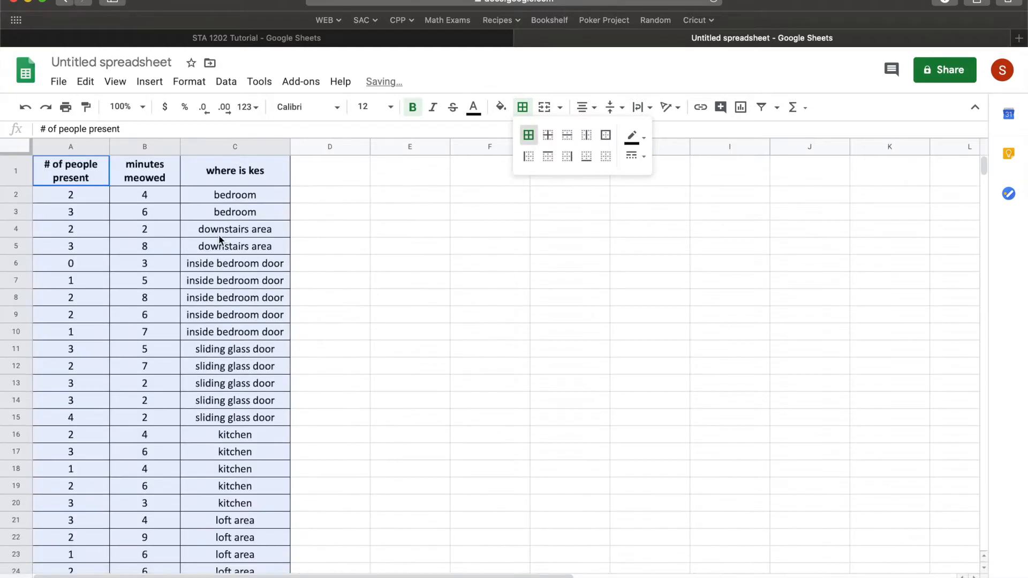
{"action": "left_click", "coordinate": [221, 197]}
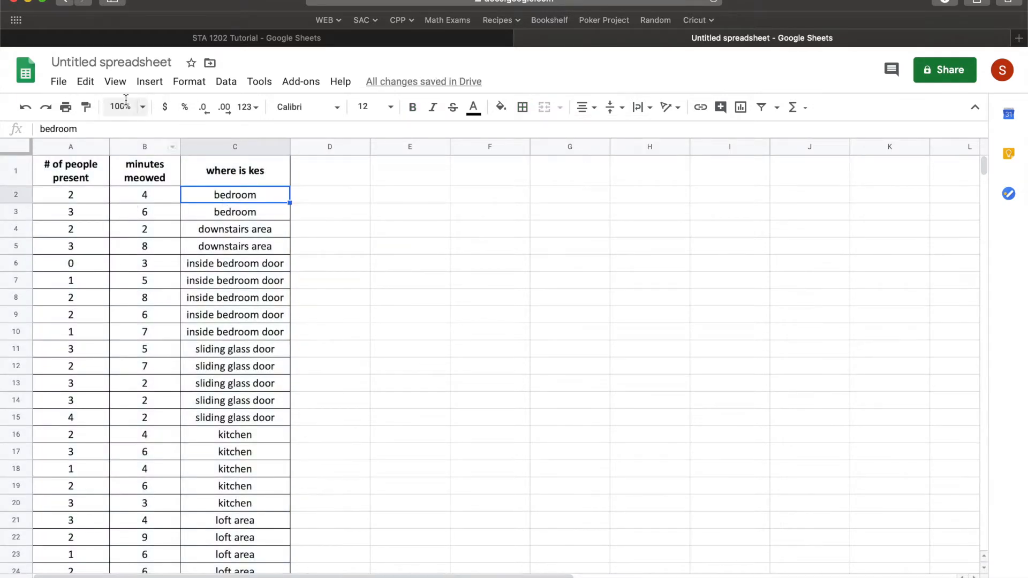
{"action": "left_click", "coordinate": [522, 107]}
{"action": "left_click", "coordinate": [25, 108]}
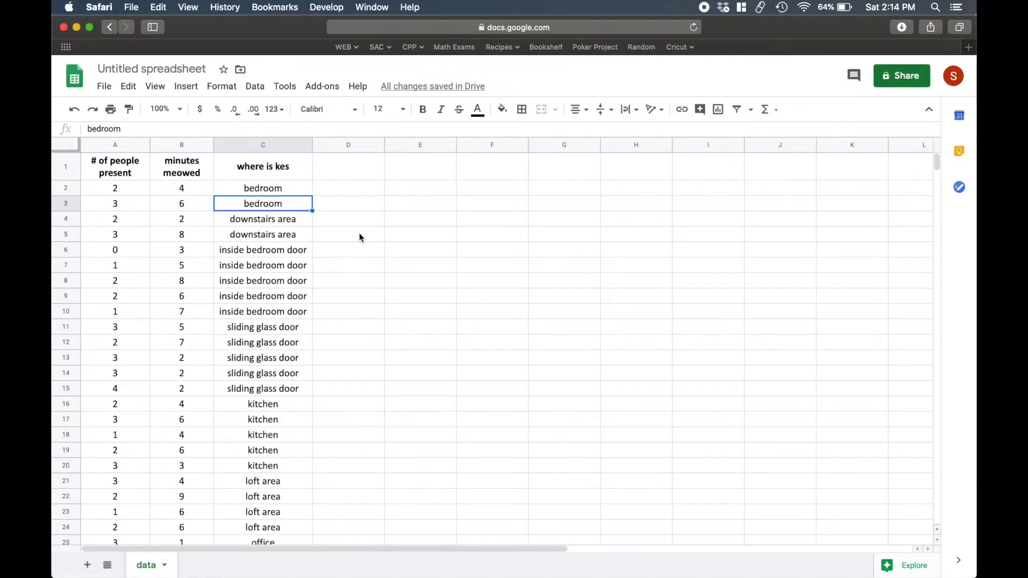
Duplicate the data sheet.
{"action": "left_click", "coordinate": [266, 175]}
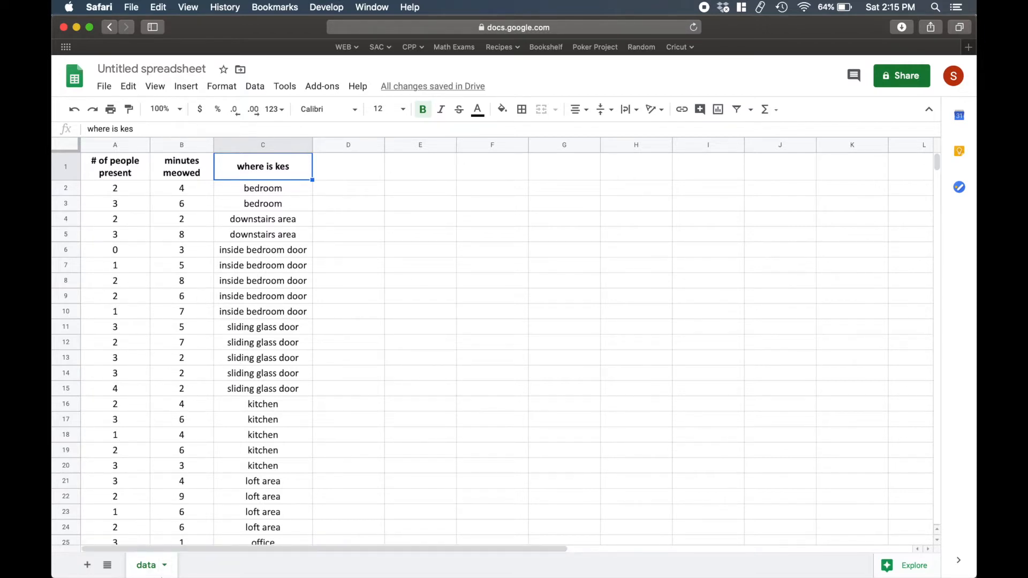
{"action": "left_click", "coordinate": [166, 566]}
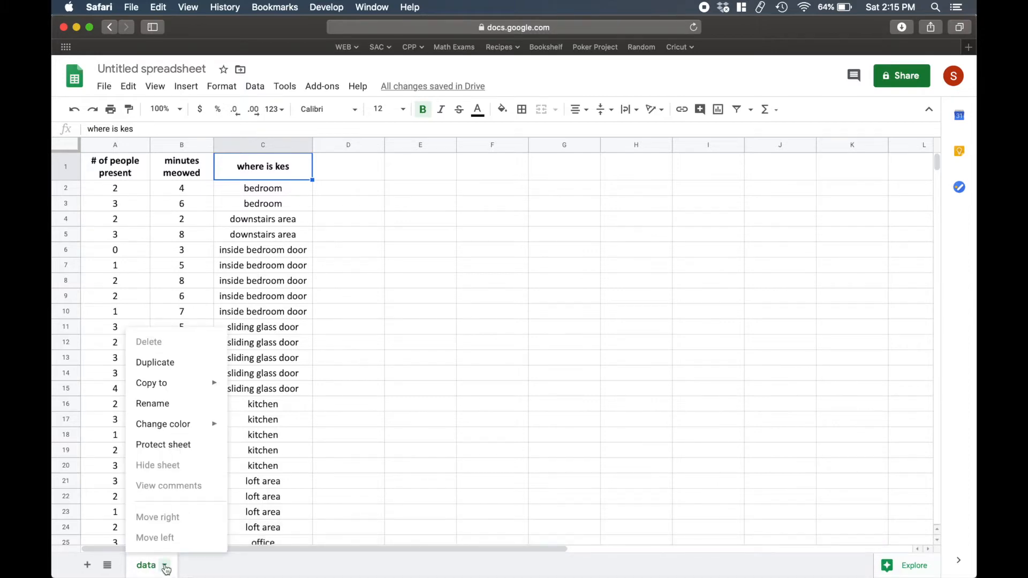
{"action": "left_click", "coordinate": [165, 362]}
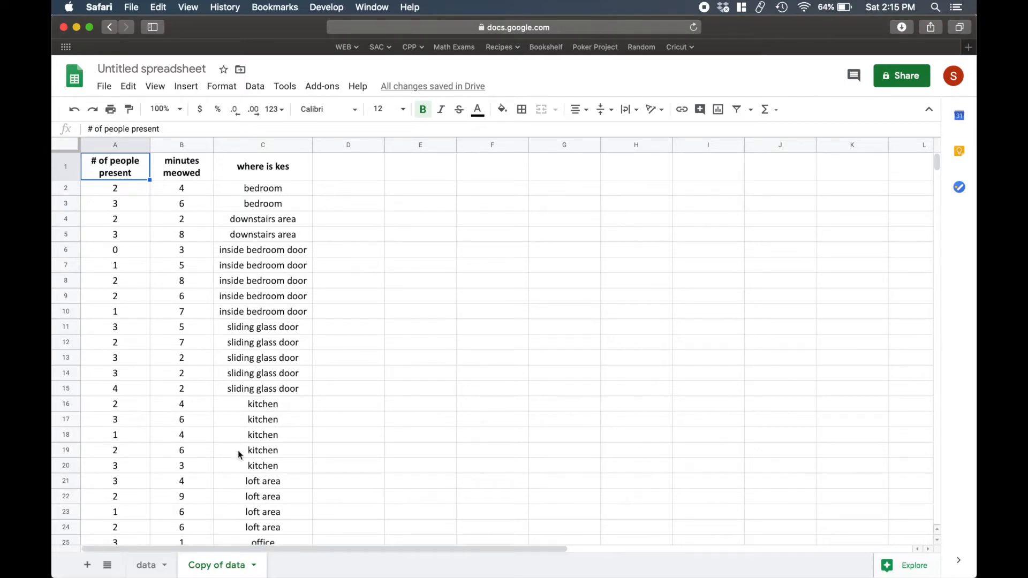
Delete the "# of people present" and "where is kes" columns from the copied sheet, keeping only the minutes meowed.
{"action": "left_click", "coordinate": [181, 145]}
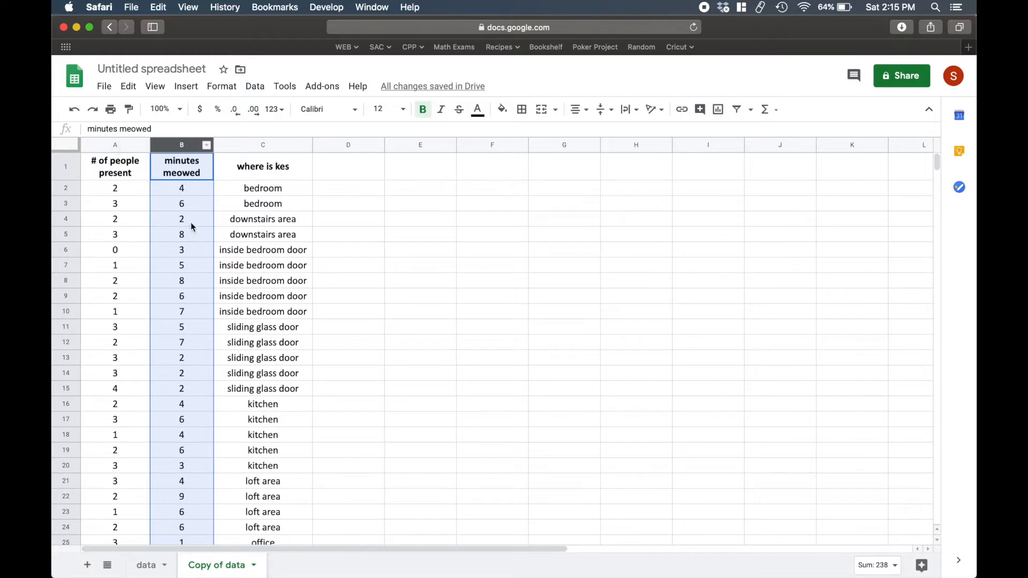
{"action": "right_click", "coordinate": [141, 145]}
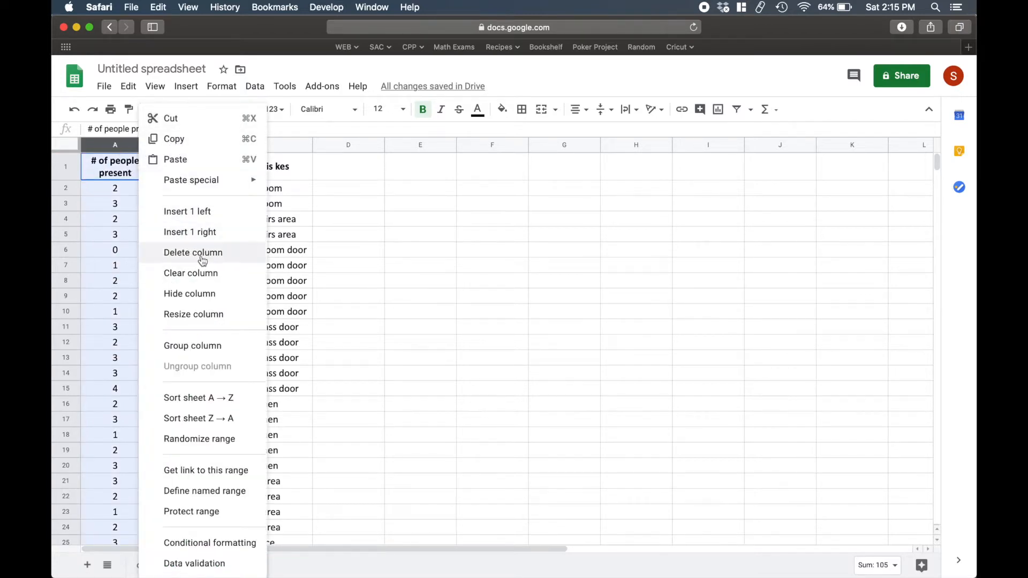
{"action": "left_click", "coordinate": [187, 252]}
{"action": "left_click", "coordinate": [231, 143]}
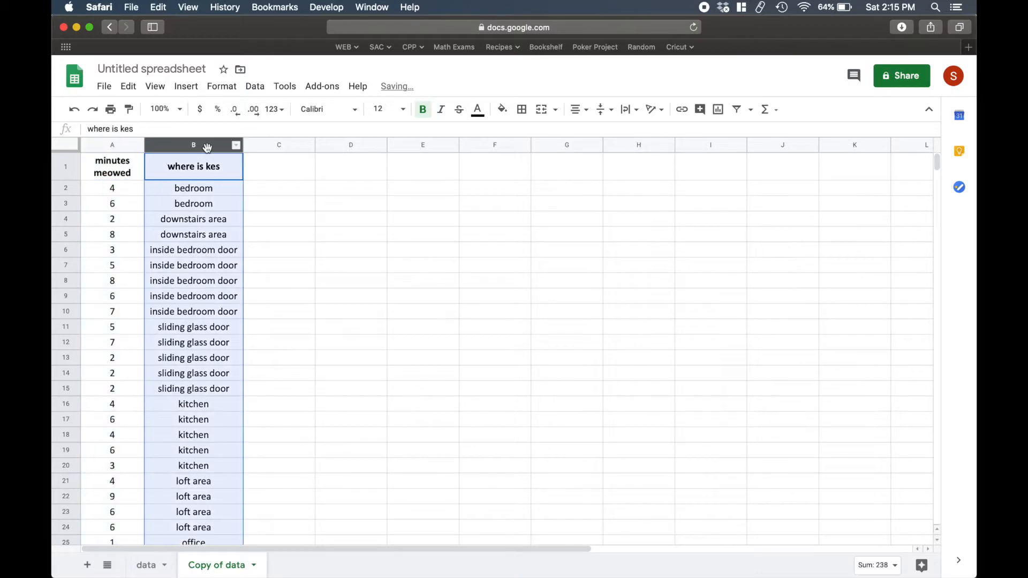
{"action": "right_click", "coordinate": [238, 148]}
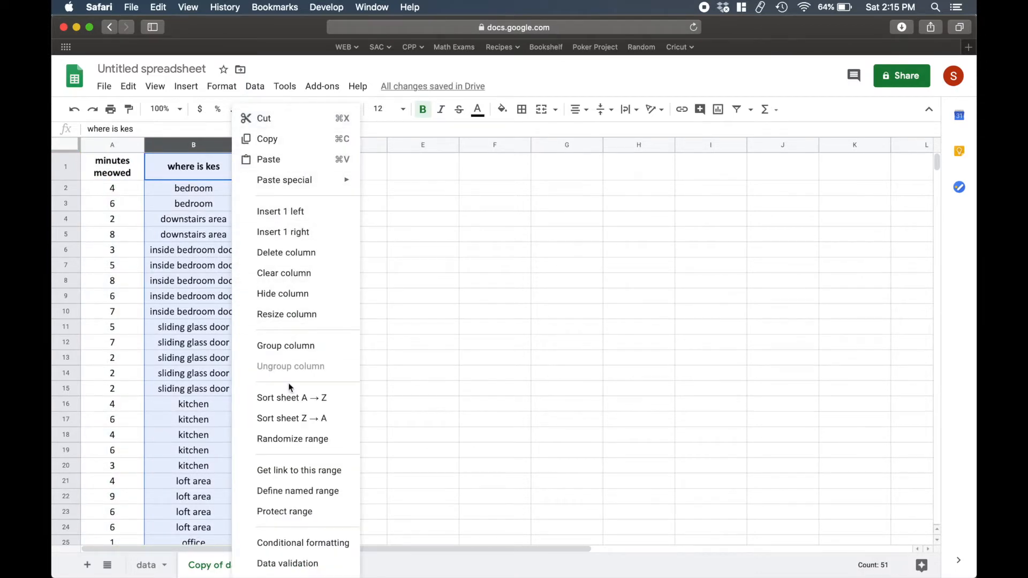
{"action": "left_click", "coordinate": [302, 256]}
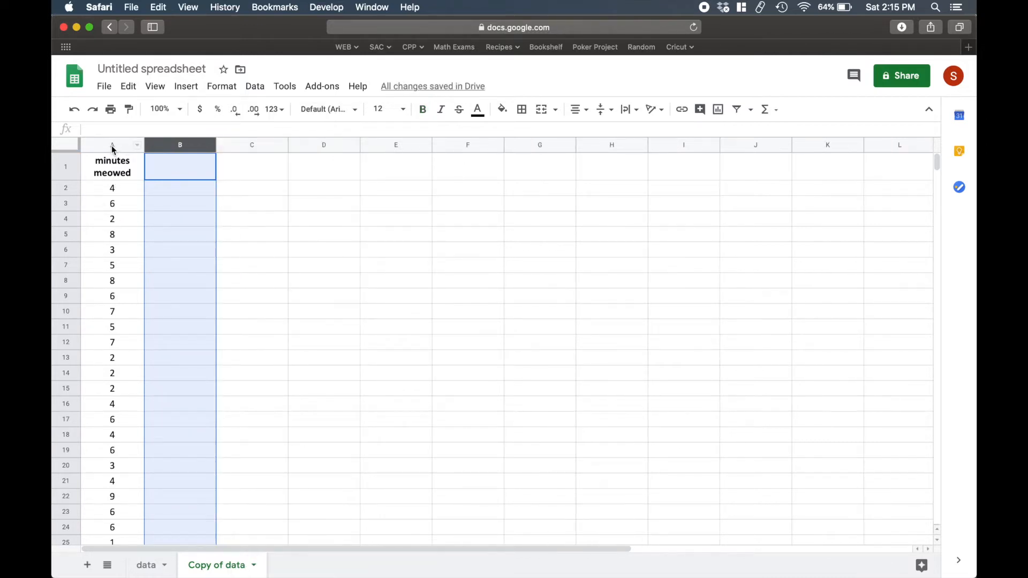
Insert a chart of the minutes meowed column and choose Histogram chart as its chart type.
{"action": "left_click", "coordinate": [113, 145]}
{"action": "left_click", "coordinate": [178, 87]}
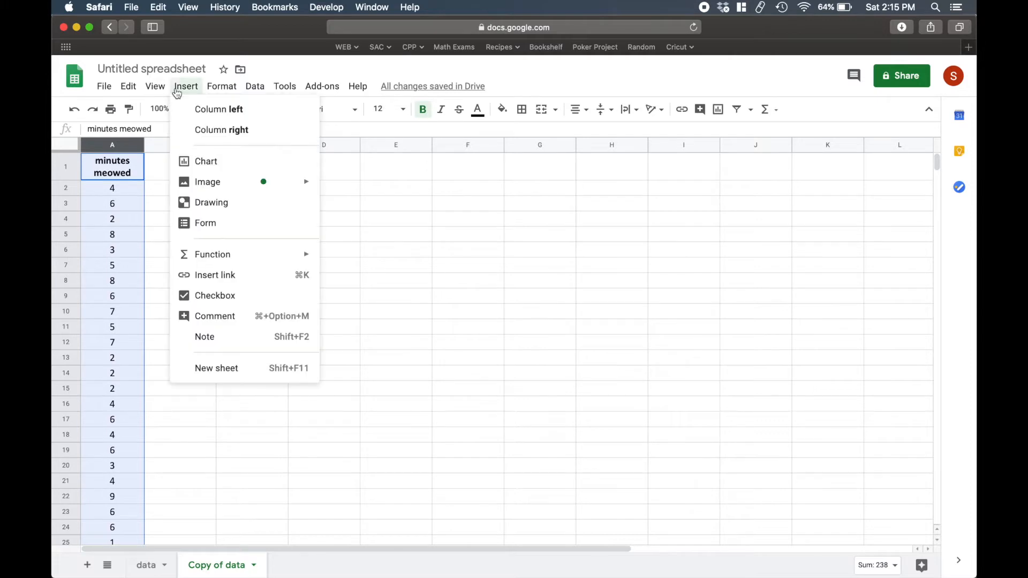
{"action": "left_click", "coordinate": [191, 163]}
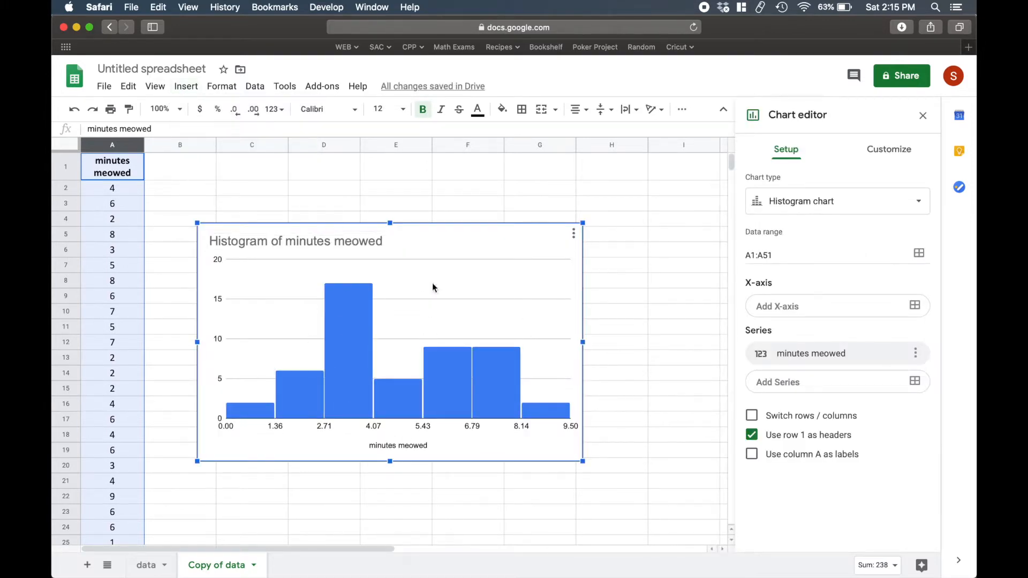
{"action": "left_click", "coordinate": [841, 208]}
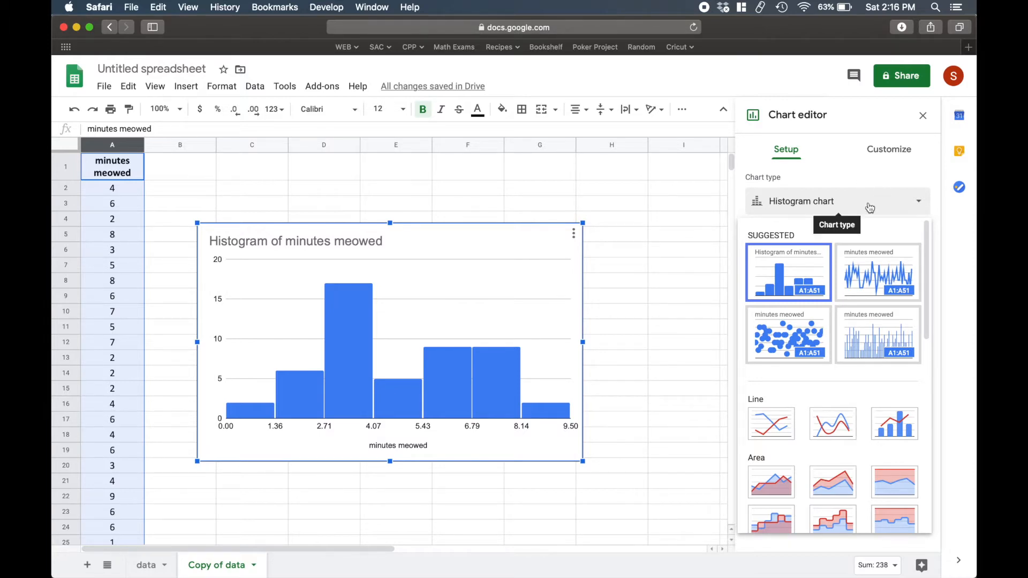
{"action": "left_click", "coordinate": [796, 215]}
{"action": "left_click", "coordinate": [797, 215]}
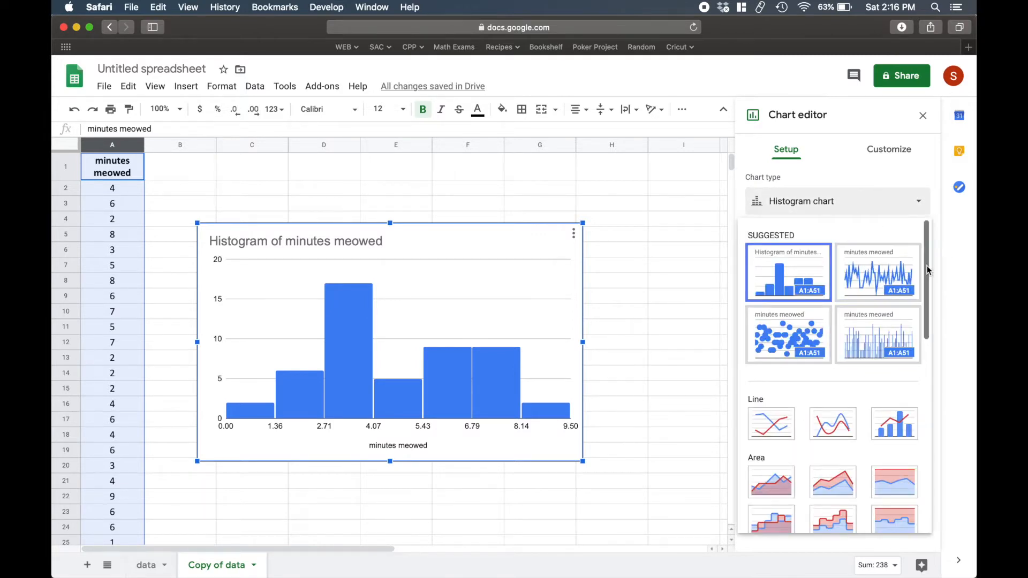
{"action": "left_click_drag", "start_coordinate": [928, 268], "coordinate": [947, 478]}
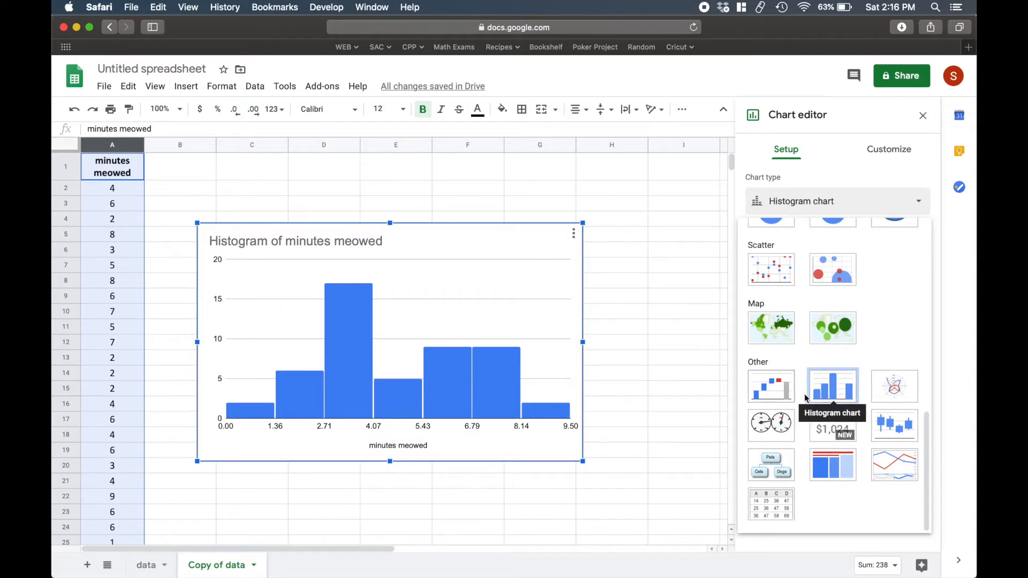
{"action": "left_click", "coordinate": [833, 394]}
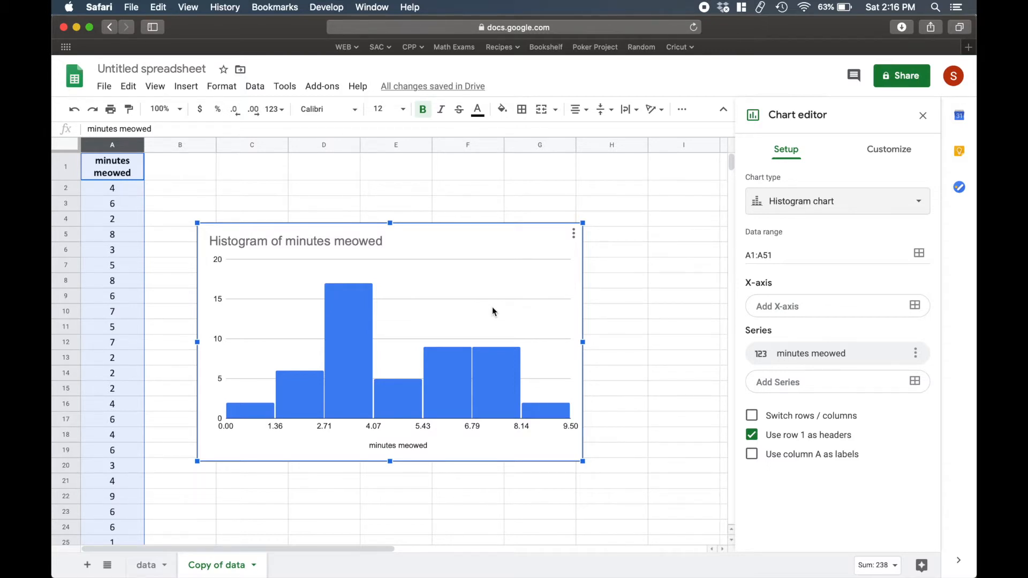
Clear the text of the histogram's chart title directly on the chart.
{"action": "left_click", "coordinate": [361, 241]}
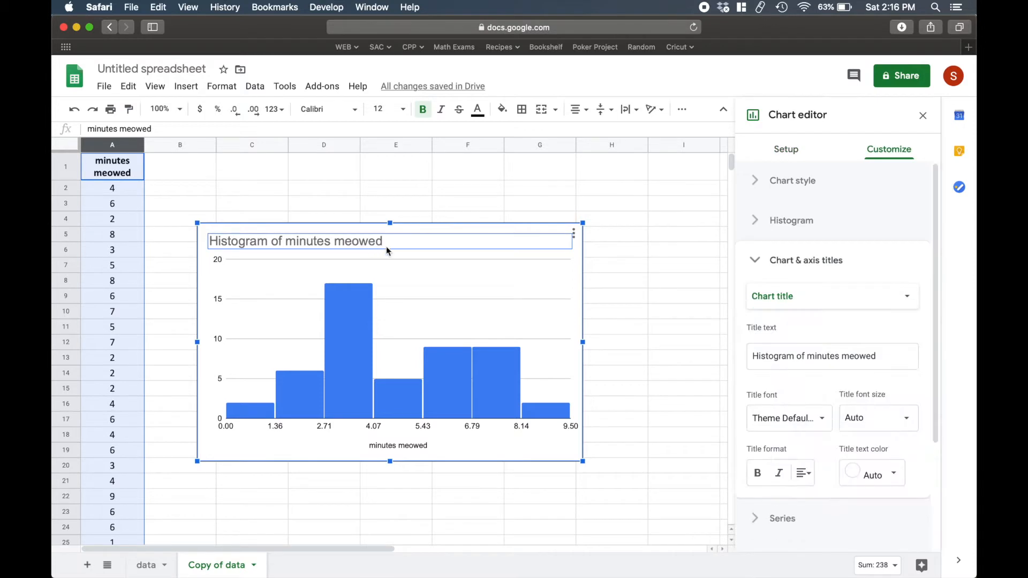
{"action": "double_click", "coordinate": [375, 242]}
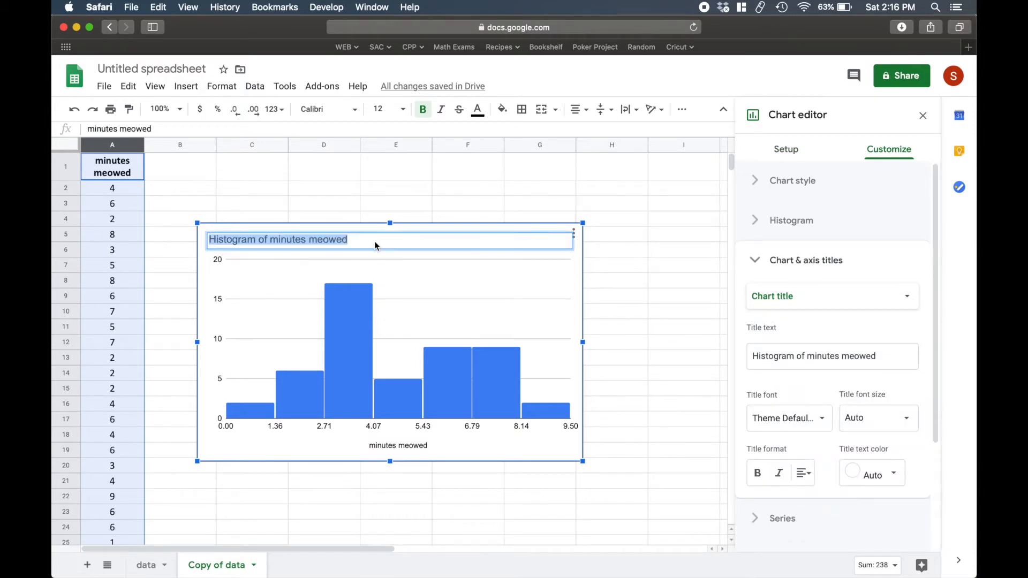
{"action": "key", "text": "BackSpace"}
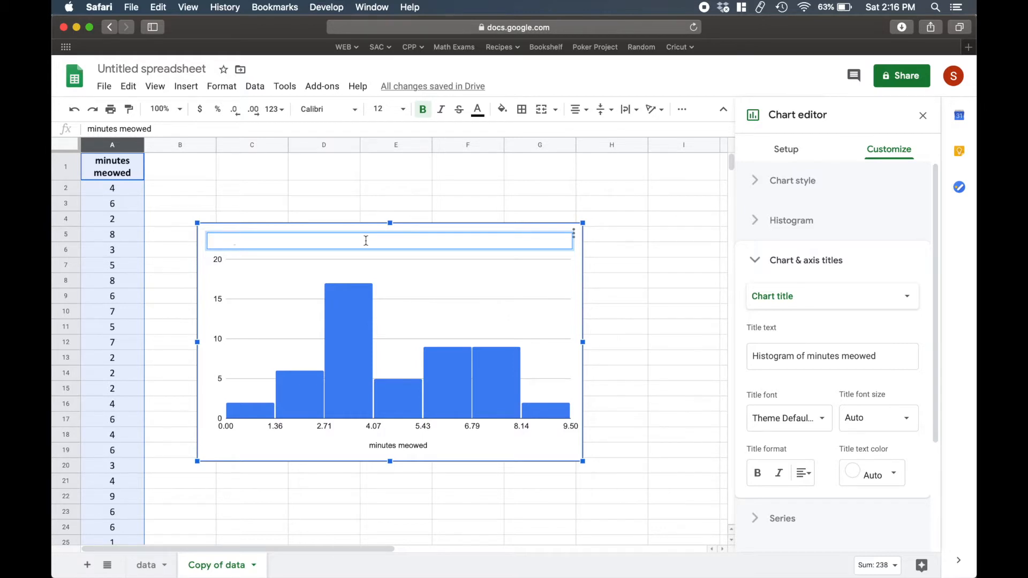
{"action": "type", "text": "MinutesM"}
{"action": "key", "text": "BackSpace"}
{"action": "type", "text": "Meowed (DO NOT DO"}
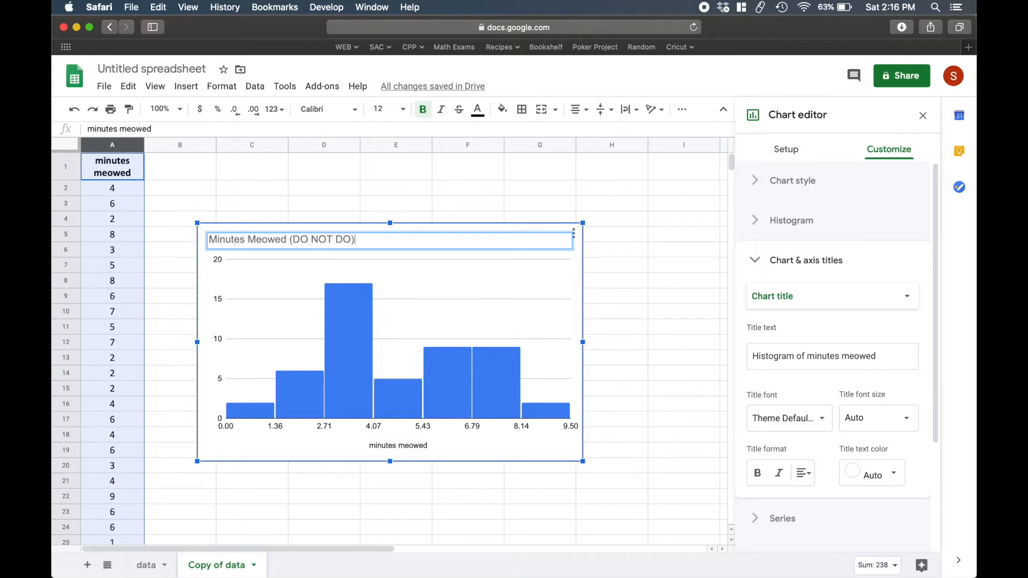
{"action": "key", "text": "BackSpace"}
{"action": "key", "text": "BackSpace"}
{"action": "key", "text": "BackSpace"}
{"action": "key", "text": "BackSpace"}
{"action": "key", "text": "BackSpace"}
{"action": "key", "text": "BackSpace"}
{"action": "key", "text": "BackSpace"}
{"action": "key", "text": "BackSpace"}
{"action": "key", "text": "BackSpace"}
{"action": "key", "text": "BackSpace"}
{"action": "key", "text": "BackSpace"}
{"action": "key", "text": "BackSpace"}
{"action": "key", "text": "BackSpace"}
{"action": "key", "text": "BackSpace"}
{"action": "key", "text": "BackSpace"}
{"action": "key", "text": "BackSpace"}
{"action": "key", "text": "BackSpace"}
{"action": "key", "text": "BackSpace"}
{"action": "key", "text": "BackSpace"}
{"action": "key", "text": "BackSpace"}
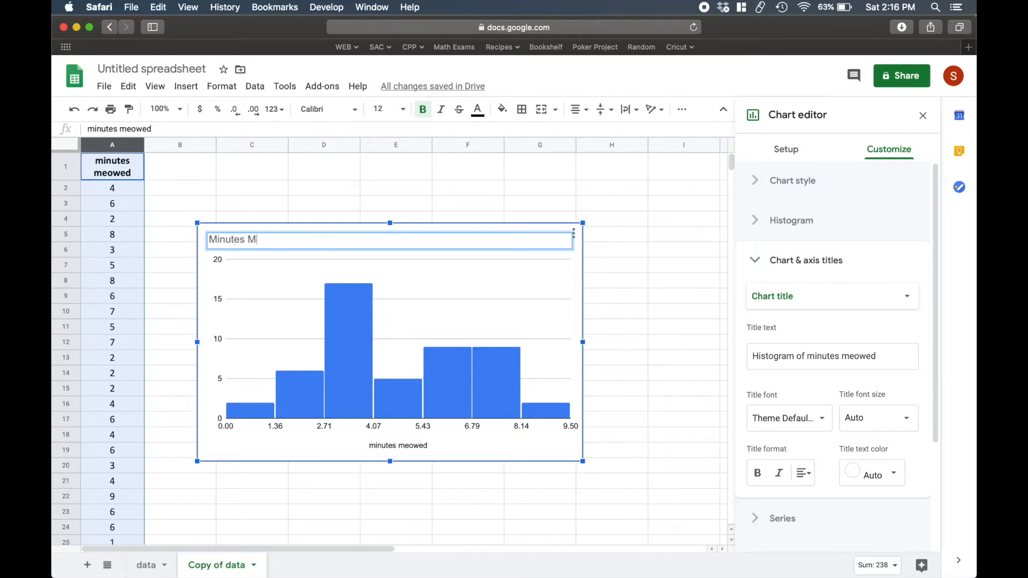
Enter "How Long Does Kes Like to Meow?" as the histogram's chart title.
{"action": "type", "text": "How Long Does Kes "}
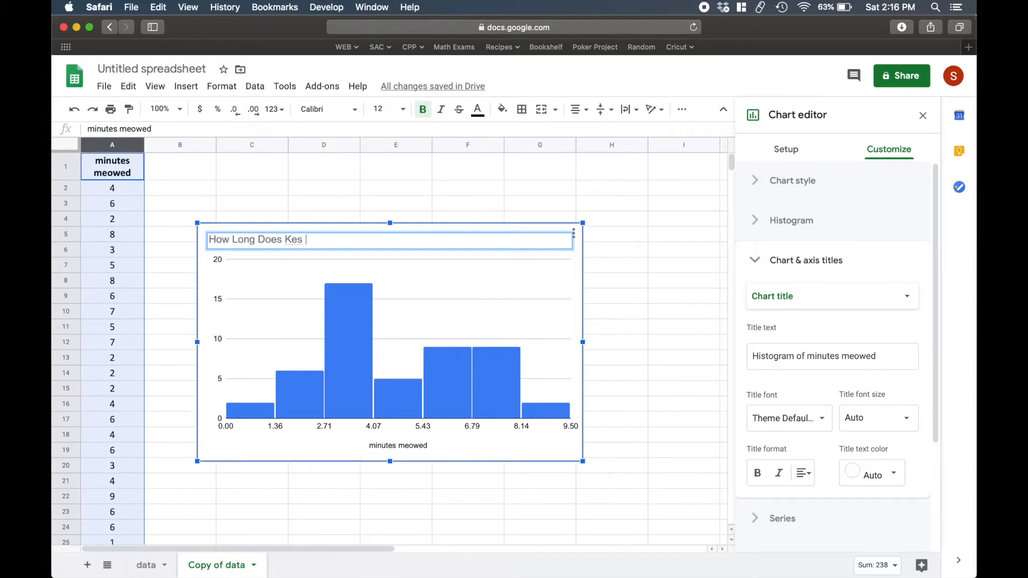
{"action": "type", "text": "Like to Meow?"}
{"action": "left_click", "coordinate": [452, 200]}
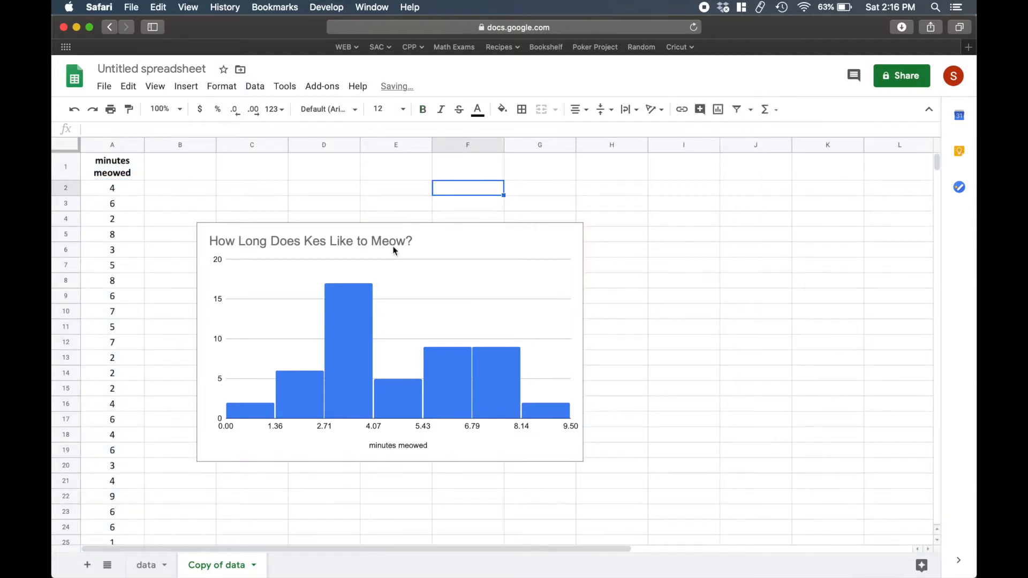
{"action": "left_click", "coordinate": [394, 245]}
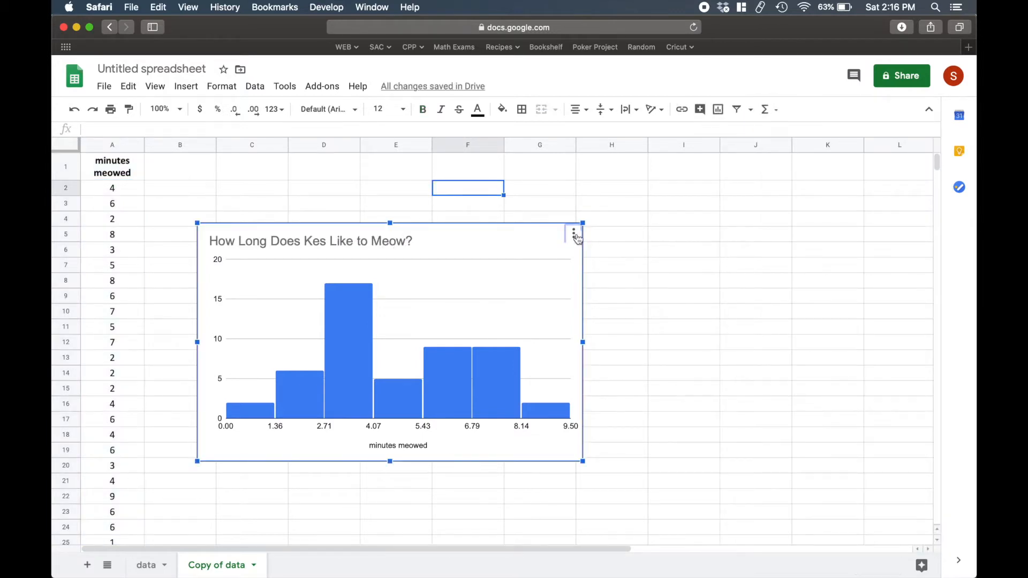
{"action": "left_click", "coordinate": [575, 235]}
{"action": "left_click", "coordinate": [630, 212]}
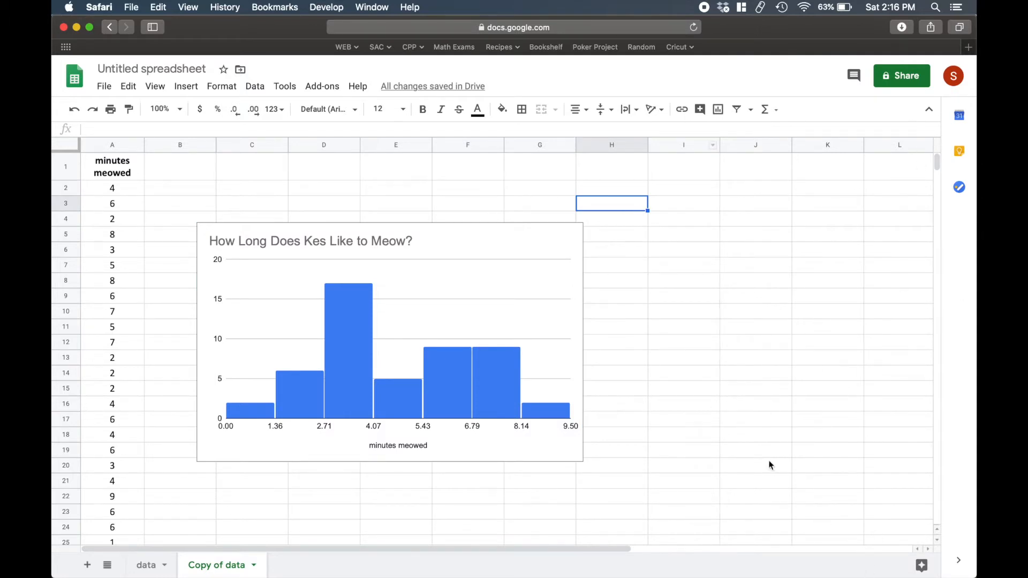
Reopen the histogram for editing and change its horizontal axis title to "Meow Lengths (in minutes)".
{"action": "left_click", "coordinate": [550, 238]}
{"action": "left_click", "coordinate": [574, 235]}
{"action": "left_click", "coordinate": [540, 251]}
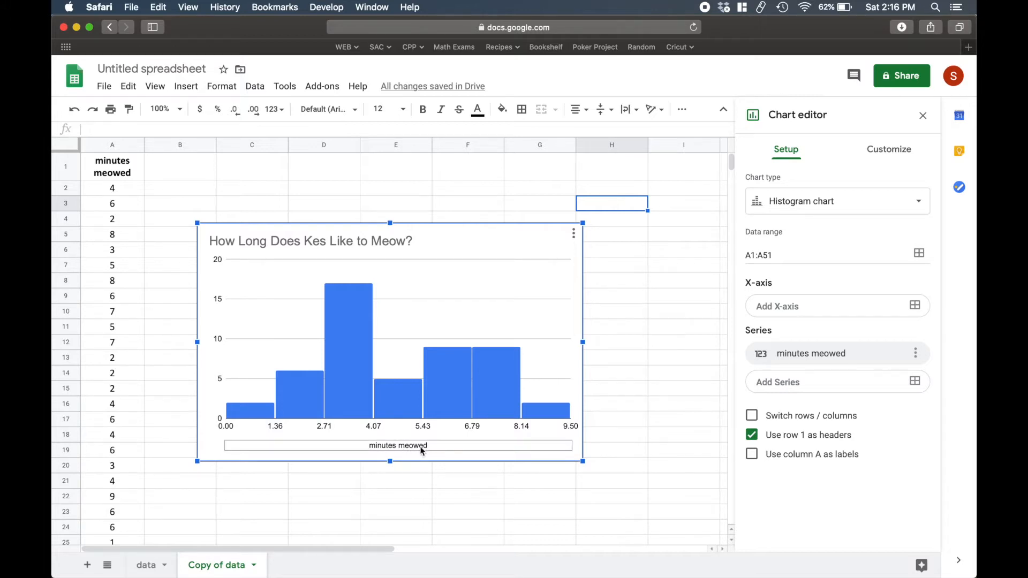
{"action": "left_click", "coordinate": [413, 445]}
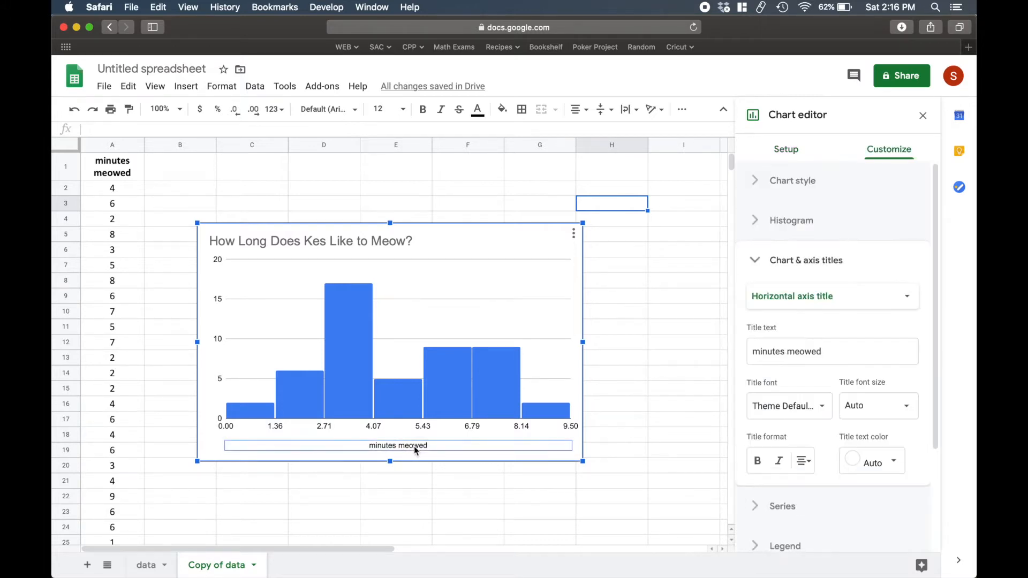
{"action": "left_click", "coordinate": [426, 446]}
{"action": "key", "text": "BackSpace"}
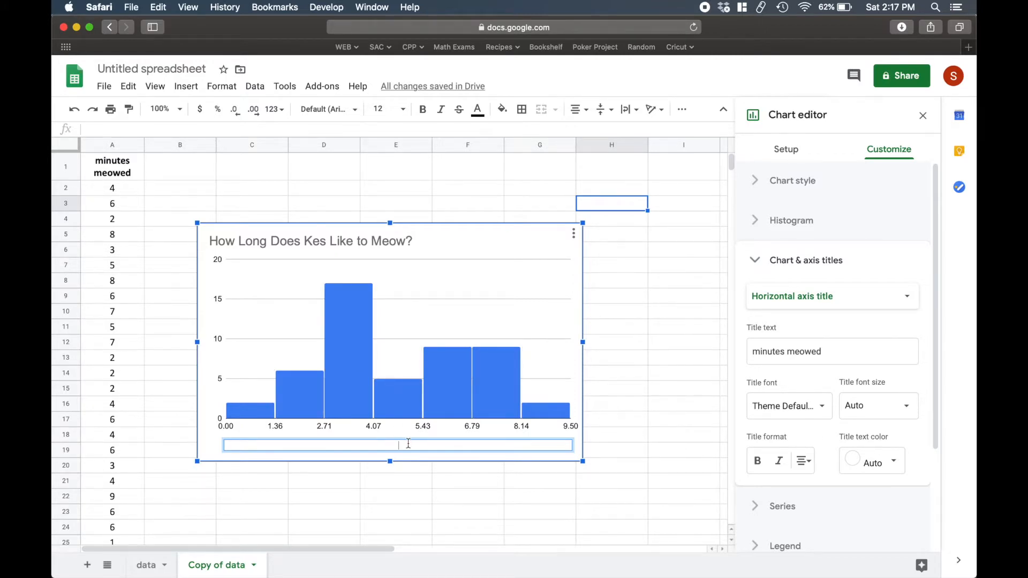
{"action": "key", "text": "BackSpace"}
{"action": "type", "text": "ow Lengths (in minutes)"}
{"action": "left_click", "coordinate": [487, 504]}
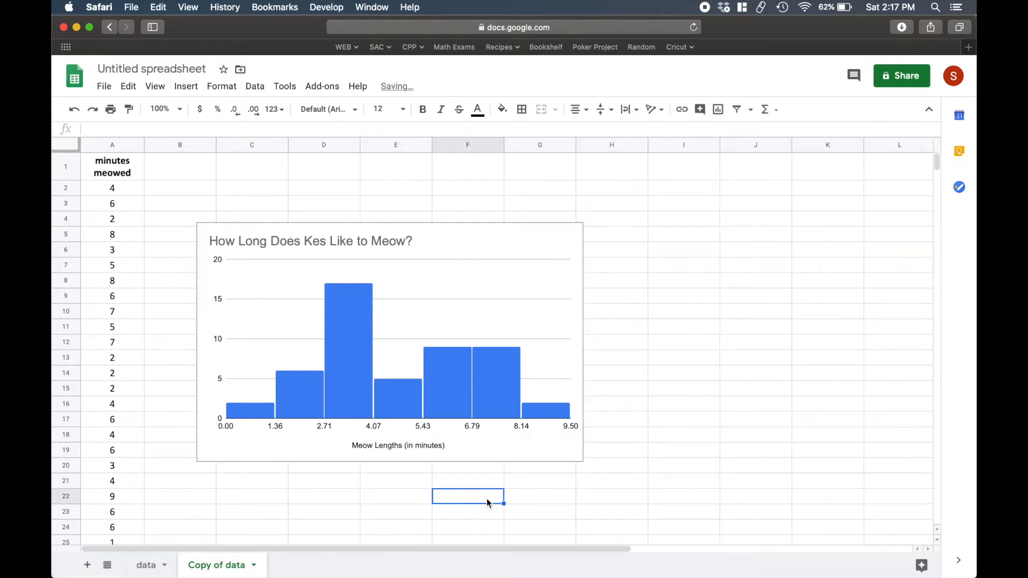
Set the text color of the histogram's horizontal axis title to black in the chart and axis title settings.
{"action": "left_click", "coordinate": [418, 453]}
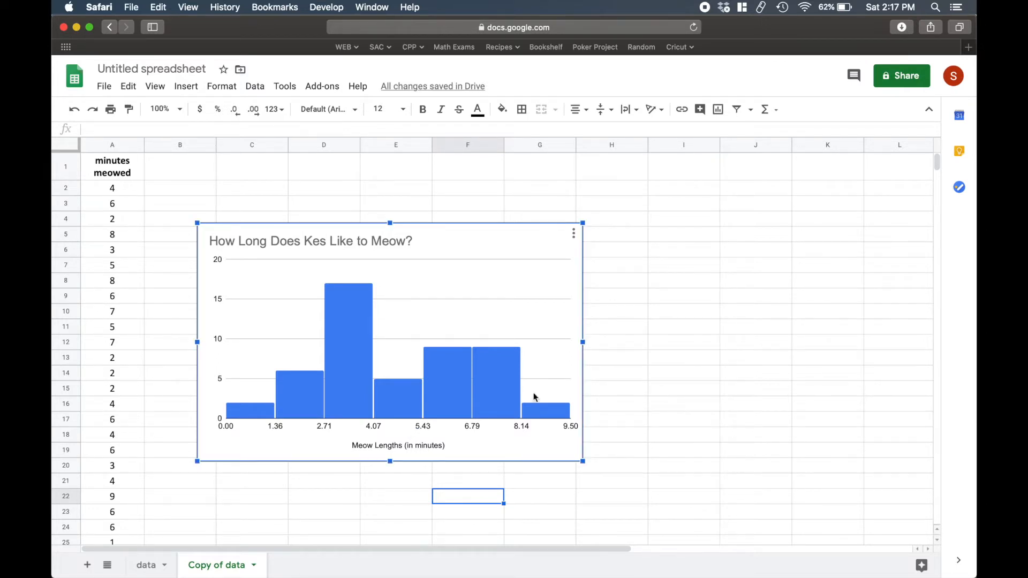
{"action": "left_click", "coordinate": [574, 238]}
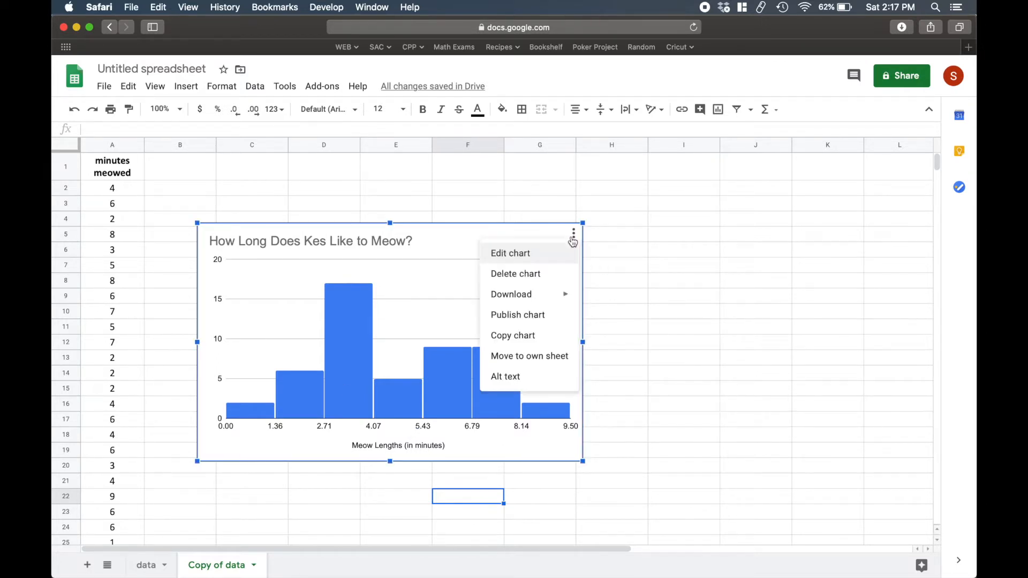
{"action": "left_click", "coordinate": [531, 253]}
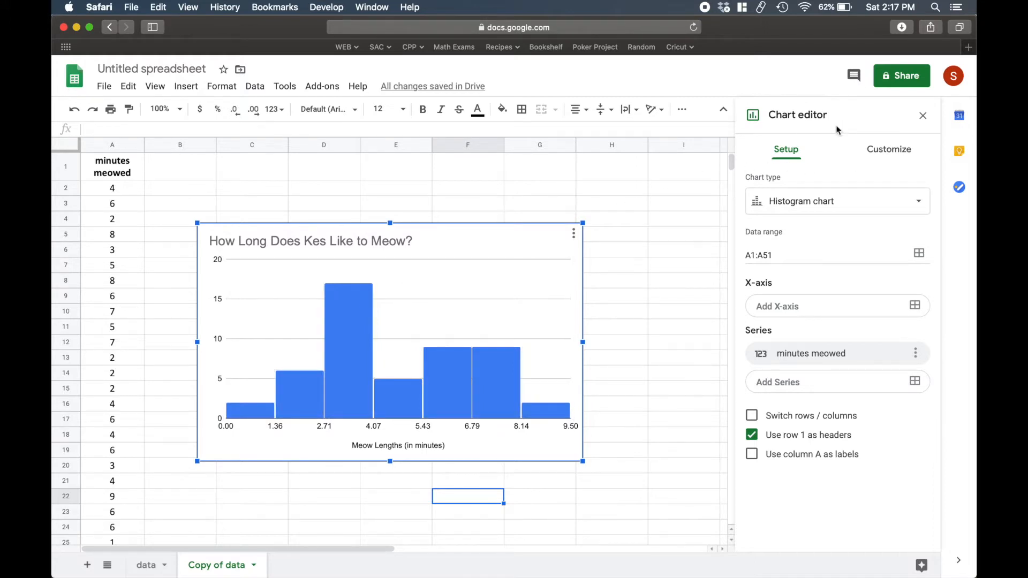
{"action": "left_click", "coordinate": [885, 153]}
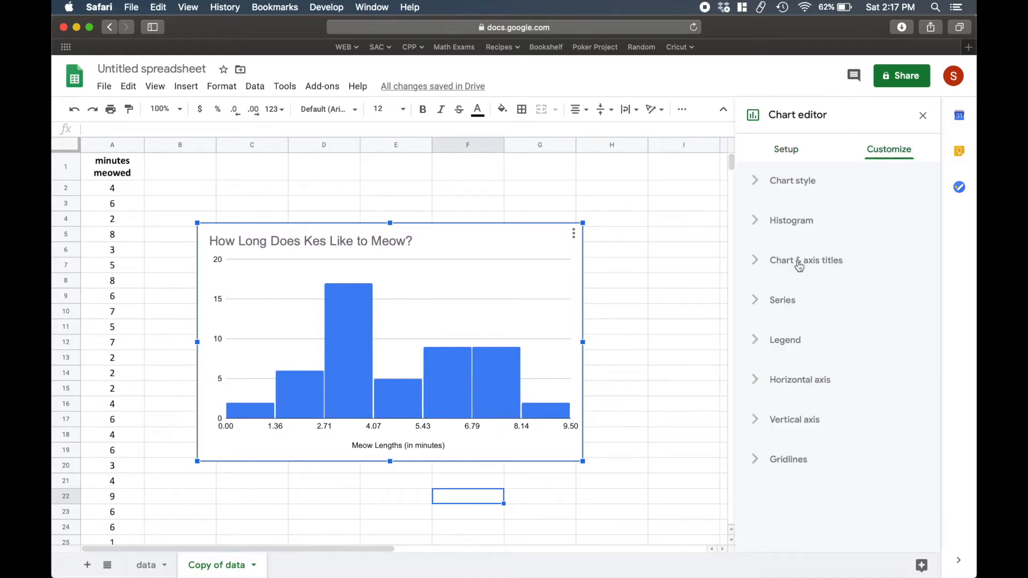
{"action": "left_click", "coordinate": [755, 266]}
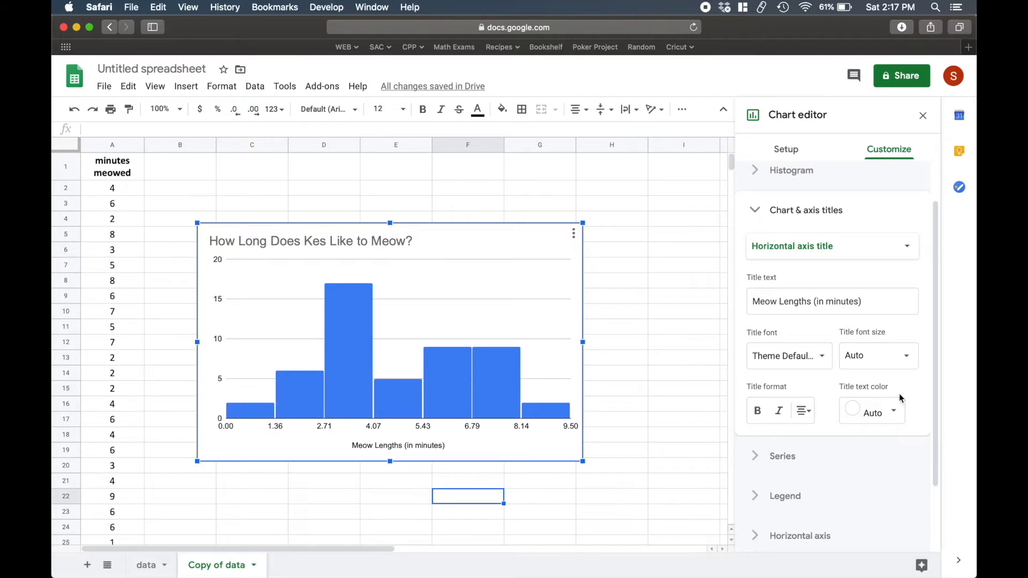
{"action": "left_click", "coordinate": [883, 417]}
{"action": "left_click", "coordinate": [765, 209]}
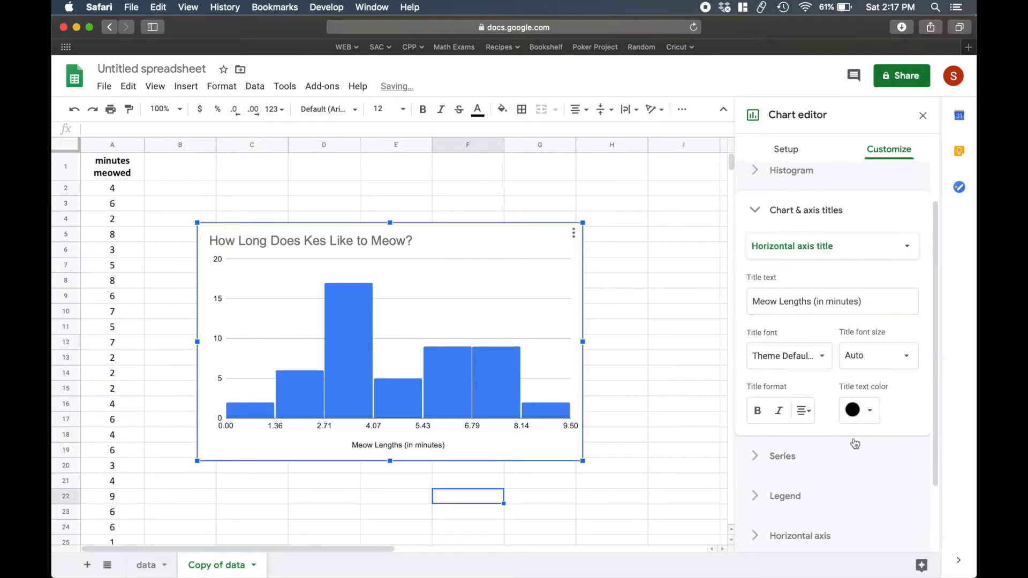
Set the text color of the histogram's chart title to black.
{"action": "left_click", "coordinate": [426, 239]}
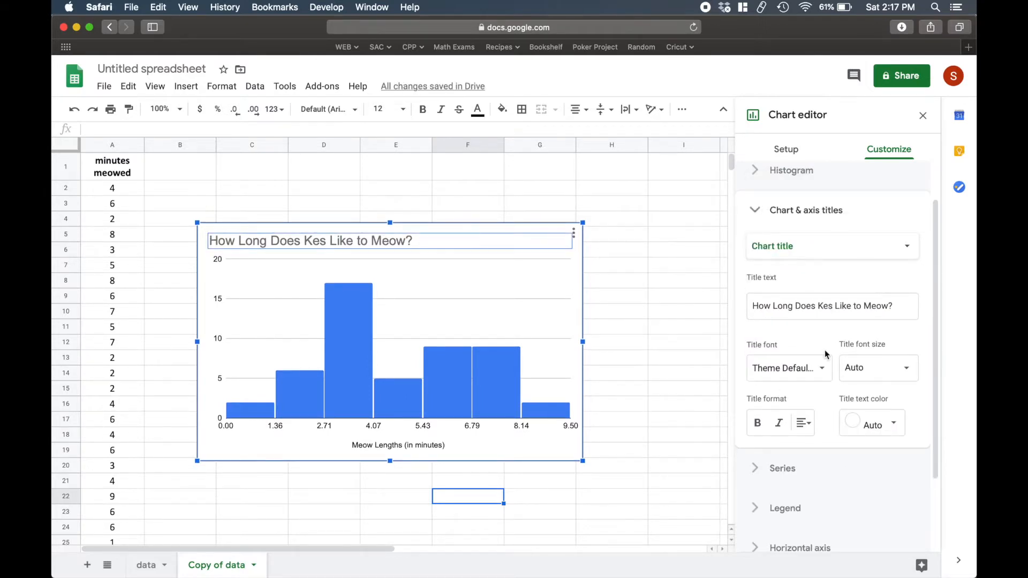
{"action": "left_click", "coordinate": [889, 425]}
{"action": "left_click", "coordinate": [769, 215]}
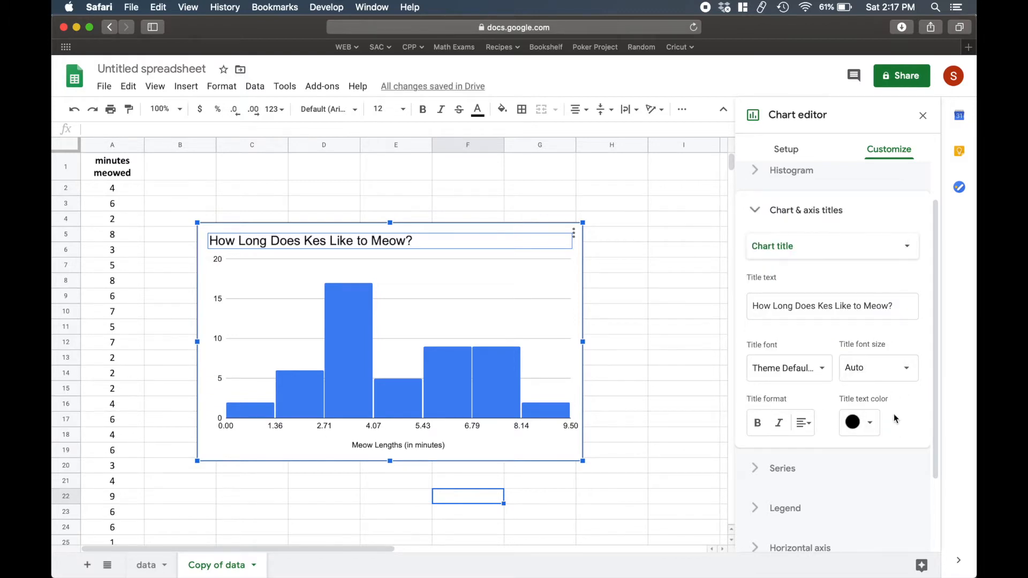
Try to add "Frequency" as the histogram's vertical axis title, leaving the title empty at the end.
{"action": "left_click", "coordinate": [905, 255]}
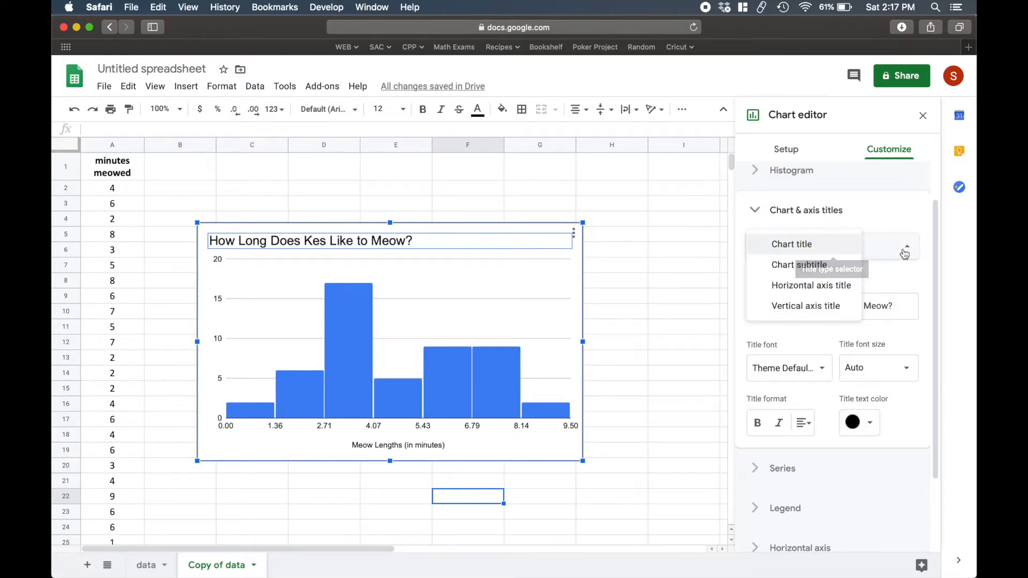
{"action": "left_click", "coordinate": [810, 270]}
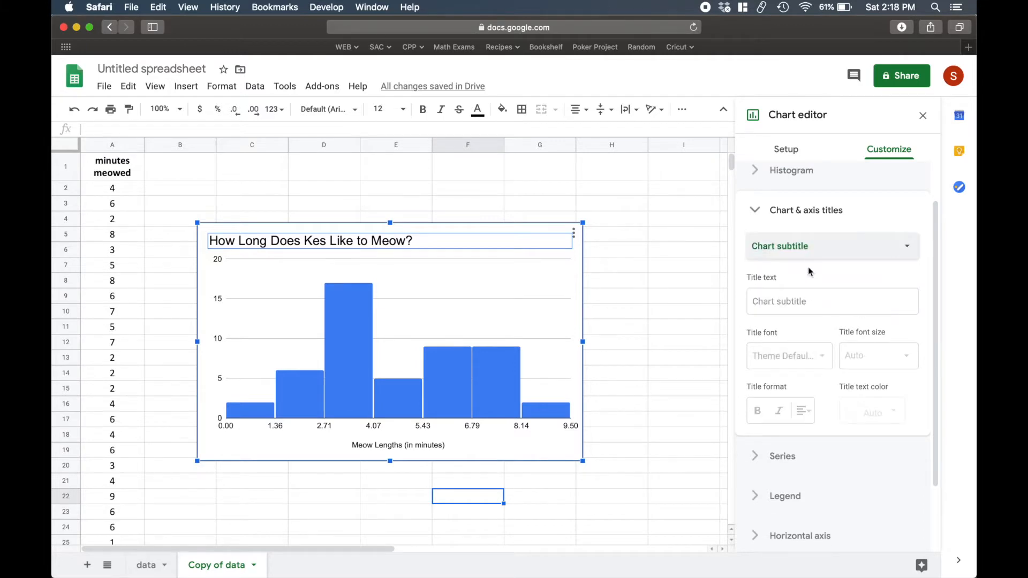
{"action": "left_click", "coordinate": [879, 249]}
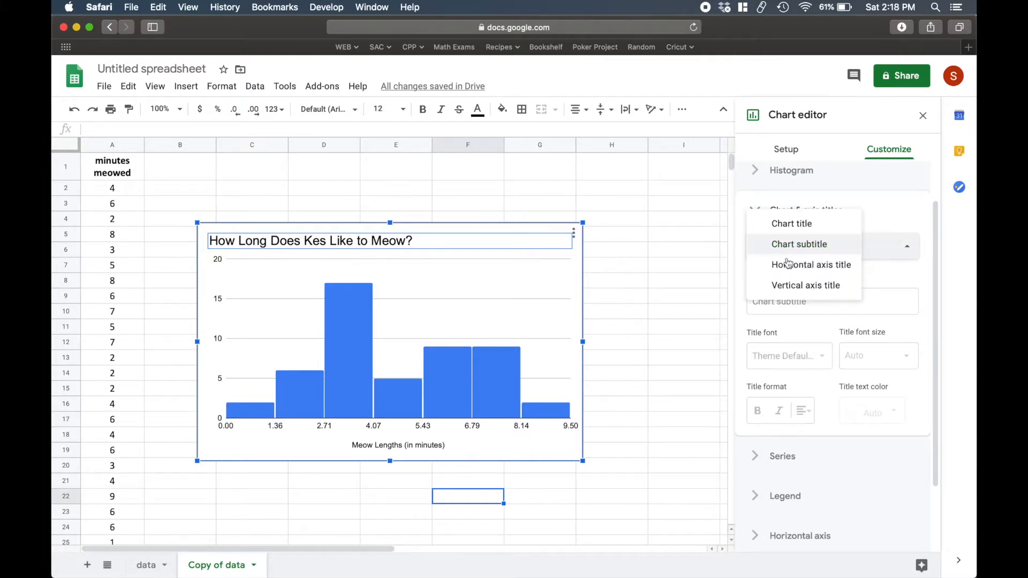
{"action": "left_click", "coordinate": [815, 287]}
{"action": "left_click", "coordinate": [815, 297]}
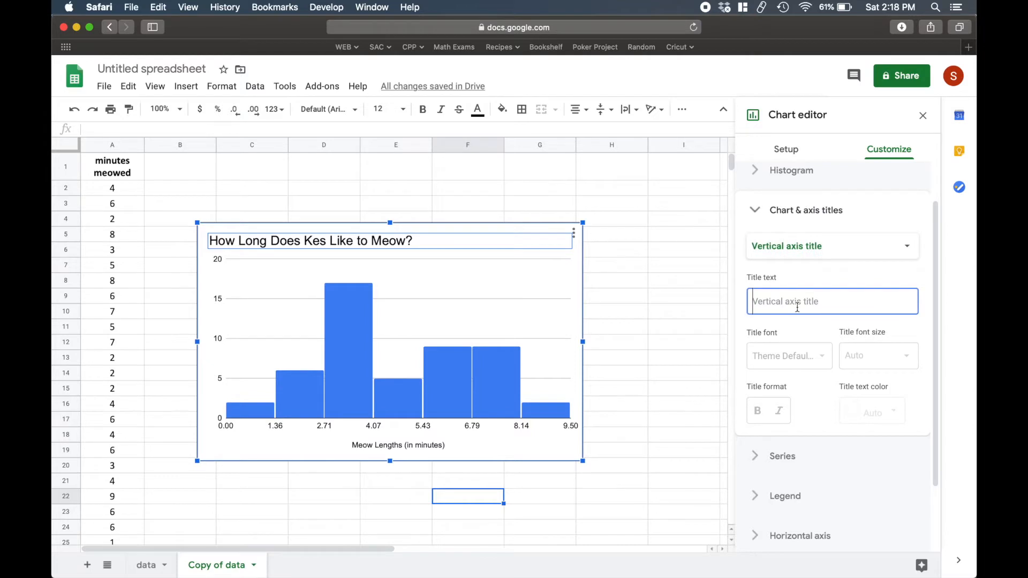
{"action": "type", "text": "Frequency"}
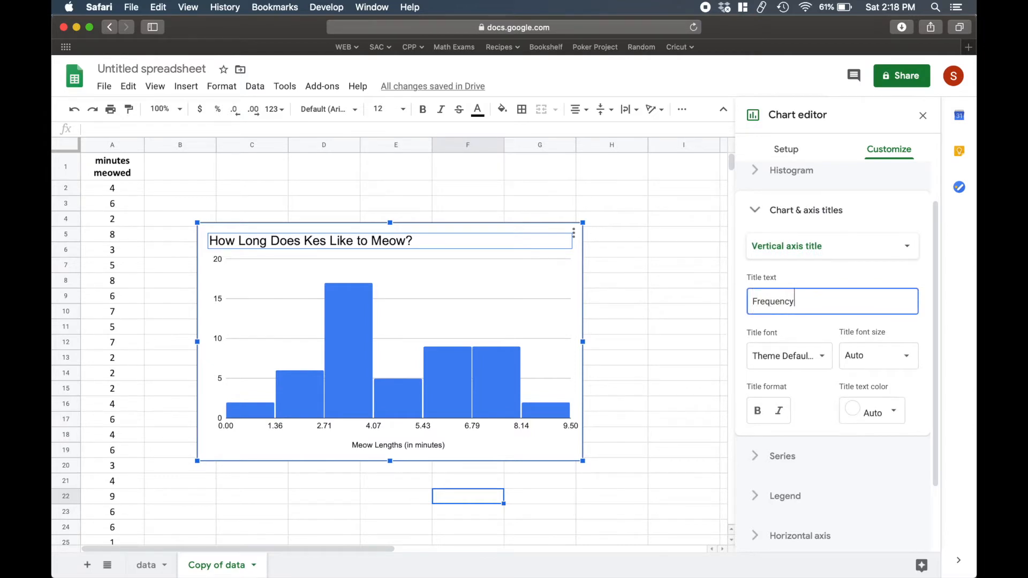
{"action": "double_click", "coordinate": [821, 301]}
{"action": "key", "text": "BackSpace"}
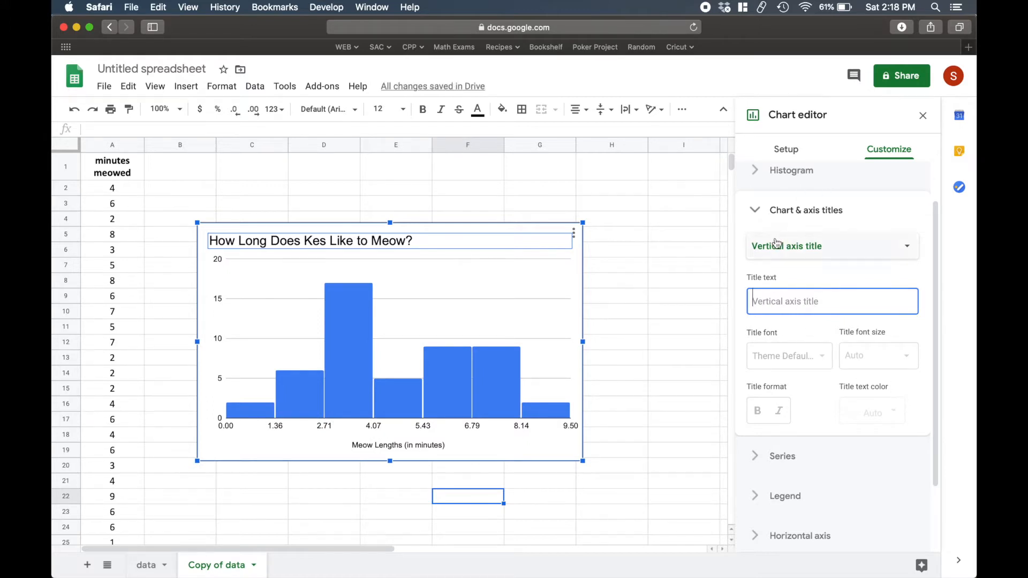
{"action": "left_click", "coordinate": [772, 214]}
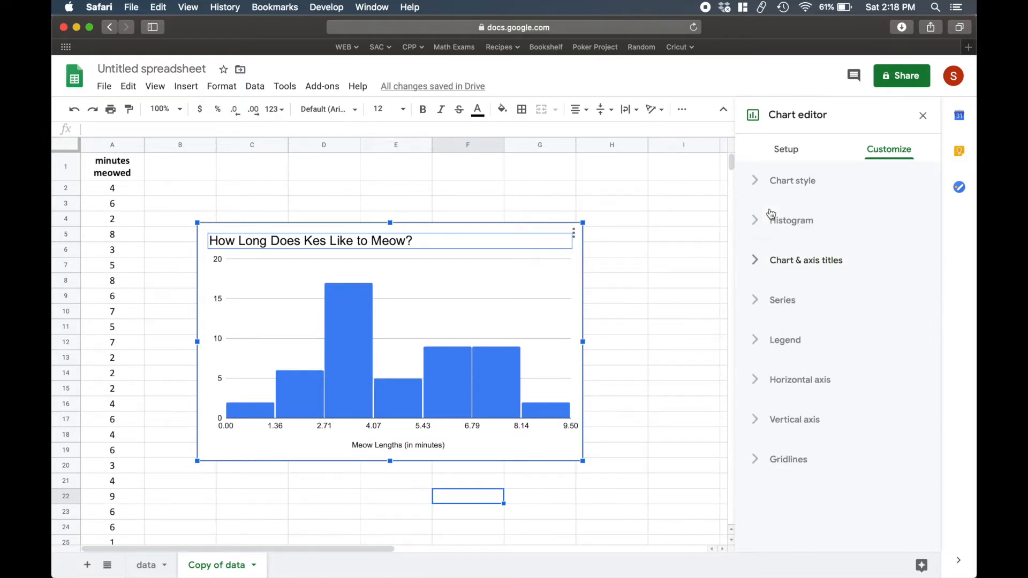
Reopen the histogram for editing and set its bucket size to 1.
{"action": "left_click", "coordinate": [328, 427]}
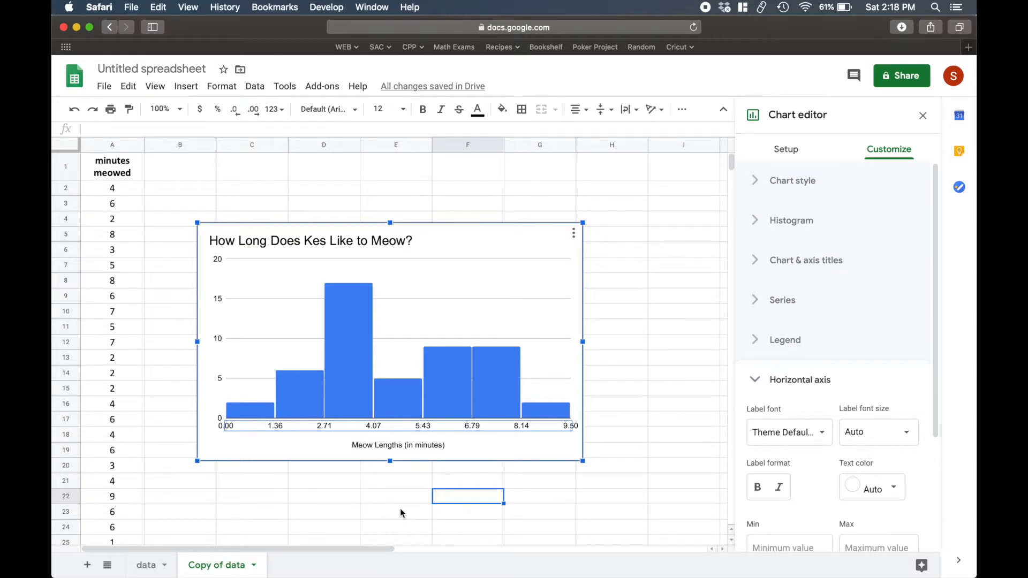
{"action": "left_click", "coordinate": [113, 144]}
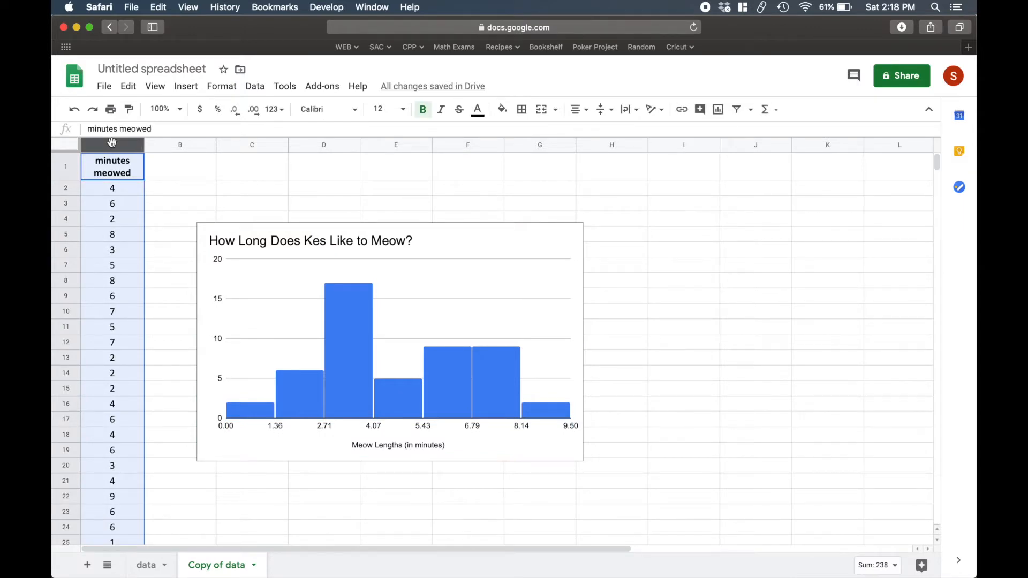
{"action": "left_click", "coordinate": [364, 399]}
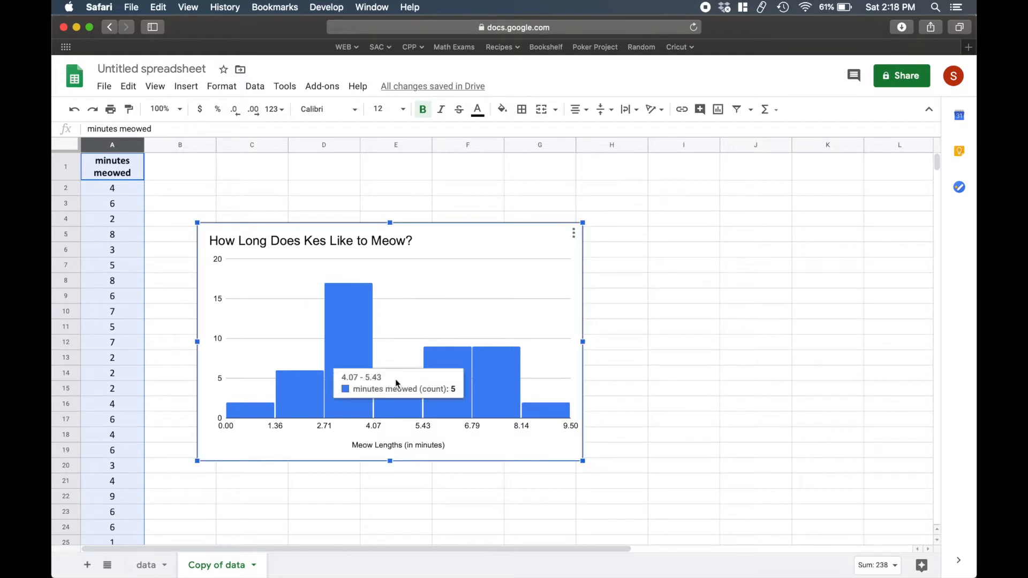
{"action": "left_click", "coordinate": [574, 235]}
{"action": "left_click", "coordinate": [543, 256]}
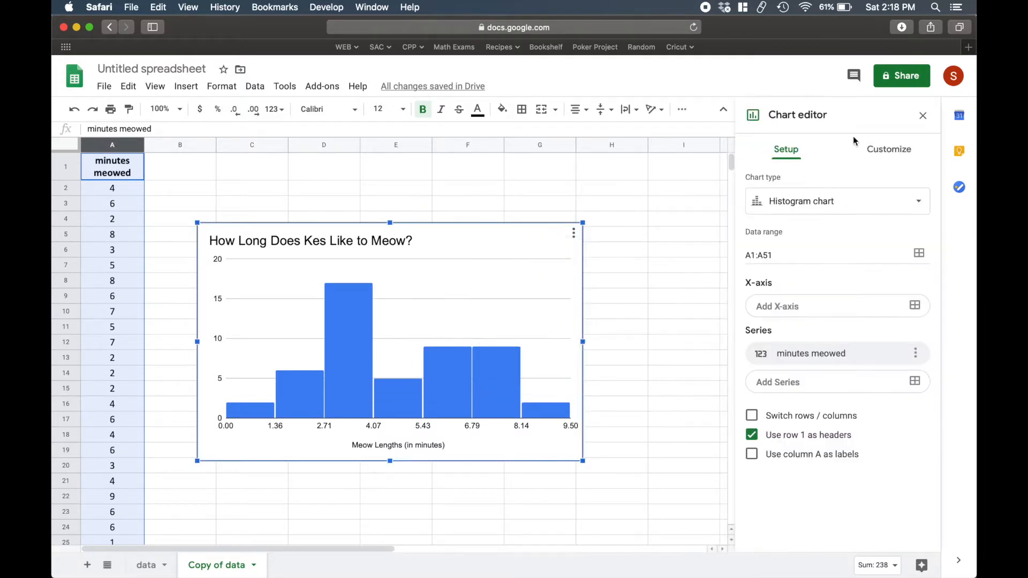
{"action": "left_click", "coordinate": [881, 157]}
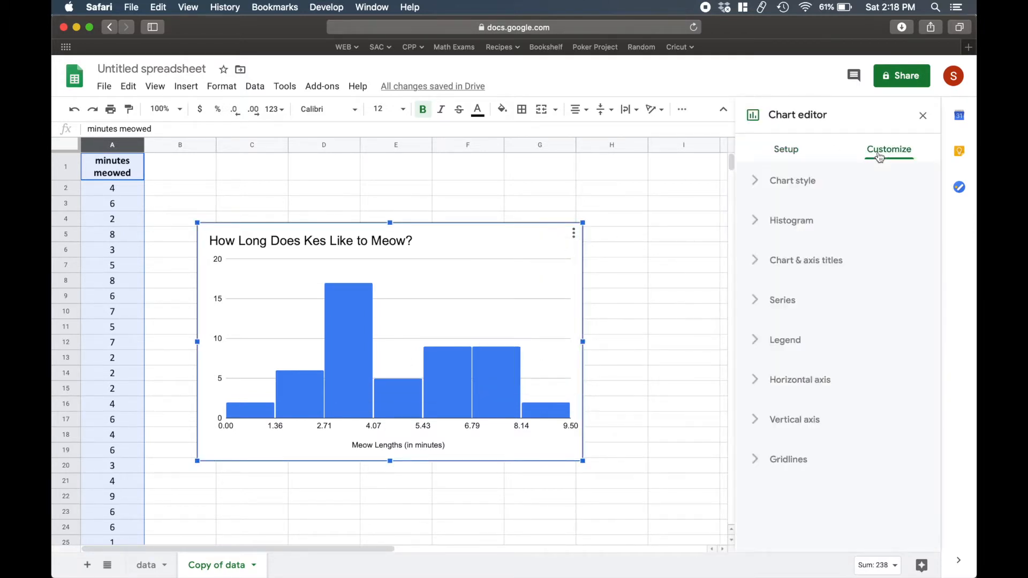
{"action": "left_click", "coordinate": [755, 218]}
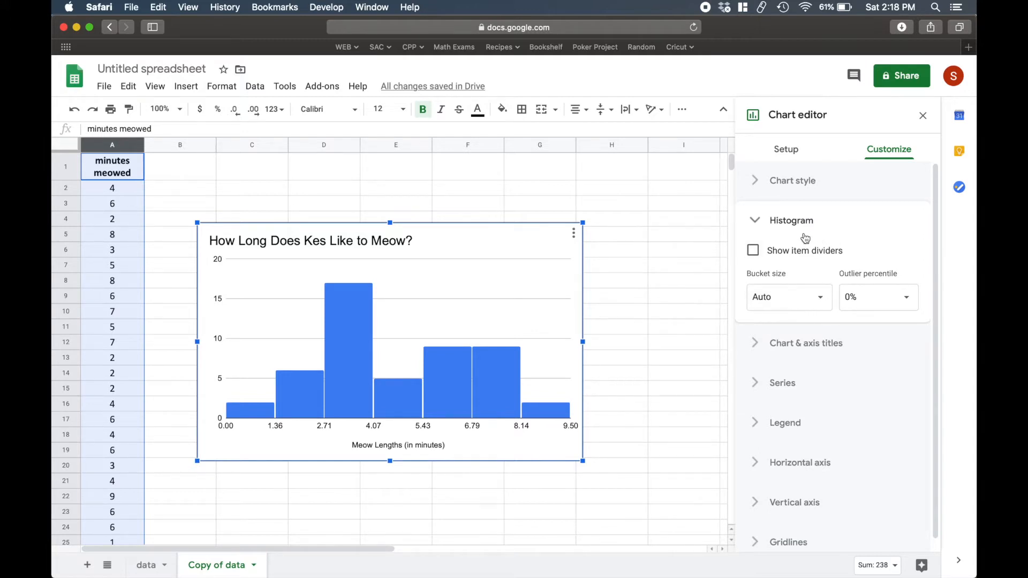
{"action": "left_click", "coordinate": [822, 303]}
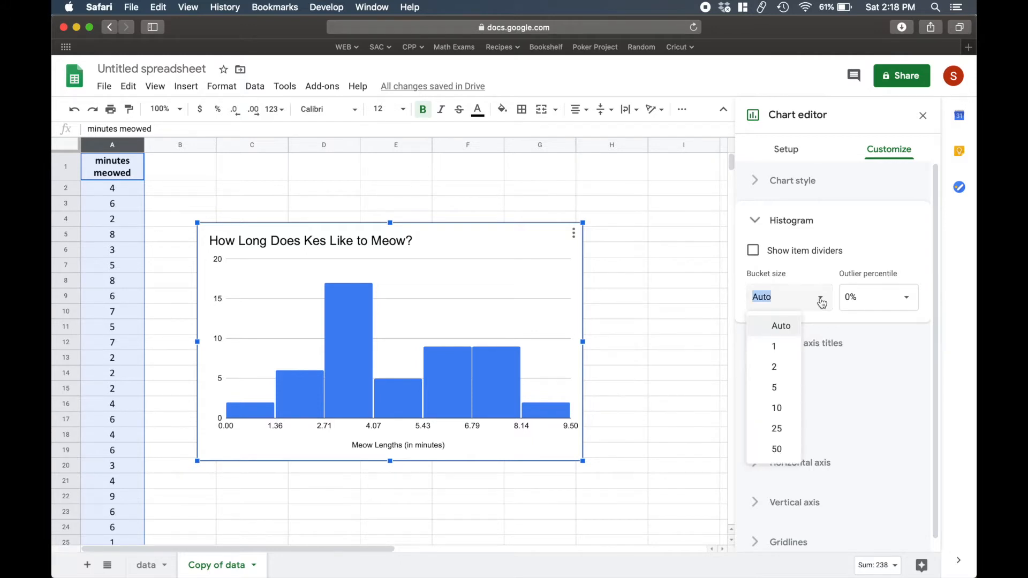
{"action": "left_click", "coordinate": [781, 347]}
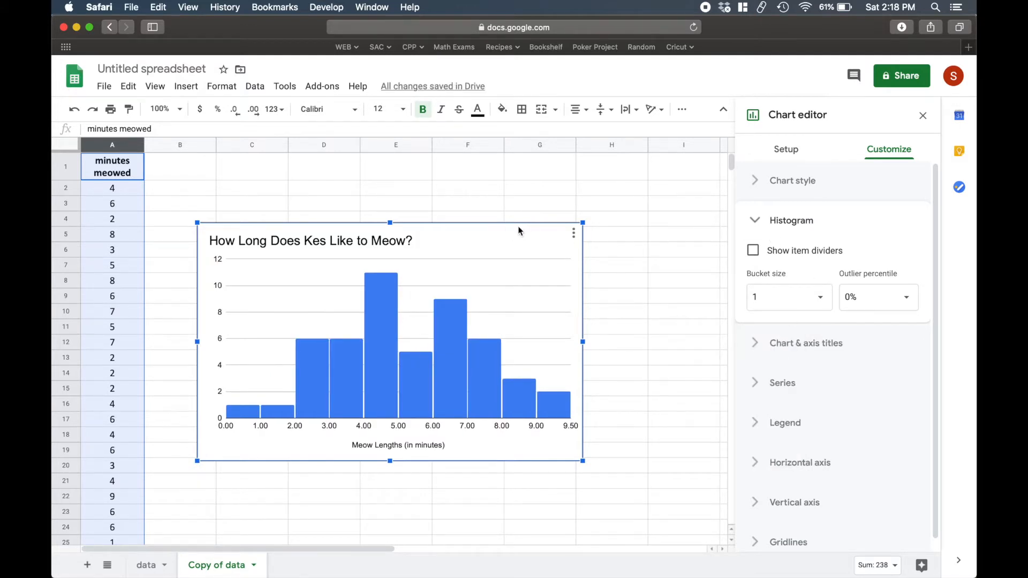
Try a bucket size of 2 for the histogram and set it back to 1.
{"action": "left_click", "coordinate": [790, 294]}
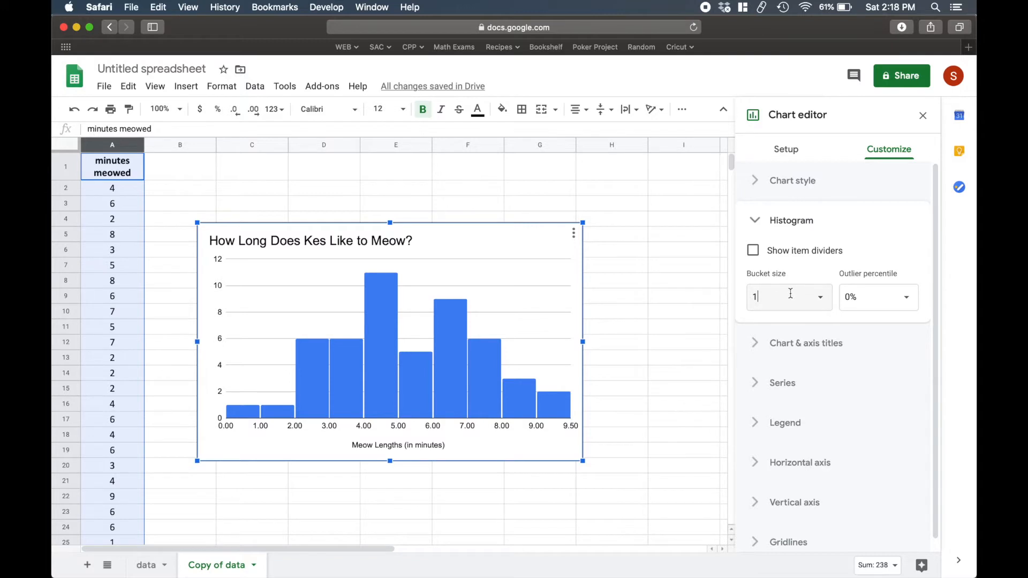
{"action": "left_click", "coordinate": [825, 297]}
{"action": "left_click", "coordinate": [774, 369]}
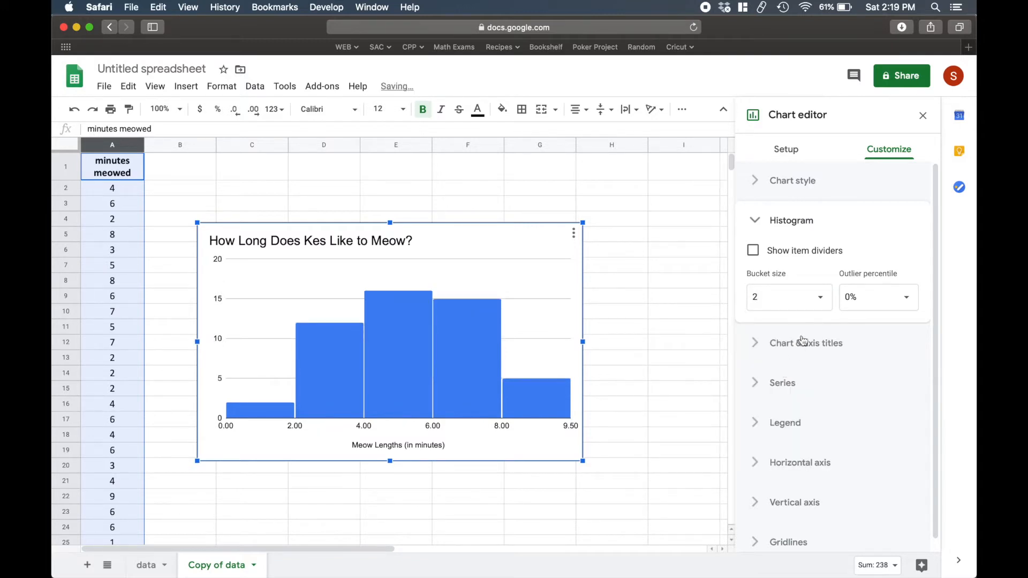
{"action": "left_click", "coordinate": [820, 309]}
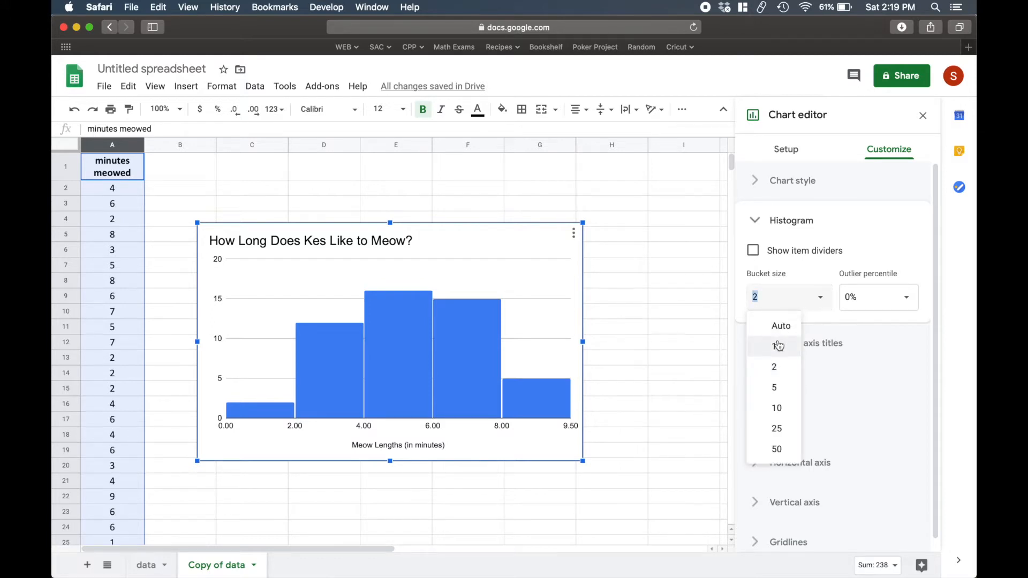
{"action": "left_click", "coordinate": [777, 345]}
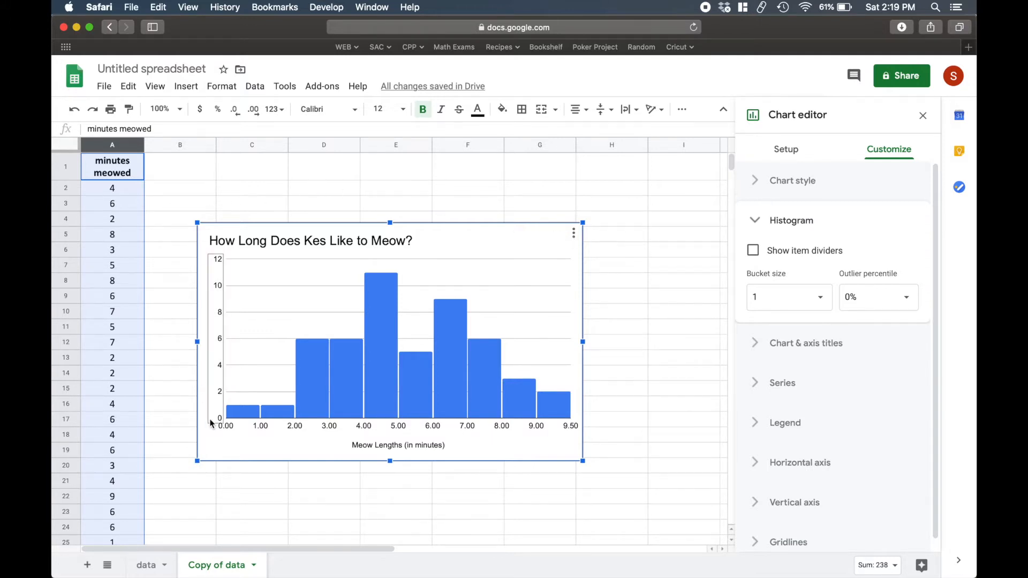
Set the histogram's background color to light gray in the chart style settings.
{"action": "left_click", "coordinate": [756, 222]}
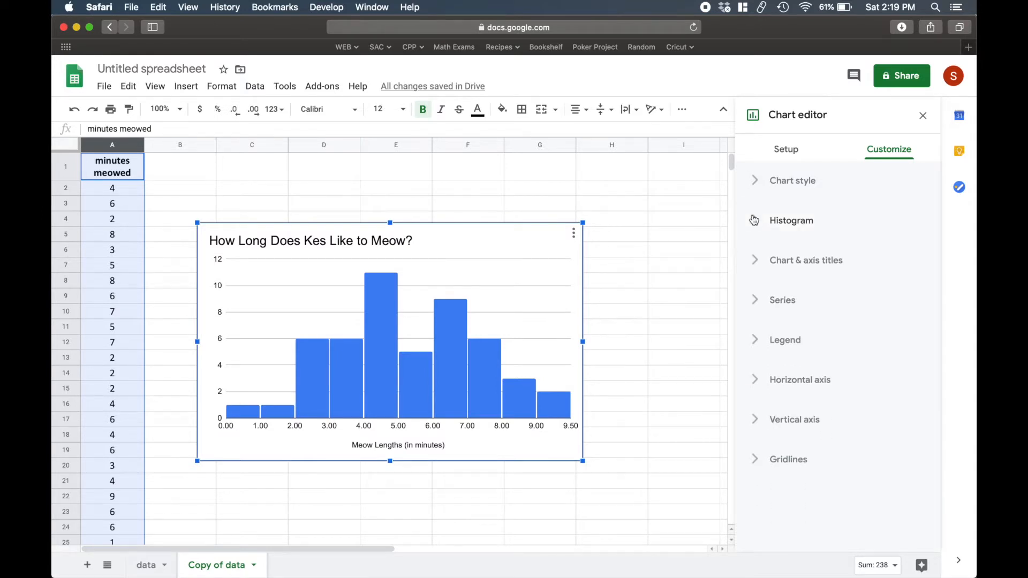
{"action": "left_click", "coordinate": [754, 183]}
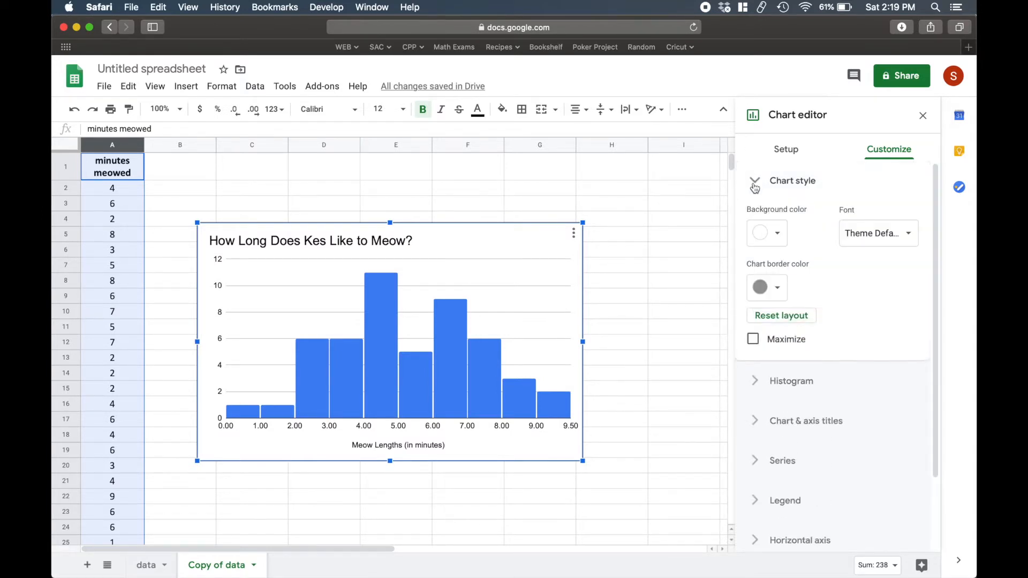
{"action": "left_click", "coordinate": [767, 233]}
{"action": "left_click", "coordinate": [856, 284]}
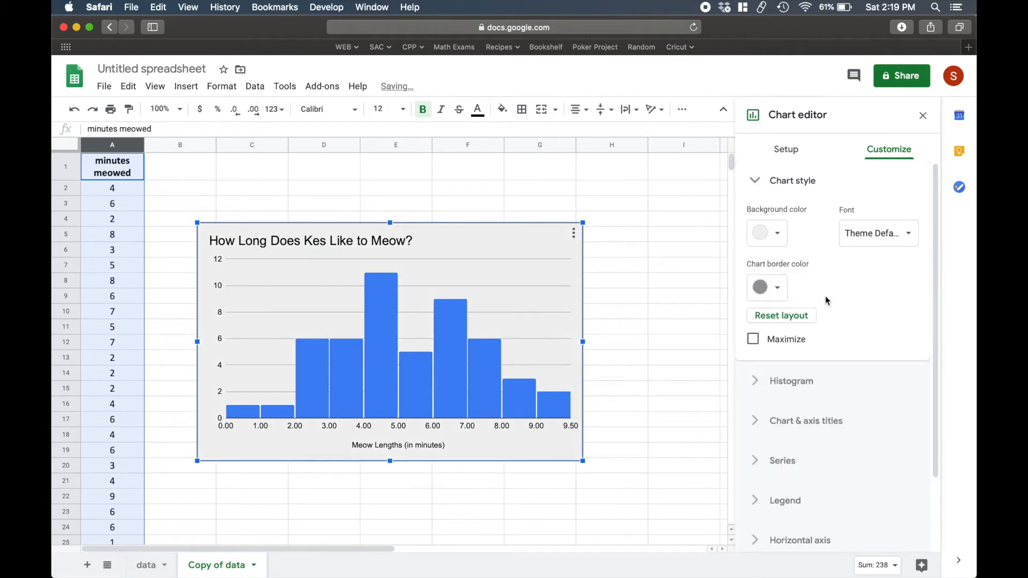
Set the histogram's chart border color to dark green and deselect the chart to check the border.
{"action": "left_click", "coordinate": [777, 288]}
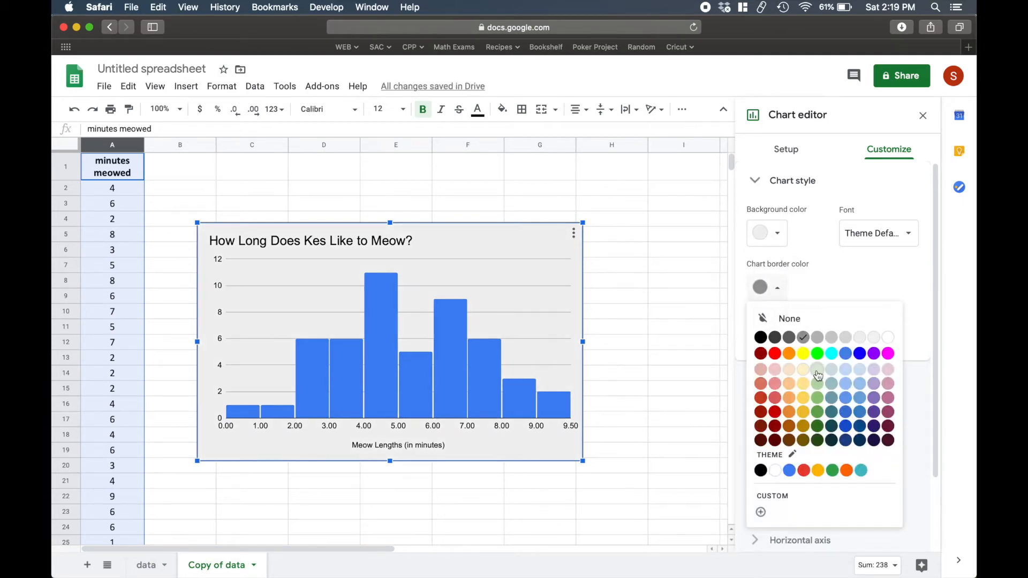
{"action": "left_click", "coordinate": [817, 440]}
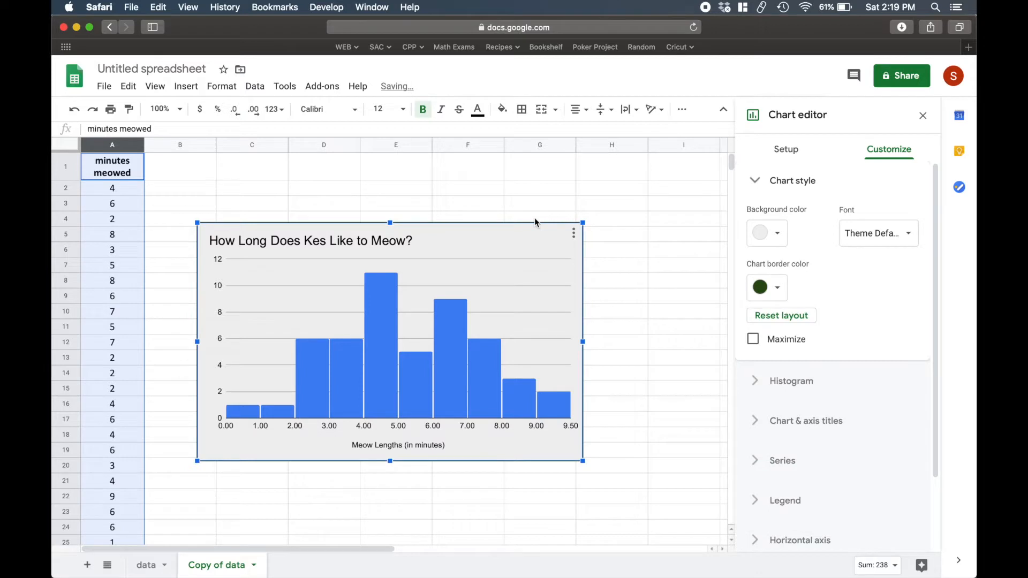
{"action": "left_click", "coordinate": [663, 201]}
Reopen the histogram's chart style settings and change the chart border color to magenta.
{"action": "left_click", "coordinate": [560, 232]}
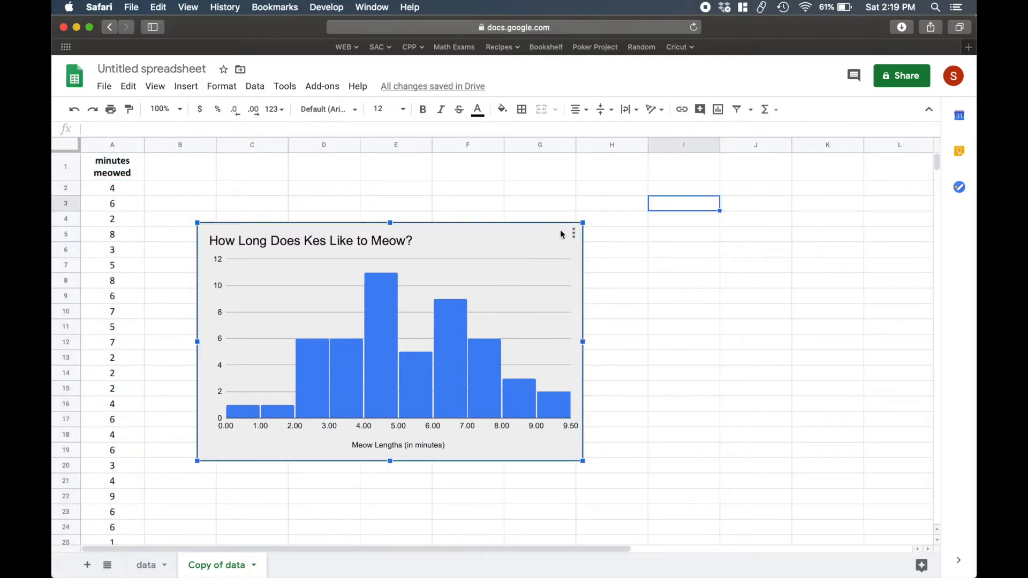
{"action": "left_click", "coordinate": [573, 234]}
{"action": "left_click", "coordinate": [520, 254]}
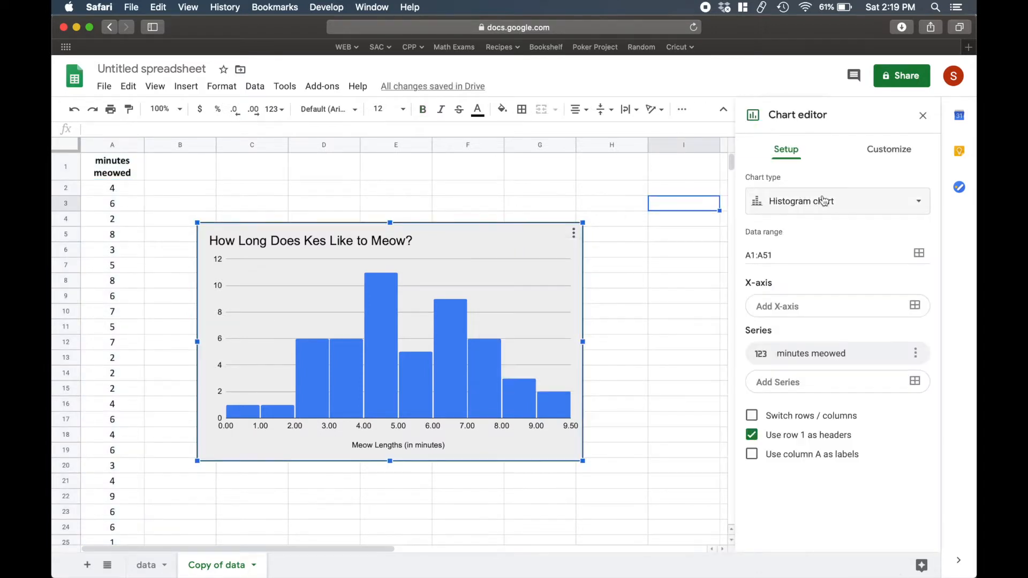
{"action": "left_click", "coordinate": [884, 150]}
{"action": "left_click", "coordinate": [788, 181]}
{"action": "left_click", "coordinate": [775, 289]}
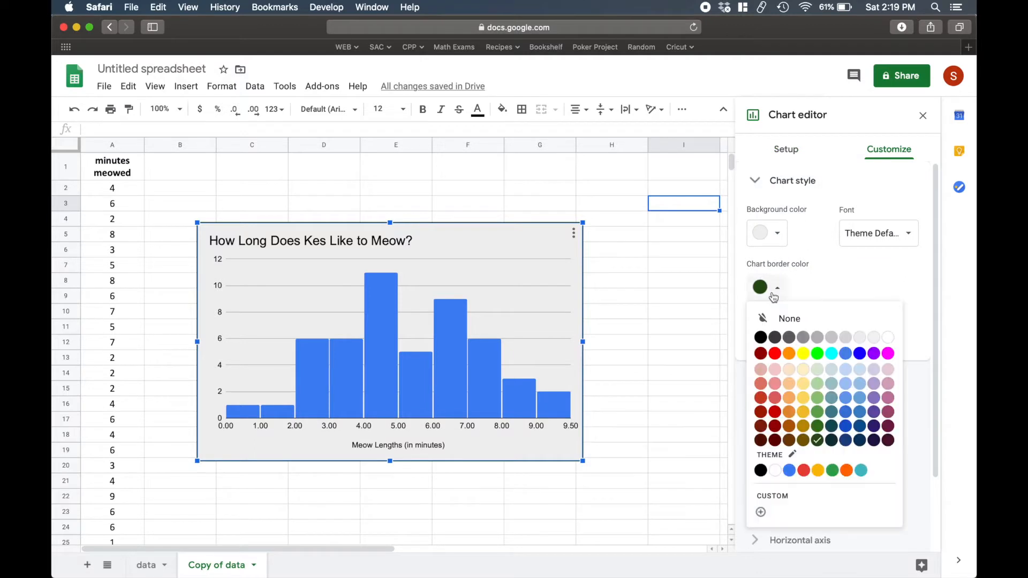
{"action": "left_click", "coordinate": [888, 353]}
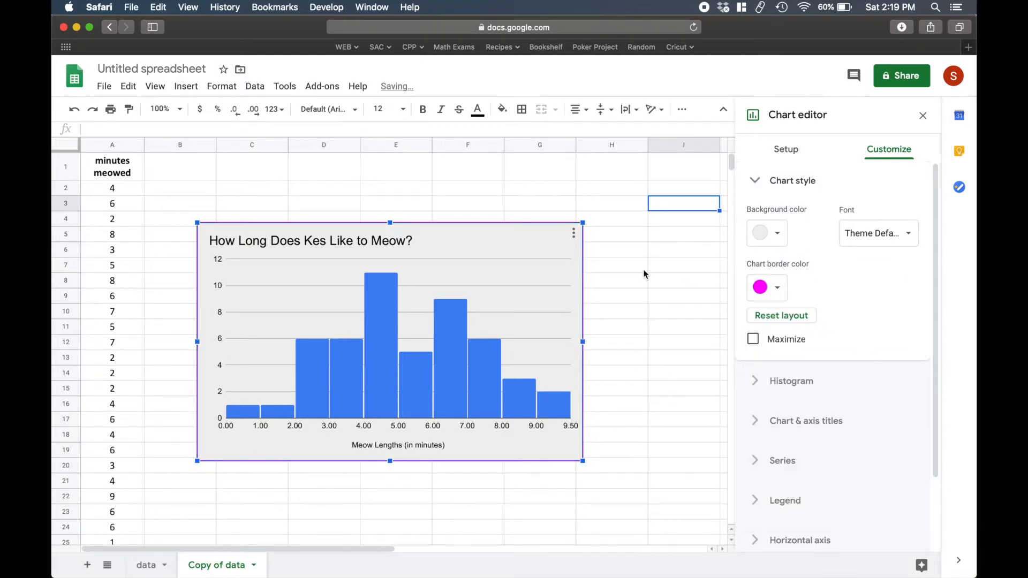
{"action": "left_click", "coordinate": [632, 266]}
Reopen the histogram's chart settings and set the minutes meowed series color to dark red.
{"action": "left_click", "coordinate": [567, 239]}
{"action": "left_click", "coordinate": [574, 234]}
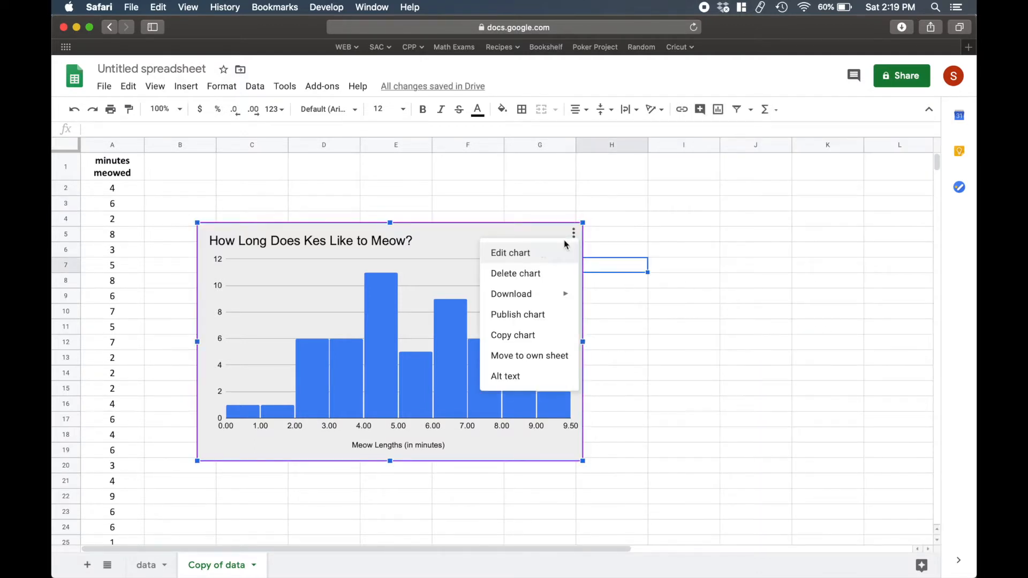
{"action": "left_click", "coordinate": [532, 255]}
{"action": "left_click", "coordinate": [891, 155]}
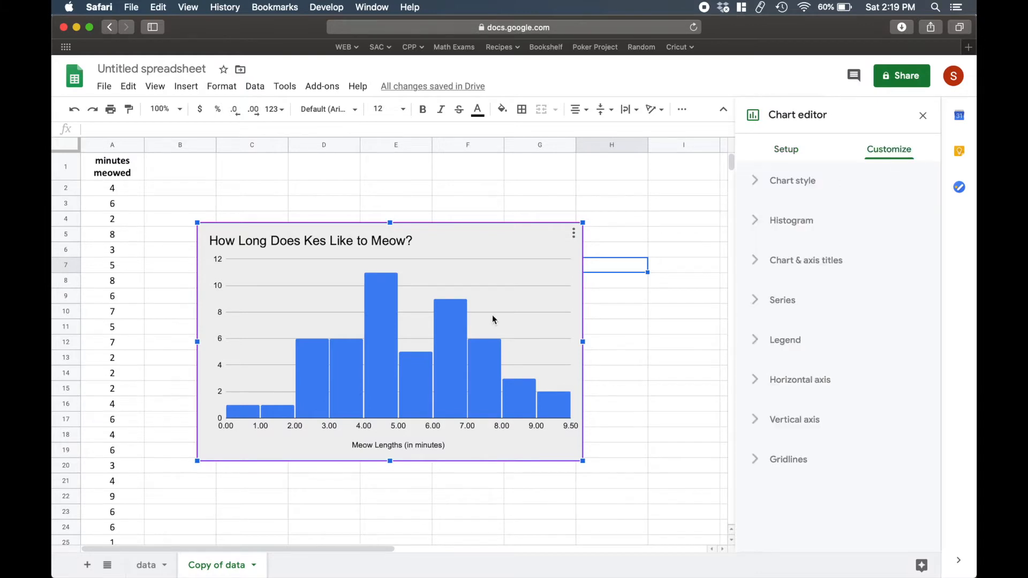
{"action": "left_click", "coordinate": [763, 186]}
{"action": "left_click", "coordinate": [763, 187]}
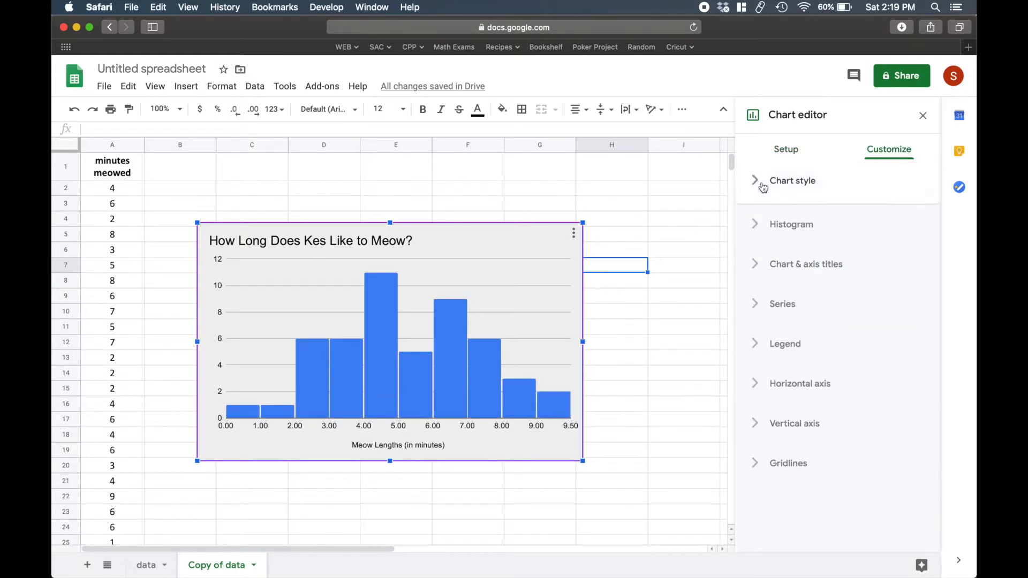
{"action": "left_click", "coordinate": [757, 303]}
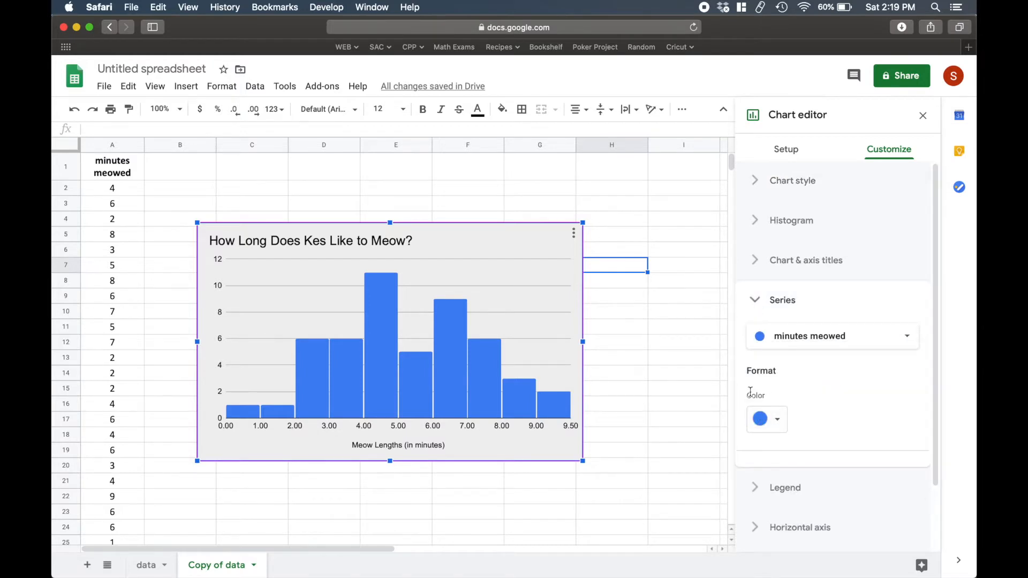
{"action": "left_click", "coordinate": [767, 420]}
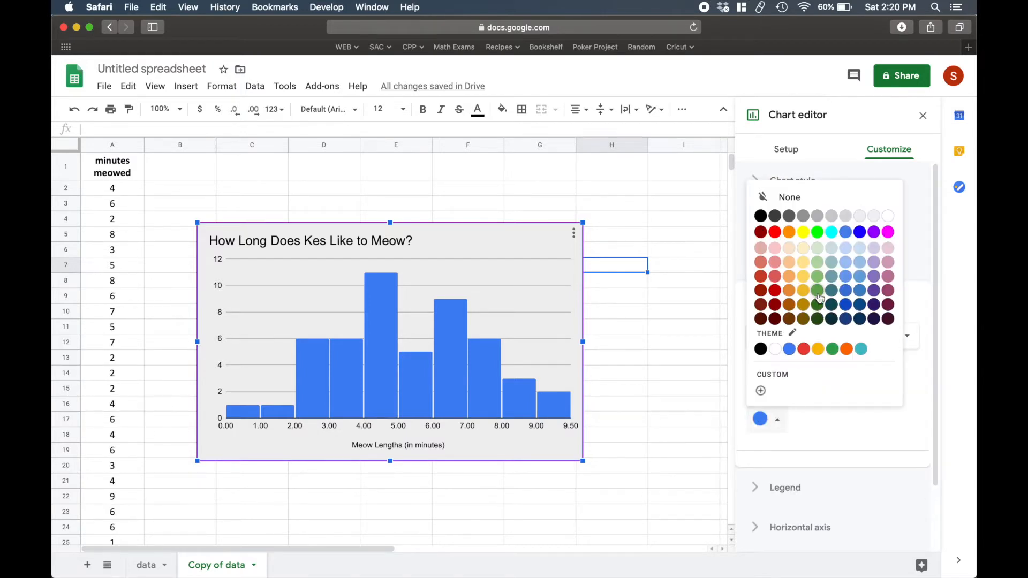
{"action": "left_click", "coordinate": [775, 291]}
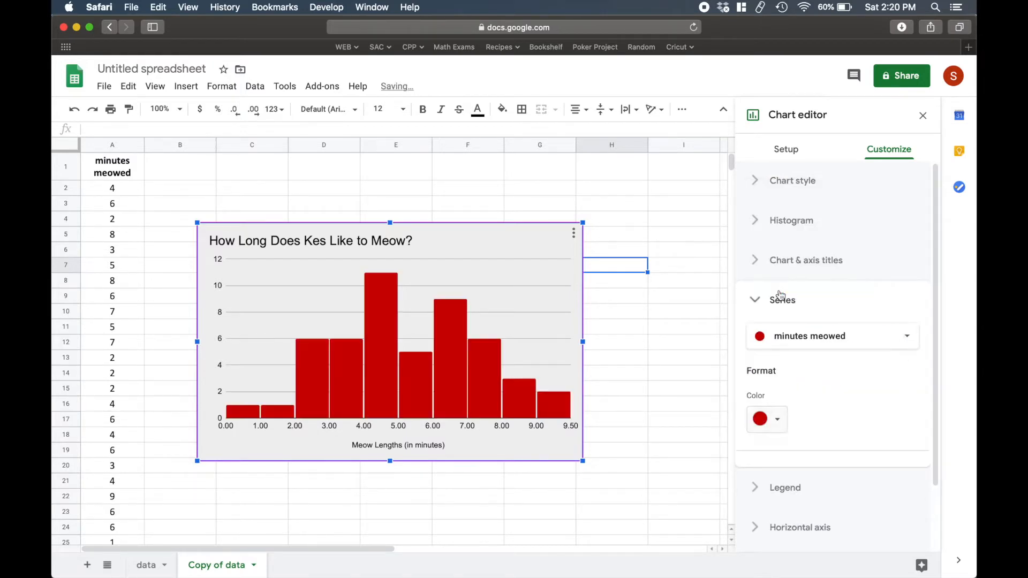
Change the histogram's bar color to a muted magenta and deselect the chart.
{"action": "left_click", "coordinate": [771, 420]}
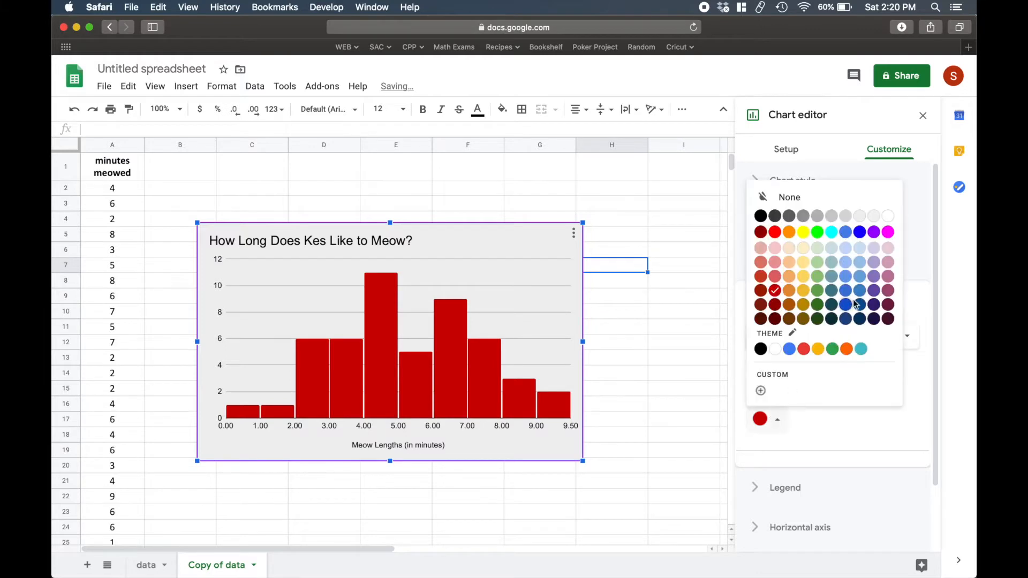
{"action": "left_click", "coordinate": [888, 276]}
{"action": "left_click", "coordinate": [668, 422]}
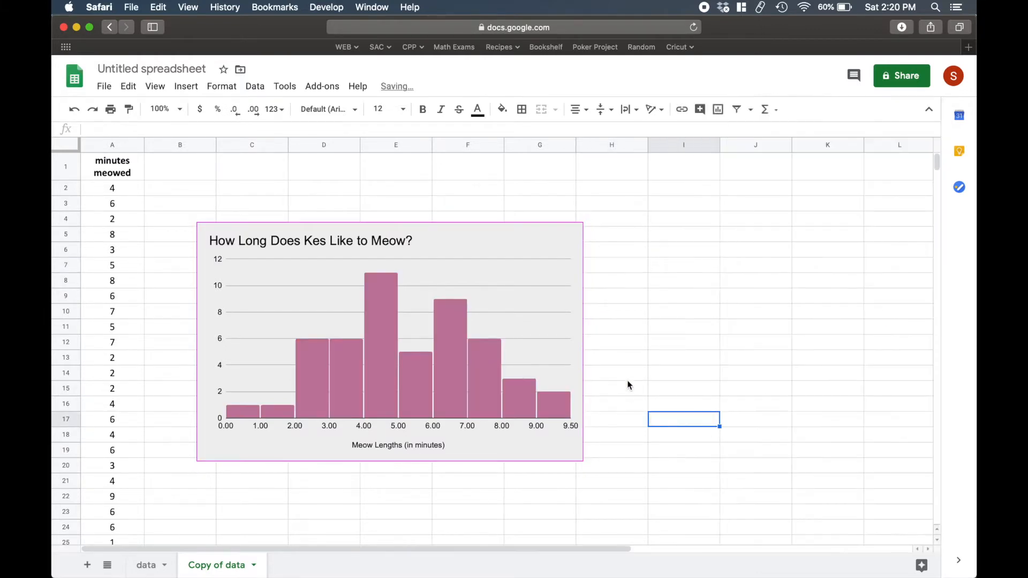
Move the histogram higher on the sheet and deselect it.
{"action": "left_click", "coordinate": [480, 236]}
{"action": "left_click_drag", "start_coordinate": [479, 236], "coordinate": [474, 180]}
{"action": "left_click", "coordinate": [627, 289]}
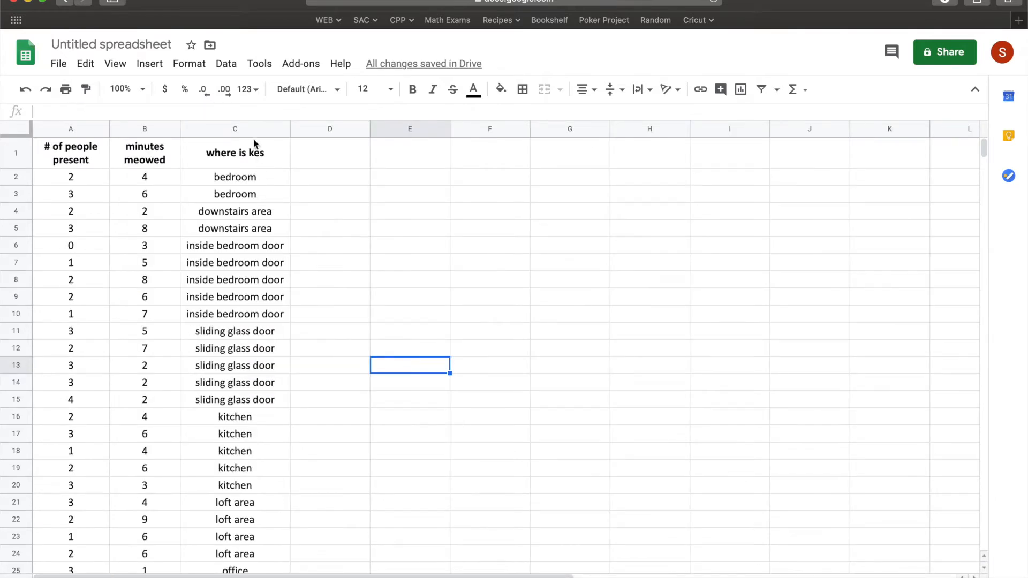
Duplicate the data sheet with all three columns and rename the copy.
{"action": "left_click", "coordinate": [241, 129]}
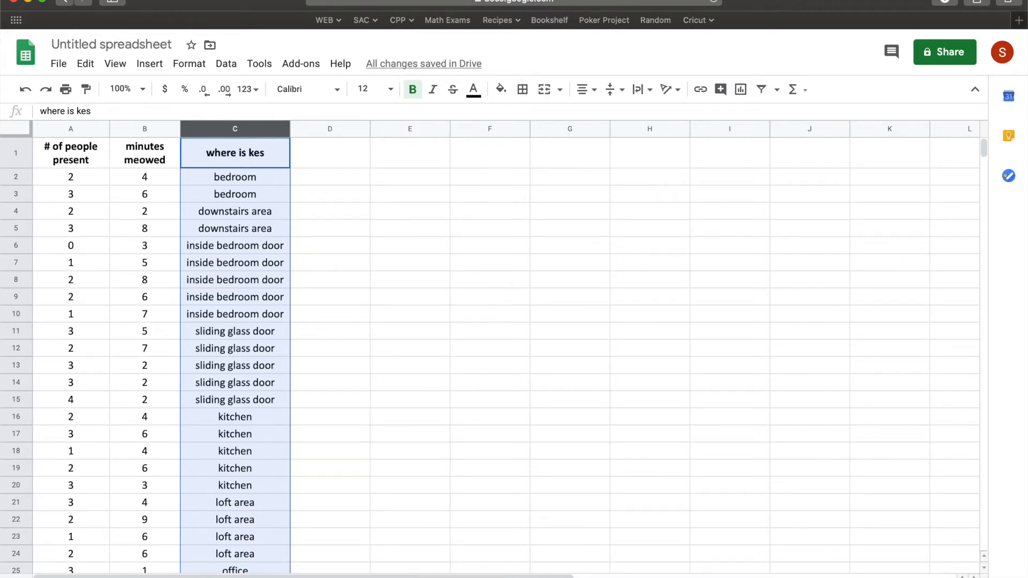
{"action": "right_click", "coordinate": [127, 577]}
{"action": "left_click", "coordinate": [143, 374]}
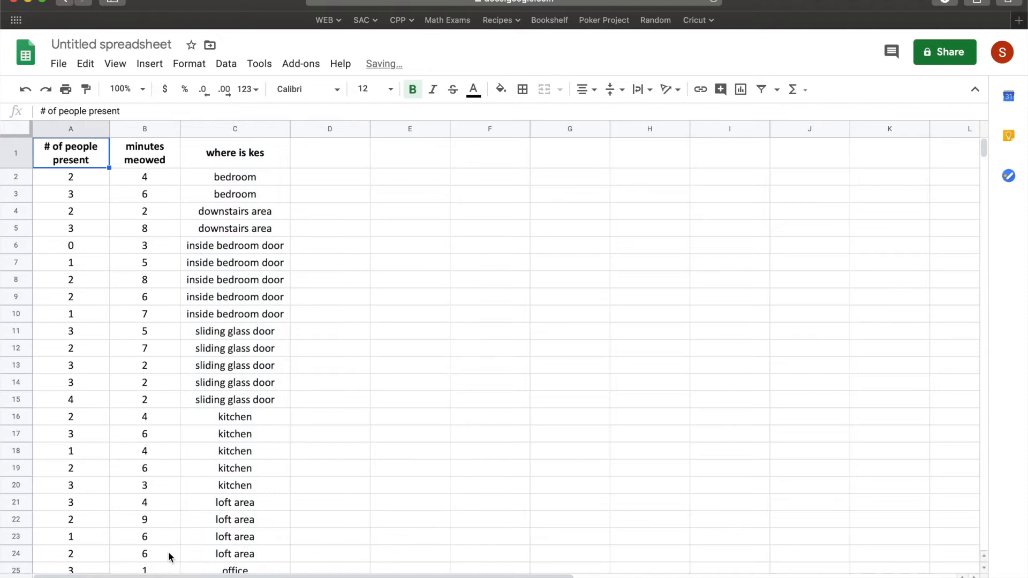
{"action": "right_click", "coordinate": [222, 577]}
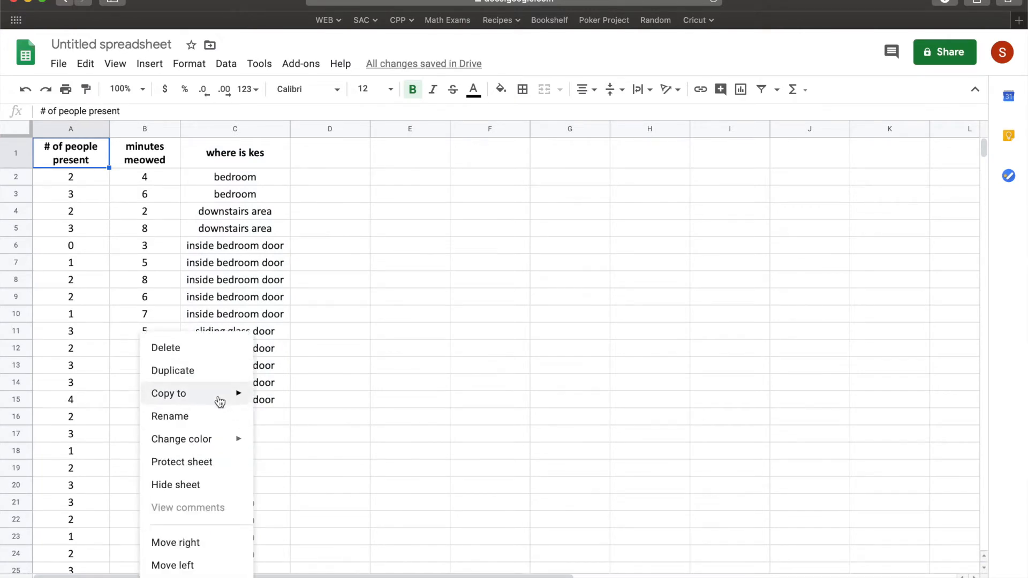
{"action": "left_click", "coordinate": [210, 422]}
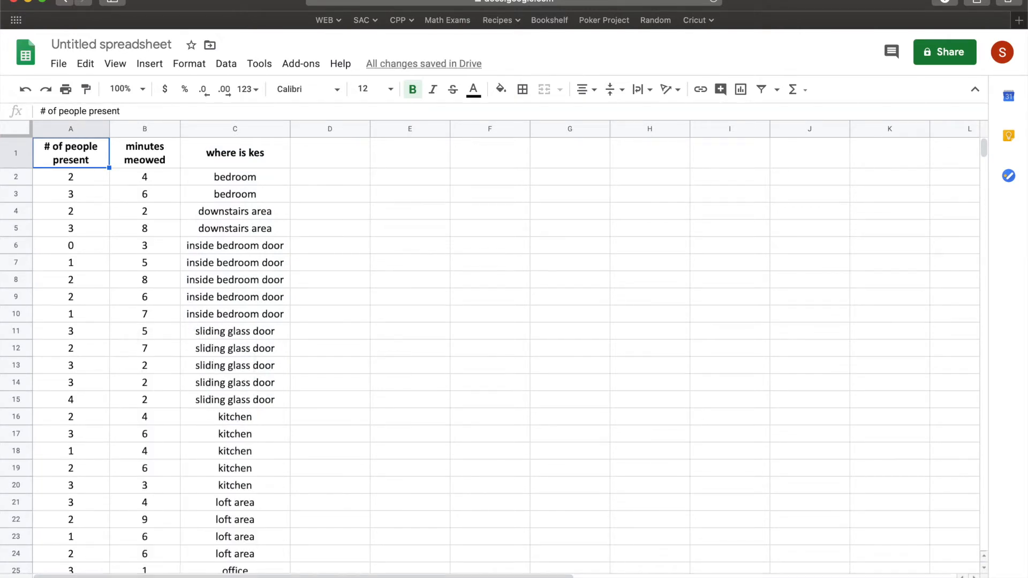
{"action": "key", "text": "Return"}
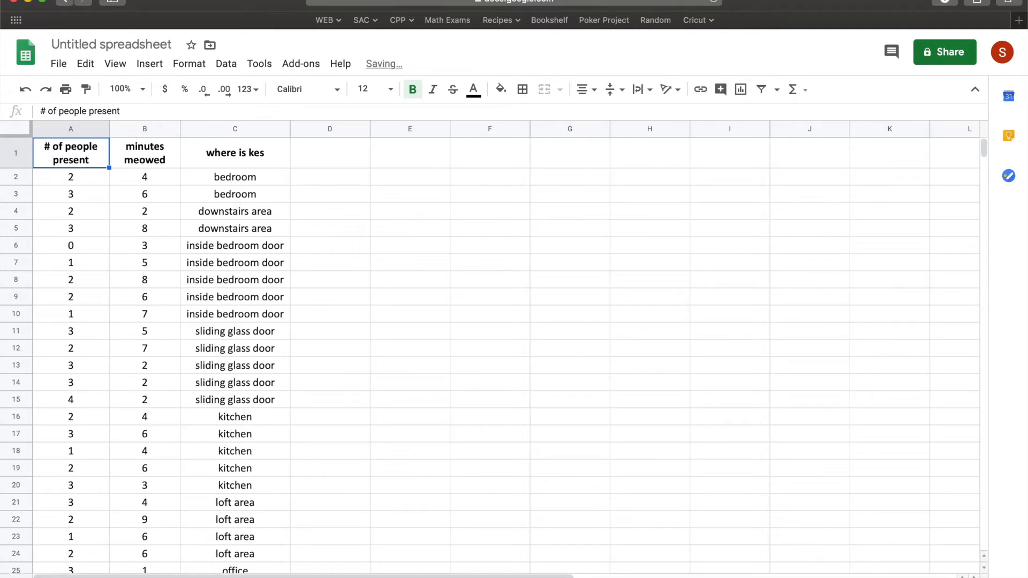
Delete the # of people present and minutes meowed columns from the duplicated sheet.
{"action": "left_click_drag", "start_coordinate": [229, 217], "coordinate": [234, 194]}
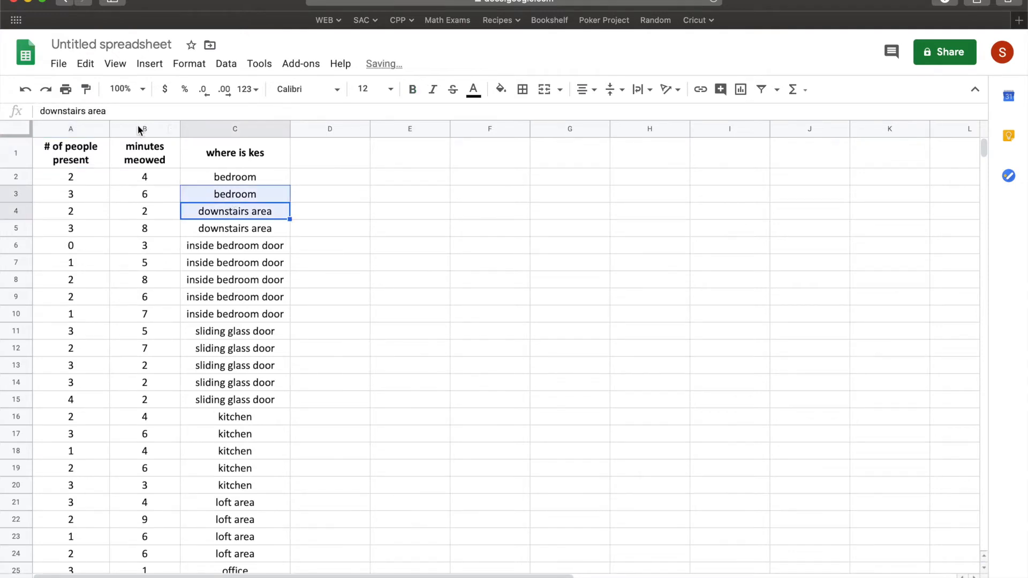
{"action": "left_click_drag", "start_coordinate": [138, 129], "coordinate": [73, 128]}
{"action": "right_click", "coordinate": [74, 127]}
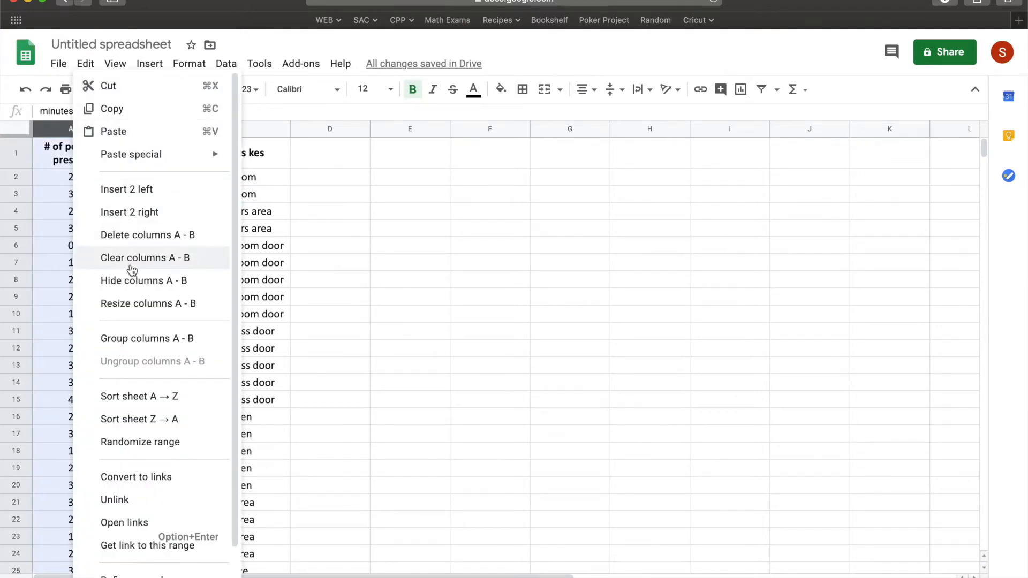
{"action": "left_click", "coordinate": [153, 235]}
{"action": "left_click", "coordinate": [96, 221]}
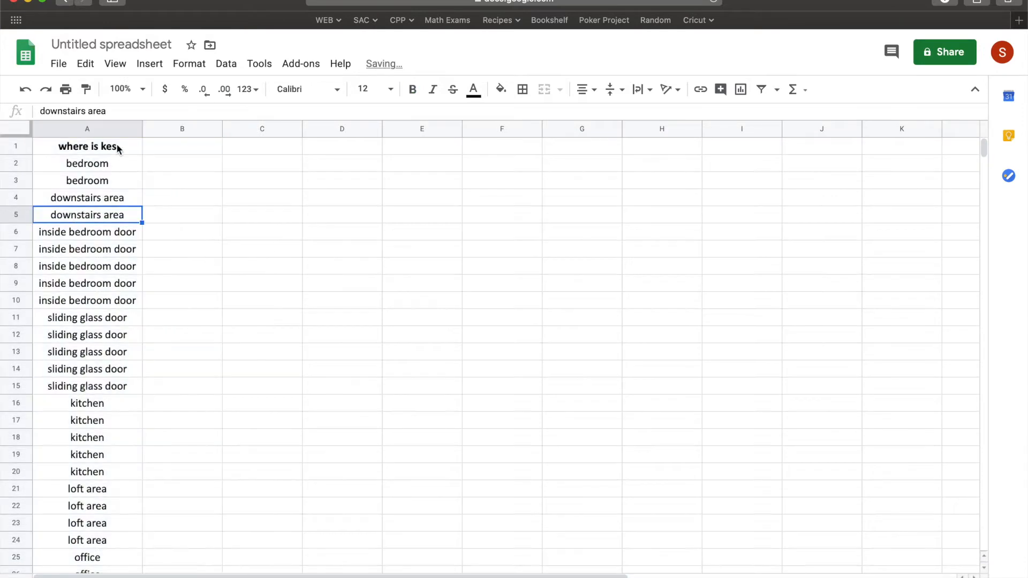
Insert a chart from the where is kes column and move it slightly higher beside the data.
{"action": "left_click", "coordinate": [119, 148]}
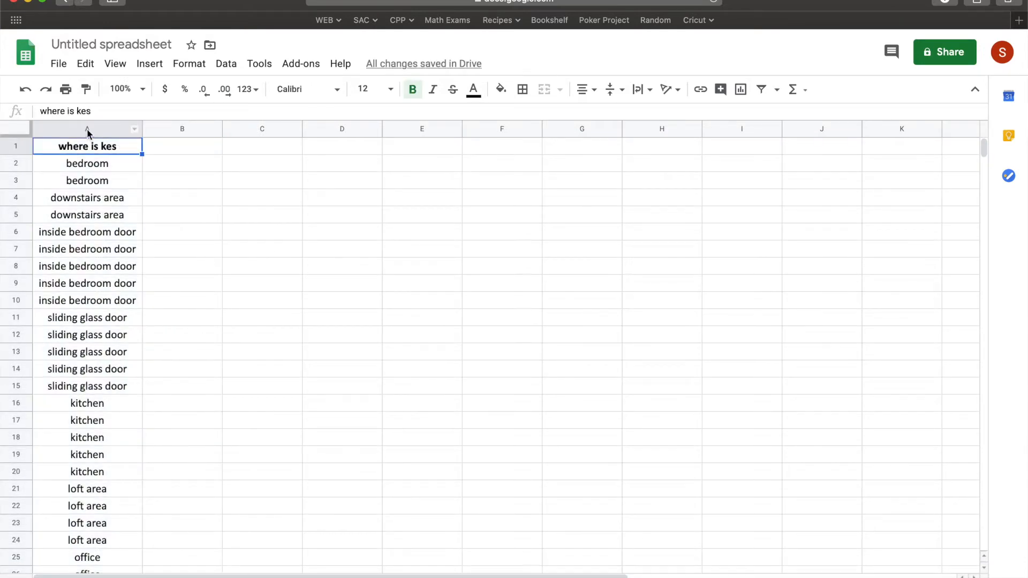
{"action": "left_click", "coordinate": [87, 129]}
{"action": "left_click", "coordinate": [152, 64]}
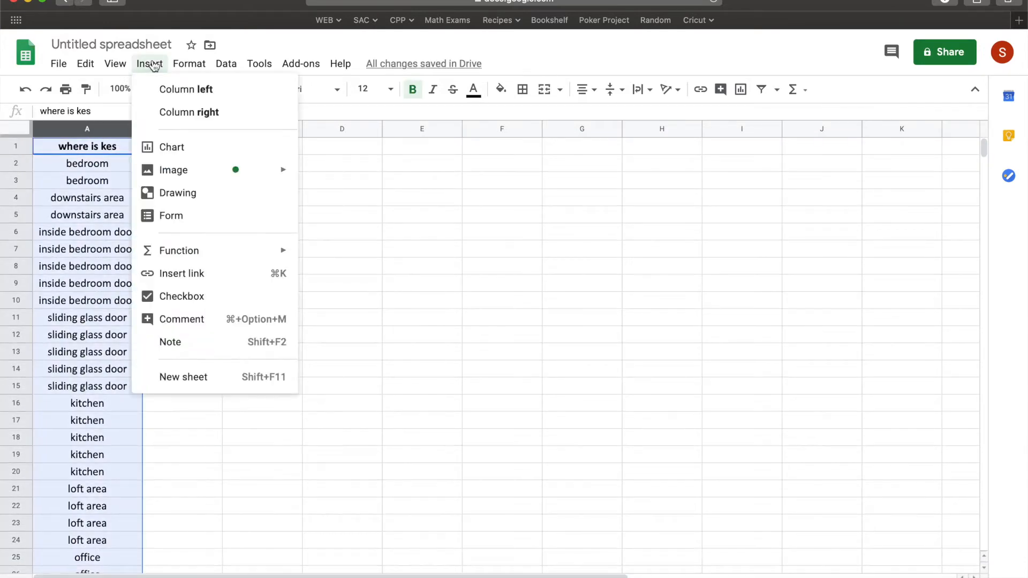
{"action": "left_click", "coordinate": [163, 150]}
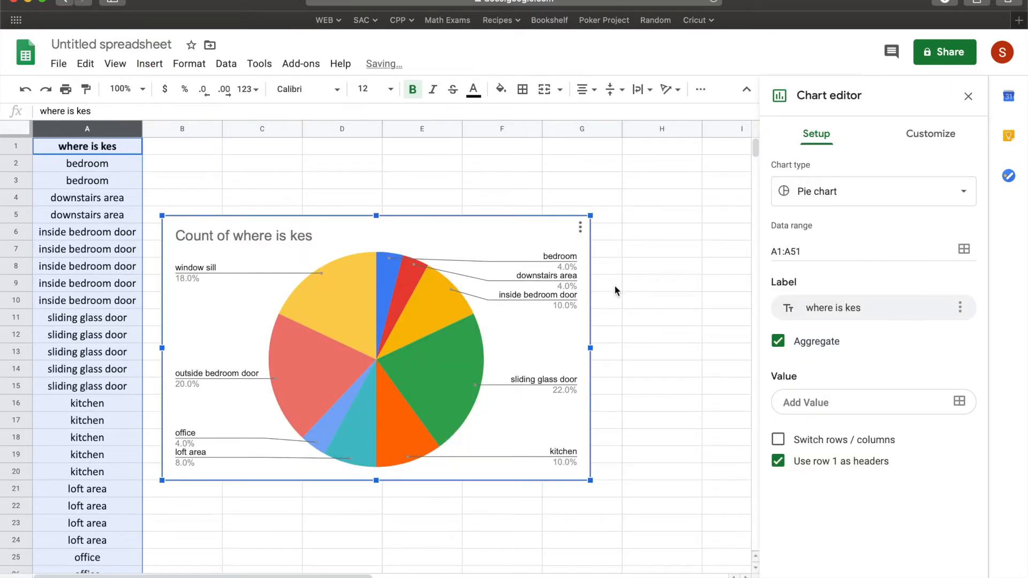
{"action": "left_click_drag", "start_coordinate": [528, 216], "coordinate": [541, 181]}
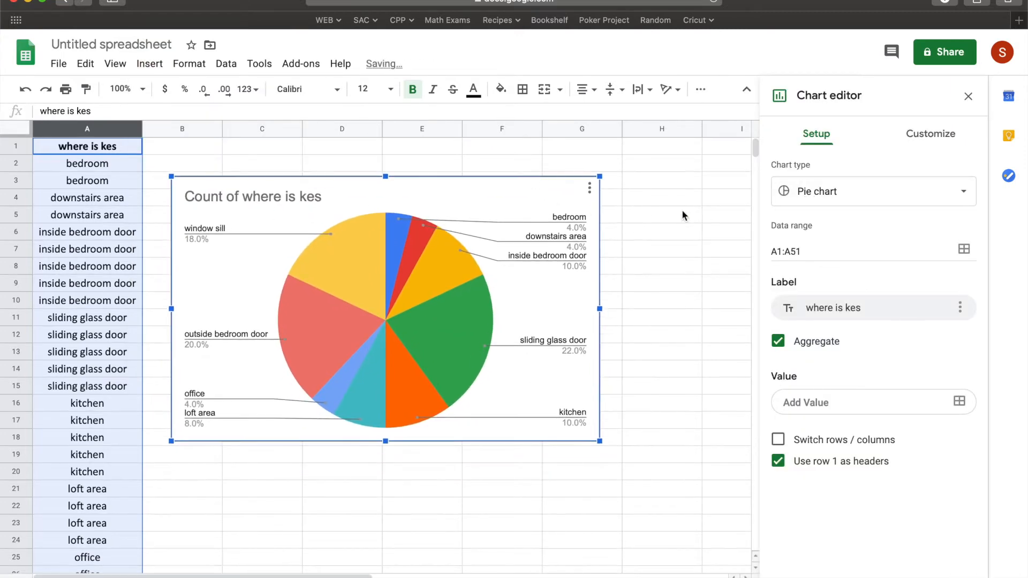
Browse the available chart types and try the doughnut chart for the where is kes data.
{"action": "left_click", "coordinate": [799, 207]}
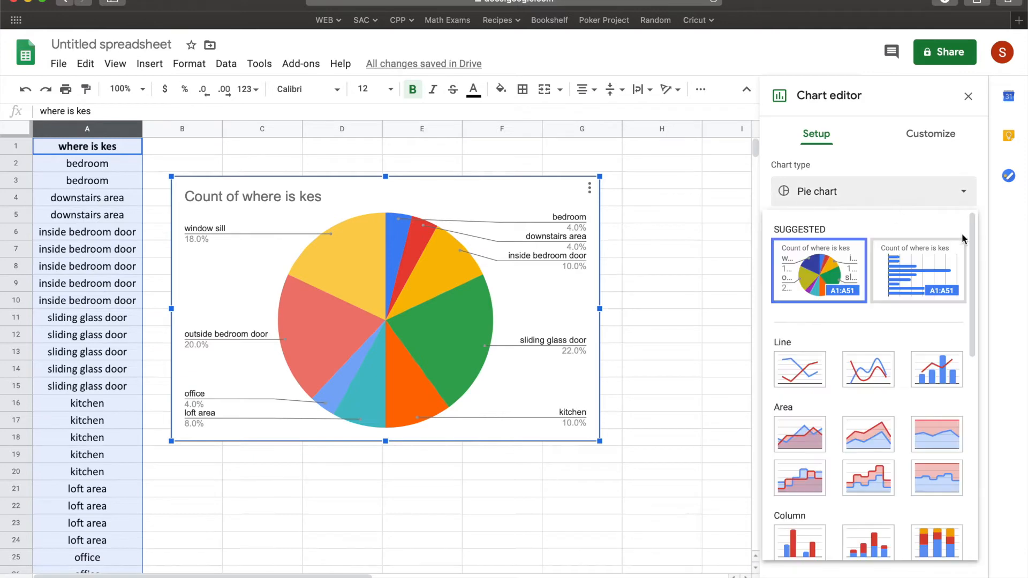
{"action": "left_click_drag", "start_coordinate": [972, 283], "coordinate": [972, 433]}
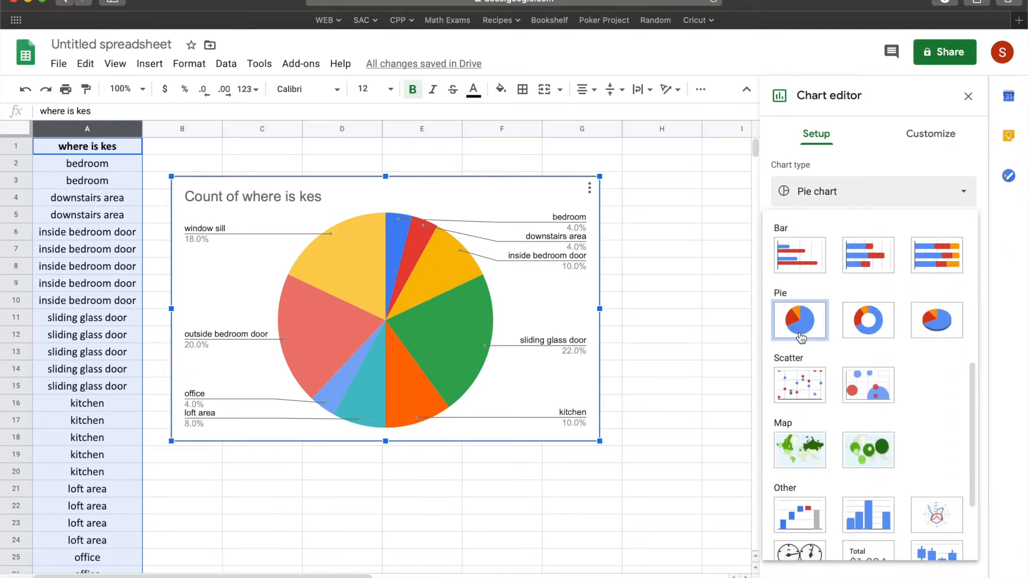
{"action": "left_click", "coordinate": [817, 325]}
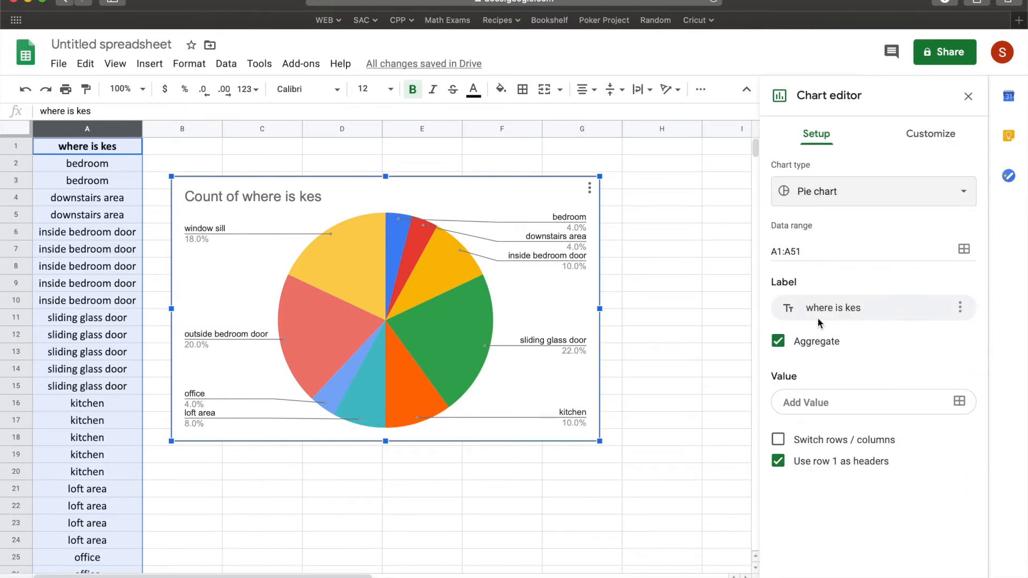
{"action": "left_click", "coordinate": [916, 197]}
{"action": "left_click_drag", "start_coordinate": [972, 284], "coordinate": [972, 447]}
{"action": "left_click", "coordinate": [869, 294]}
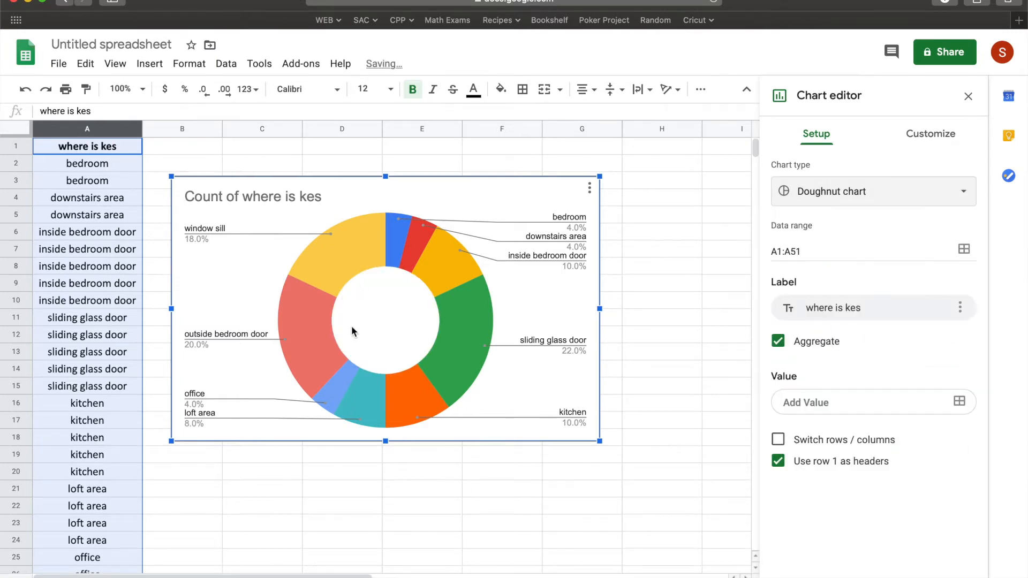
Try the 3D pie chart type and set the chart back to a regular pie chart.
{"action": "left_click", "coordinate": [848, 197]}
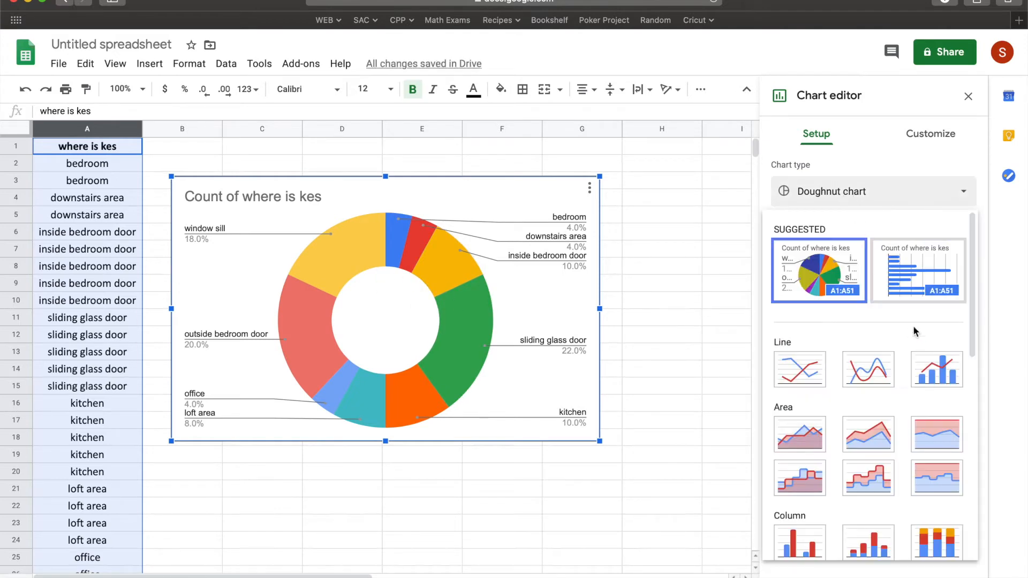
{"action": "scroll", "coordinate": [956, 360], "scroll_direction": "down", "scroll_amount": 5}
{"action": "left_click", "coordinate": [955, 357]}
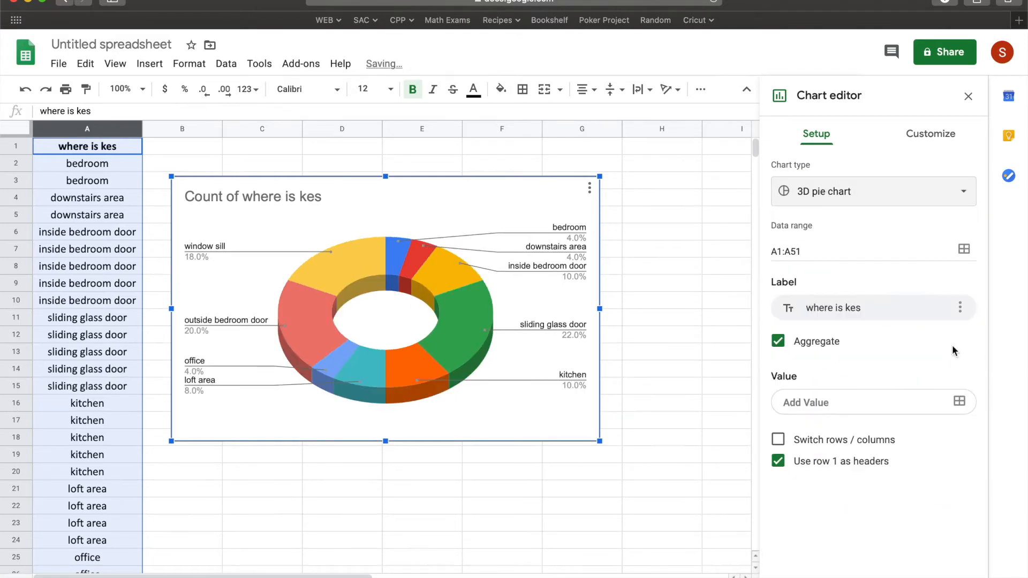
{"action": "left_click", "coordinate": [862, 191]}
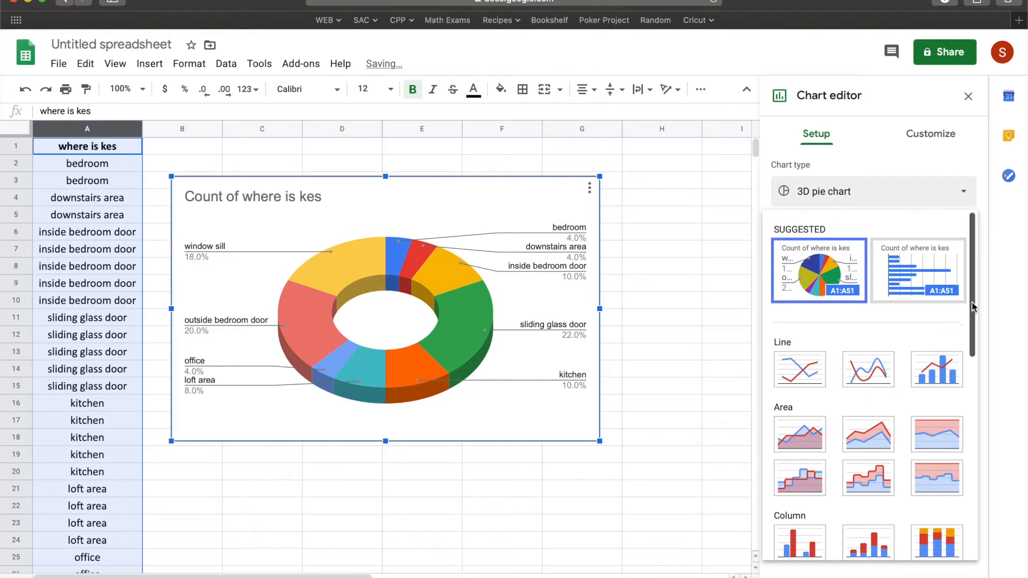
{"action": "scroll", "coordinate": [975, 451], "scroll_direction": "down", "scroll_amount": 5}
{"action": "left_click", "coordinate": [796, 333]}
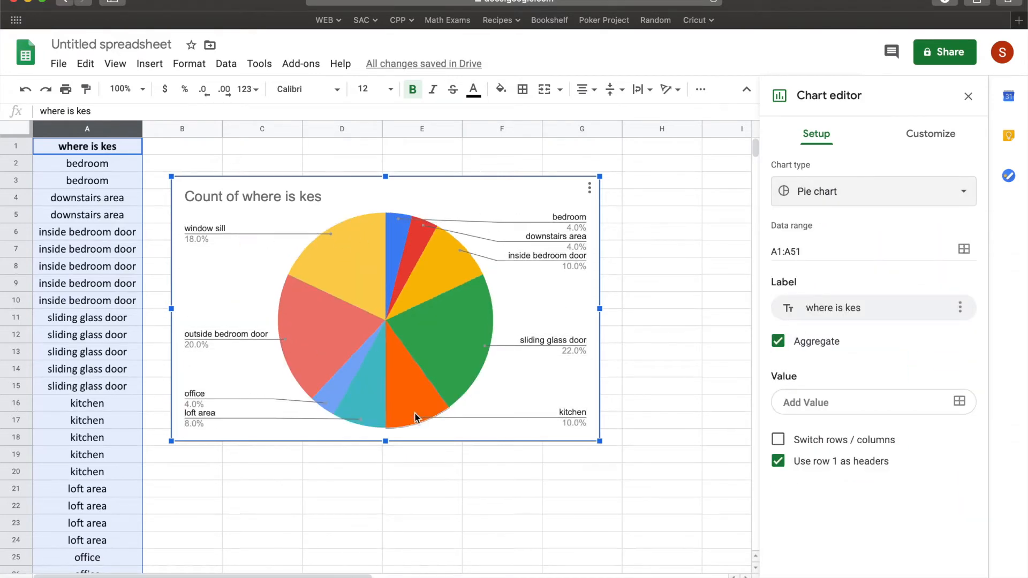
Title the pie chart "Where Does Kes Like to Meow?" and shift the chart slightly on the sheet.
{"action": "double_click", "coordinate": [311, 197]}
{"action": "type", "text": "Where Does Kes Like to Meo"}
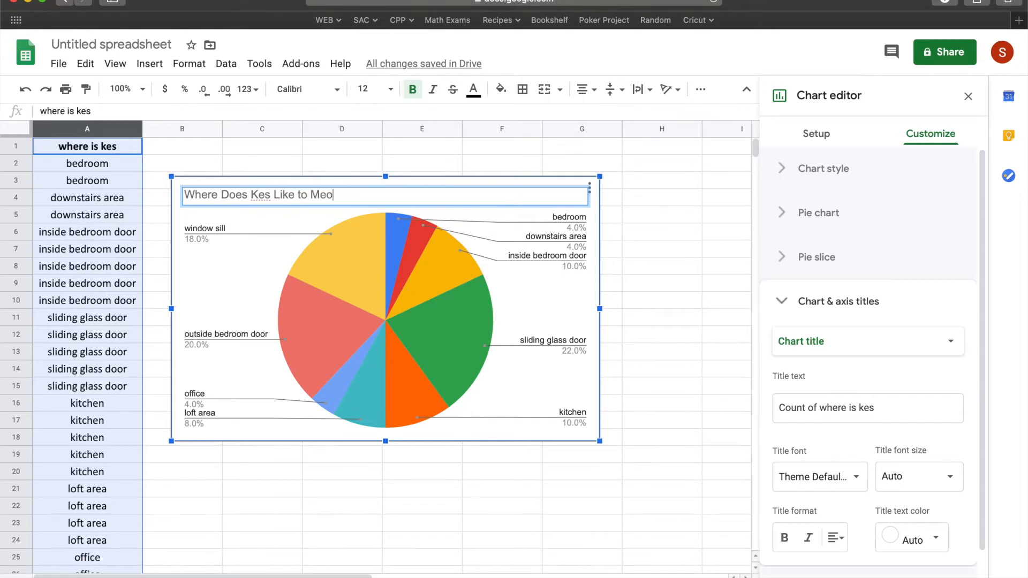
{"action": "type", "text": "w?"}
{"action": "left_click", "coordinate": [610, 249]}
{"action": "left_click", "coordinate": [450, 190]}
{"action": "left_click_drag", "start_coordinate": [450, 191], "coordinate": [471, 195]}
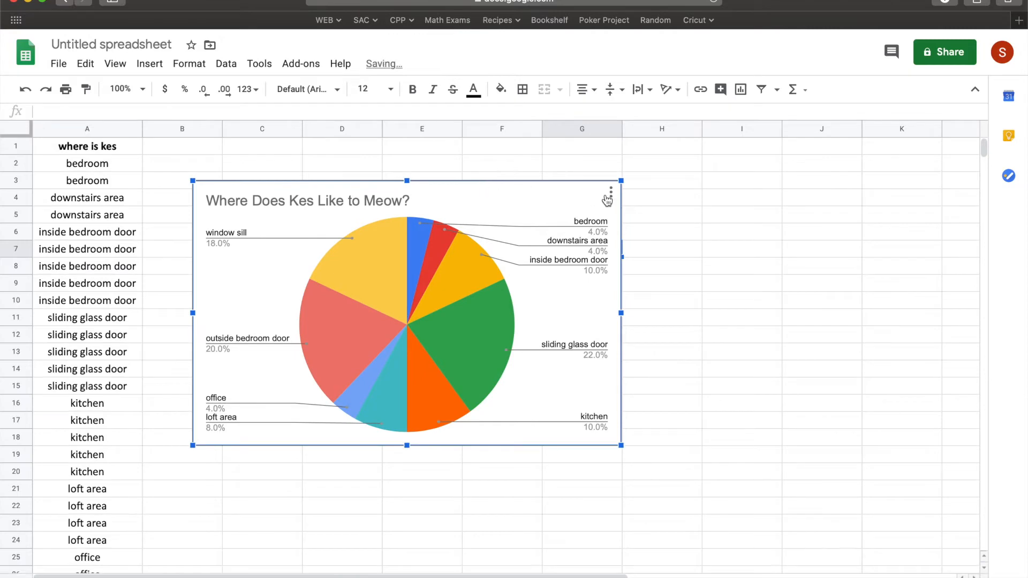
Set the pie chart's background color to light gray in the chart style settings.
{"action": "left_click", "coordinate": [611, 192]}
{"action": "left_click", "coordinate": [541, 214]}
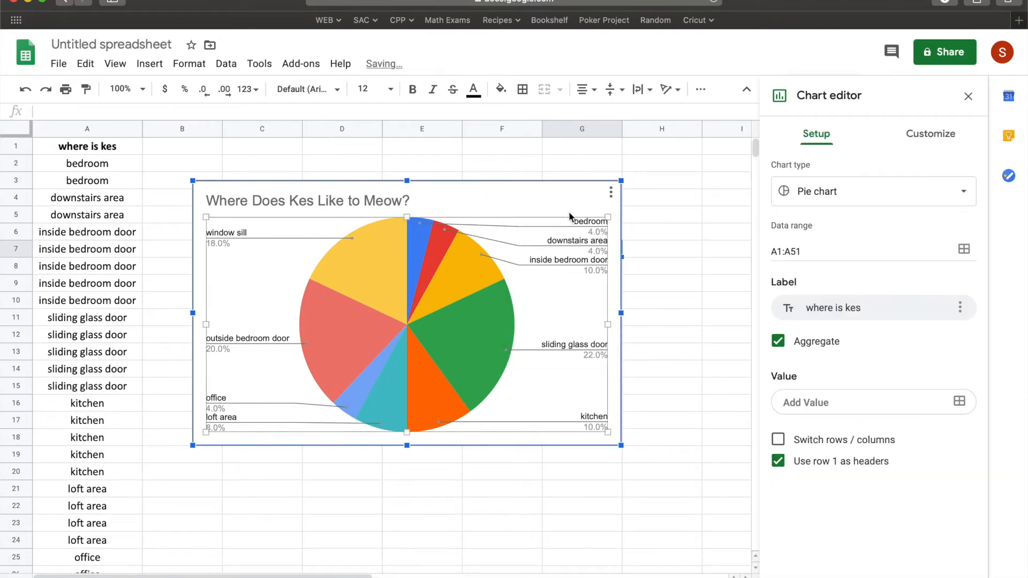
{"action": "left_click", "coordinate": [936, 141]}
{"action": "left_click", "coordinate": [821, 170]}
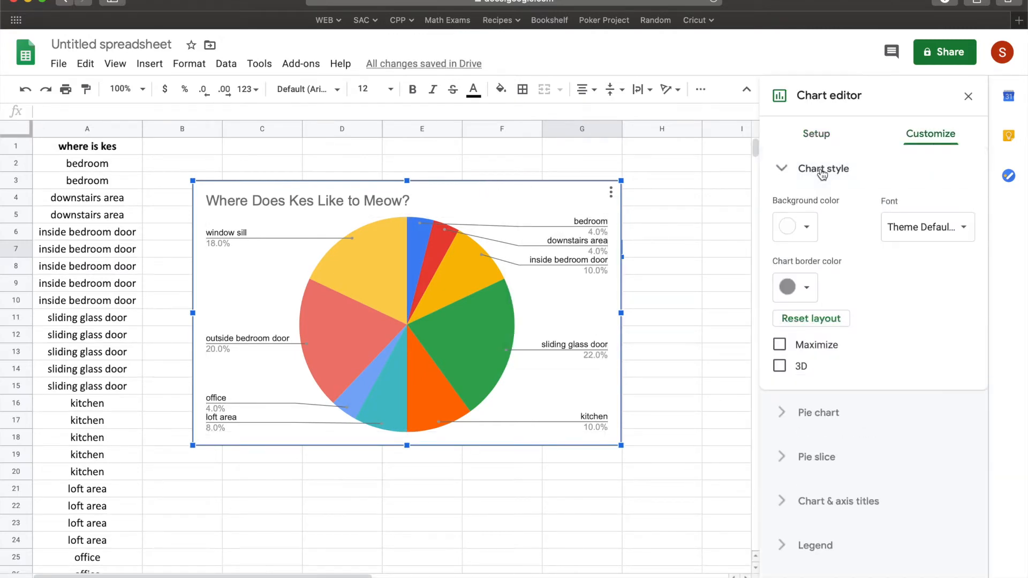
{"action": "left_click", "coordinate": [805, 234]}
{"action": "left_click", "coordinate": [886, 287]}
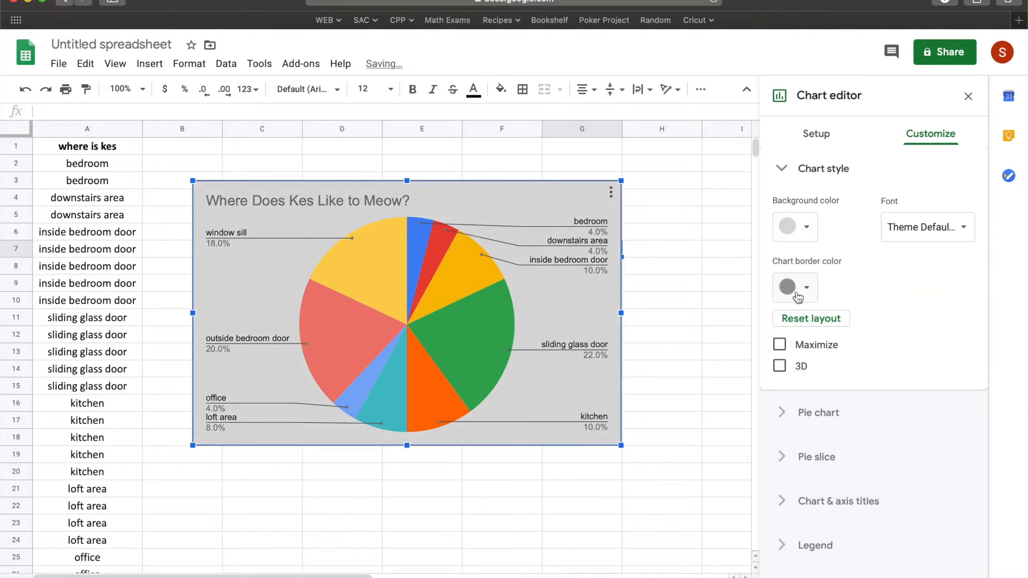
{"action": "left_click", "coordinate": [830, 172]}
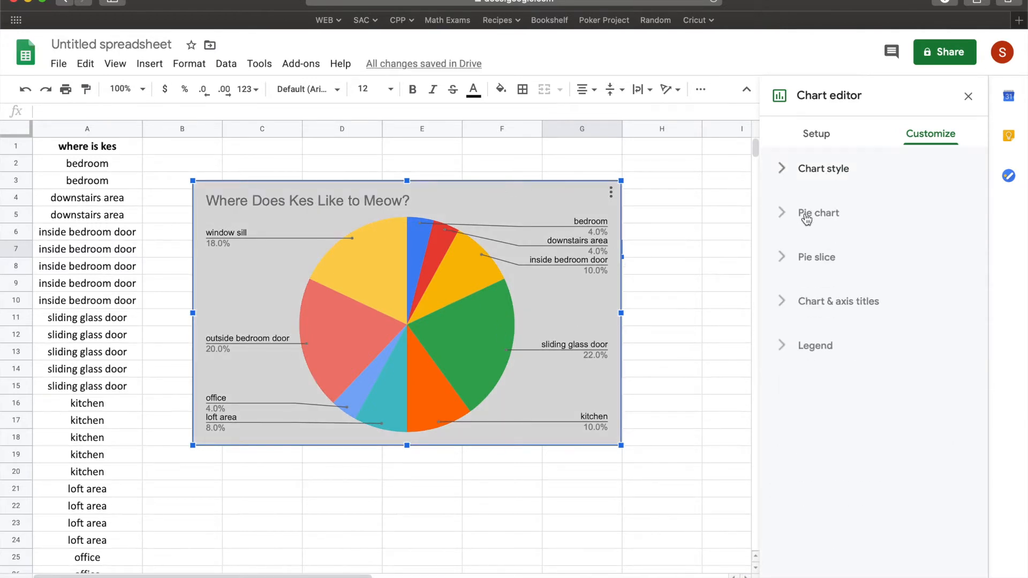
Try the 3D and Maximize chart style options on the pie chart, and turn both back off.
{"action": "left_click", "coordinate": [807, 188]}
{"action": "left_click", "coordinate": [780, 367]}
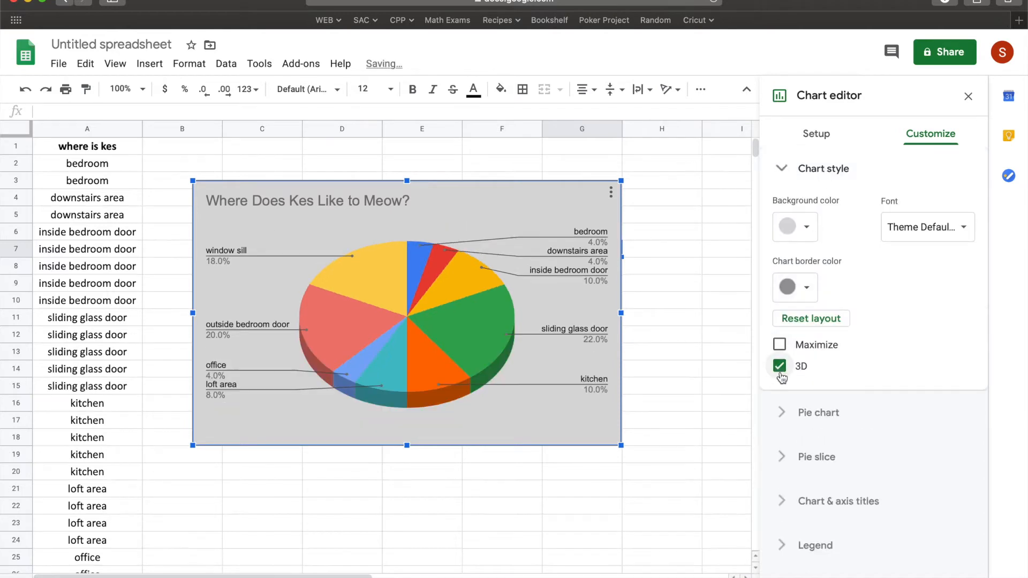
{"action": "left_click", "coordinate": [780, 370]}
{"action": "left_click", "coordinate": [780, 346]}
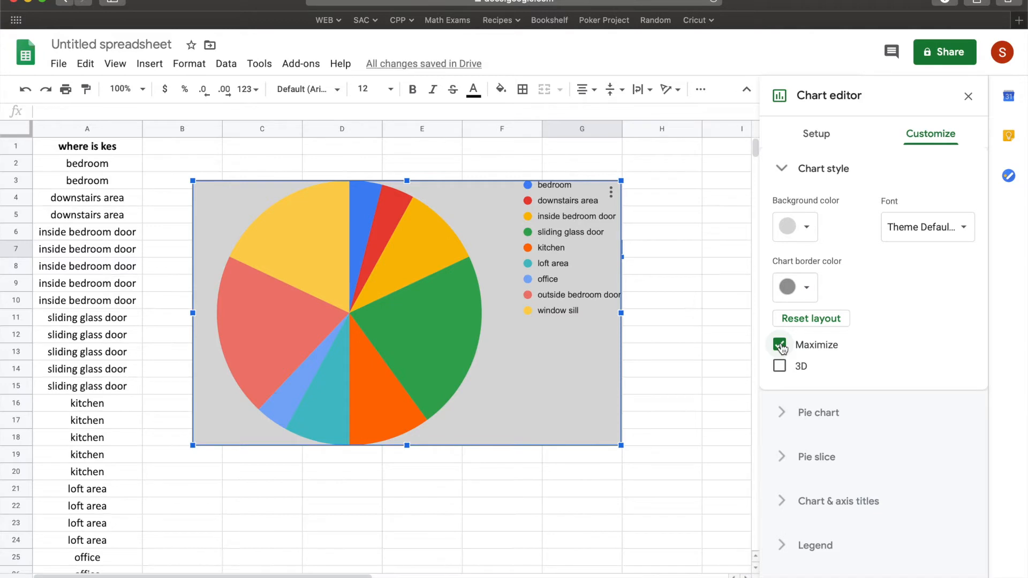
{"action": "left_click", "coordinate": [780, 346]}
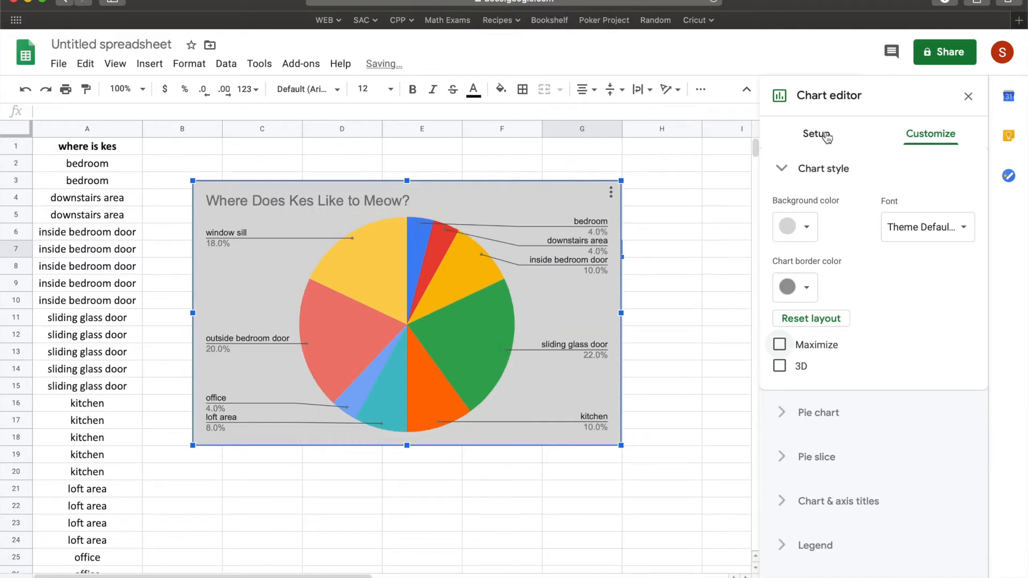
{"action": "left_click", "coordinate": [809, 171]}
Try donut hole sizes of 50%, 25% and 75% on the pie chart, and set it back to 0%.
{"action": "left_click", "coordinate": [838, 208]}
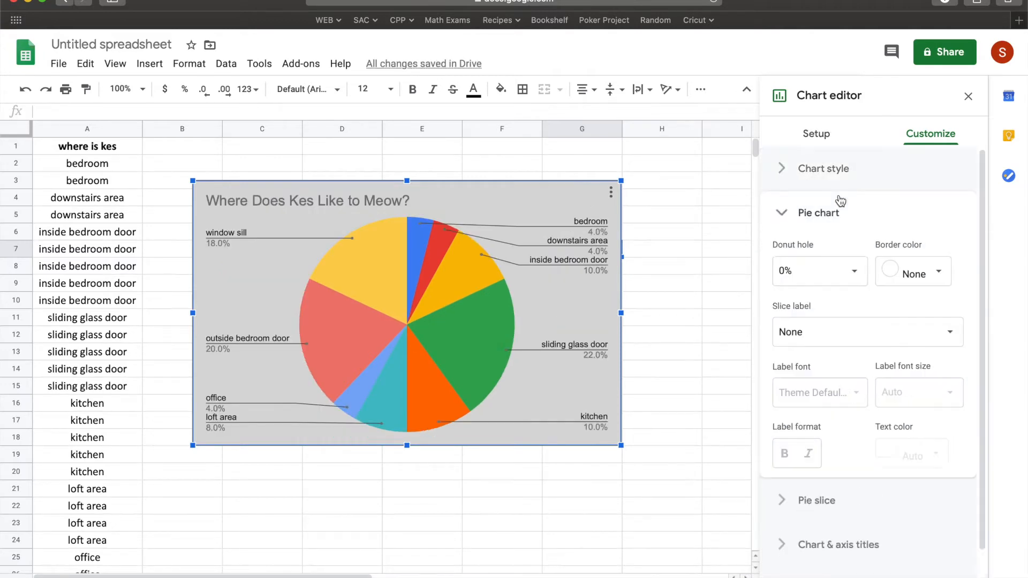
{"action": "left_click", "coordinate": [785, 272]}
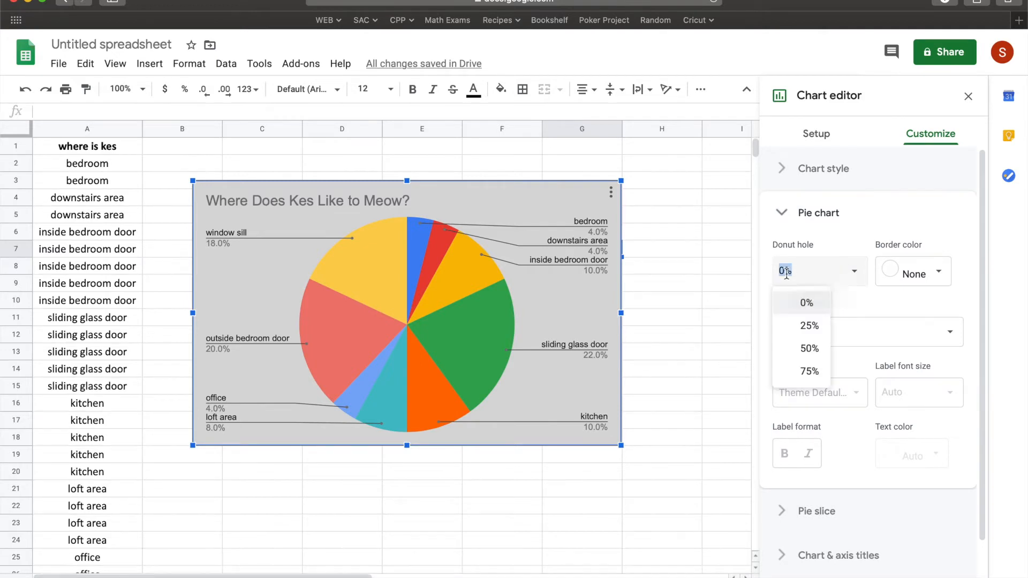
{"action": "left_click", "coordinate": [814, 349]}
{"action": "left_click", "coordinate": [812, 265]}
{"action": "left_click", "coordinate": [810, 325]}
{"action": "left_click", "coordinate": [828, 269]}
{"action": "left_click", "coordinate": [809, 371]}
{"action": "left_click", "coordinate": [827, 265]}
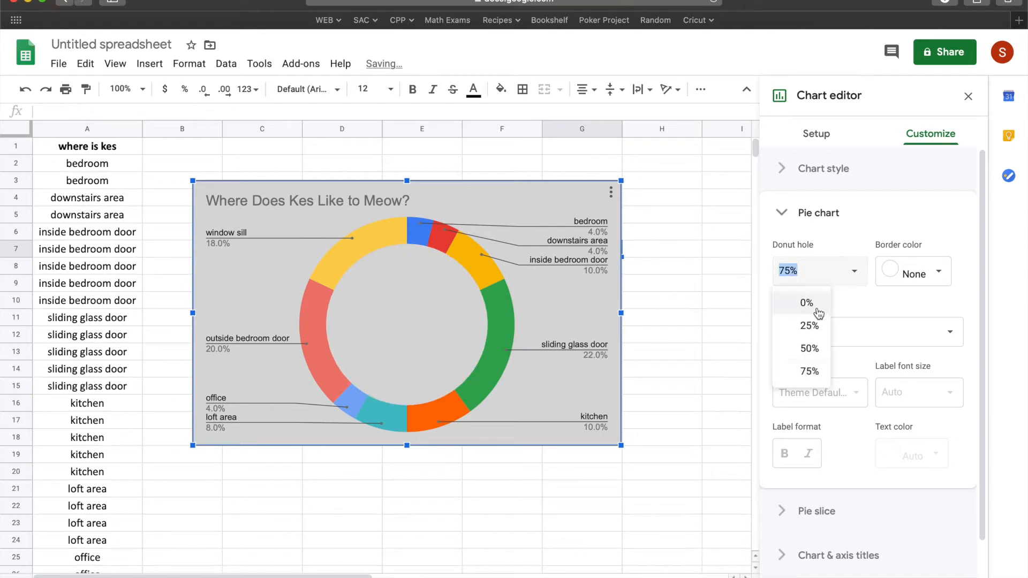
{"action": "left_click", "coordinate": [809, 303]}
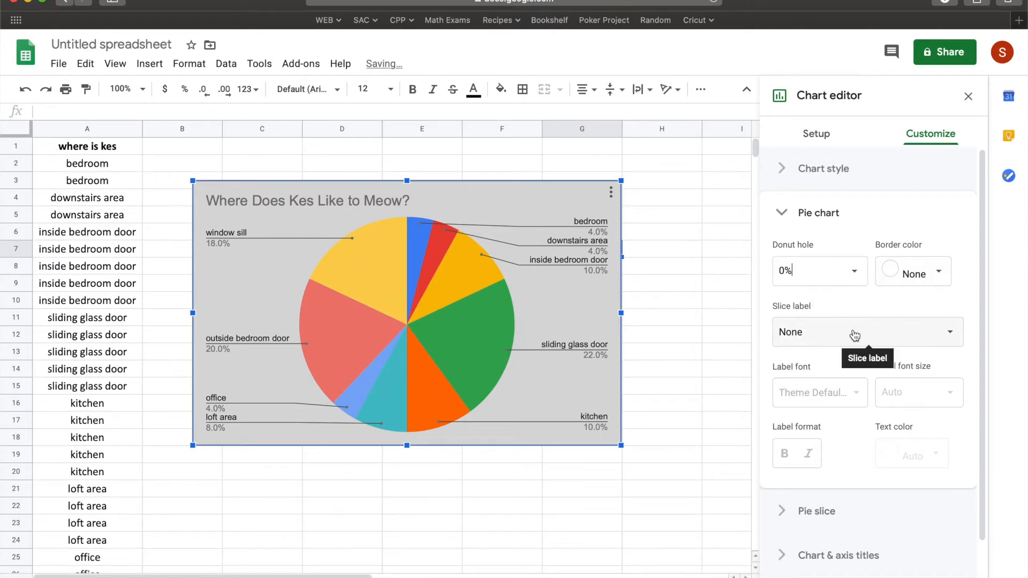
Try the Label, Value and Percentage slice labels on the pie chart, and set slice labels back to None.
{"action": "left_click", "coordinate": [853, 334]}
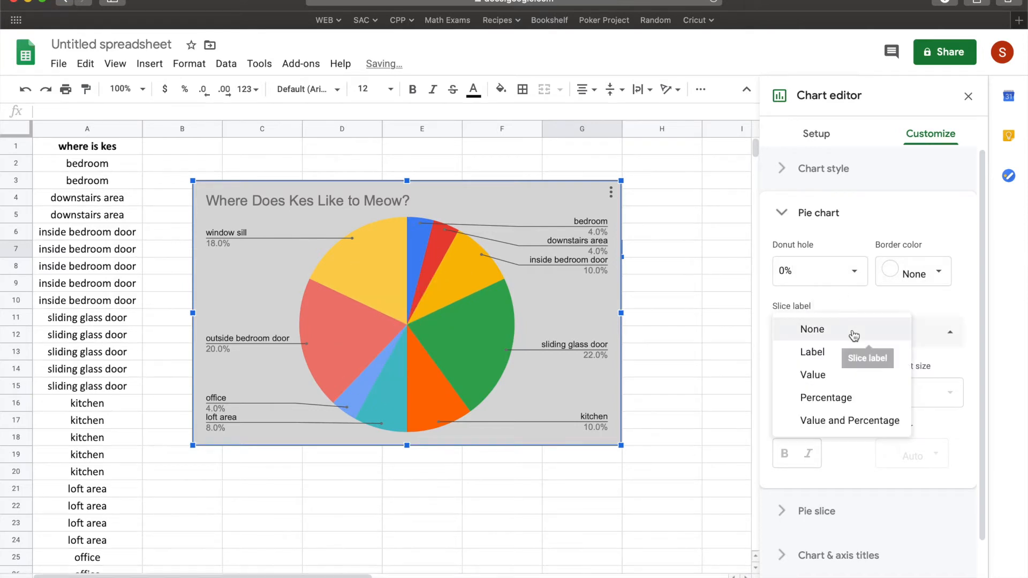
{"action": "left_click", "coordinate": [827, 360]}
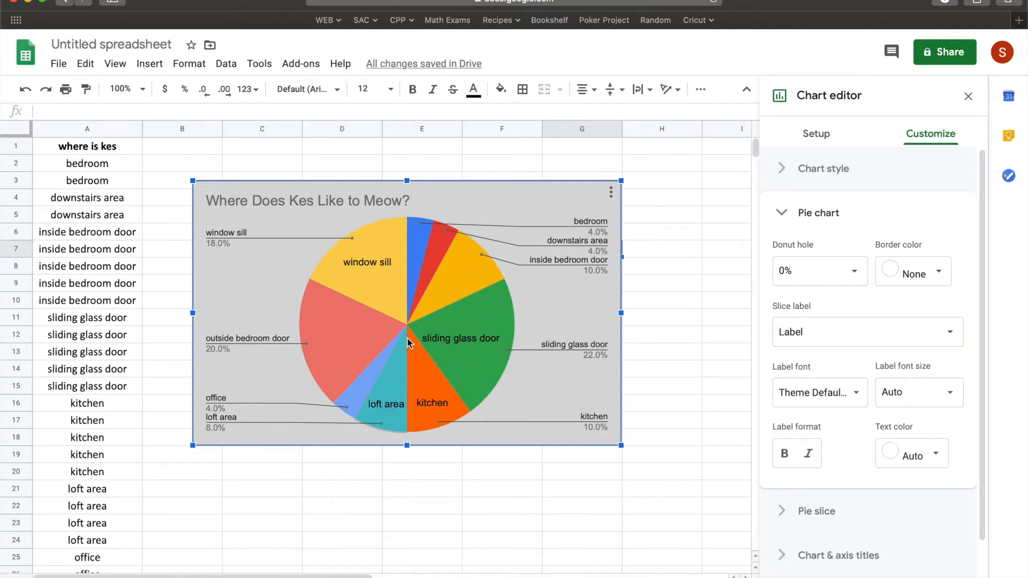
{"action": "left_click", "coordinate": [803, 334]}
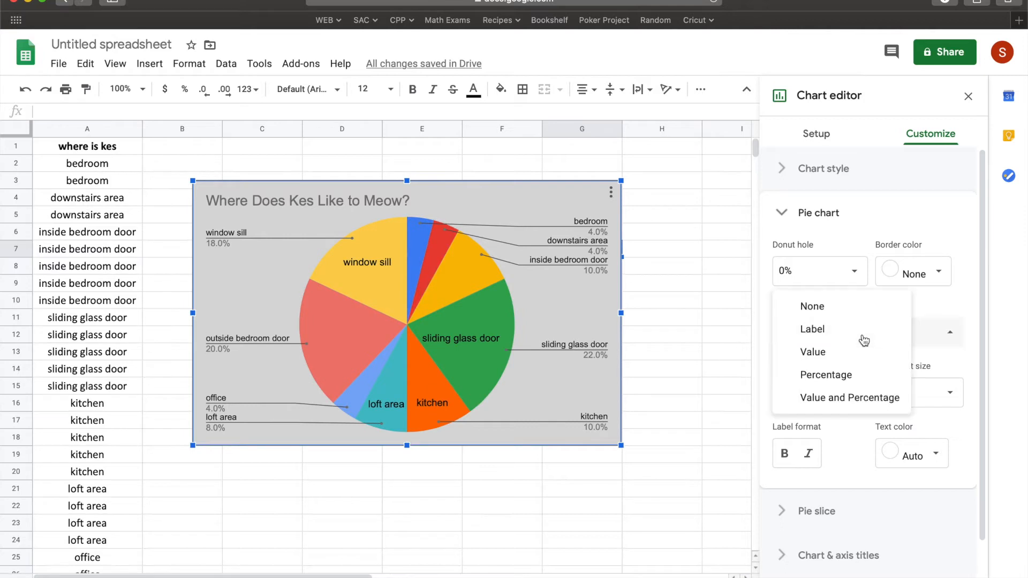
{"action": "left_click", "coordinate": [788, 352]}
{"action": "left_click", "coordinate": [833, 331]}
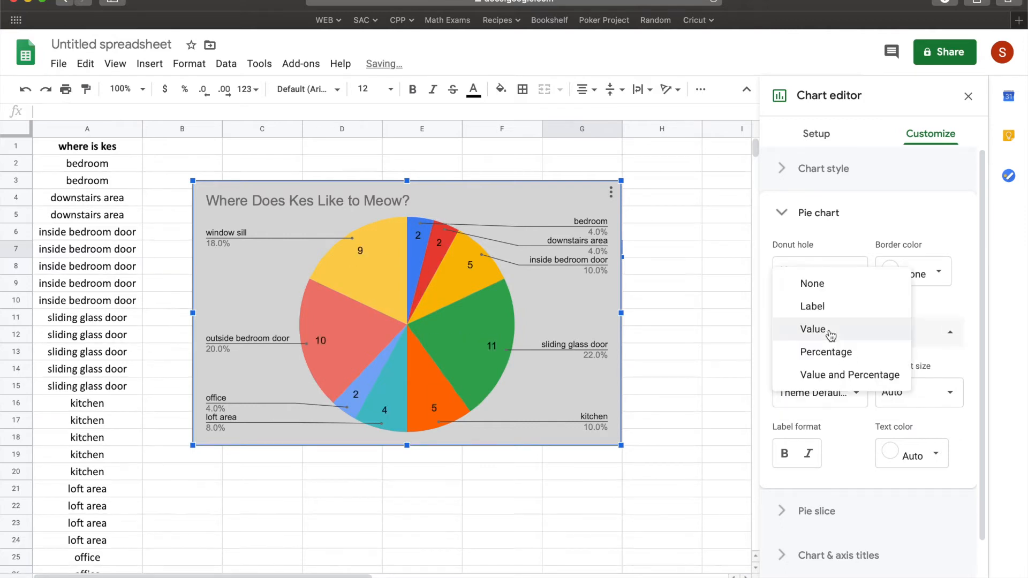
{"action": "left_click", "coordinate": [824, 352]}
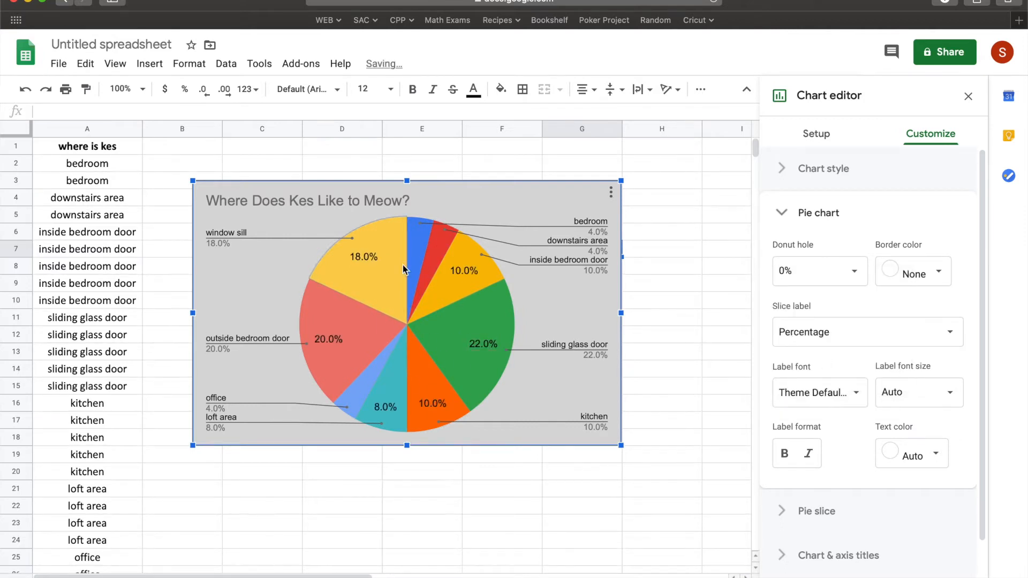
{"action": "left_click", "coordinate": [872, 332]}
{"action": "left_click", "coordinate": [807, 262]}
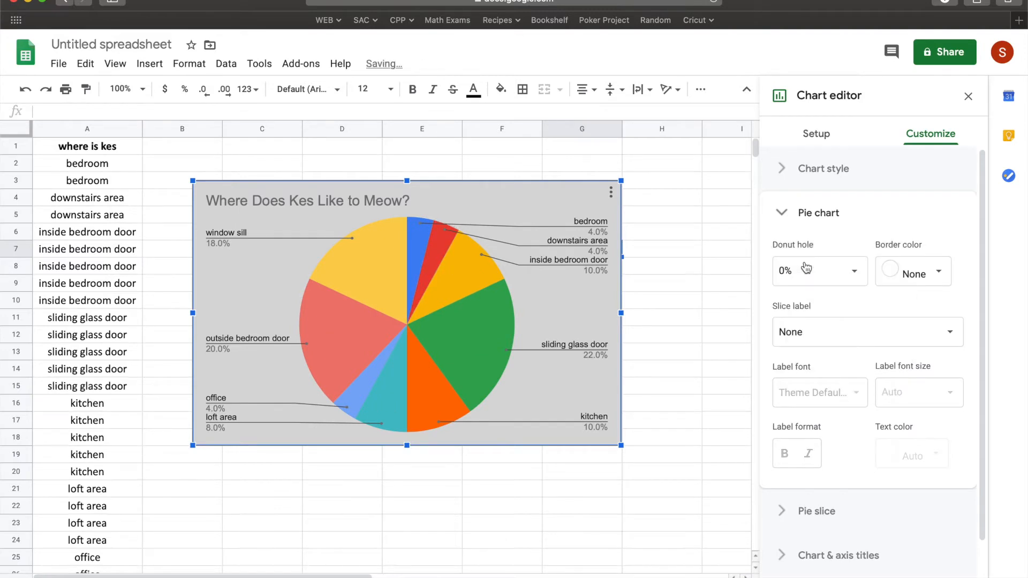
{"action": "left_click", "coordinate": [832, 210]}
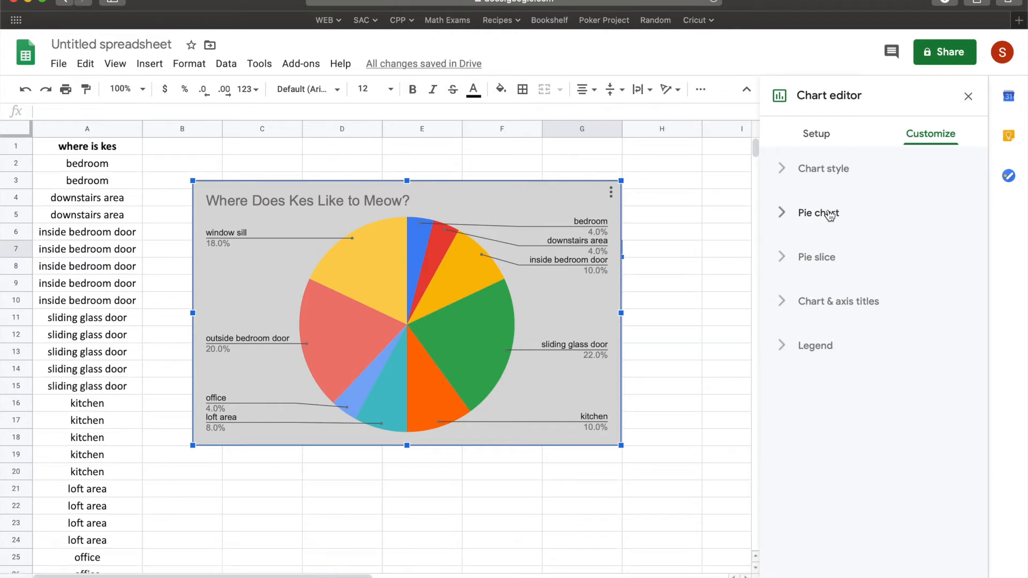
Choose the sliding glass door slice in the pie slice settings.
{"action": "left_click", "coordinate": [812, 258]}
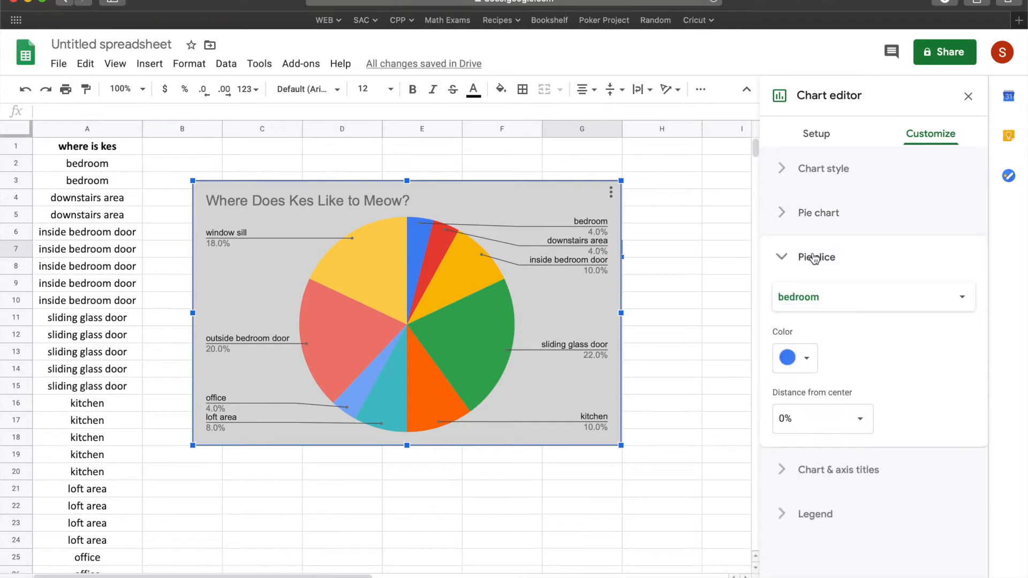
{"action": "left_click", "coordinate": [838, 301]}
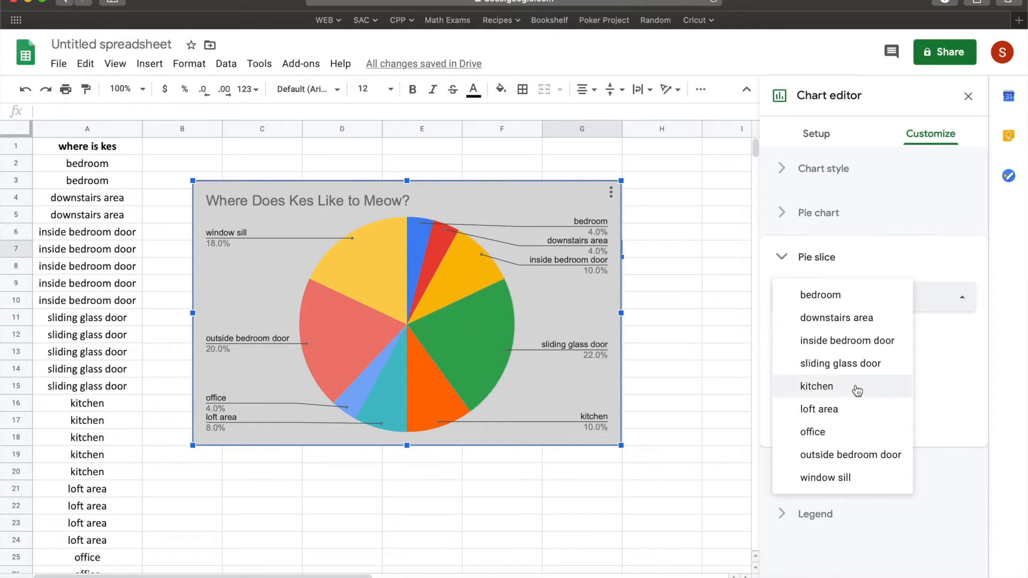
{"action": "left_click", "coordinate": [873, 364]}
{"action": "left_click", "coordinate": [894, 306]}
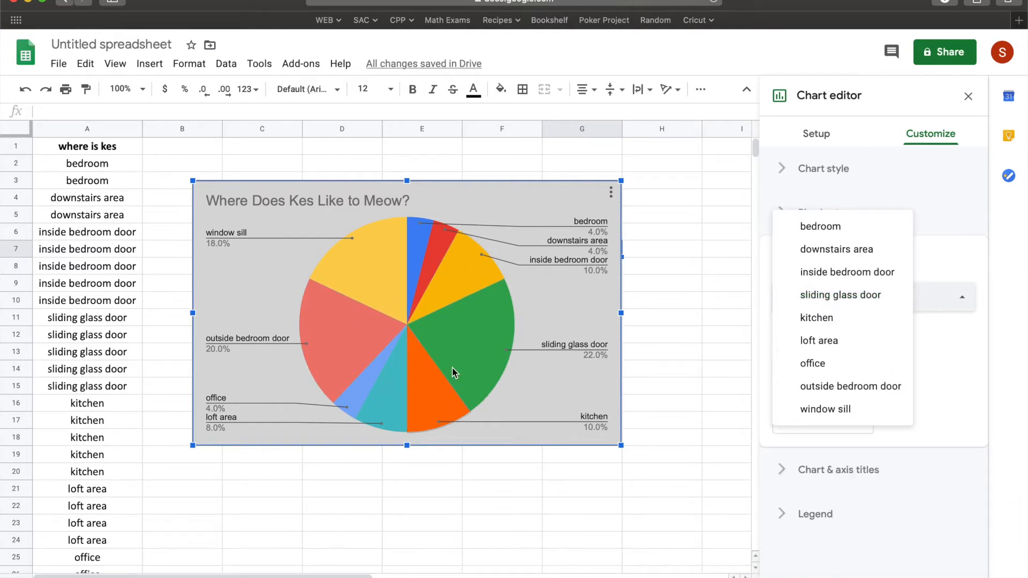
{"action": "left_click", "coordinate": [978, 348]}
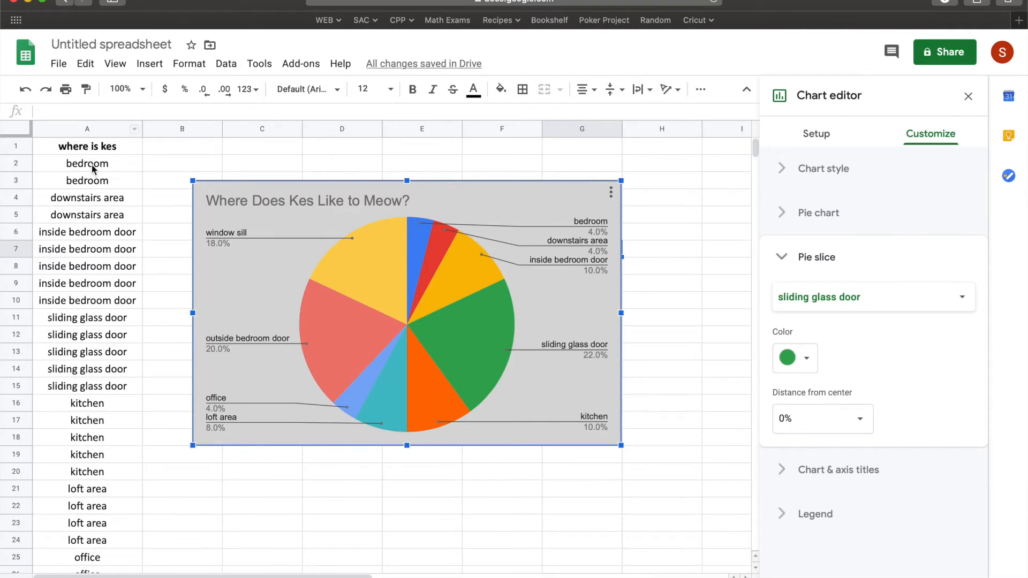
Select the header cell of column A, and reopen the pie chart's editor at its pie slice settings.
{"action": "left_click", "coordinate": [109, 141]}
{"action": "left_click", "coordinate": [470, 200]}
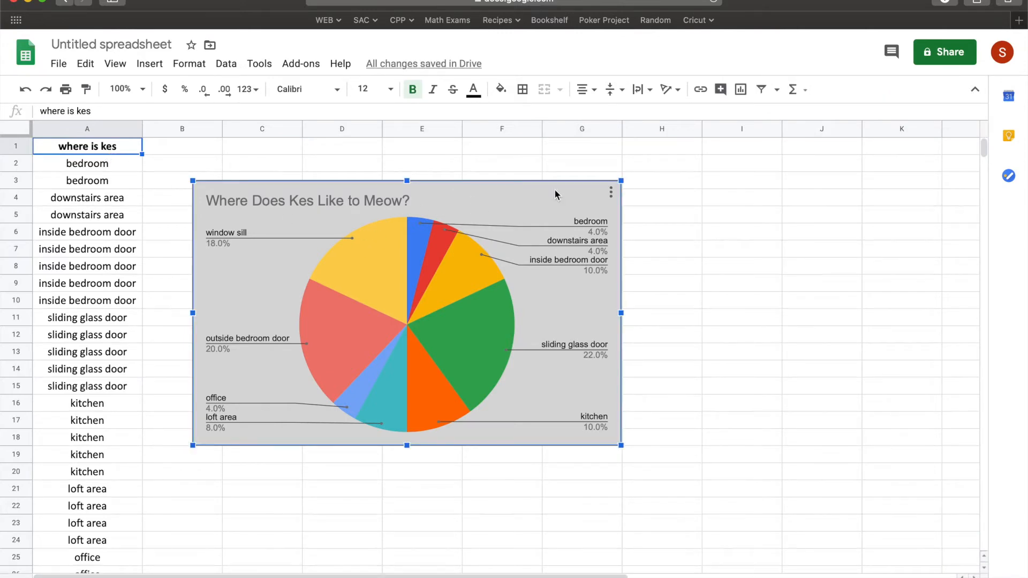
{"action": "mouse_move", "coordinate": [471, 336]}
{"action": "left_click", "coordinate": [612, 203]}
{"action": "left_click", "coordinate": [566, 217]}
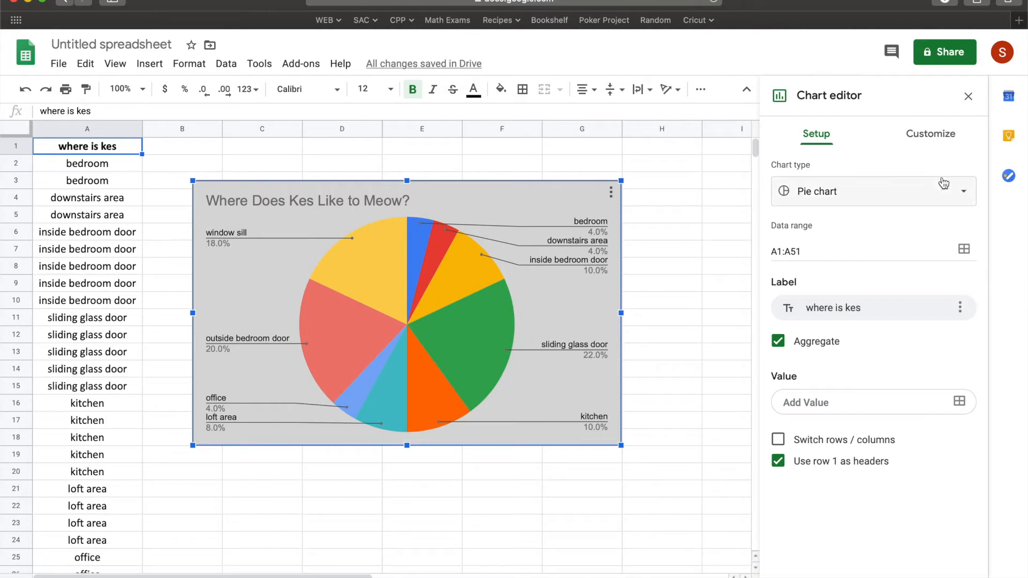
{"action": "left_click", "coordinate": [937, 134]}
{"action": "left_click", "coordinate": [798, 265]}
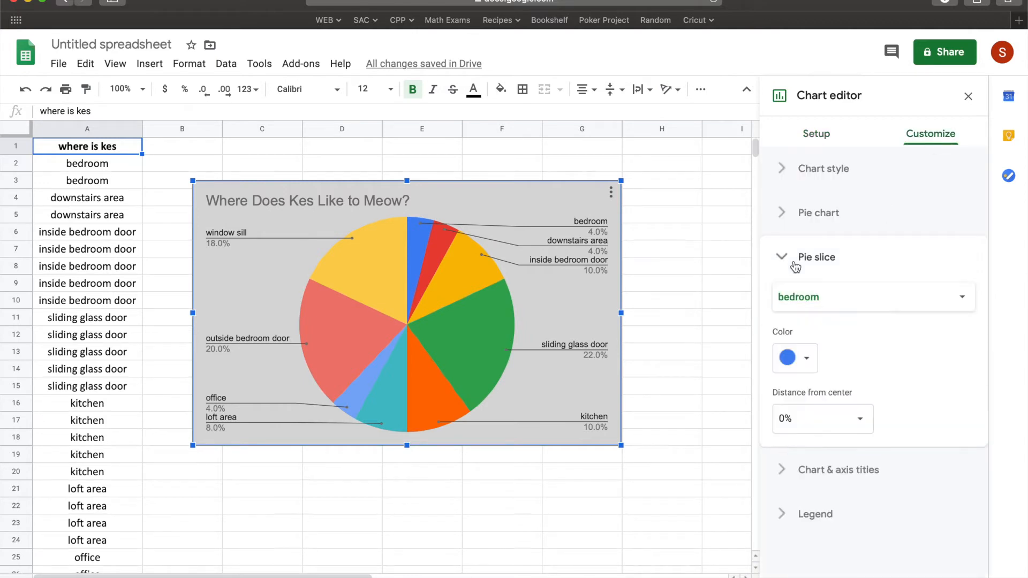
Try the sliding glass door slice at 50% and 25% distance from center, and set it back to 0%.
{"action": "left_click", "coordinate": [833, 301]}
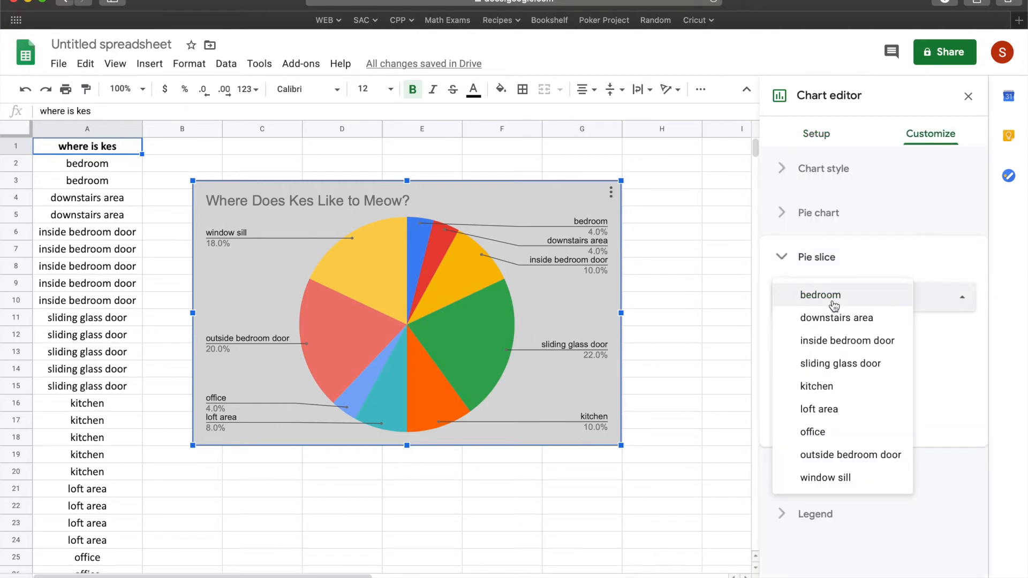
{"action": "left_click", "coordinate": [829, 365]}
{"action": "left_click", "coordinate": [866, 425]}
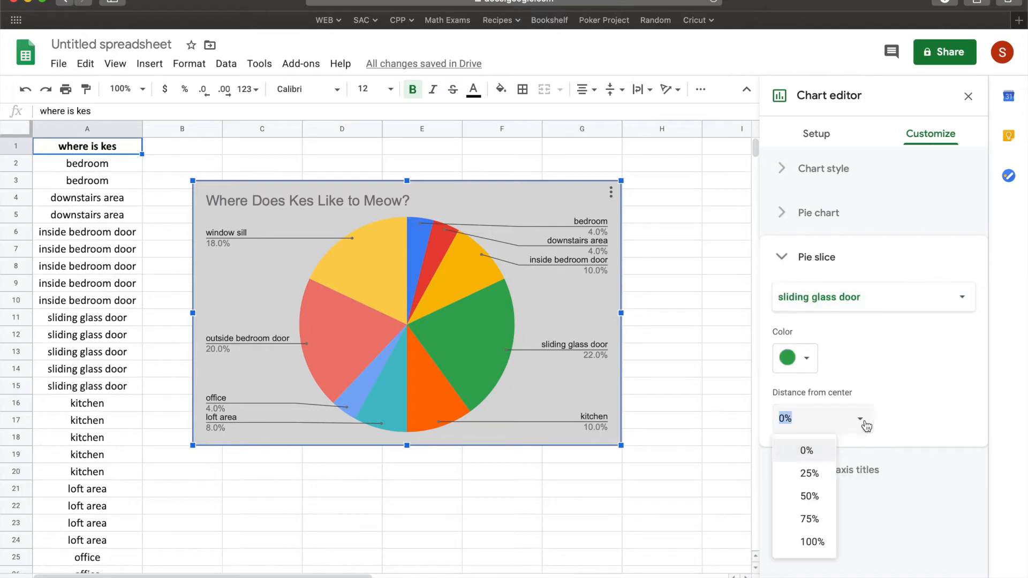
{"action": "left_click", "coordinate": [810, 497]}
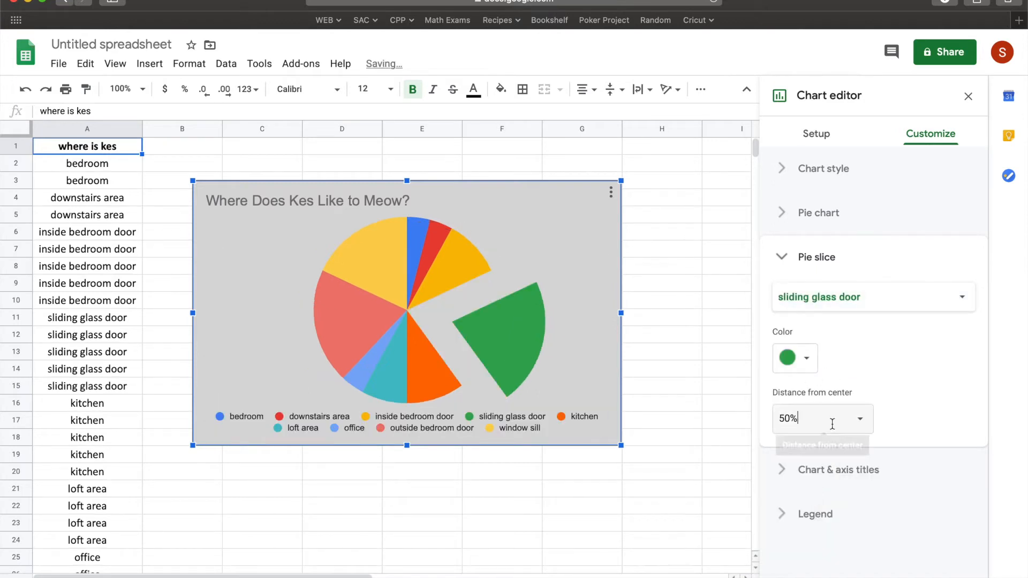
{"action": "left_click", "coordinate": [813, 417]}
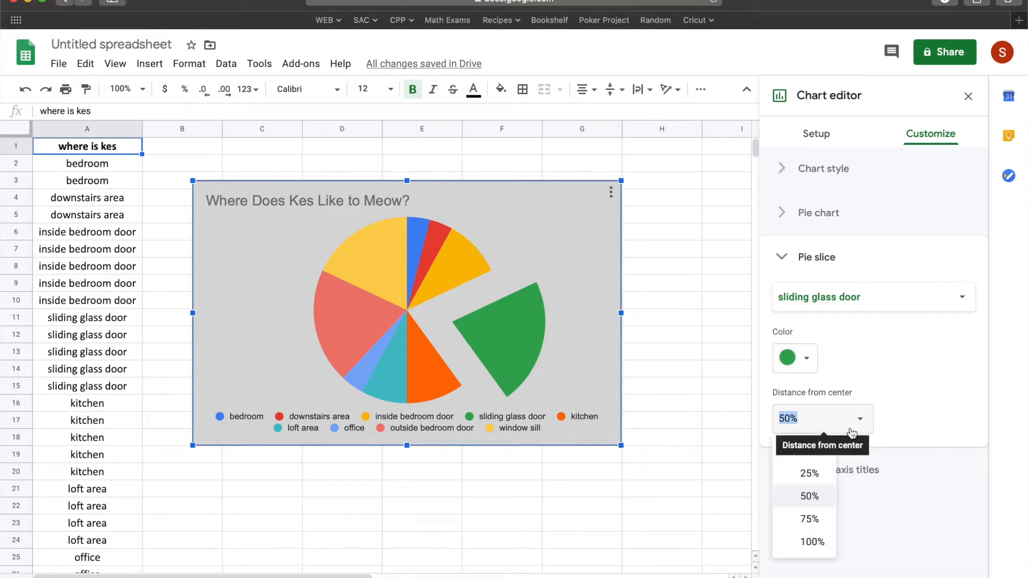
{"action": "left_click", "coordinate": [814, 473]}
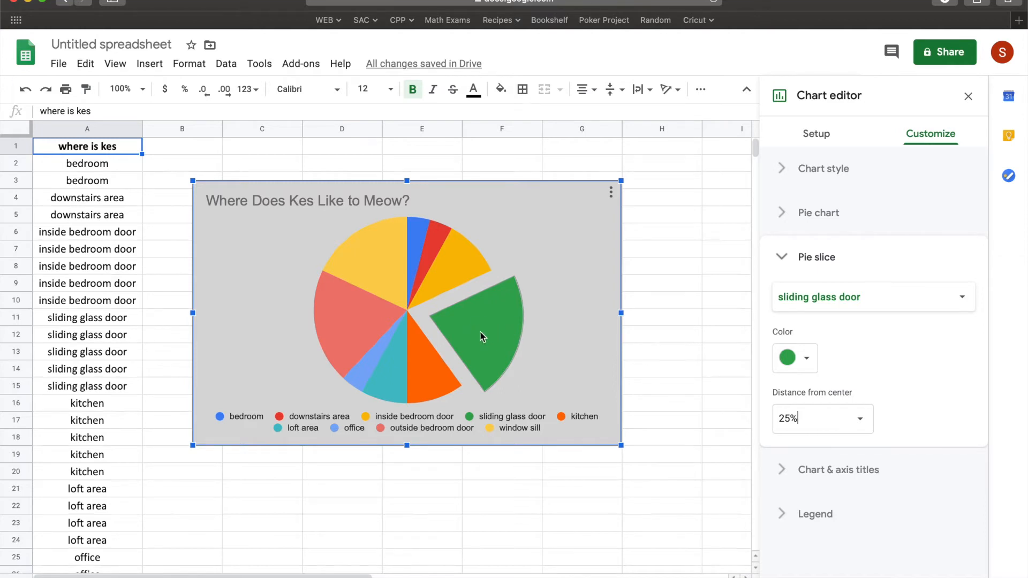
{"action": "left_click", "coordinate": [821, 297]}
{"action": "left_click", "coordinate": [820, 297]}
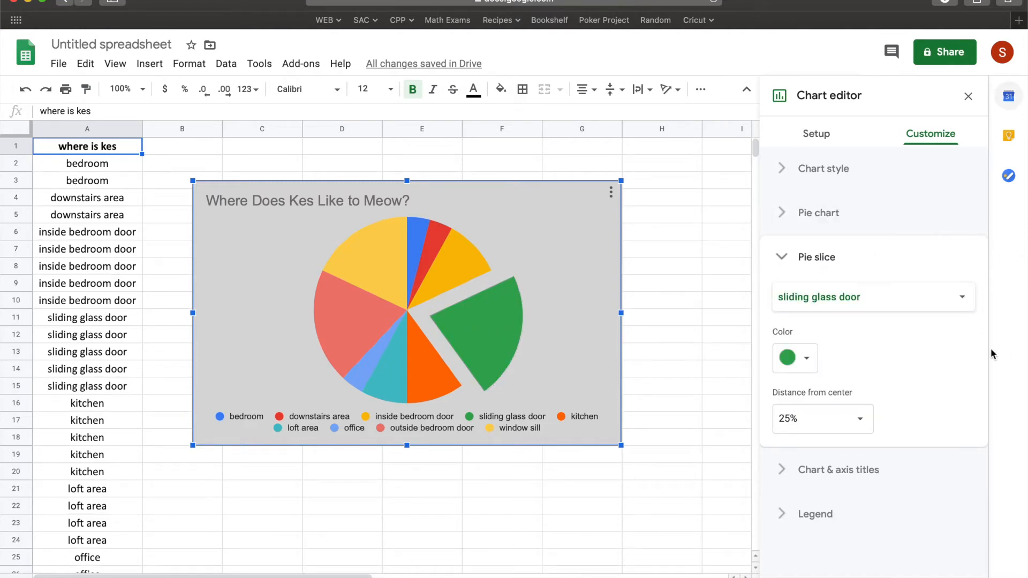
{"action": "left_click", "coordinate": [860, 418]}
{"action": "left_click", "coordinate": [798, 437]}
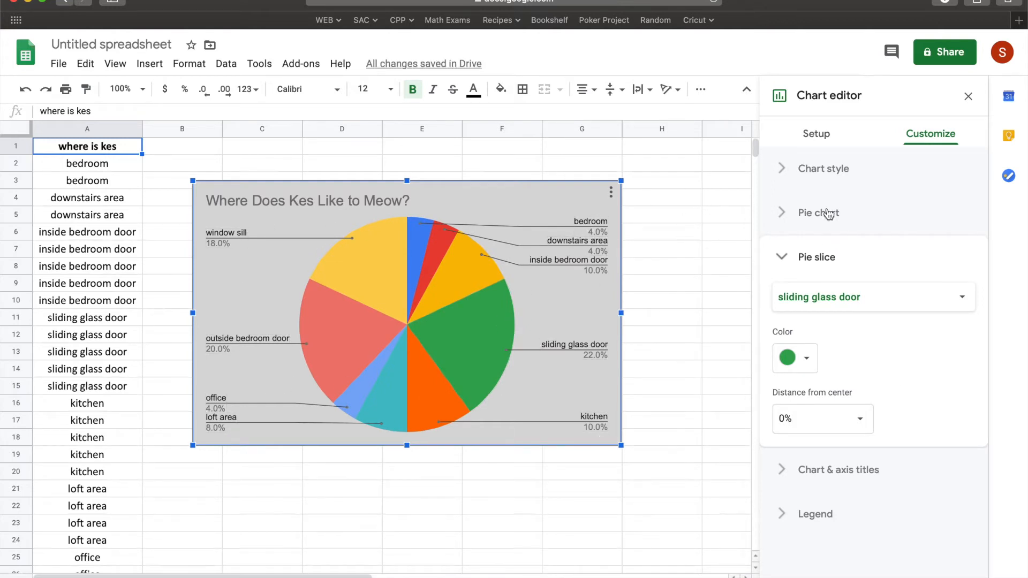
{"action": "left_click", "coordinate": [805, 258]}
Shift the pie chart slightly up, and insert a second chart from the where is kes column directly below it.
{"action": "left_click_drag", "start_coordinate": [570, 185], "coordinate": [582, 158]}
{"action": "left_click", "coordinate": [353, 522]}
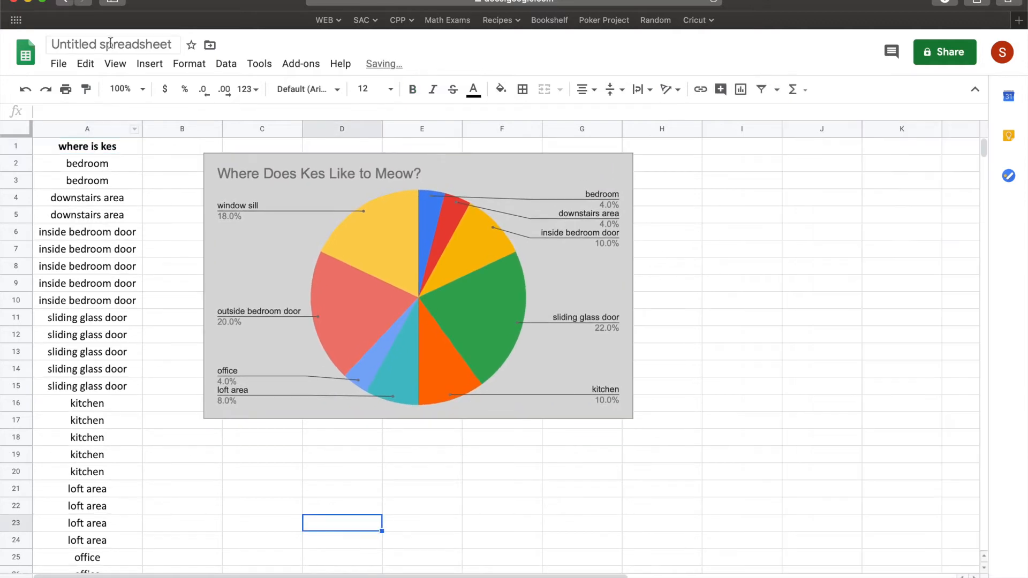
{"action": "left_click", "coordinate": [86, 129]}
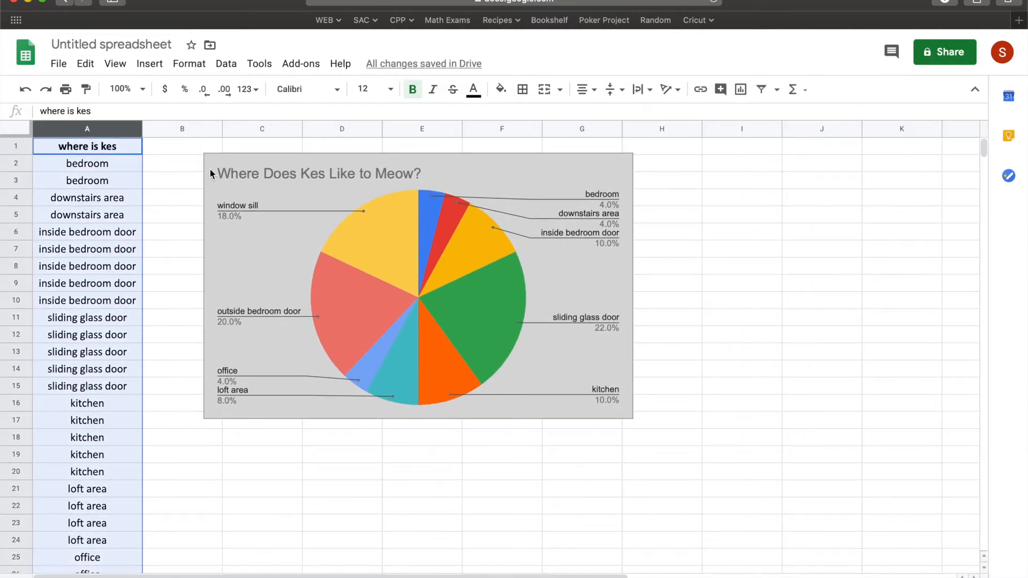
{"action": "left_click", "coordinate": [149, 63]}
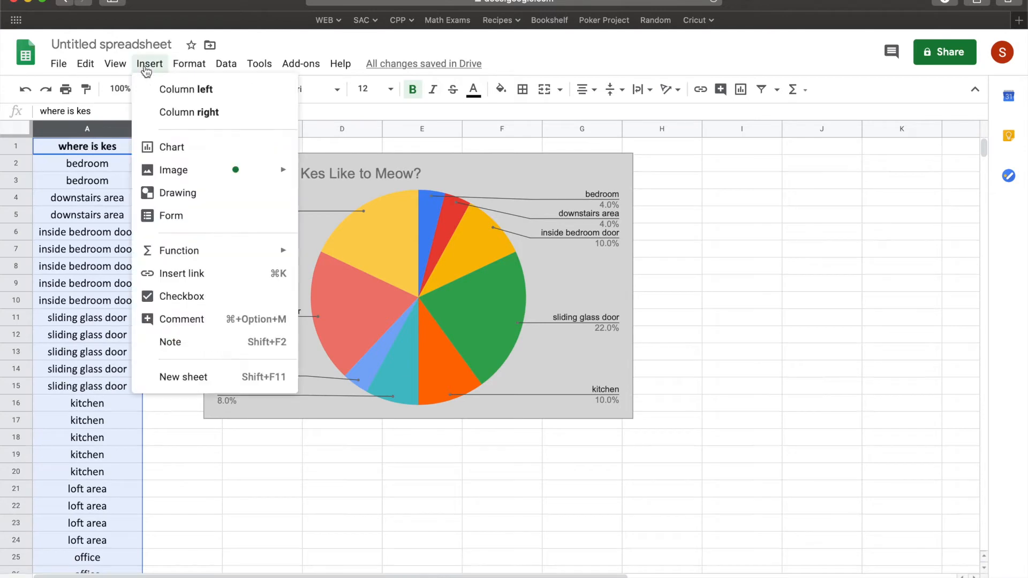
{"action": "left_click", "coordinate": [172, 147]}
{"action": "left_click_drag", "start_coordinate": [467, 223], "coordinate": [510, 450]}
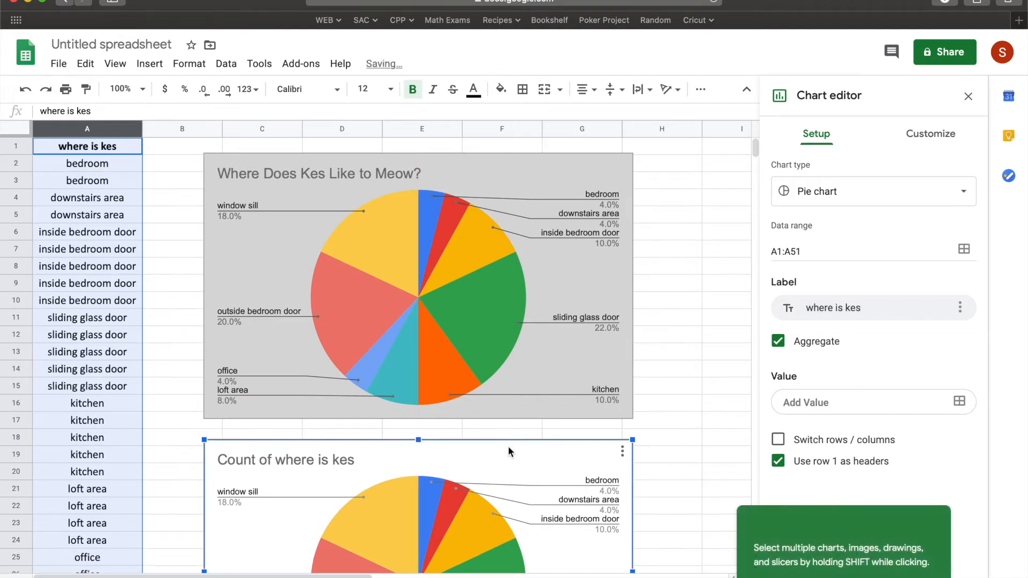
Try the second where is kes chart as a bar chart.
{"action": "scroll", "coordinate": [510, 450], "scroll_direction": "down", "scroll_amount": 5}
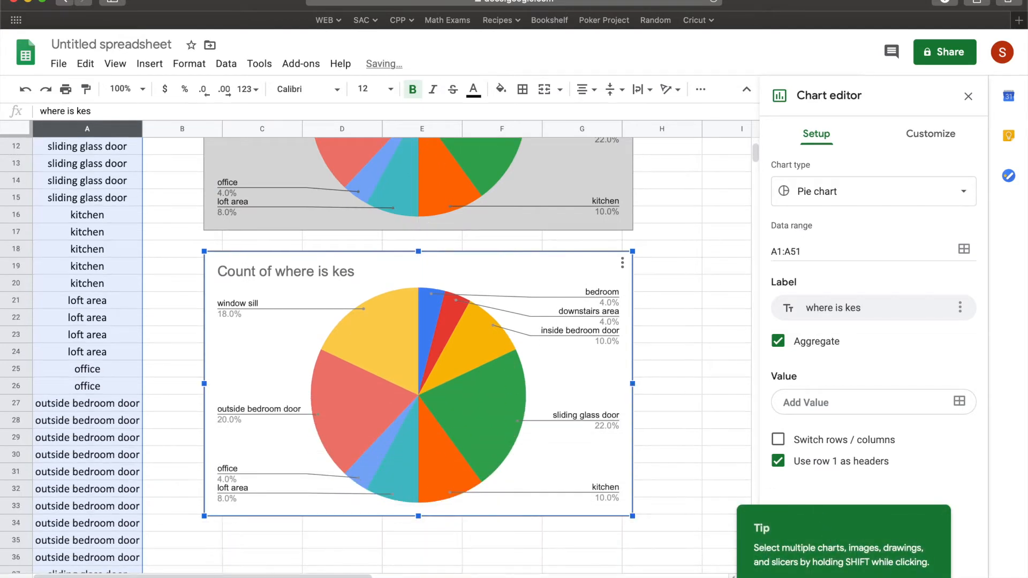
{"action": "left_click", "coordinate": [397, 255]}
{"action": "scroll", "coordinate": [481, 292], "scroll_direction": "down", "scroll_amount": 2}
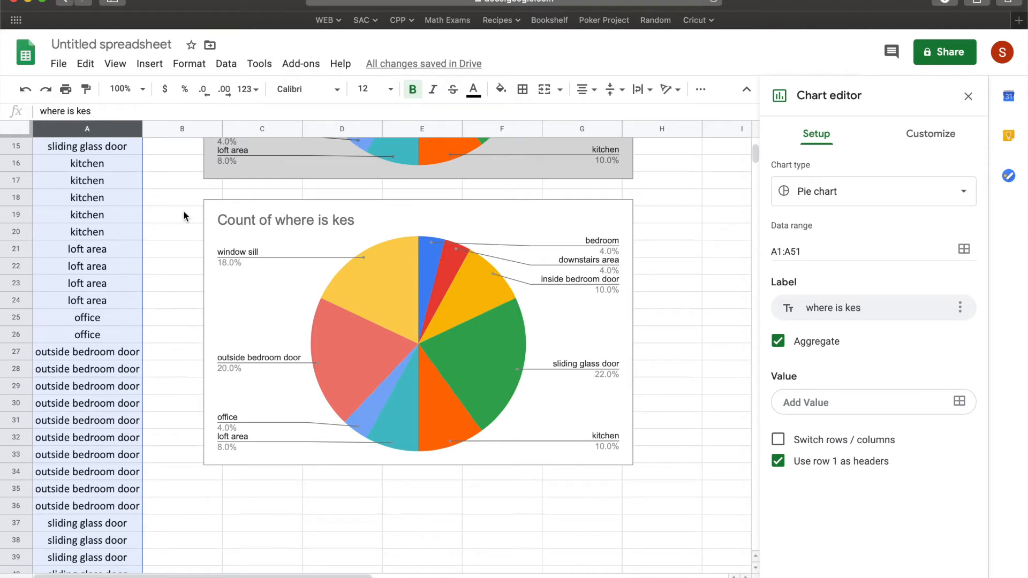
{"action": "left_click", "coordinate": [483, 211]}
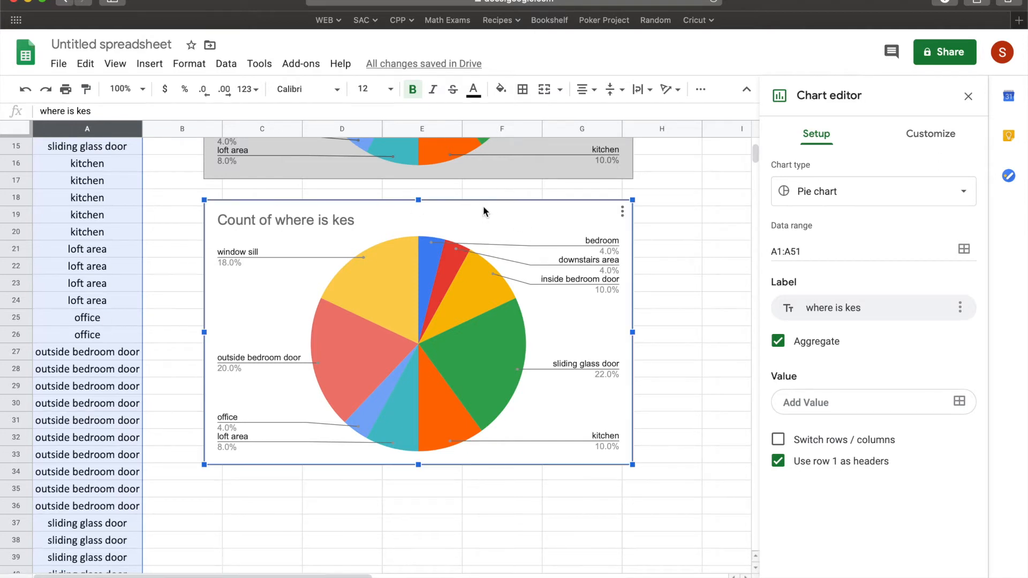
{"action": "left_click", "coordinate": [893, 191]}
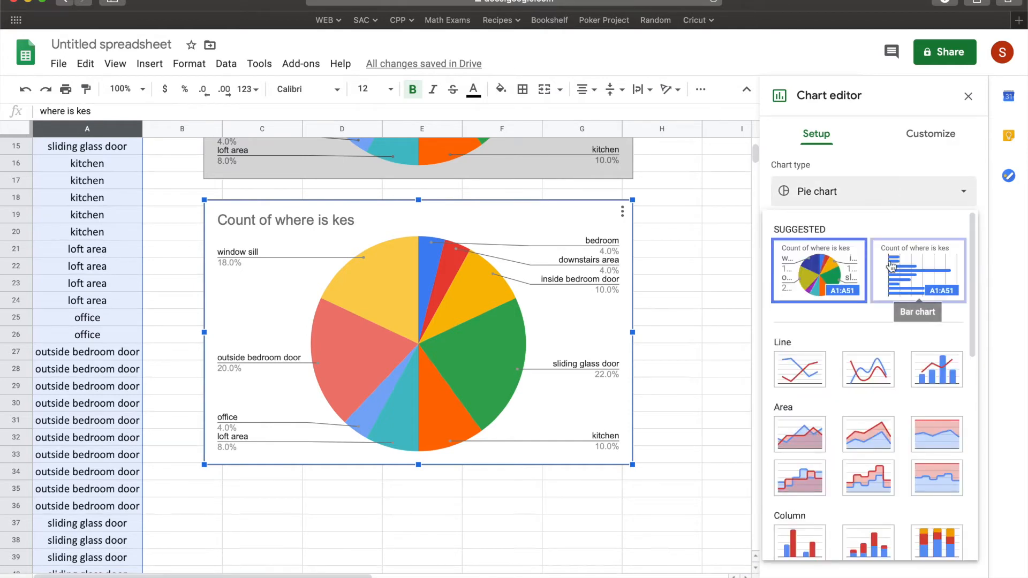
{"action": "left_click_drag", "start_coordinate": [973, 302], "coordinate": [974, 371]}
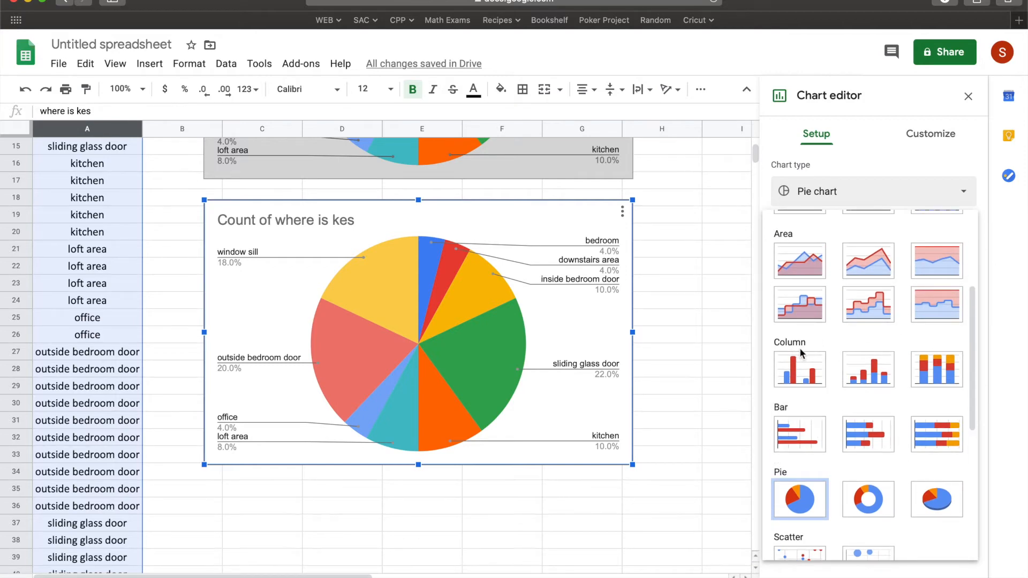
{"action": "left_click", "coordinate": [785, 444]}
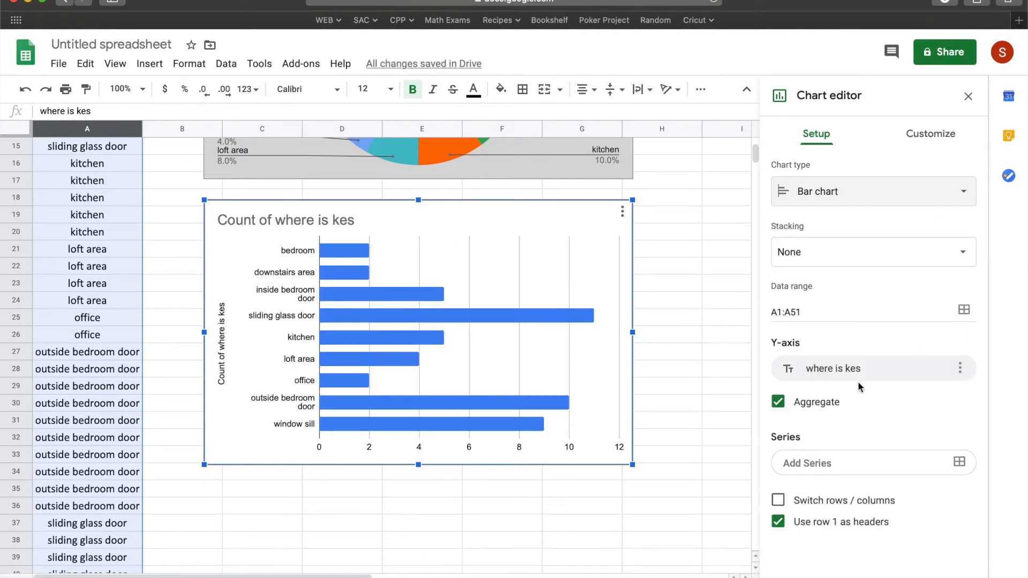
Change the chart type of the second where is kes chart to a column chart.
{"action": "left_click", "coordinate": [857, 189]}
{"action": "left_click_drag", "start_coordinate": [975, 347], "coordinate": [975, 429]}
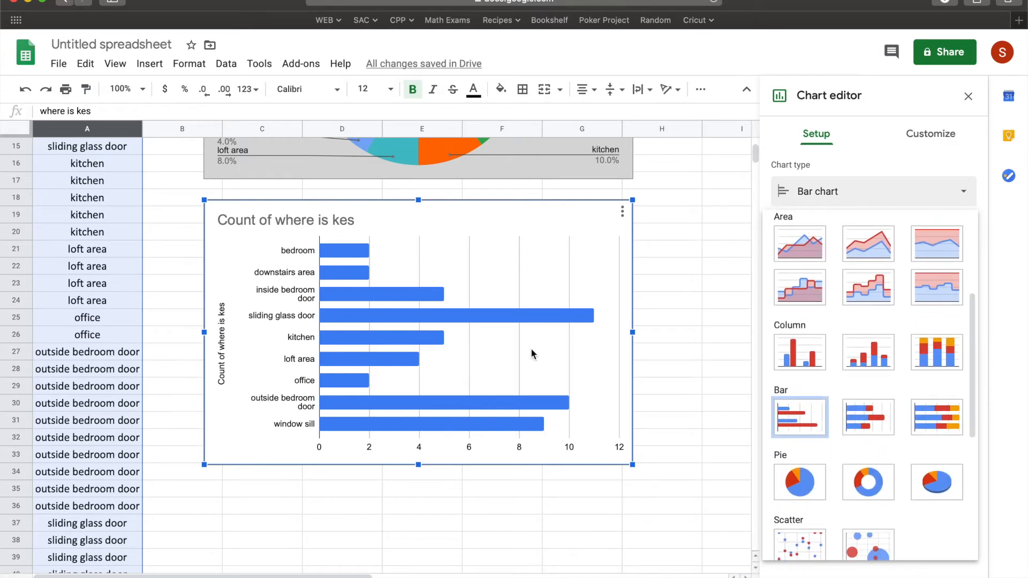
{"action": "left_click", "coordinate": [811, 356]}
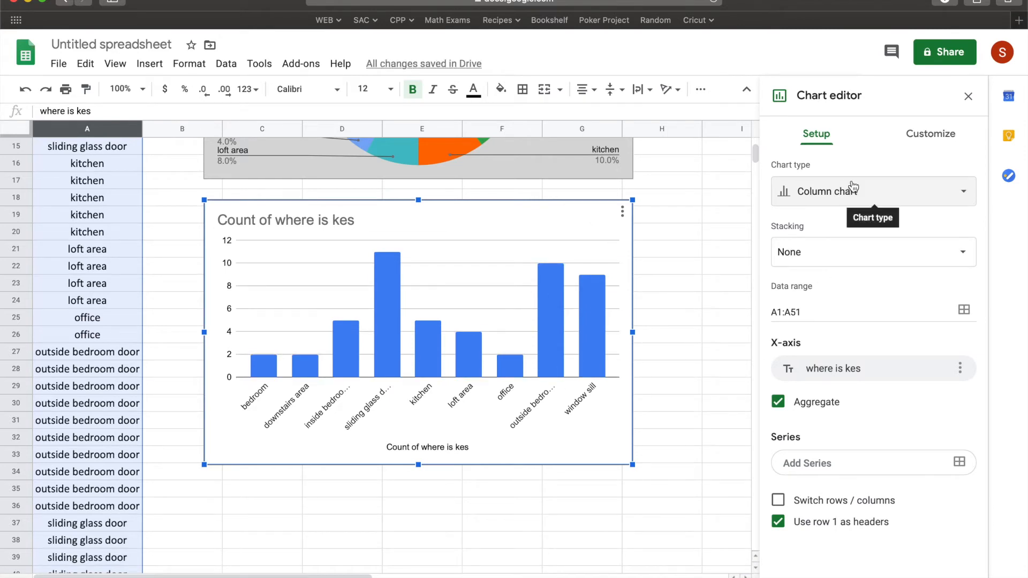
Replace the column chart's title with "Where Does Kes Like to Meow?".
{"action": "left_click", "coordinate": [288, 220]}
{"action": "key", "text": "BackSpace"}
{"action": "type", "text": "Where Does Kes Like to Meow?"}
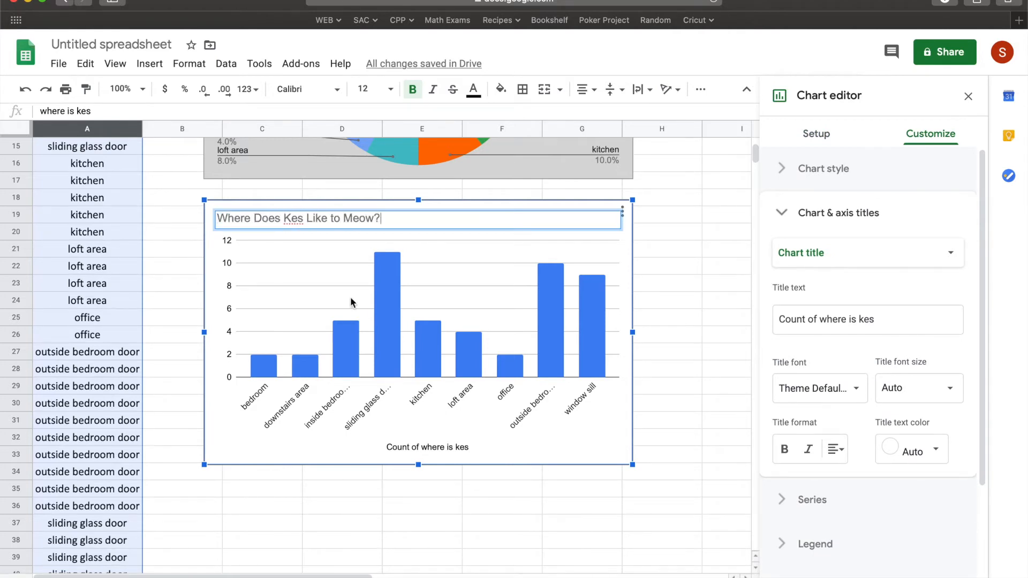
{"action": "left_click", "coordinate": [724, 323]}
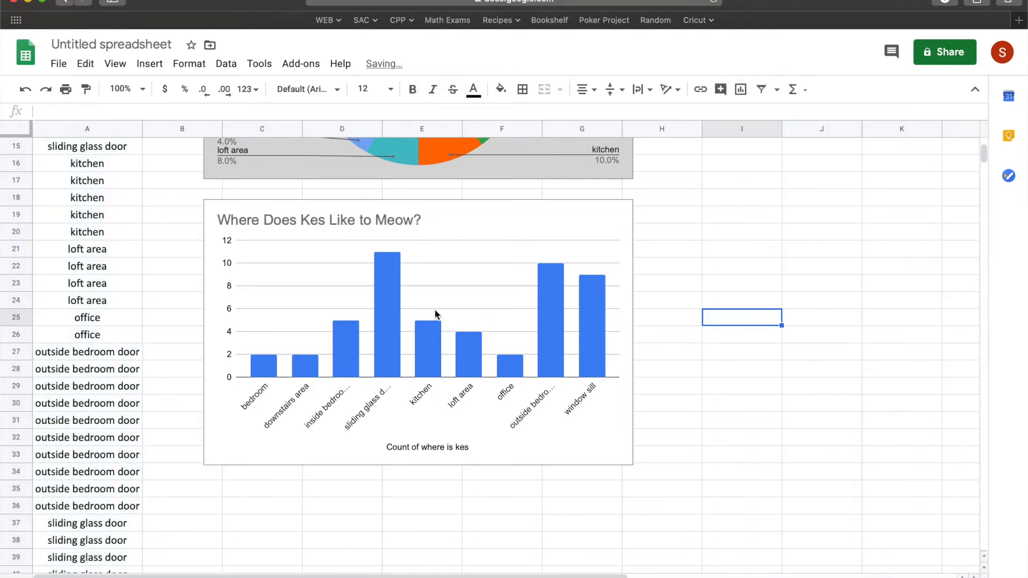
{"action": "left_click", "coordinate": [429, 454]}
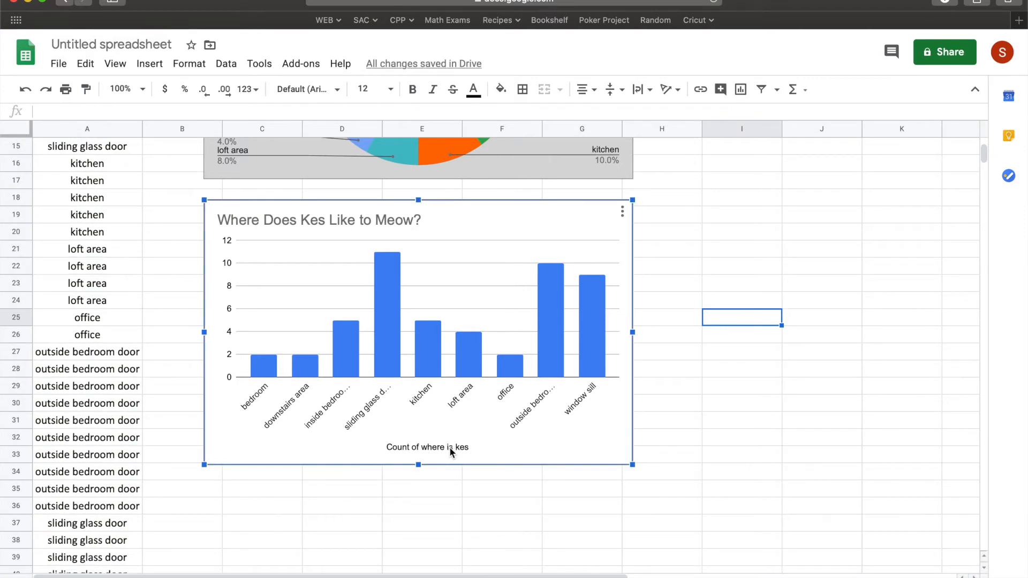
{"action": "left_click", "coordinate": [622, 212]}
{"action": "left_click", "coordinate": [554, 252]}
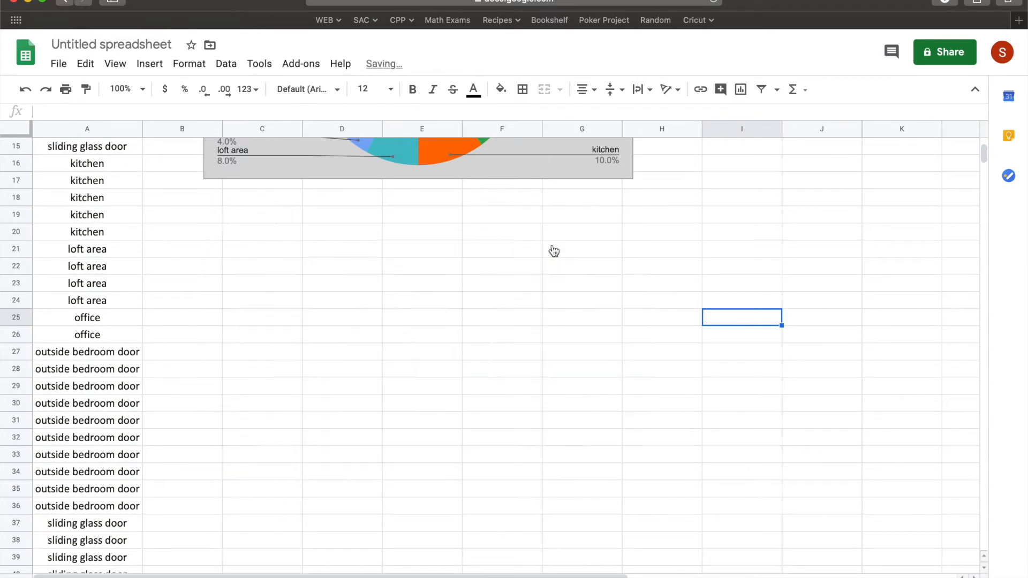
{"action": "key", "text": "super+z"}
Set the column chart's horizontal axis title to "Location in House".
{"action": "left_click", "coordinate": [589, 209]}
{"action": "left_click", "coordinate": [624, 214]}
{"action": "left_click", "coordinate": [585, 236]}
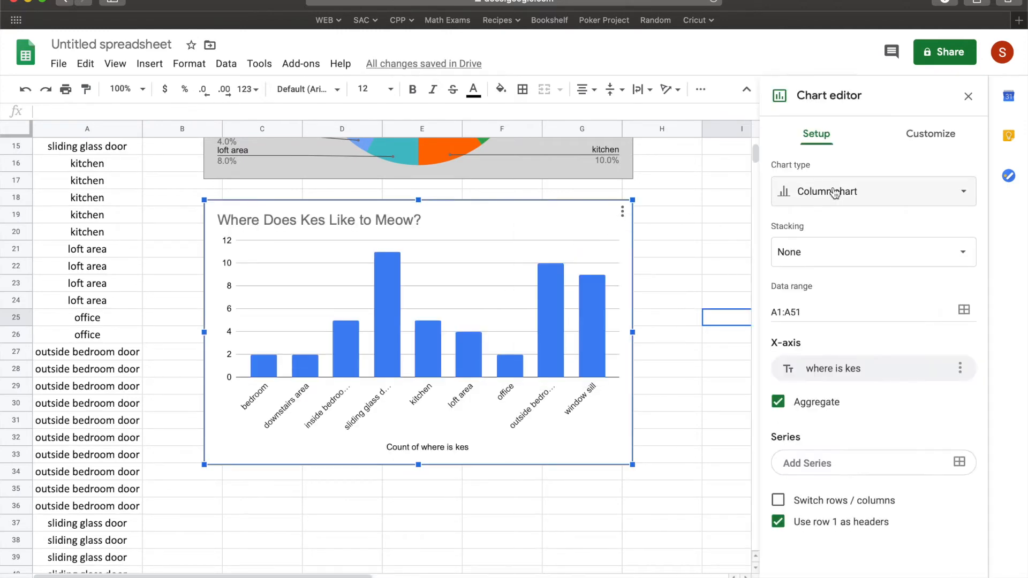
{"action": "left_click", "coordinate": [937, 138]}
{"action": "left_click", "coordinate": [837, 212]}
{"action": "left_click", "coordinate": [836, 251]}
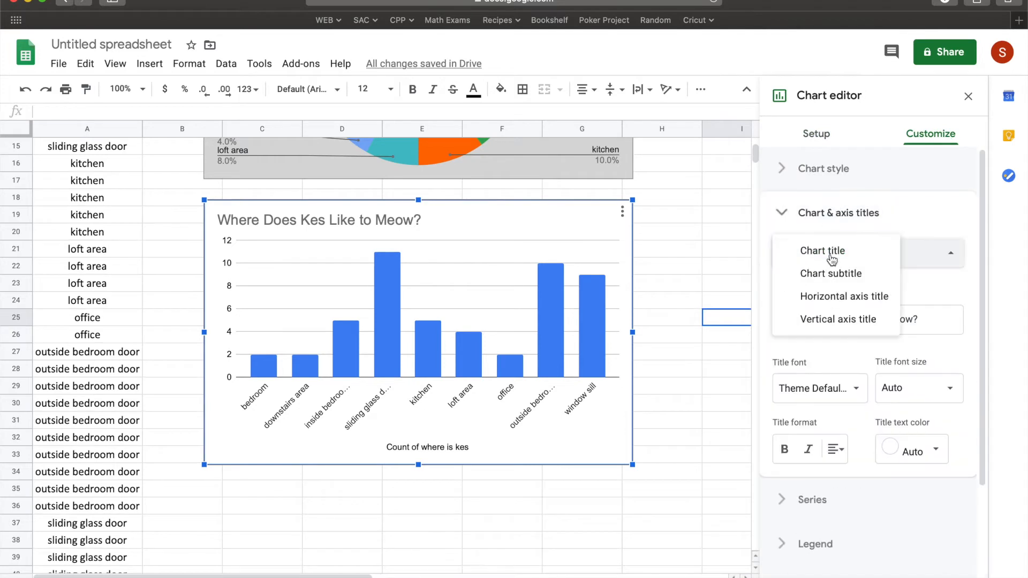
{"action": "left_click", "coordinate": [838, 296]}
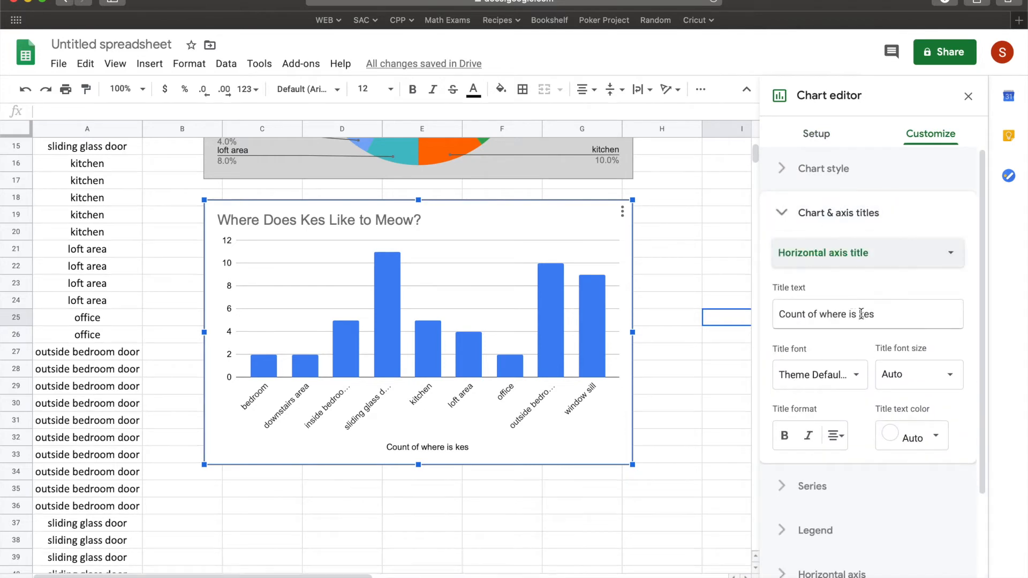
{"action": "triple_click", "coordinate": [860, 314]}
{"action": "key", "text": "BackSpace"}
{"action": "type", "text": "Wher"}
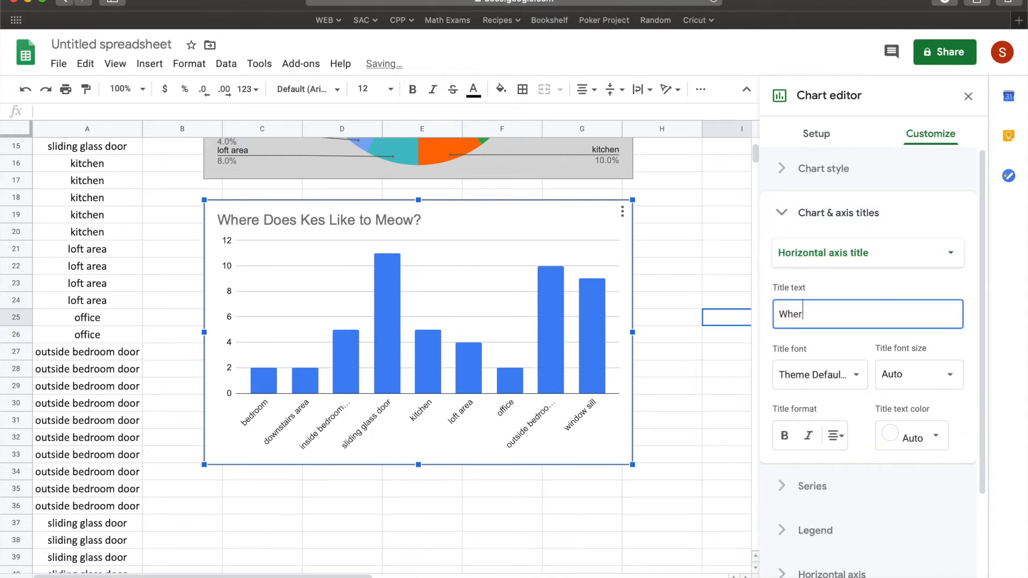
{"action": "key", "text": "BackSpace"}
{"action": "type", "text": "Loct"}
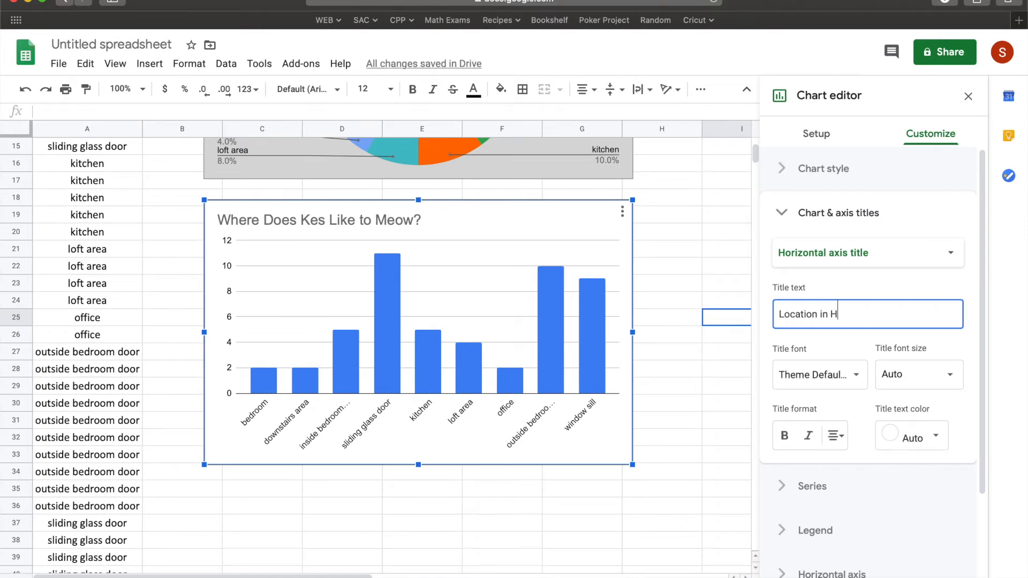
{"action": "type", "text": "tion in House"}
{"action": "left_click", "coordinate": [697, 390]}
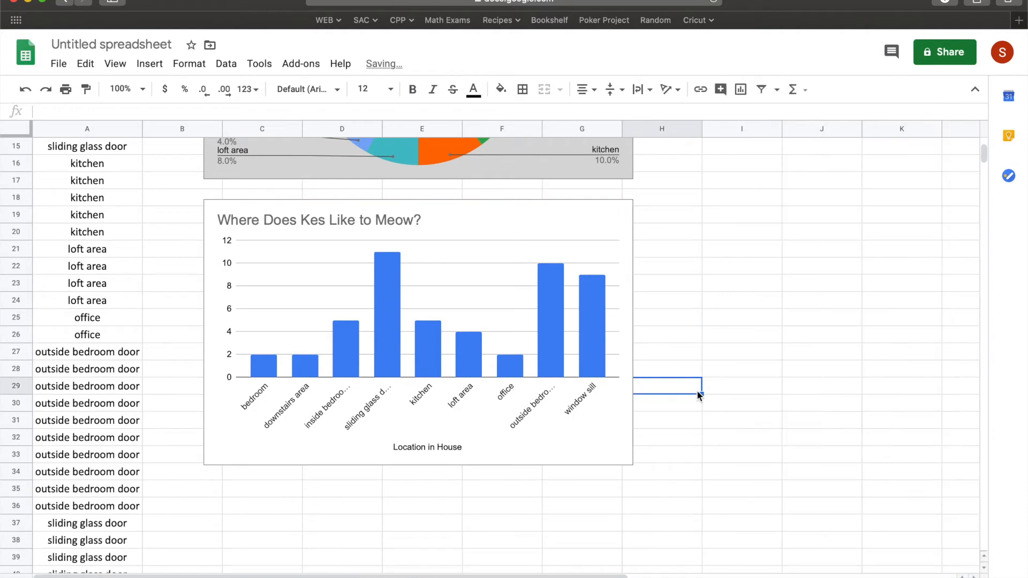
Reopen the column chart's editor at its chart style settings.
{"action": "left_click", "coordinate": [452, 440]}
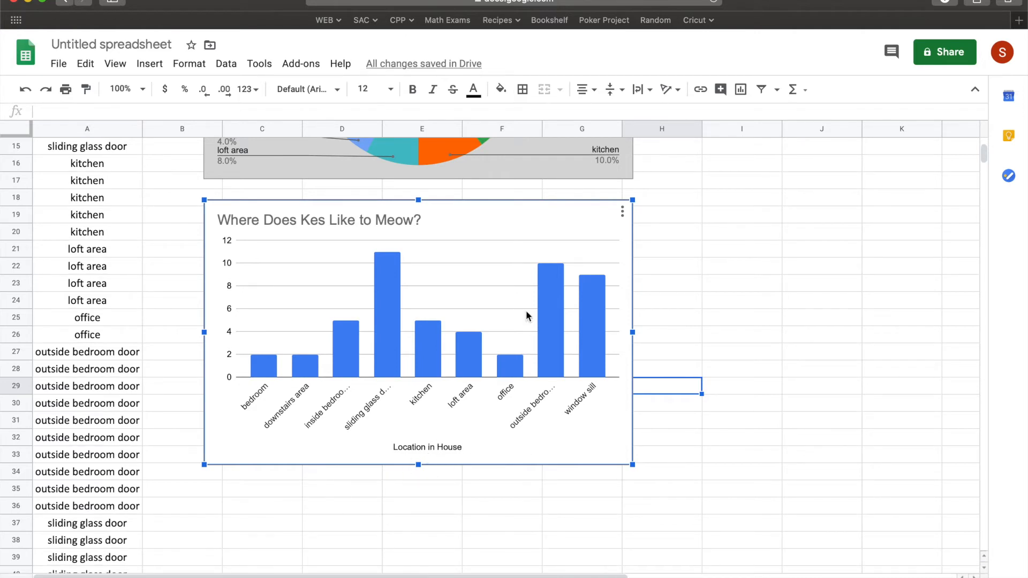
{"action": "left_click", "coordinate": [622, 212]}
{"action": "left_click", "coordinate": [568, 236]}
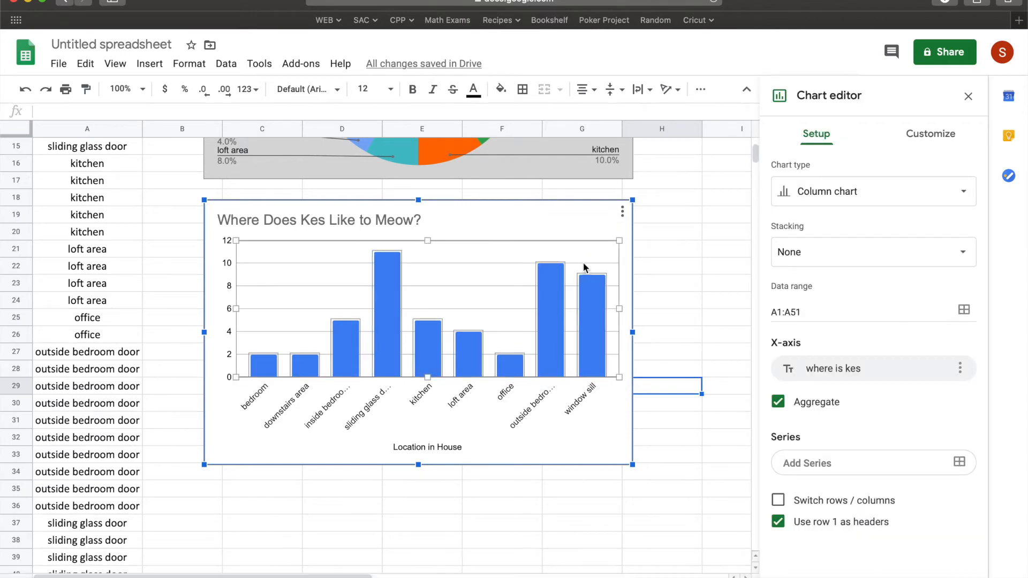
{"action": "left_click", "coordinate": [928, 135]}
{"action": "left_click", "coordinate": [809, 168]}
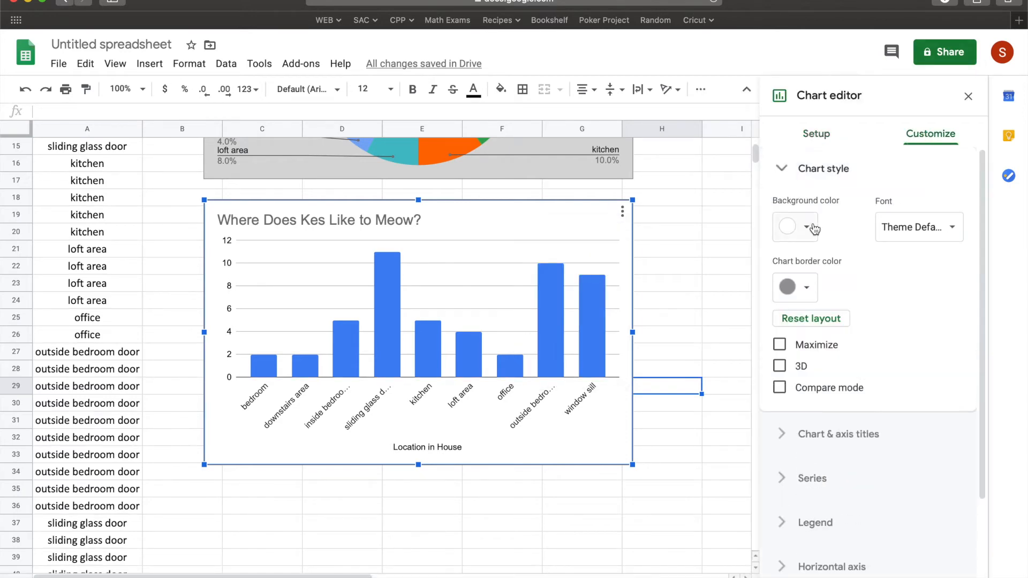
Try a light gray background on the column chart, and set it back to white.
{"action": "left_click", "coordinate": [801, 227]}
{"action": "left_click", "coordinate": [898, 283]}
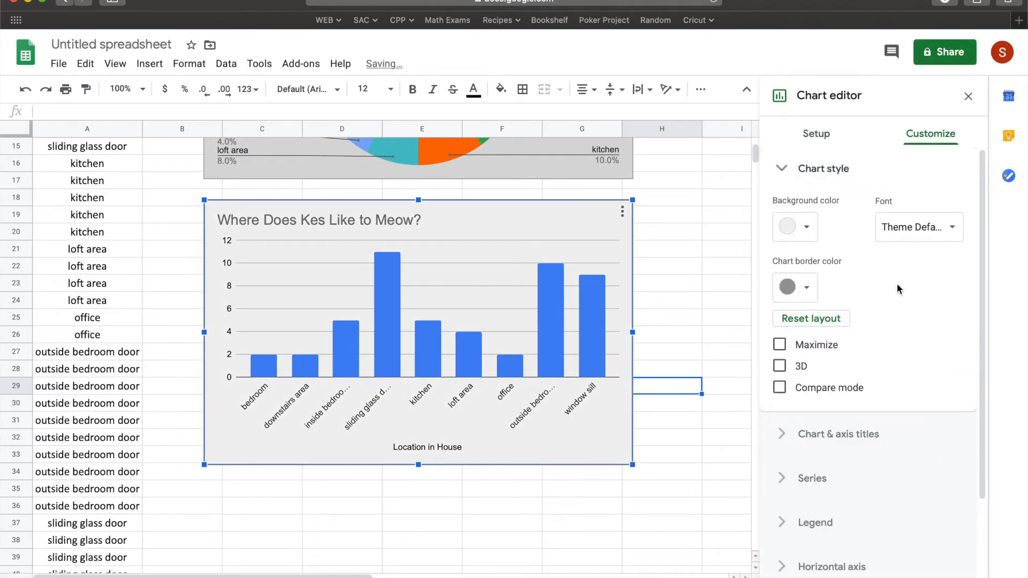
{"action": "left_click", "coordinate": [806, 228]}
{"action": "left_click", "coordinate": [929, 283]}
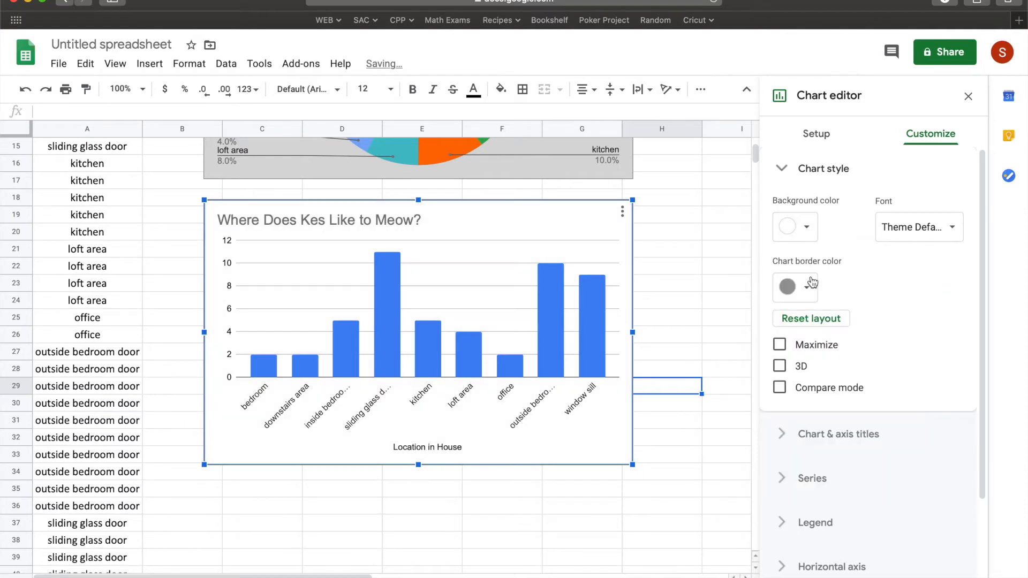
Try the Maximize, 3D and Compare mode options on the column chart, and leave all of them off.
{"action": "left_click", "coordinate": [782, 346]}
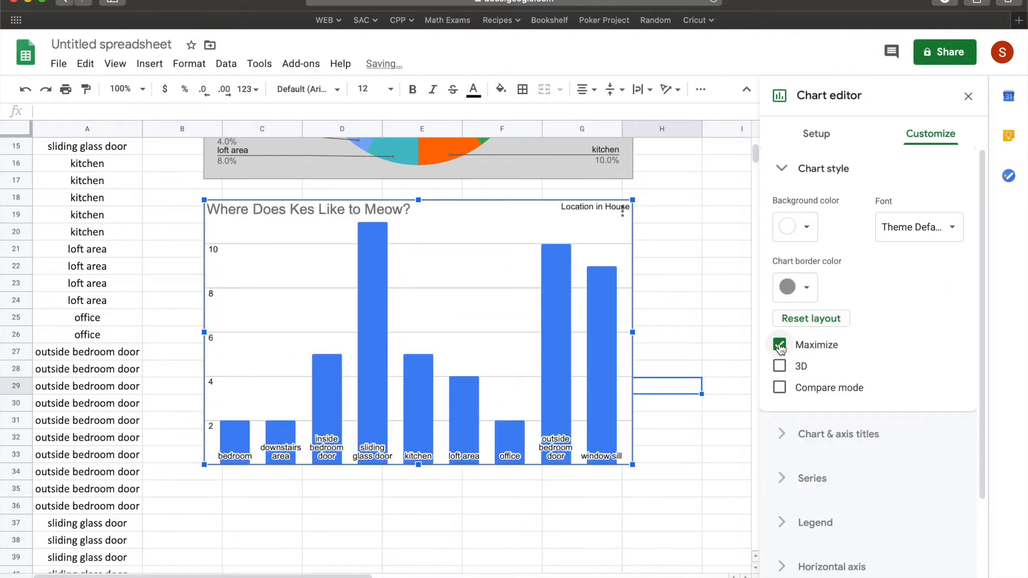
{"action": "left_click", "coordinate": [780, 366]}
{"action": "left_click", "coordinate": [781, 364]}
{"action": "left_click", "coordinate": [780, 366]}
{"action": "left_click", "coordinate": [780, 345]}
{"action": "left_click", "coordinate": [780, 366]}
{"action": "left_click", "coordinate": [779, 388]}
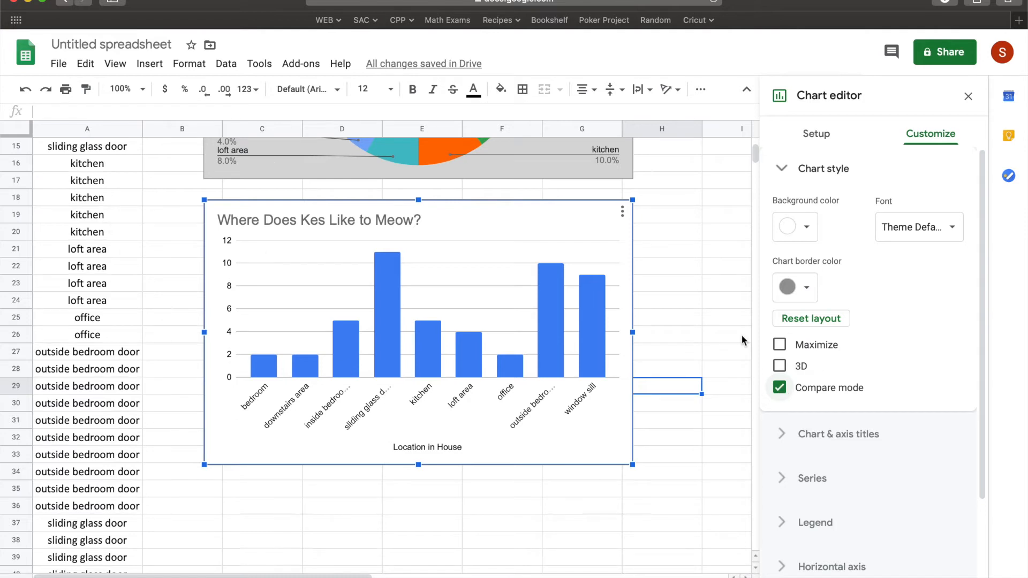
{"action": "left_click", "coordinate": [780, 387]}
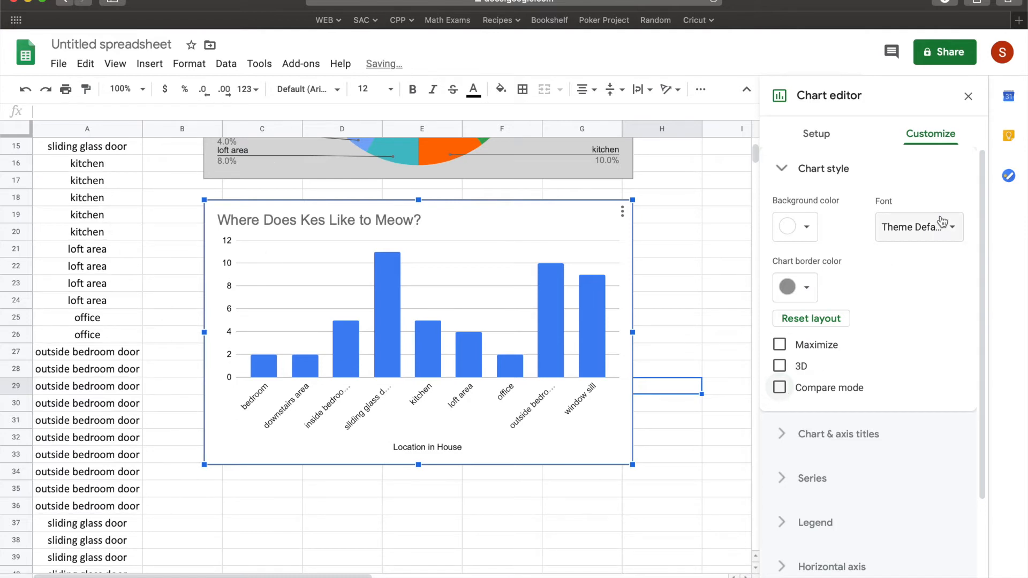
{"action": "left_click", "coordinate": [826, 175]}
{"action": "left_click", "coordinate": [823, 215]}
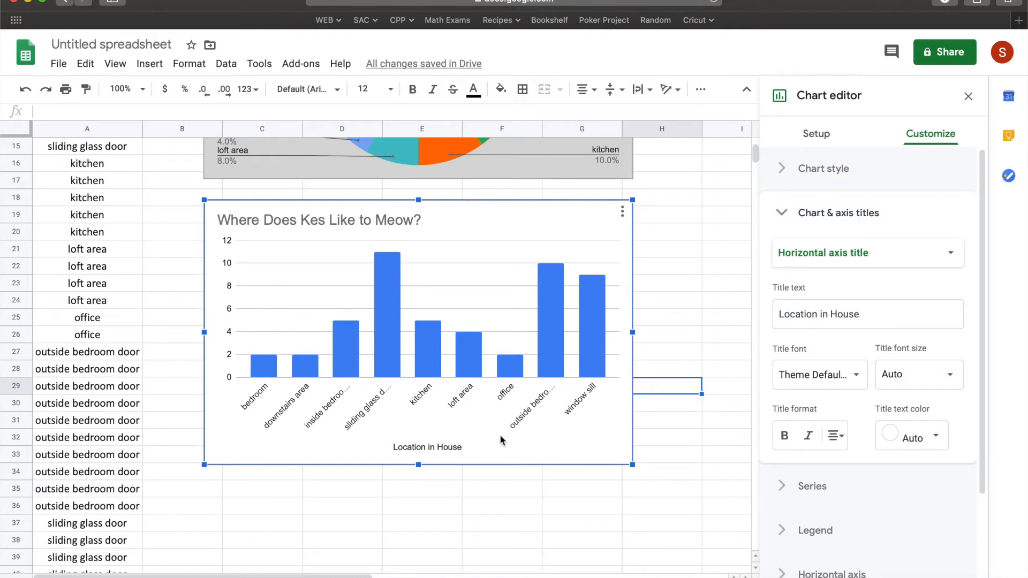
{"action": "left_click", "coordinate": [811, 263]}
{"action": "left_click", "coordinate": [879, 221]}
{"action": "left_click", "coordinate": [876, 221]}
{"action": "left_click", "coordinate": [874, 222]}
Set the color of the column chart's where is kes series to light green.
{"action": "left_click", "coordinate": [813, 257]}
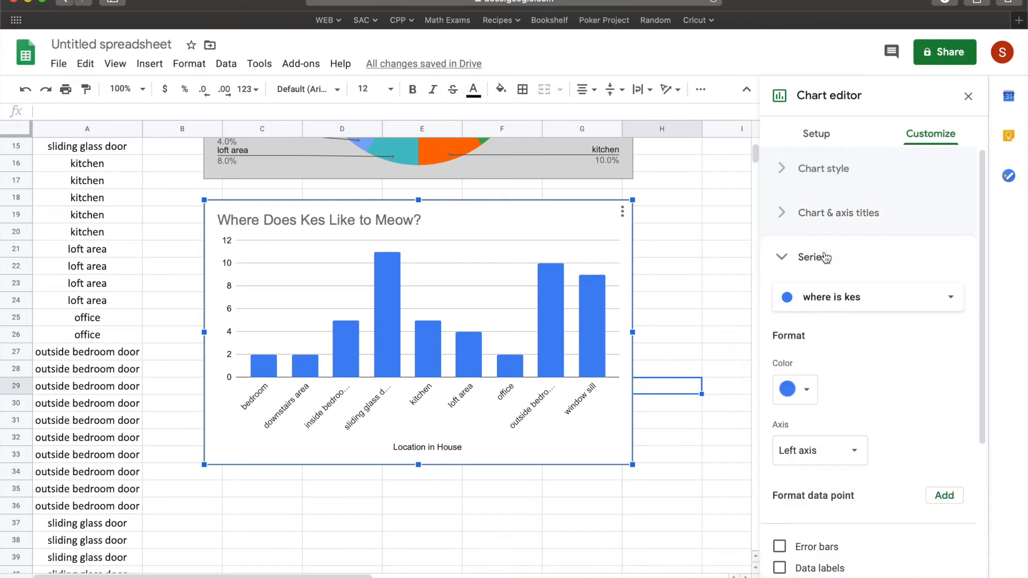
{"action": "left_click", "coordinate": [804, 390]}
{"action": "left_click", "coordinate": [851, 215]}
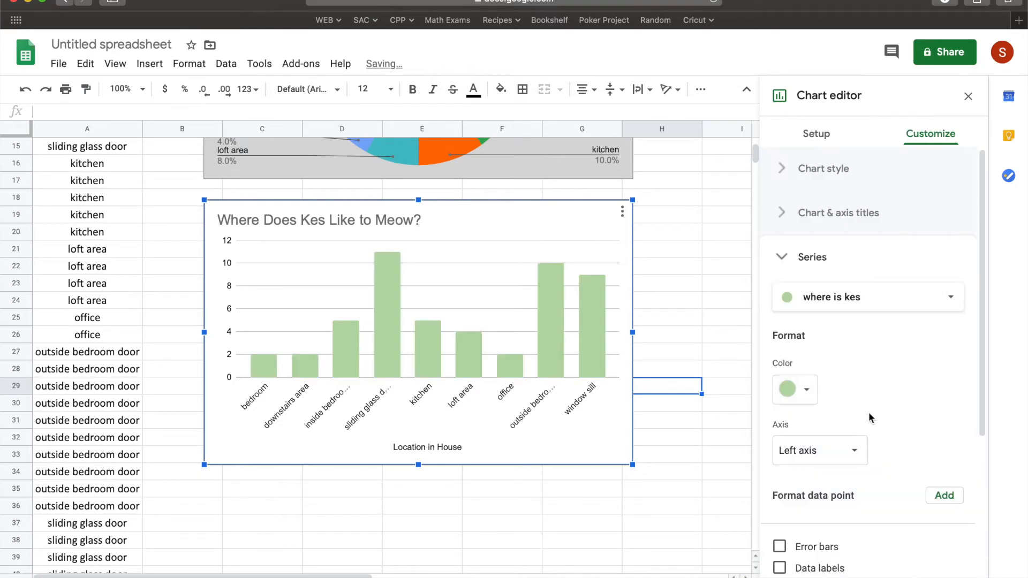
{"action": "left_click", "coordinate": [812, 259]}
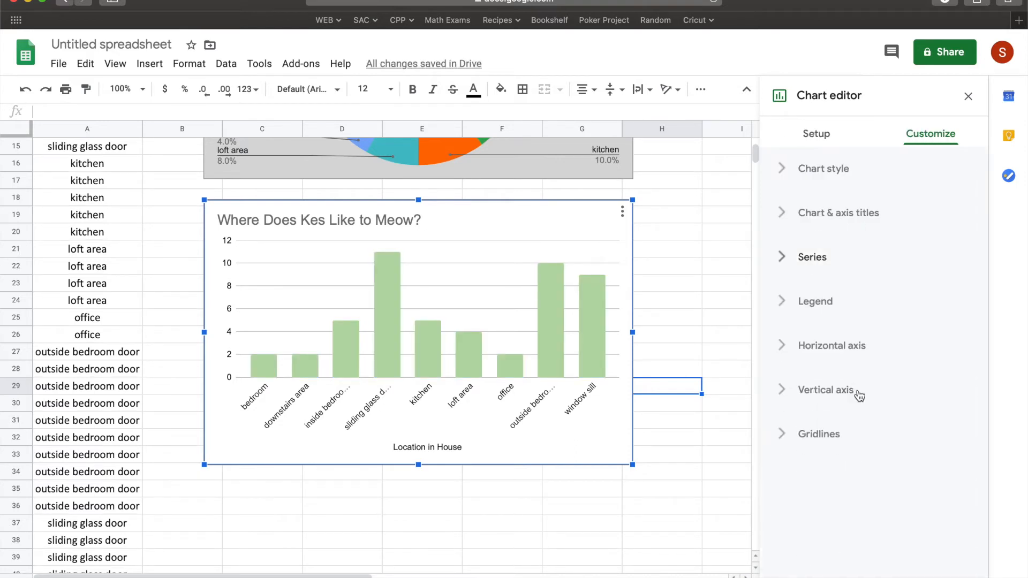
Try a 30° slant for the column chart's horizontal axis labels, and change the slant to 60°.
{"action": "left_click", "coordinate": [815, 303]}
{"action": "left_click", "coordinate": [815, 301]}
{"action": "left_click", "coordinate": [827, 348]}
{"action": "scroll", "coordinate": [857, 343], "scroll_direction": "down", "scroll_amount": 3}
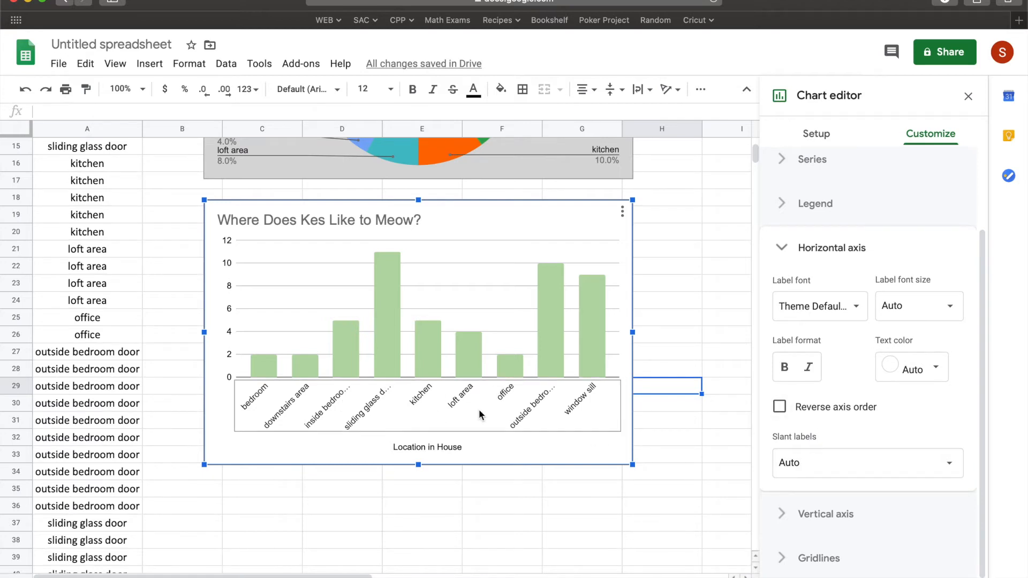
{"action": "left_click", "coordinate": [871, 470]}
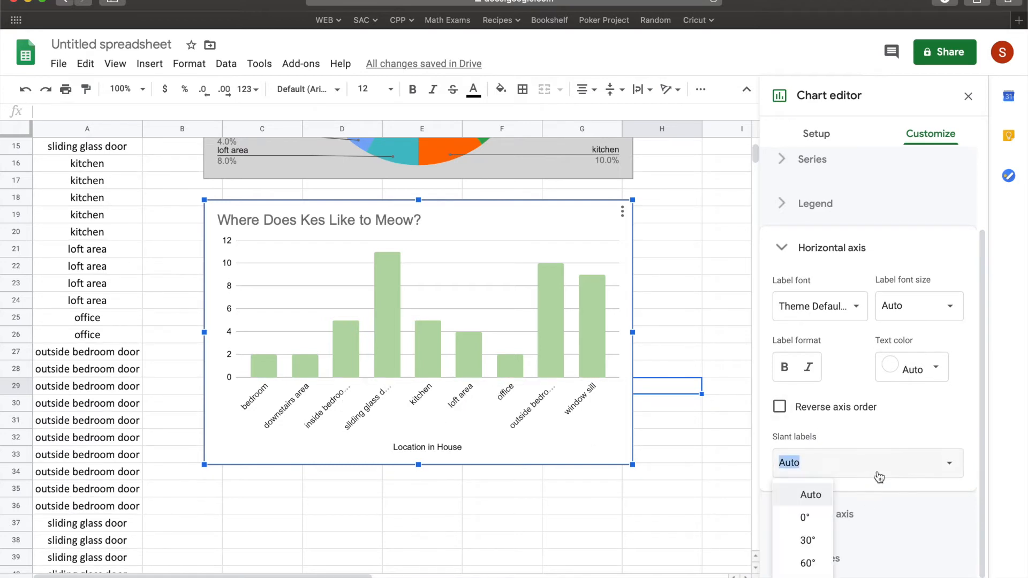
{"action": "left_click", "coordinate": [809, 542]}
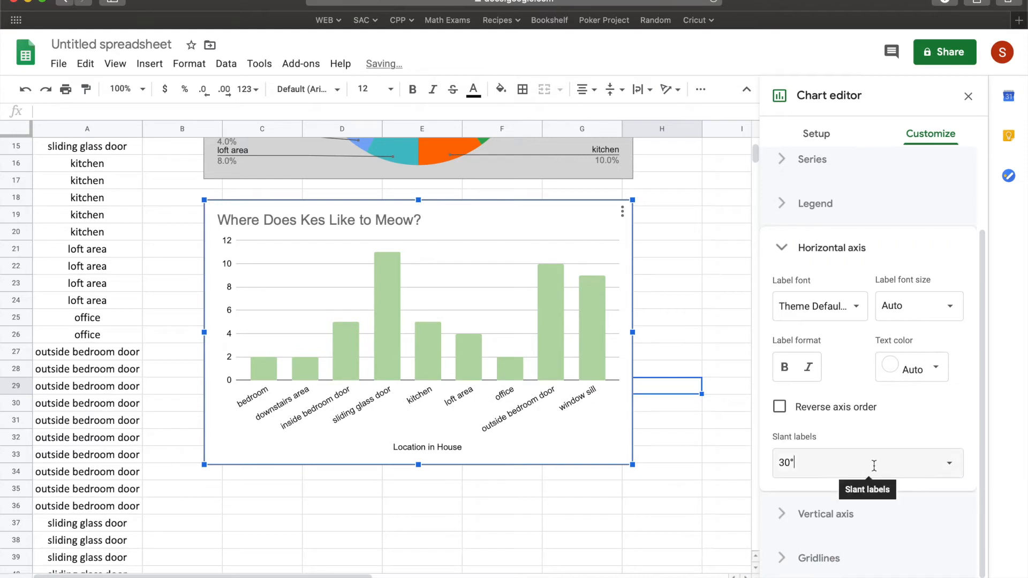
{"action": "left_click", "coordinate": [811, 462]}
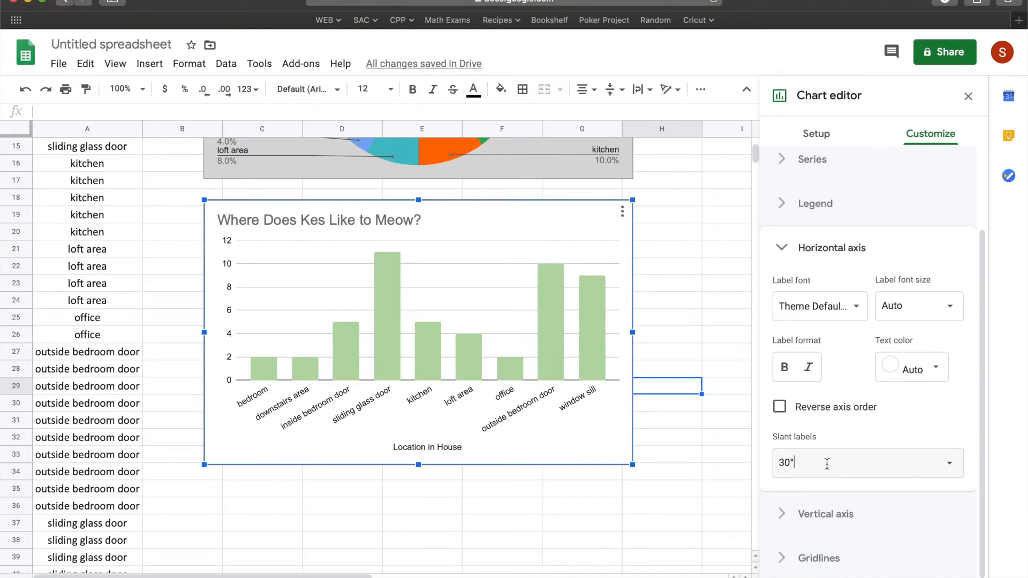
{"action": "left_click", "coordinate": [885, 465]}
{"action": "left_click", "coordinate": [808, 561]}
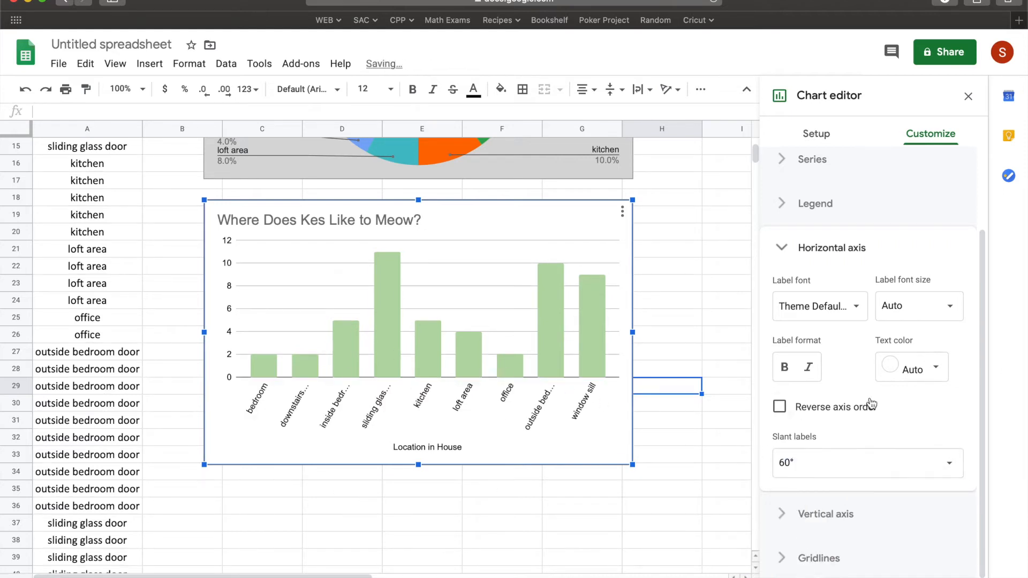
Try 90° and 60° slants for the column chart's horizontal axis labels, and set the slant to 30°.
{"action": "left_click", "coordinate": [959, 463]}
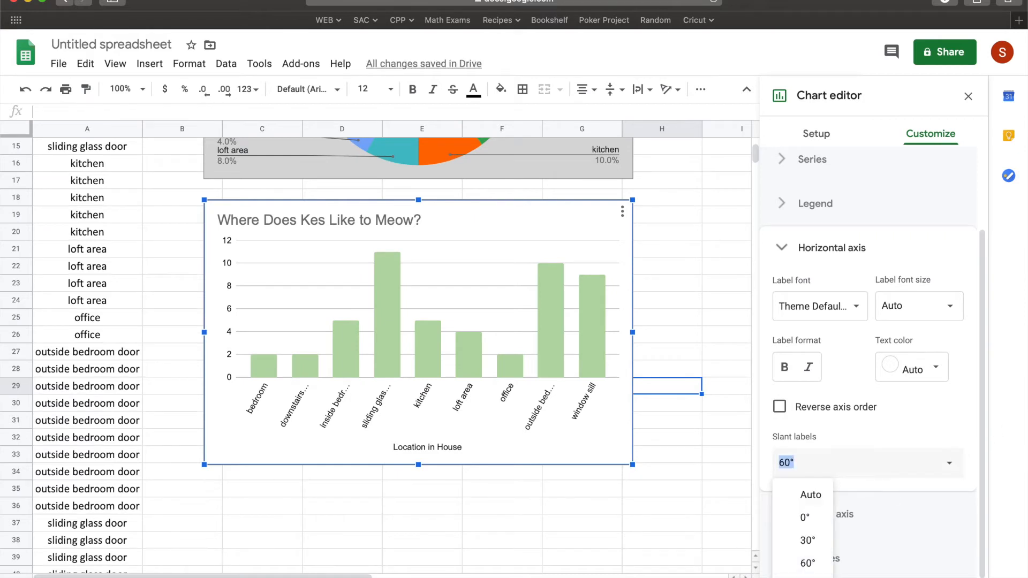
{"action": "left_click", "coordinate": [804, 575]}
{"action": "left_click", "coordinate": [911, 464]}
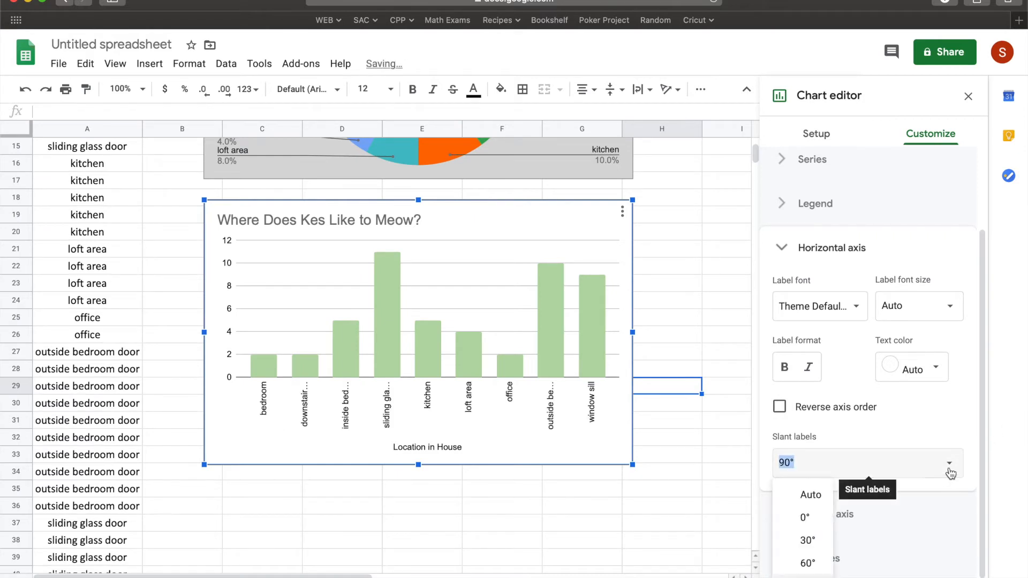
{"action": "left_click", "coordinate": [809, 562]}
{"action": "left_click", "coordinate": [857, 463]}
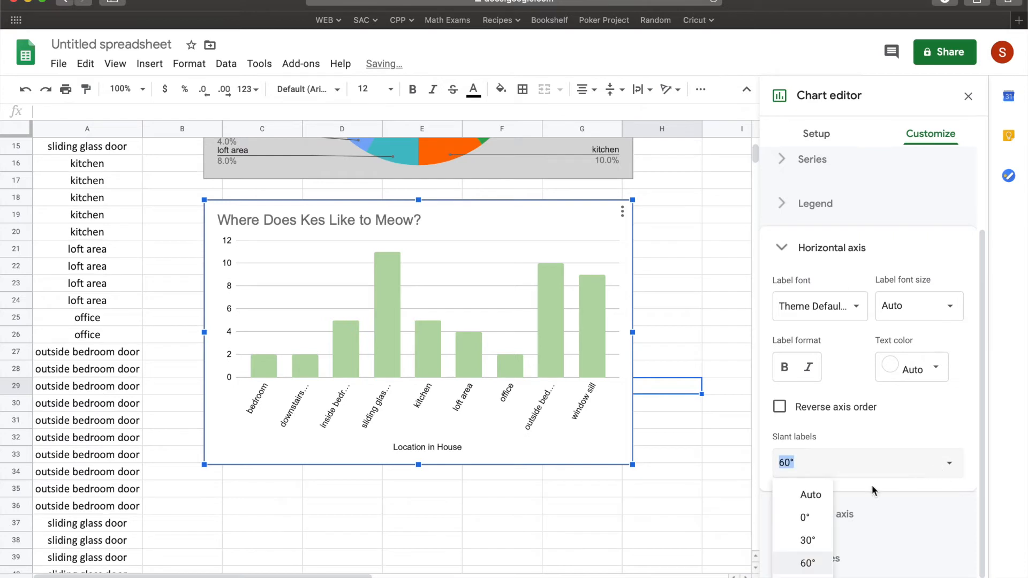
{"action": "left_click", "coordinate": [821, 544]}
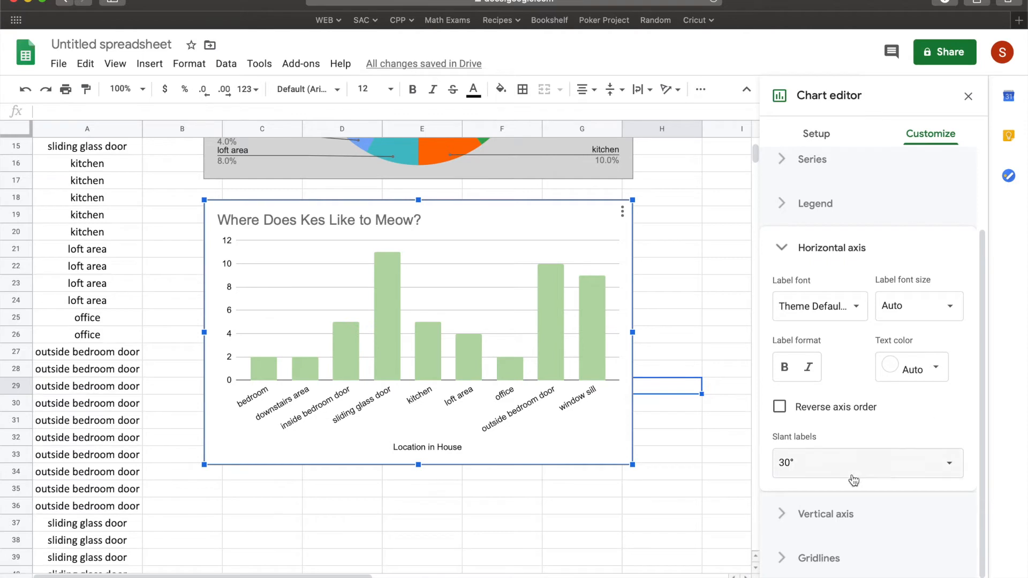
Look through the column chart's vertical axis, title and legend customization settings.
{"action": "left_click", "coordinate": [825, 250]}
{"action": "left_click", "coordinate": [827, 380]}
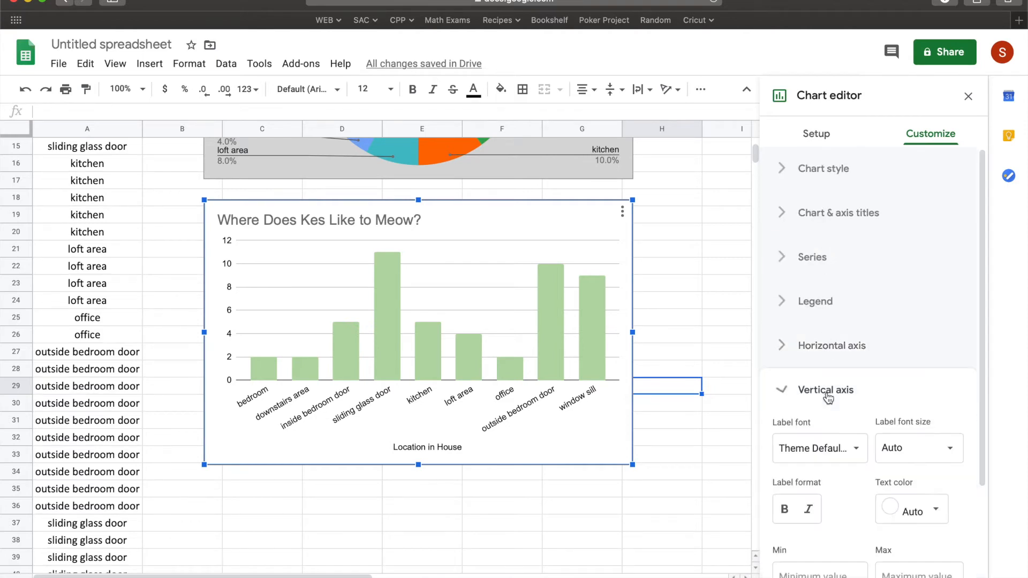
{"action": "scroll", "coordinate": [856, 374], "scroll_direction": "down", "scroll_amount": 5}
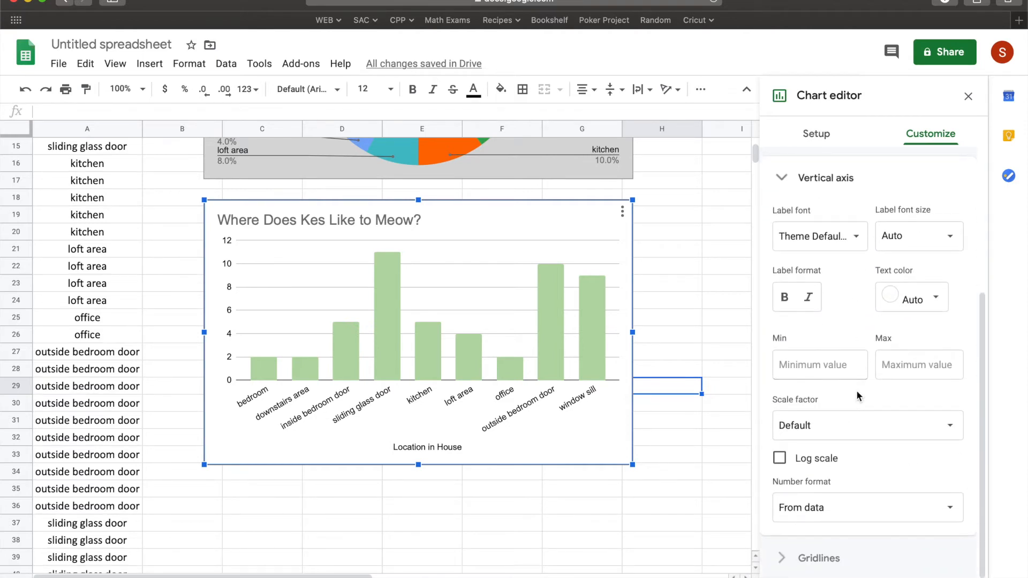
{"action": "scroll", "coordinate": [859, 395], "scroll_direction": "up", "scroll_amount": 2}
{"action": "left_click", "coordinate": [829, 292]}
{"action": "left_click", "coordinate": [831, 214]}
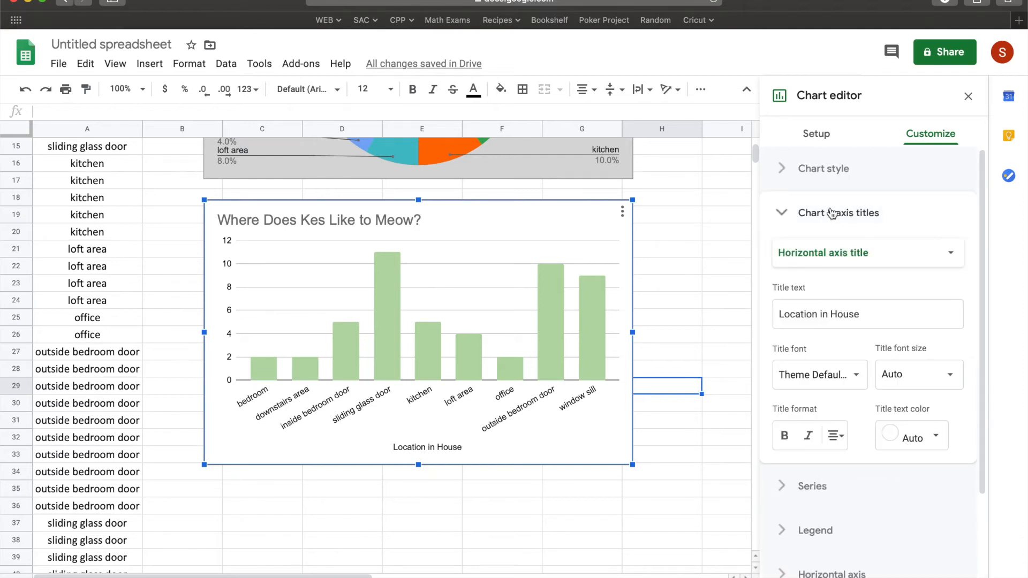
{"action": "left_click", "coordinate": [831, 214]}
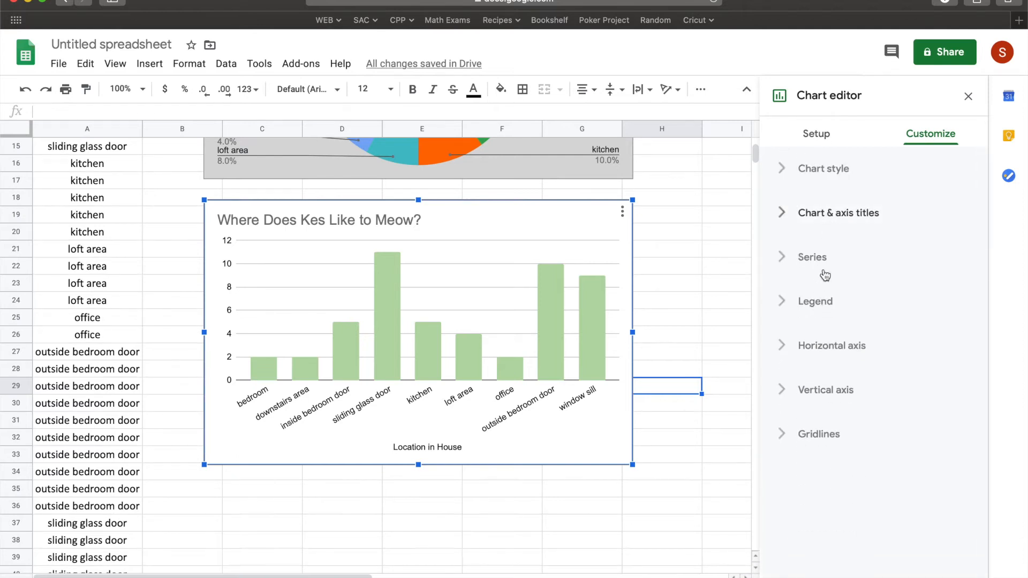
{"action": "left_click", "coordinate": [822, 301]}
Turn on data labels for the column chart's where is kes series, comparing the chart with and without them.
{"action": "left_click", "coordinate": [820, 257]}
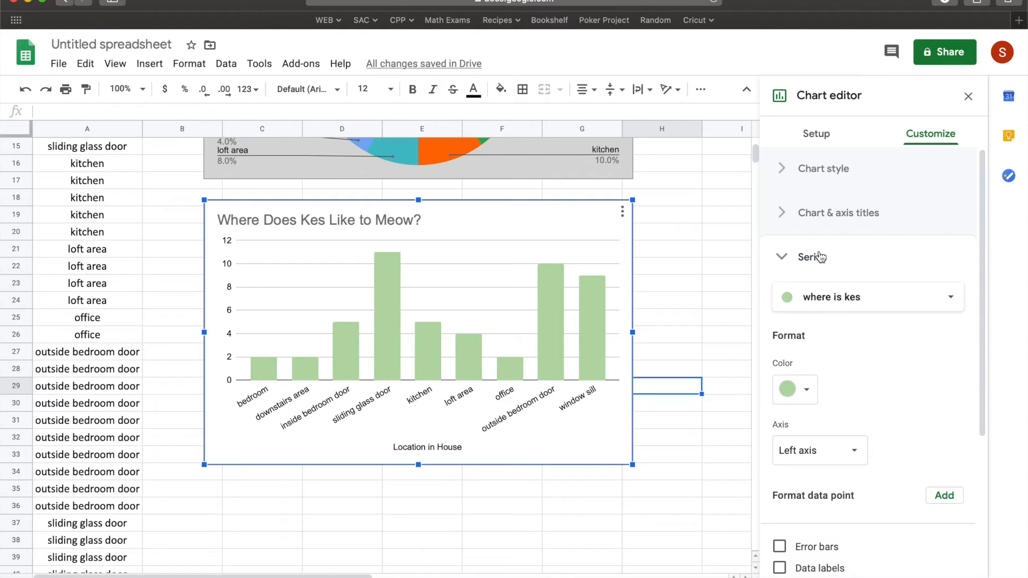
{"action": "scroll", "coordinate": [801, 450], "scroll_direction": "down", "scroll_amount": 2}
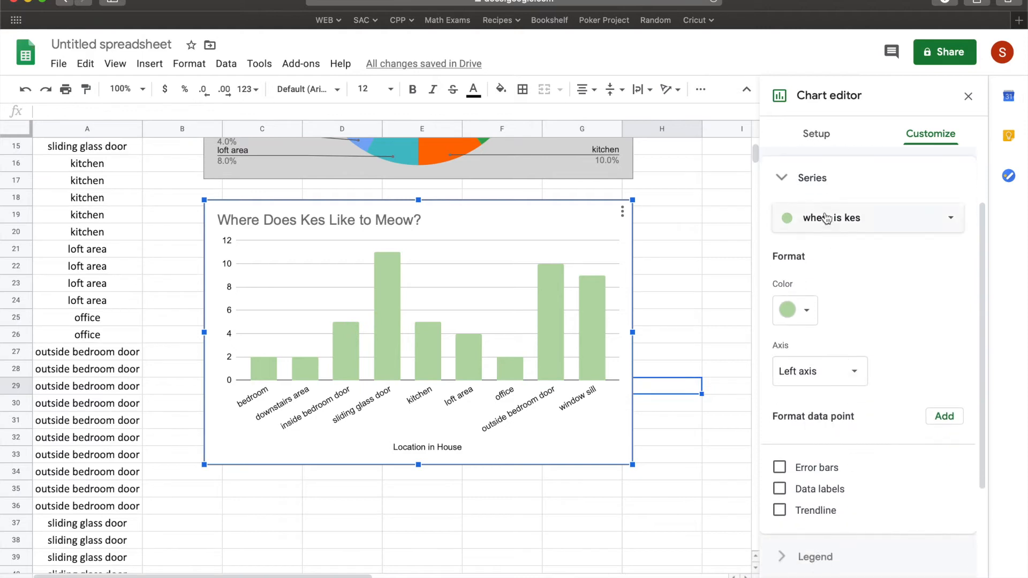
{"action": "left_click", "coordinate": [782, 445]}
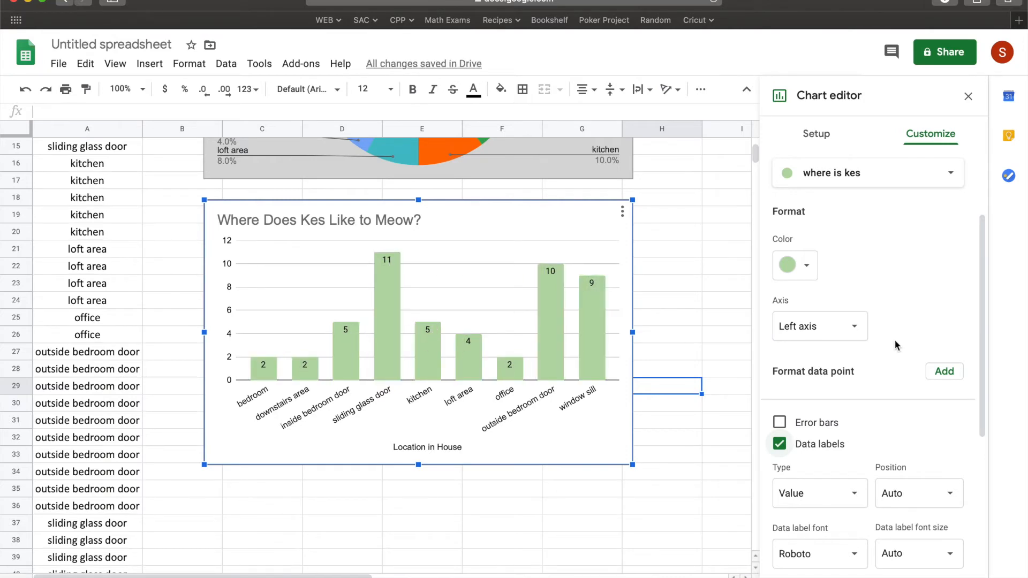
{"action": "scroll", "coordinate": [857, 409], "scroll_direction": "down", "scroll_amount": 5}
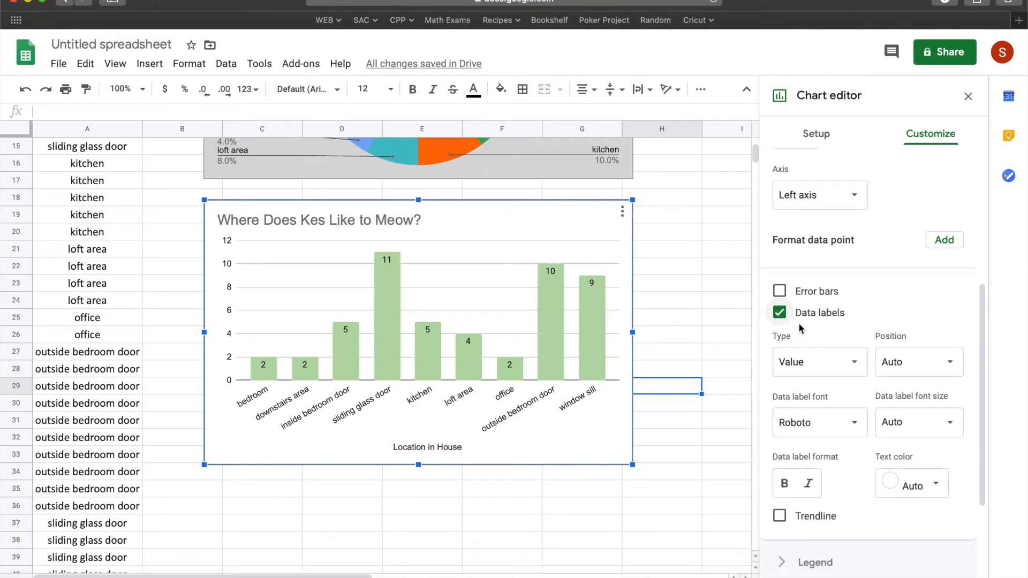
{"action": "left_click", "coordinate": [780, 314]}
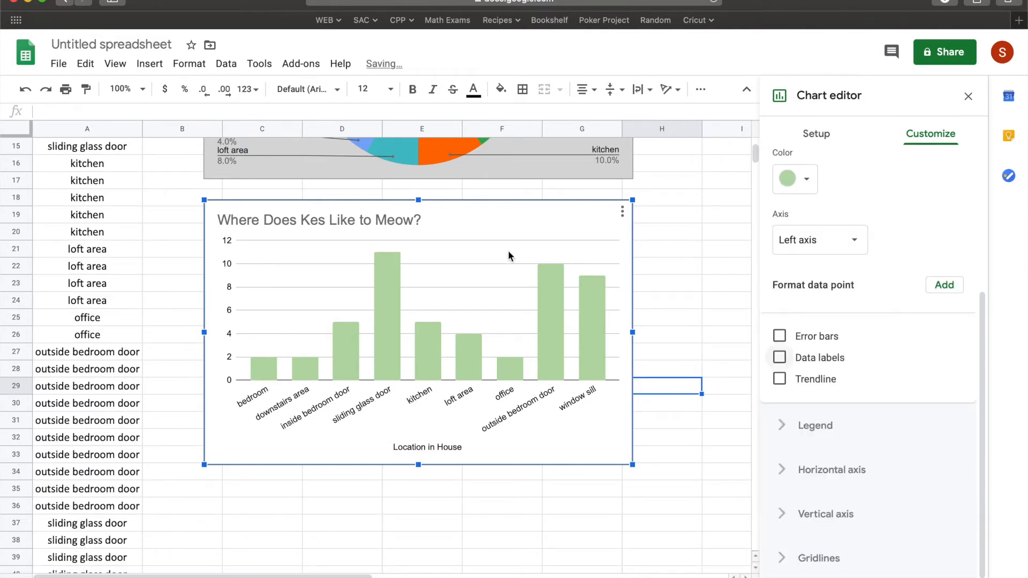
{"action": "left_click", "coordinate": [780, 357]}
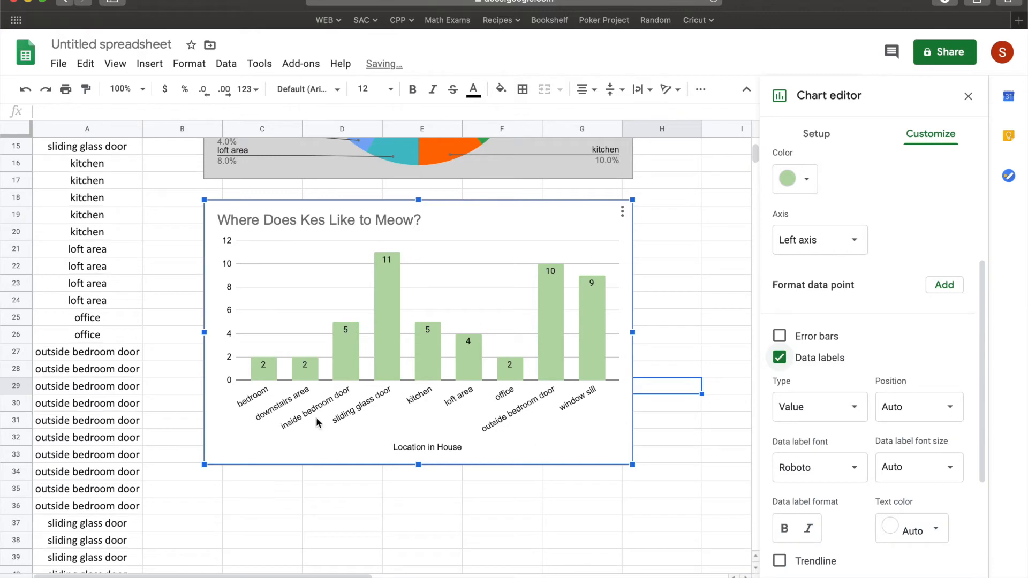
Change the column chart of where Kes meows to a standard, unstacked bar chart and finish editing it.
{"action": "scroll", "coordinate": [702, 423], "scroll_direction": "up", "scroll_amount": 2}
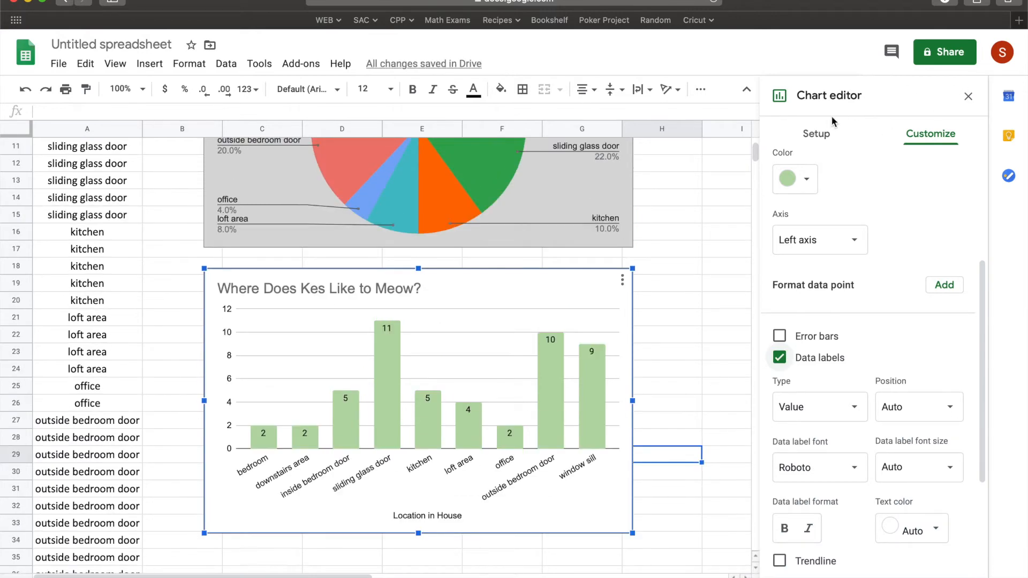
{"action": "left_click", "coordinate": [827, 137]}
{"action": "left_click", "coordinate": [871, 196]}
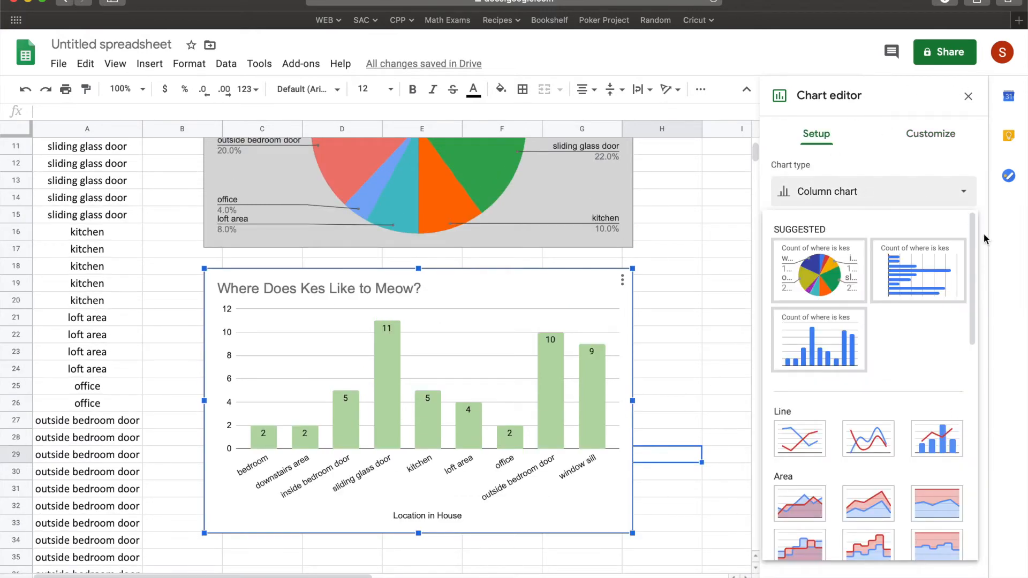
{"action": "scroll", "coordinate": [868, 281], "scroll_direction": "down", "scroll_amount": 10}
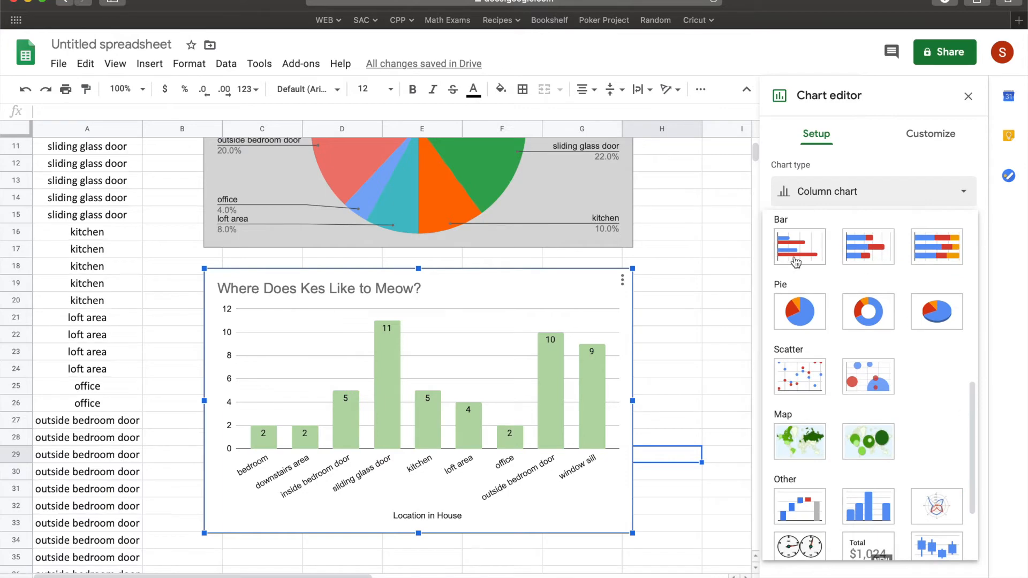
{"action": "left_click", "coordinate": [796, 261]}
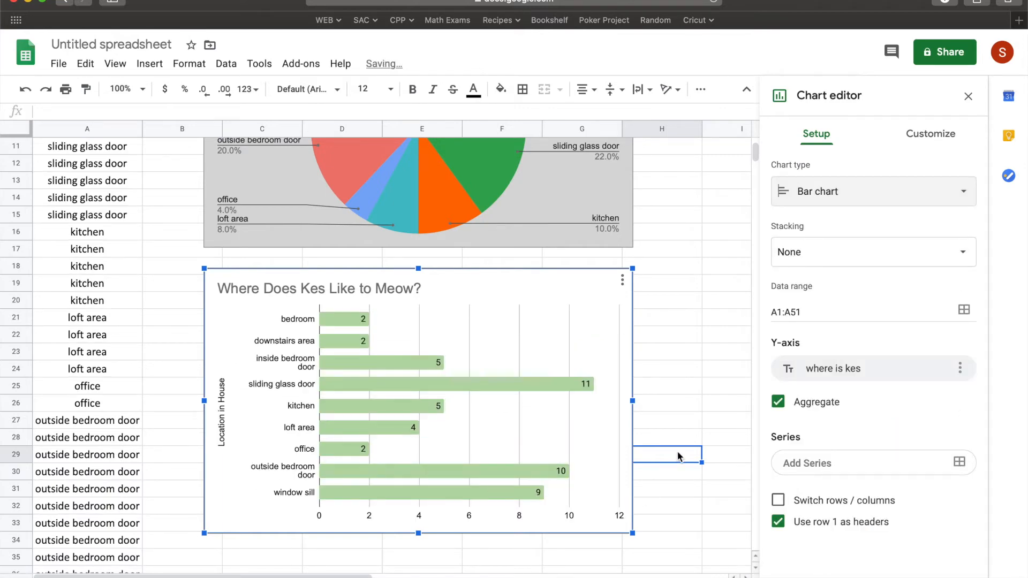
{"action": "left_click", "coordinate": [708, 335]}
Look over the pie chart and the bar chart of where Kes meows.
{"action": "scroll", "coordinate": [727, 294], "scroll_direction": "up", "scroll_amount": 5}
{"action": "scroll", "coordinate": [727, 296], "scroll_direction": "right", "scroll_amount": 3}
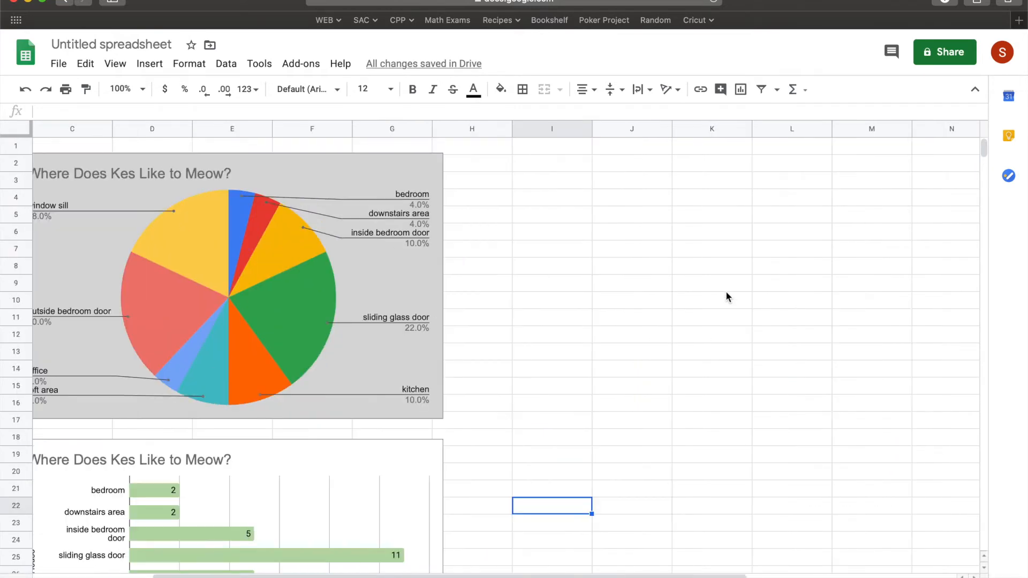
{"action": "scroll", "coordinate": [726, 296], "scroll_direction": "left", "scroll_amount": 2}
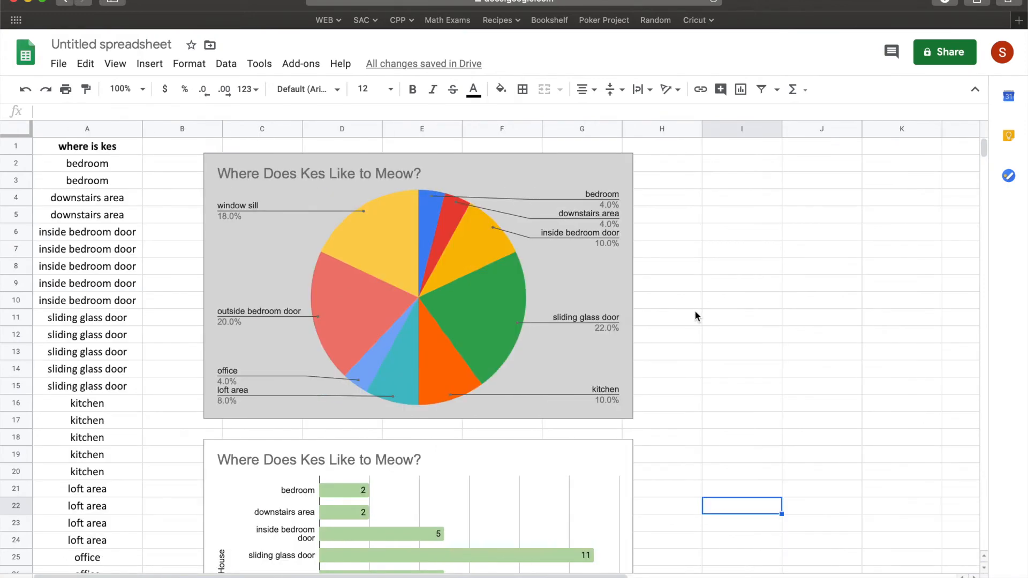
{"action": "scroll", "coordinate": [695, 312], "scroll_direction": "down", "scroll_amount": 5}
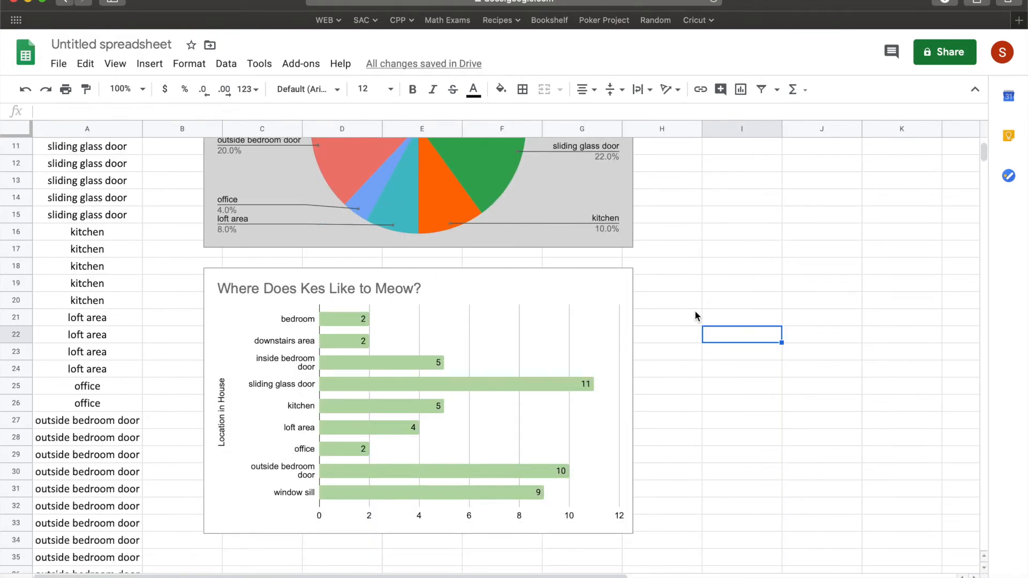
{"action": "scroll", "coordinate": [695, 316], "scroll_direction": "up", "scroll_amount": 4}
{"action": "scroll", "coordinate": [750, 251], "scroll_direction": "down", "scroll_amount": 1}
{"action": "scroll", "coordinate": [750, 249], "scroll_direction": "up", "scroll_amount": 1}
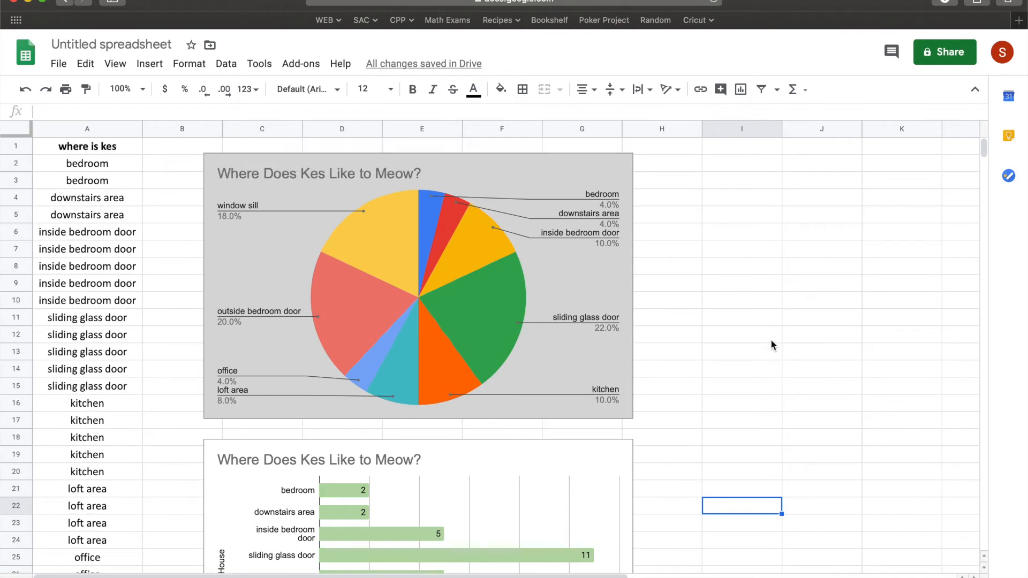
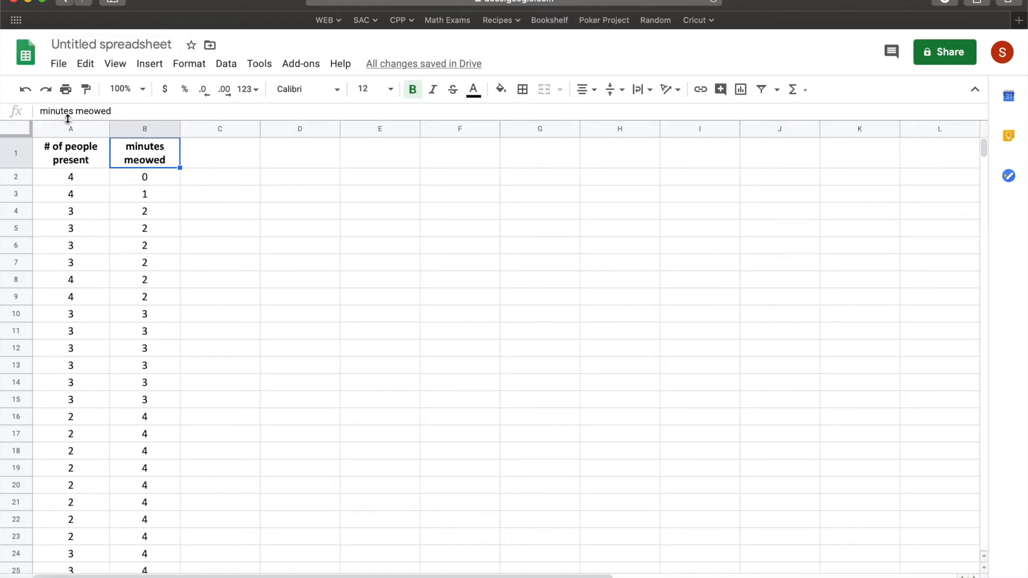
Insert a chart from the # of people present and minutes meowed columns, and move it clear of the data.
{"action": "left_click_drag", "start_coordinate": [65, 129], "coordinate": [142, 129]}
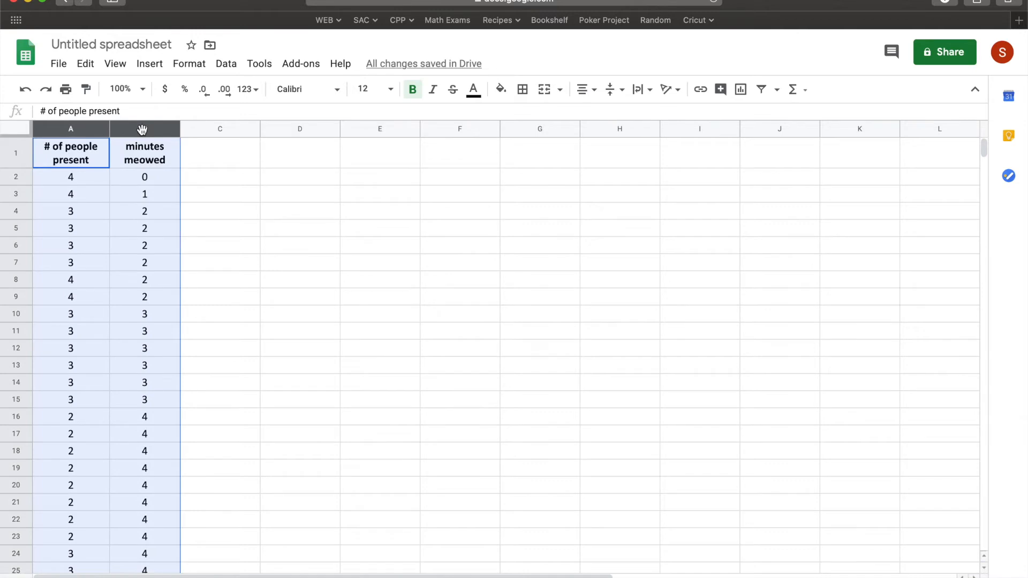
{"action": "left_click", "coordinate": [153, 64]}
{"action": "left_click", "coordinate": [182, 144]}
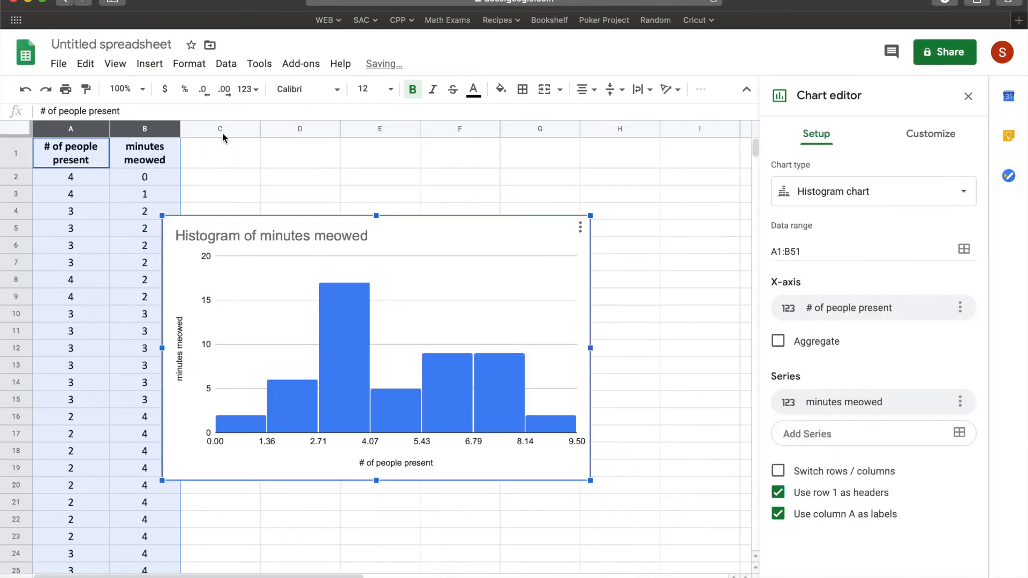
{"action": "left_click_drag", "start_coordinate": [423, 216], "coordinate": [492, 178]}
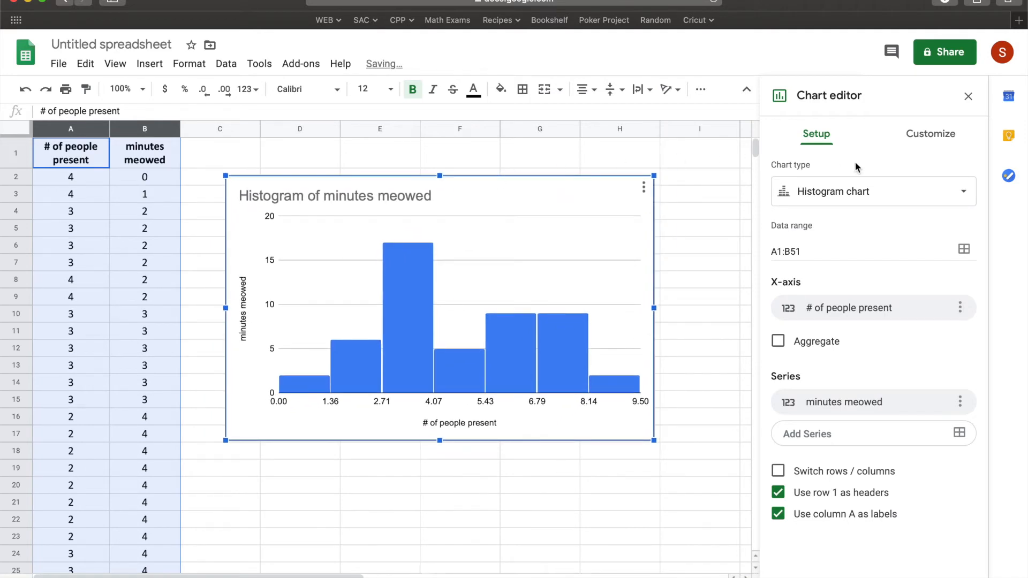
Change the new minutes meowed chart from a histogram to a scatter chart and finish editing it.
{"action": "left_click", "coordinate": [839, 197]}
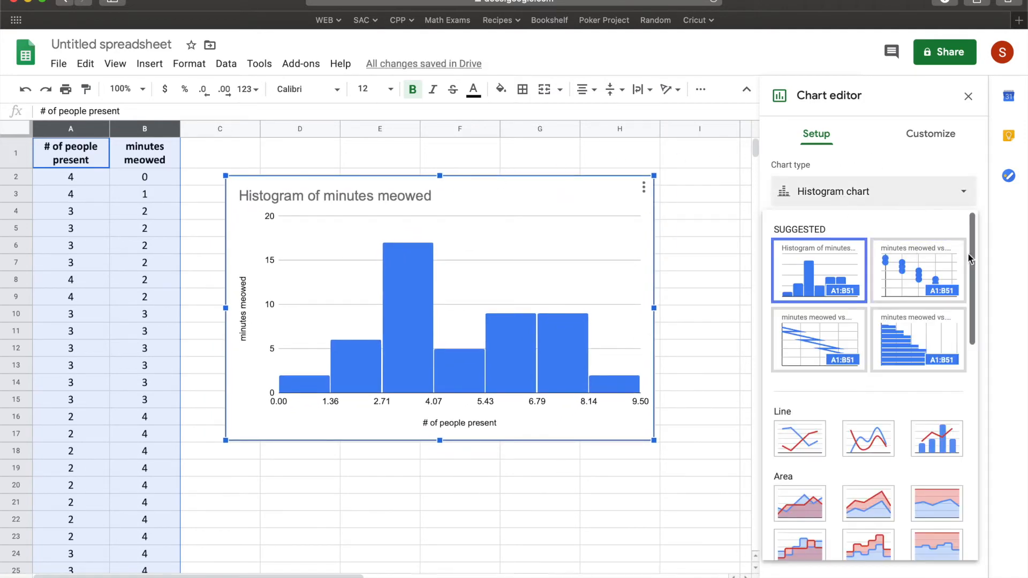
{"action": "left_click_drag", "start_coordinate": [971, 258], "coordinate": [972, 461]}
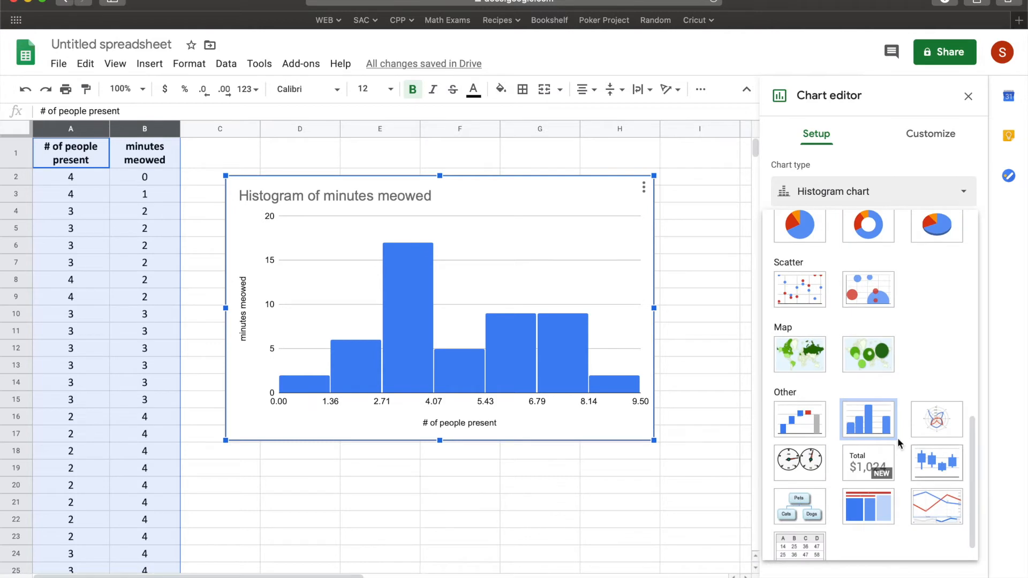
{"action": "left_click", "coordinate": [800, 284]}
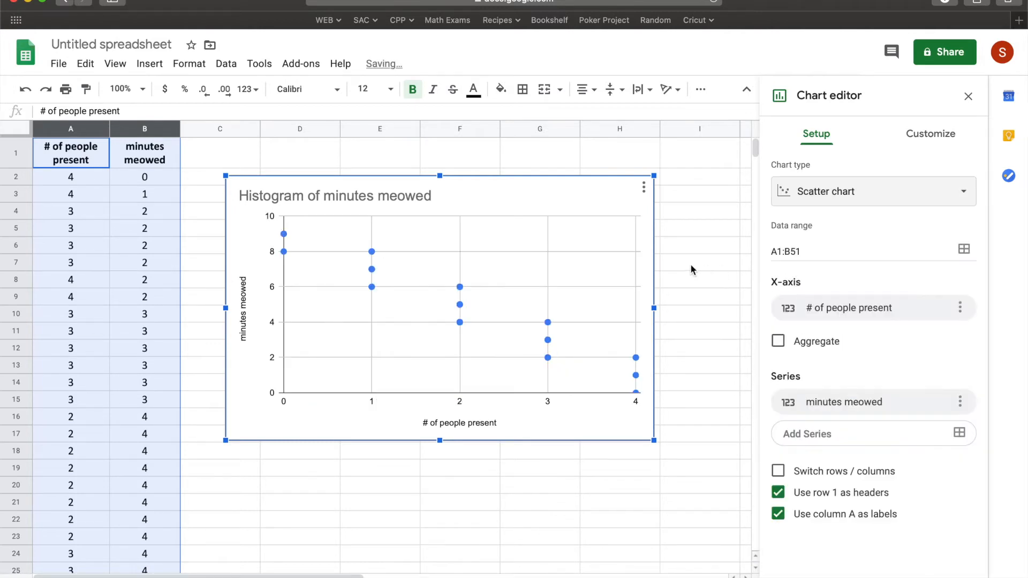
{"action": "left_click", "coordinate": [699, 330]}
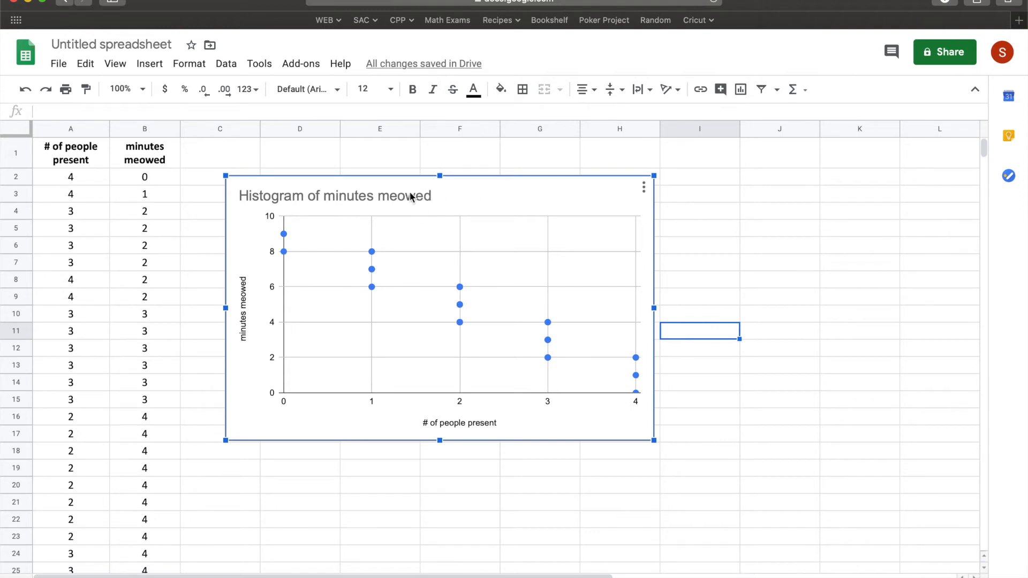
Change the scatter chart's title to "Does the Number of People Present Affect How Long Kes Likes to Meow?".
{"action": "double_click", "coordinate": [337, 198]}
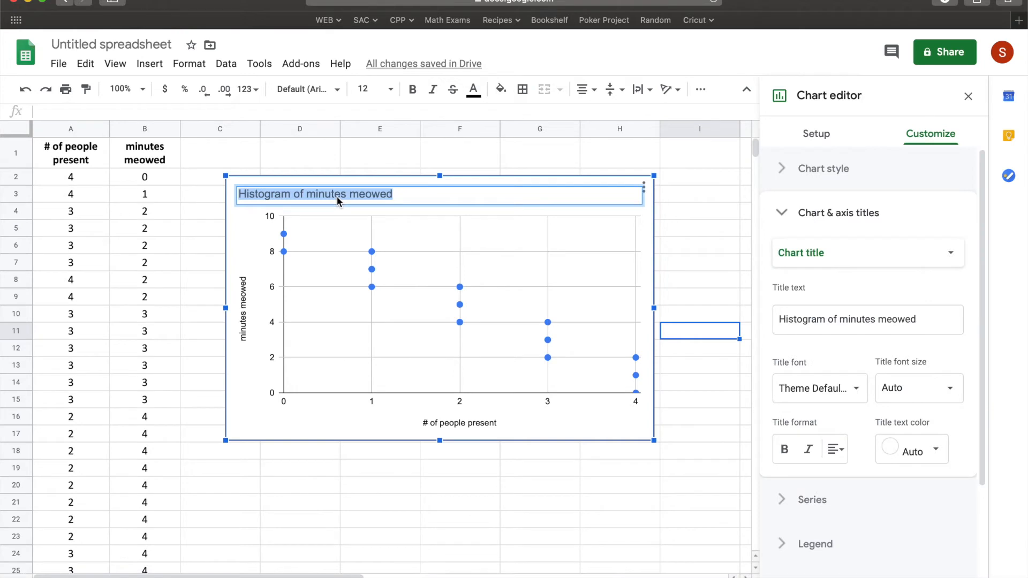
{"action": "key", "text": "BackSpace"}
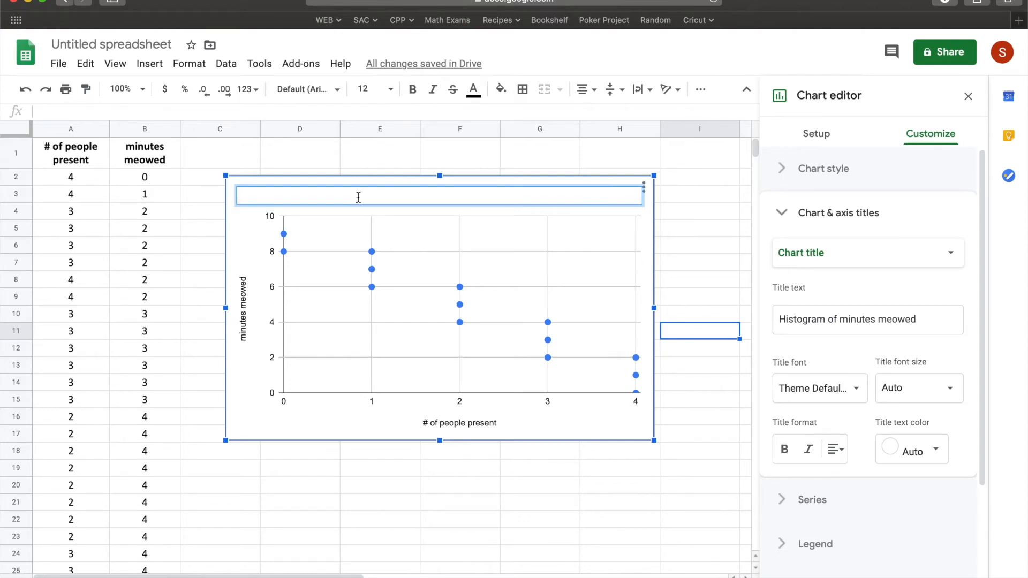
{"action": "type", "text": "Does the Number o"}
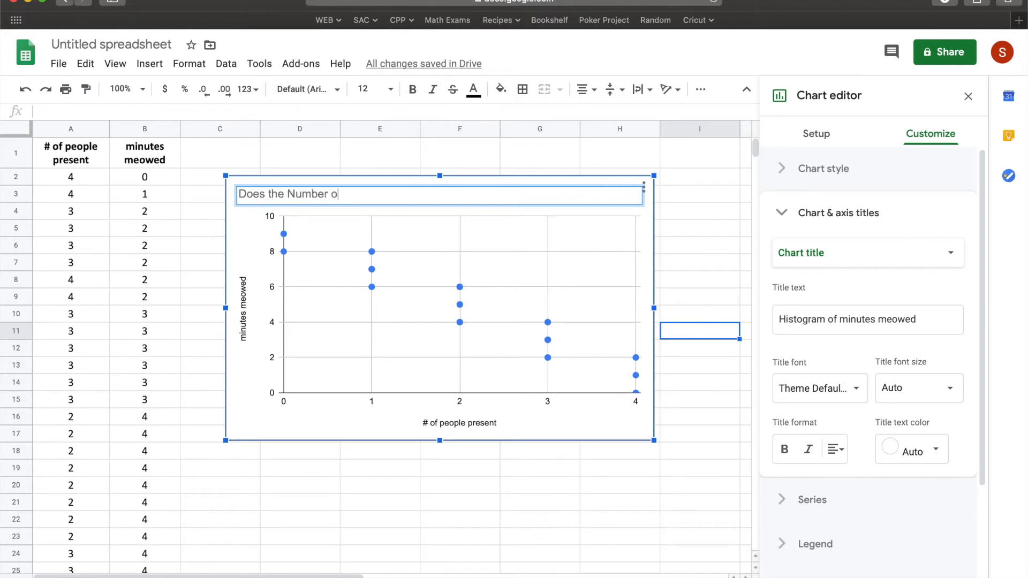
{"action": "type", "text": "f People Present Affect"}
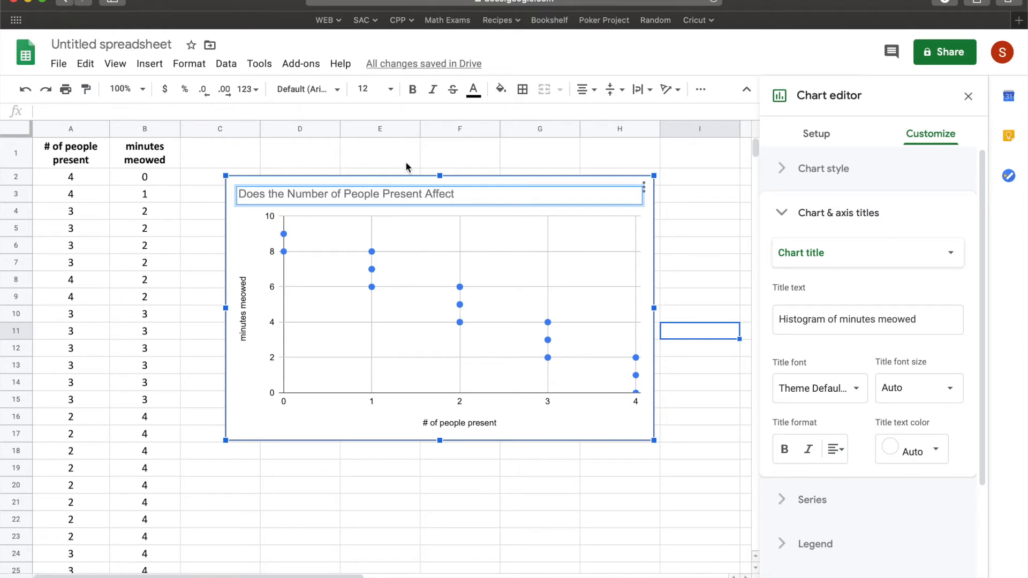
{"action": "left_click_drag", "start_coordinate": [427, 195], "coordinate": [456, 197]}
{"action": "left_click", "coordinate": [481, 196]}
{"action": "type", "text": "How Long Kes Likes to Meow?"}
{"action": "key", "text": "Return"}
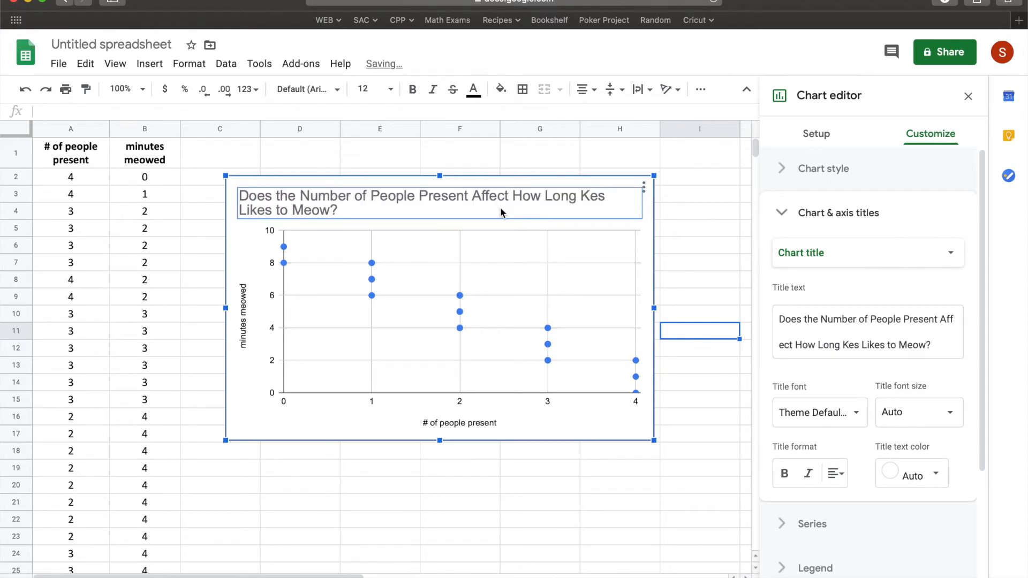
Change the scatter chart's horizontal axis title to "Number of People Present".
{"action": "left_click", "coordinate": [680, 231]}
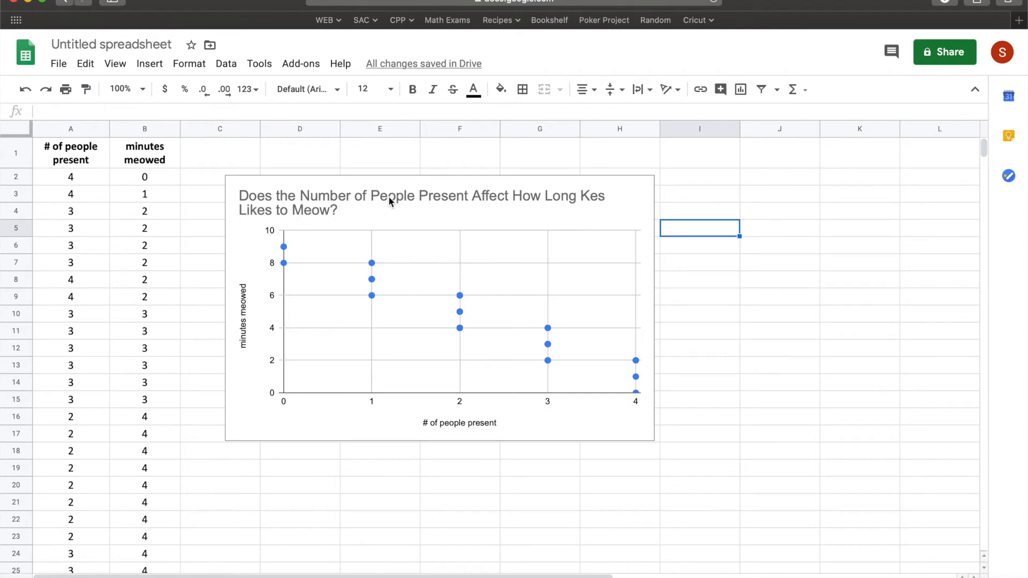
{"action": "left_click", "coordinate": [472, 199]}
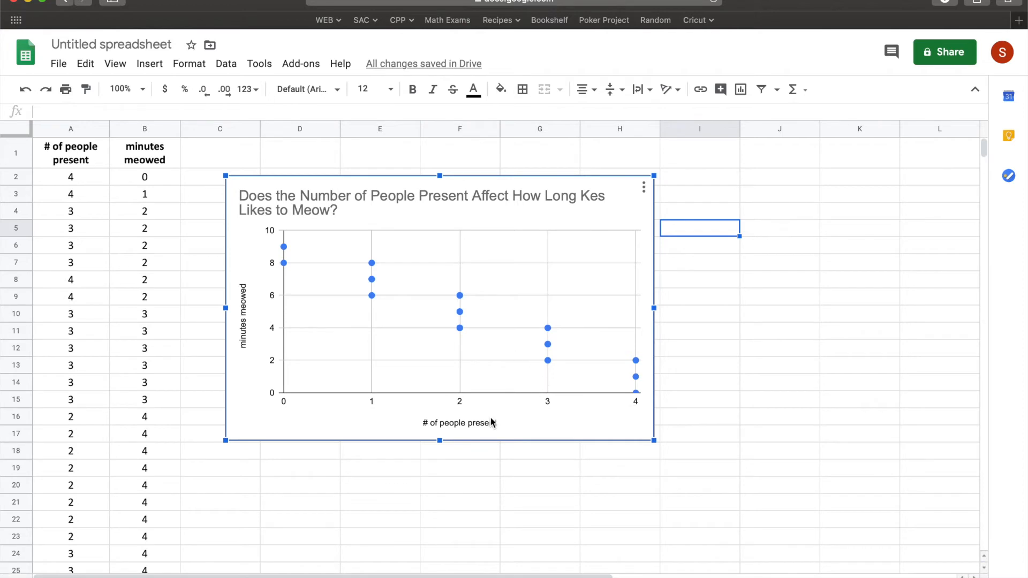
{"action": "double_click", "coordinate": [456, 424]}
{"action": "key", "text": "BackSpace"}
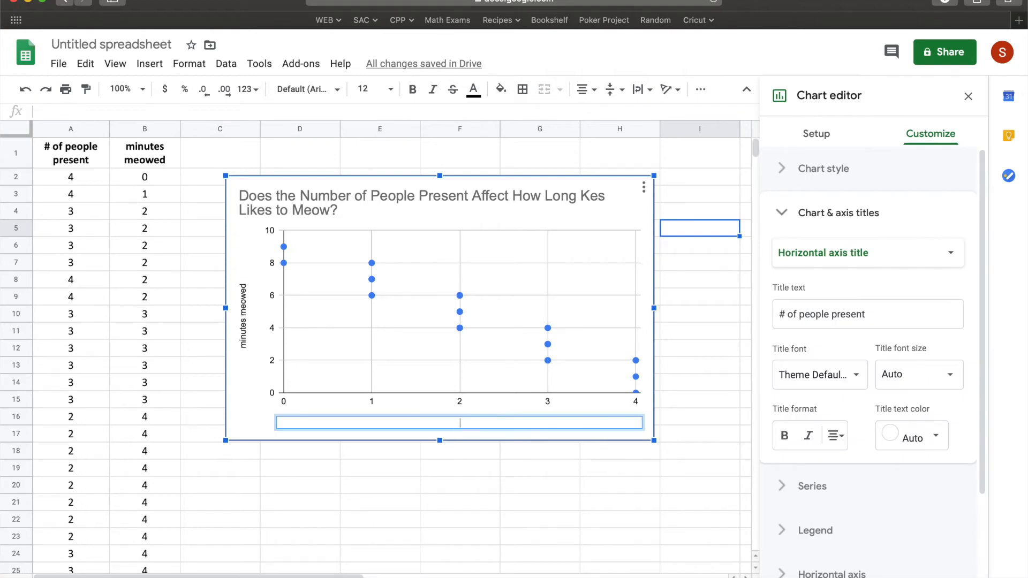
{"action": "type", "text": "Number of Peopl"}
{"action": "key", "text": "BackSpace"}
{"action": "key", "text": "BackSpace"}
{"action": "key", "text": "BackSpace"}
{"action": "key", "text": "BackSpace"}
{"action": "key", "text": "BackSpace"}
{"action": "key", "text": "BackSpace"}
{"action": "key", "text": "BackSpace"}
{"action": "key", "text": "BackSpace"}
{"action": "type", "text": "Present (in people)"}
{"action": "key", "text": "BackSpace"}
{"action": "key", "text": "BackSpace"}
{"action": "key", "text": "BackSpace"}
{"action": "key", "text": "BackSpace"}
{"action": "key", "text": "BackSpace"}
{"action": "key", "text": "BackSpace"}
{"action": "key", "text": "BackSpace"}
{"action": "key", "text": "BackSpace"}
{"action": "key", "text": "BackSpace"}
{"action": "key", "text": "BackSpace"}
{"action": "key", "text": "BackSpace"}
{"action": "key", "text": "BackSpace"}
{"action": "type", "text": "Present"}
Change the scatter chart's vertical axis title to "Meow Lengths (in minutes)" and finish editing the chart.
{"action": "double_click", "coordinate": [243, 315]}
{"action": "type", "text": "minut"}
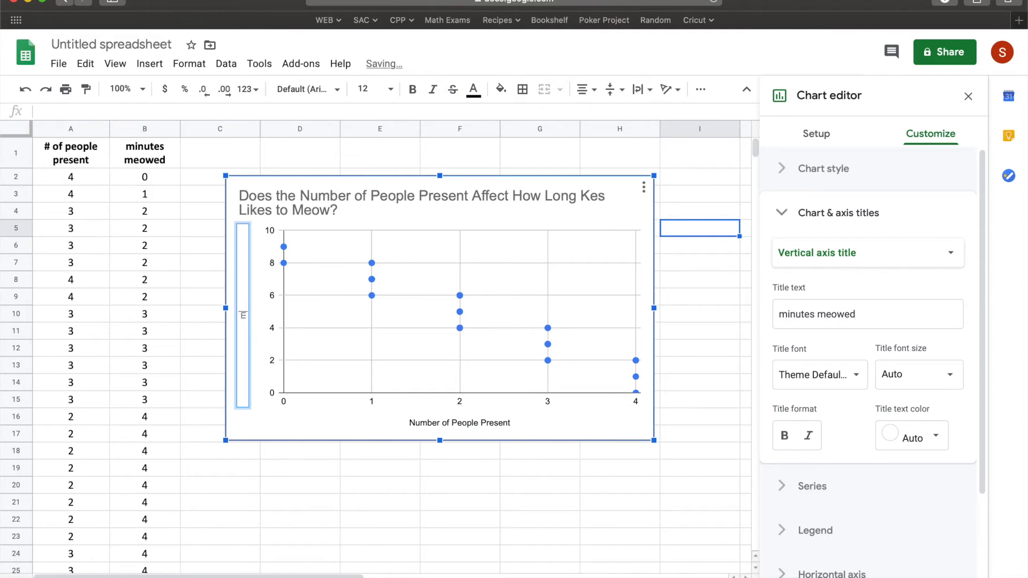
{"action": "type", "text": "Me"}
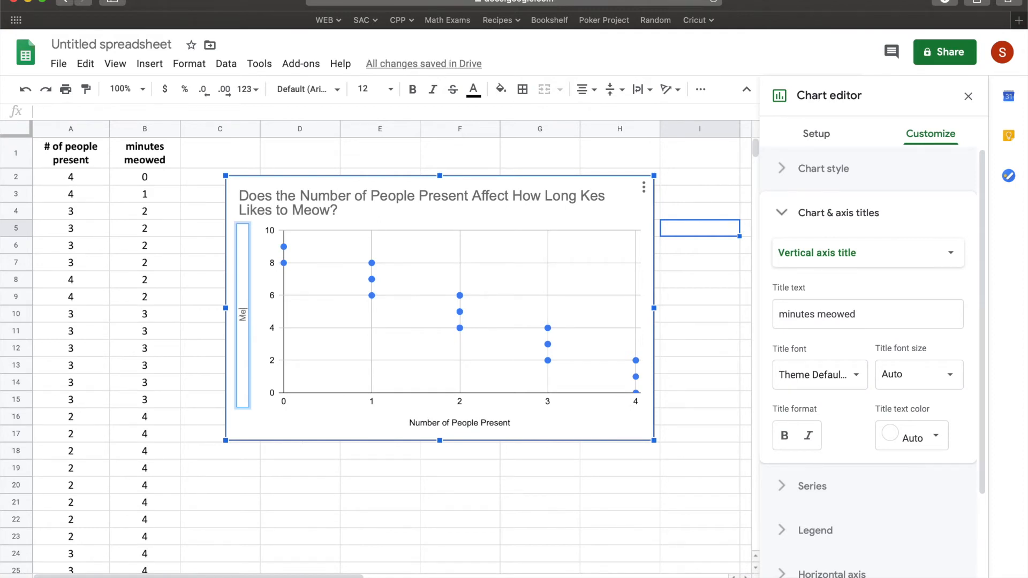
{"action": "type", "text": "ow Lengths (in) minutes)"}
{"action": "left_click", "coordinate": [284, 472]}
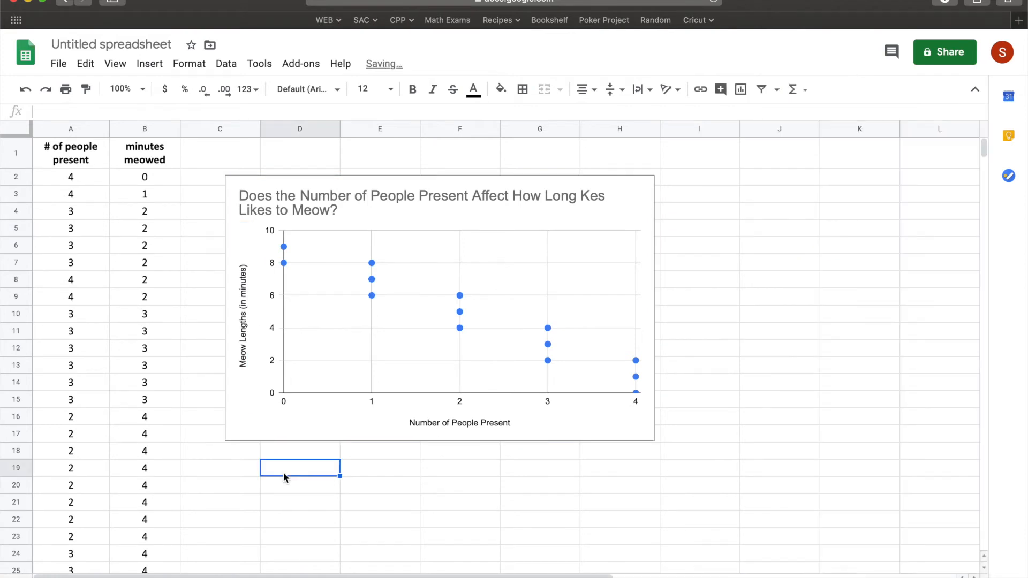
Add a linear trendline to the minutes meowed series of the scatter chart.
{"action": "left_click", "coordinate": [616, 182]}
{"action": "left_click", "coordinate": [644, 187]}
{"action": "left_click", "coordinate": [602, 210]}
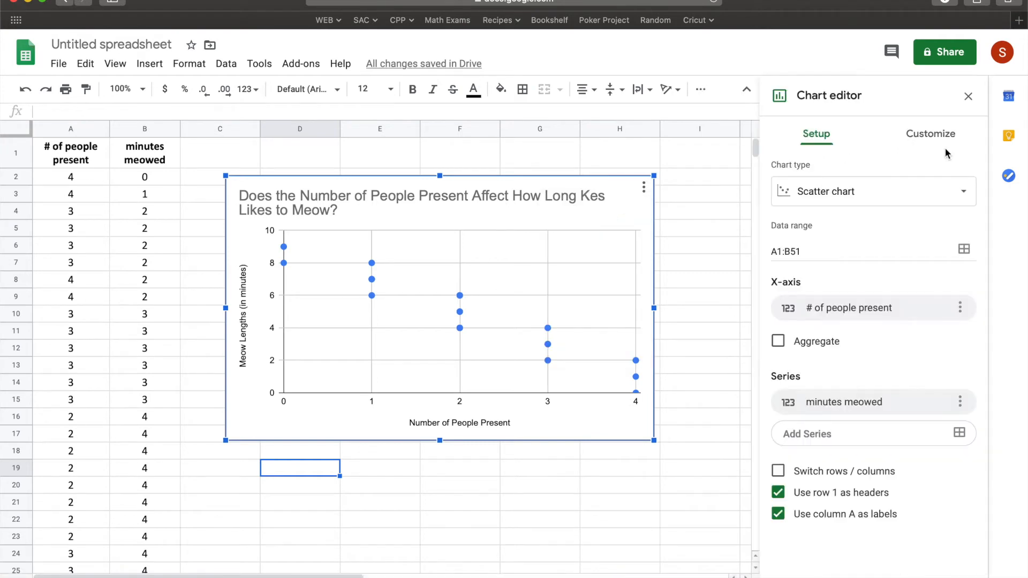
{"action": "left_click", "coordinate": [931, 134]}
{"action": "left_click", "coordinate": [839, 170]}
{"action": "left_click", "coordinate": [831, 170]}
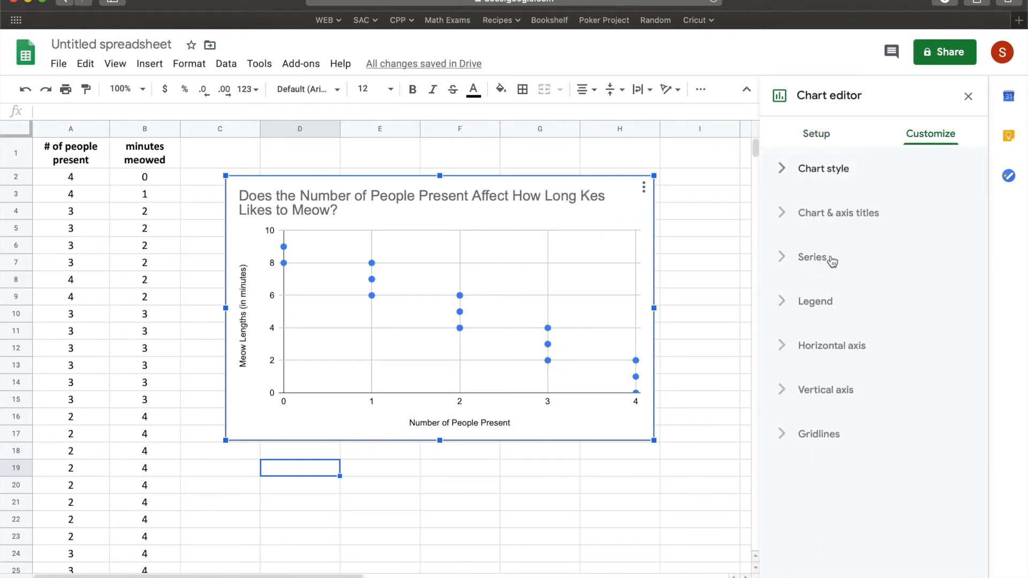
{"action": "left_click", "coordinate": [815, 263]}
{"action": "left_click", "coordinate": [809, 396]}
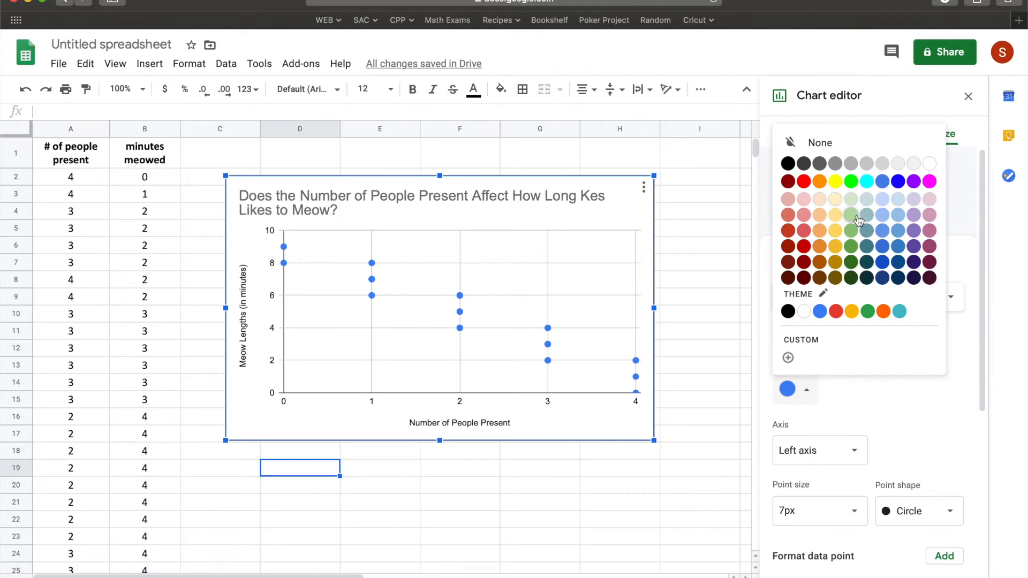
{"action": "left_click", "coordinate": [860, 391]}
{"action": "scroll", "coordinate": [854, 355], "scroll_direction": "down", "scroll_amount": 5}
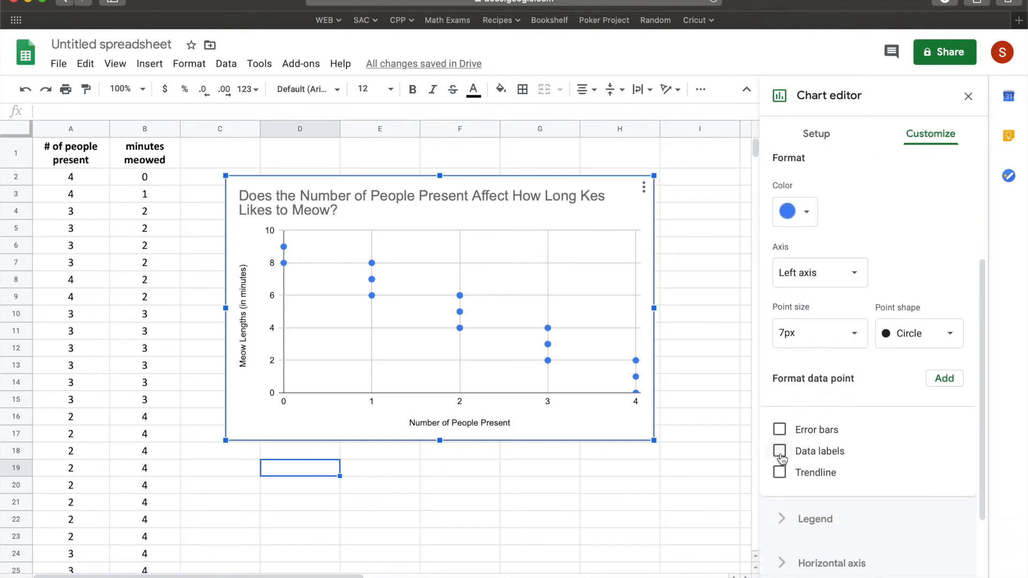
{"action": "left_click", "coordinate": [780, 474]}
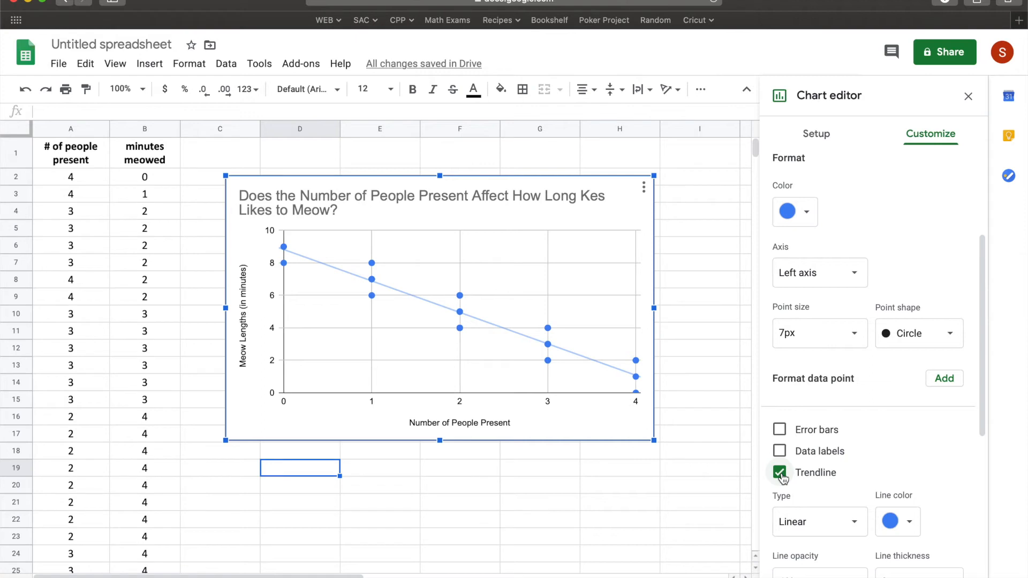
{"action": "scroll", "coordinate": [871, 473], "scroll_direction": "down", "scroll_amount": 4}
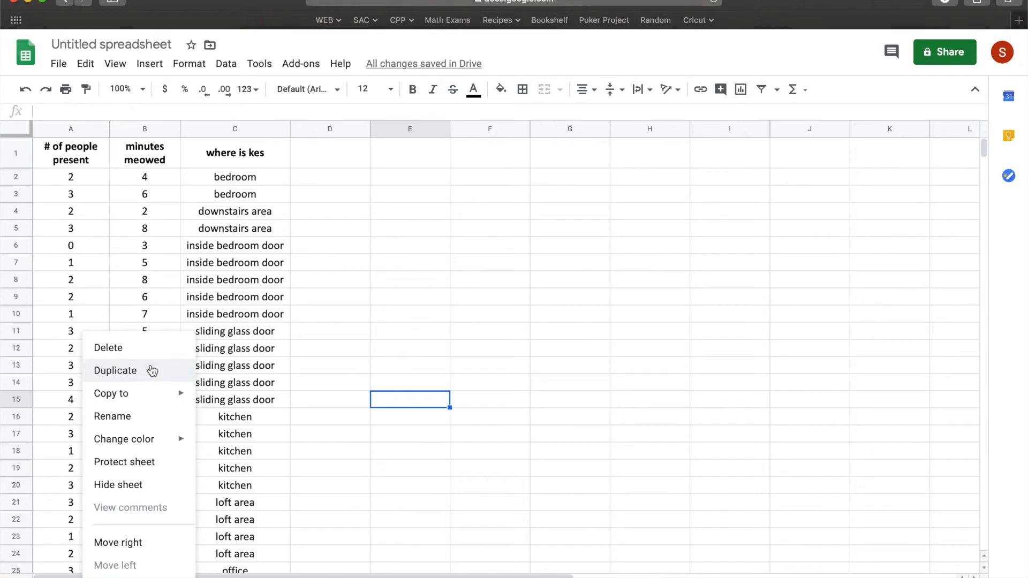
Duplicate the sheet with the original three-column data and delete the # of people present column from the copy.
{"action": "left_click", "coordinate": [151, 367]}
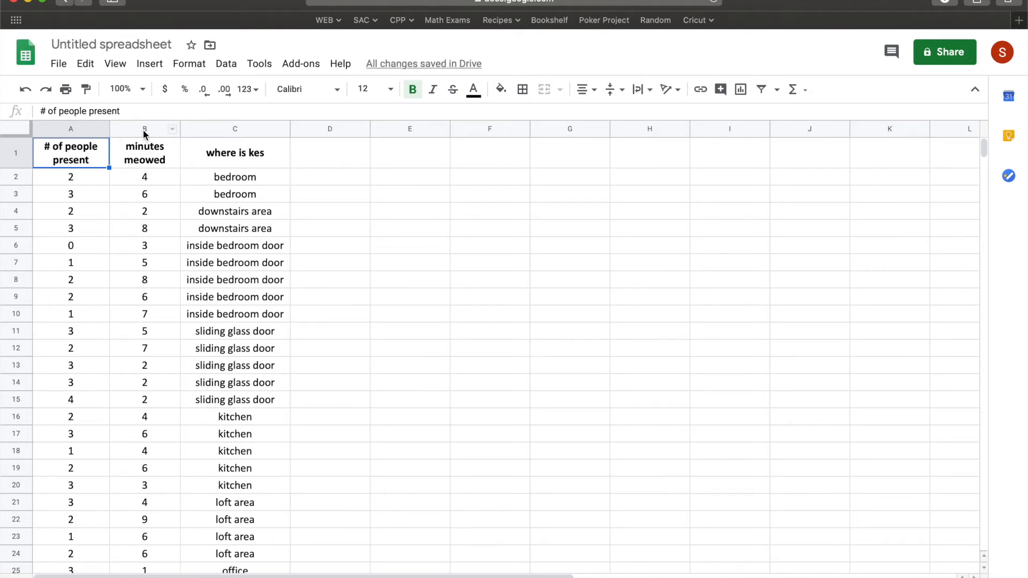
{"action": "left_click", "coordinate": [236, 153]}
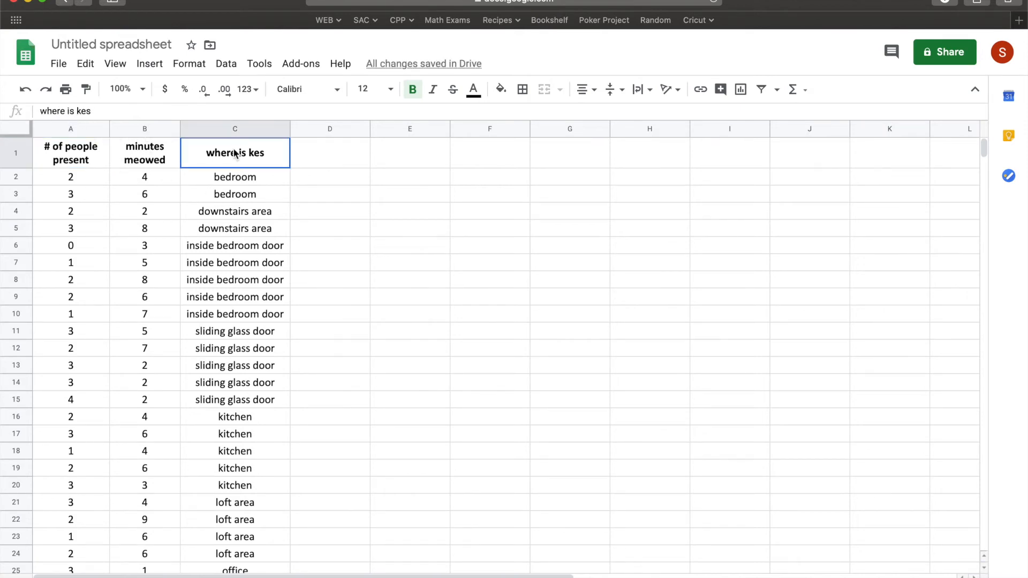
{"action": "left_click_drag", "start_coordinate": [236, 154], "coordinate": [236, 365]}
{"action": "key", "text": "ctrl+c"}
{"action": "left_click", "coordinate": [238, 230]}
{"action": "left_click_drag", "start_coordinate": [151, 153], "coordinate": [128, 369]}
{"action": "left_click", "coordinate": [82, 128]}
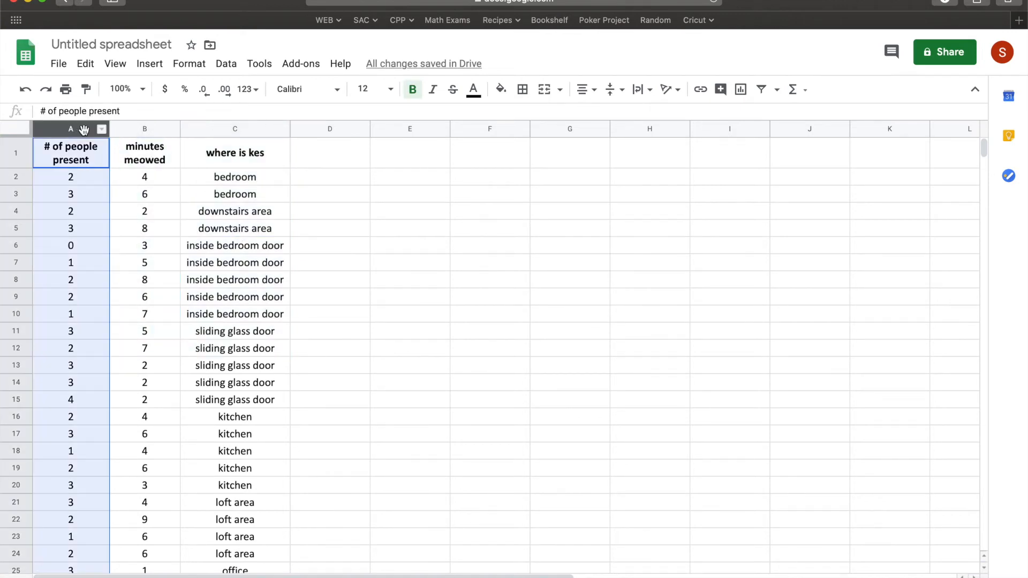
{"action": "left_click", "coordinate": [102, 129]}
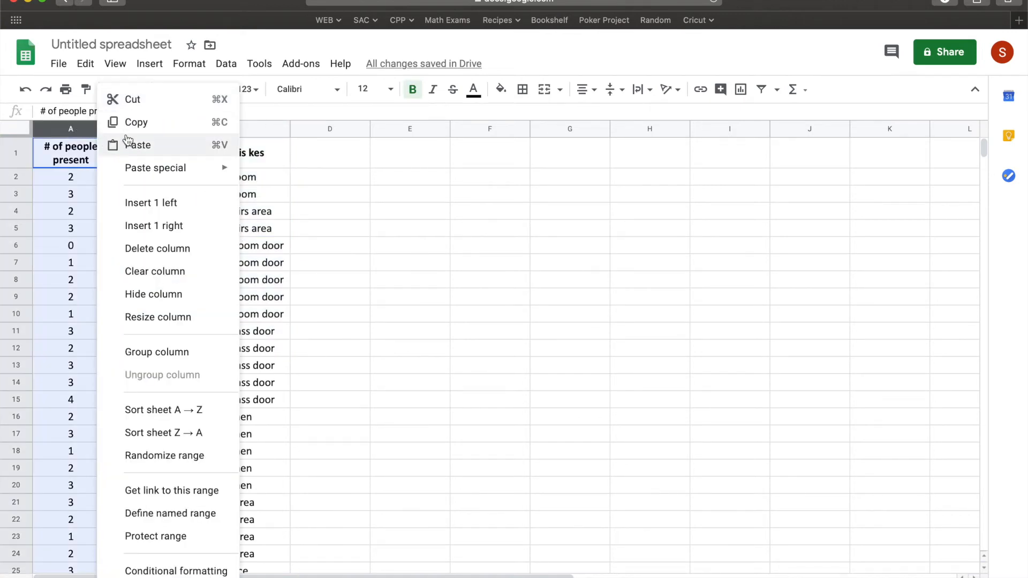
{"action": "left_click", "coordinate": [159, 250]}
{"action": "left_click", "coordinate": [138, 193]}
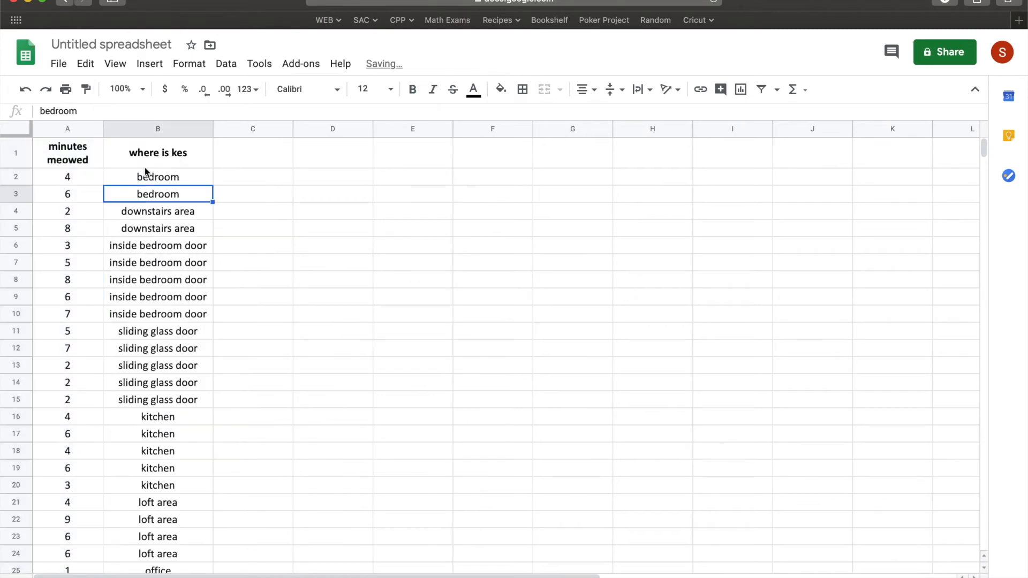
Move the where is kes column in front of the minutes meowed column.
{"action": "left_click", "coordinate": [161, 125]}
{"action": "left_click", "coordinate": [72, 127]}
{"action": "left_click", "coordinate": [142, 127]}
{"action": "left_click_drag", "start_coordinate": [142, 126], "coordinate": [66, 170]}
{"action": "left_click", "coordinate": [85, 128]}
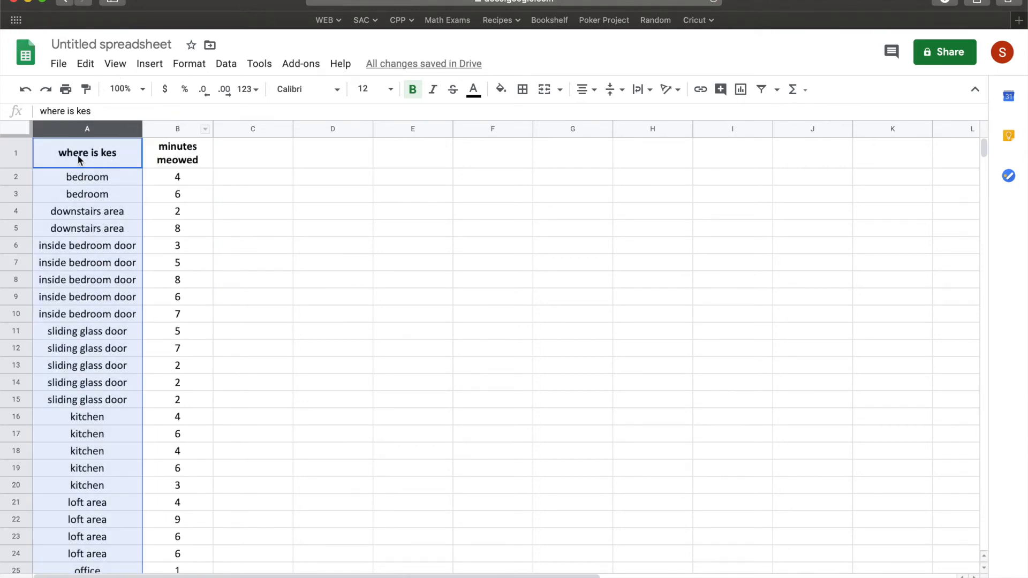
Insert a chart from the where is kes and minutes meowed columns, and move it clear of the data.
{"action": "left_click", "coordinate": [76, 136]}
{"action": "left_click", "coordinate": [90, 152]}
{"action": "left_click_drag", "start_coordinate": [94, 130], "coordinate": [155, 130]}
{"action": "left_click", "coordinate": [149, 63]}
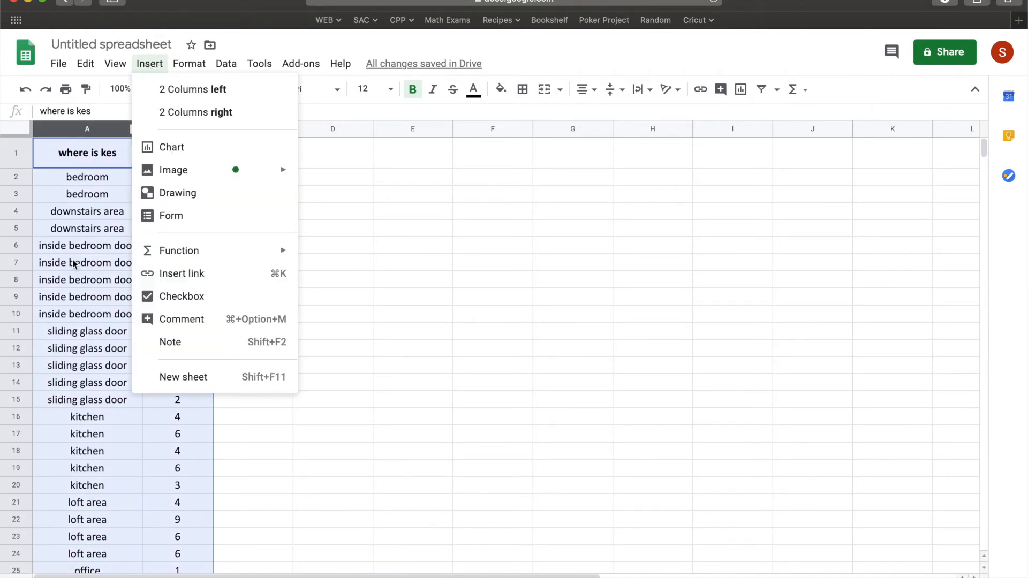
{"action": "left_click", "coordinate": [171, 147]}
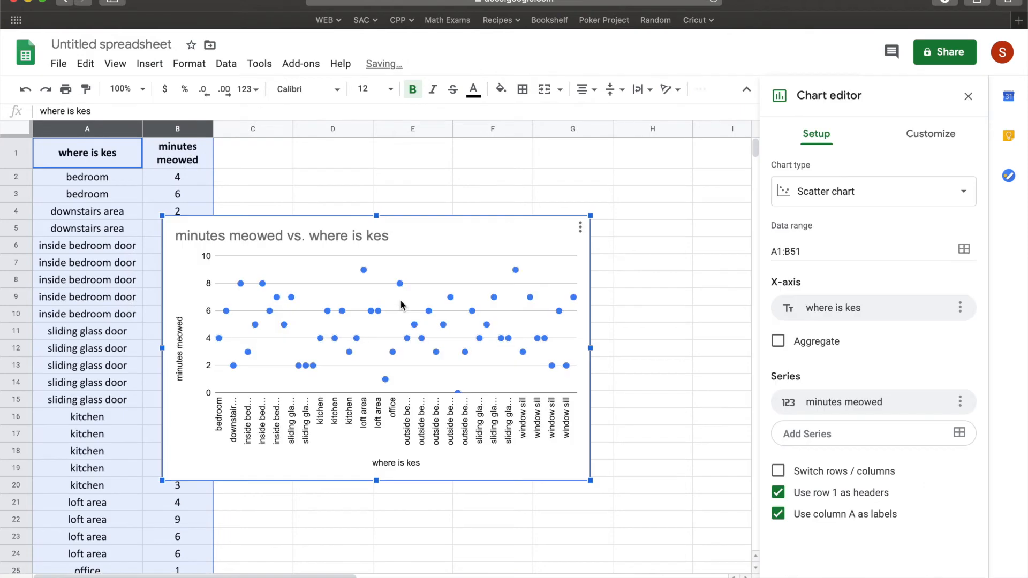
{"action": "left_click_drag", "start_coordinate": [479, 224], "coordinate": [574, 173]}
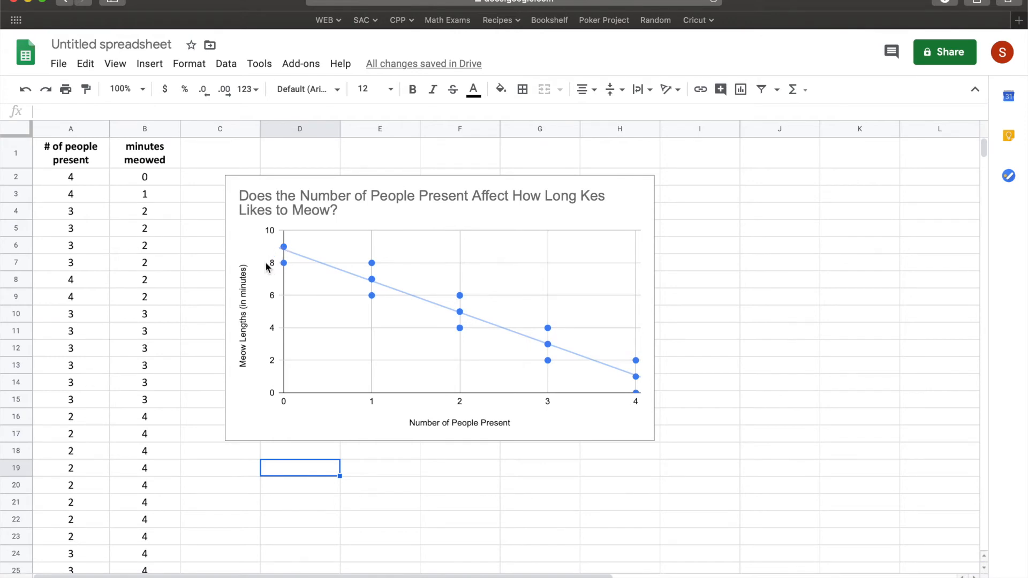
Look over the numeric data behind the people-versus-minutes scatter chart and the location entries in the where is kes column.
{"action": "scroll", "coordinate": [107, 410], "scroll_direction": "down", "scroll_amount": 20}
{"action": "scroll", "coordinate": [107, 410], "scroll_direction": "right", "scroll_amount": 1}
{"action": "scroll", "coordinate": [107, 412], "scroll_direction": "up", "scroll_amount": 10}
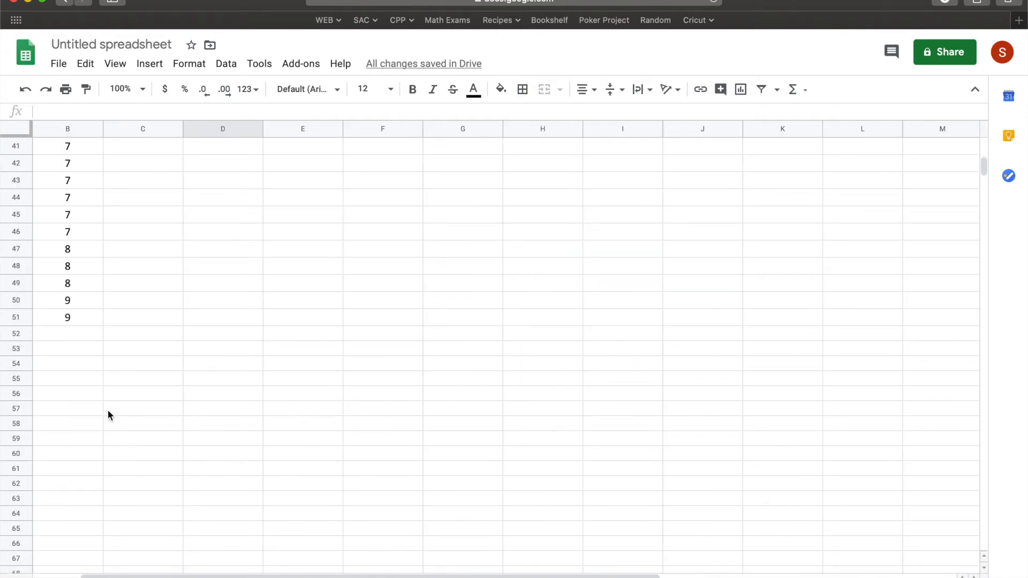
{"action": "left_click_drag", "start_coordinate": [69, 455], "coordinate": [69, 489]}
{"action": "scroll", "coordinate": [69, 489], "scroll_direction": "down", "scroll_amount": 5}
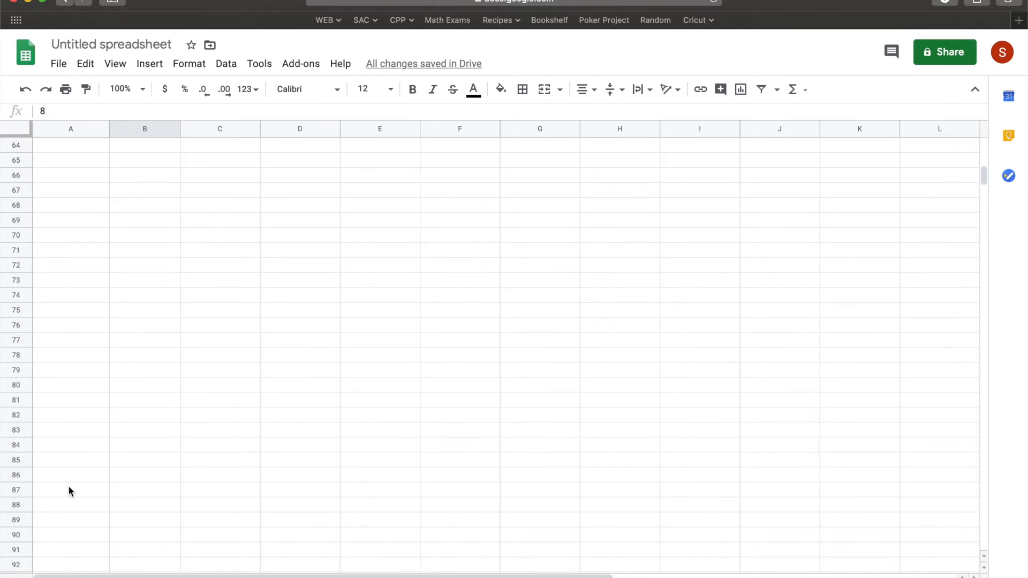
{"action": "scroll", "coordinate": [69, 488], "scroll_direction": "up", "scroll_amount": 5}
{"action": "scroll", "coordinate": [70, 489], "scroll_direction": "left", "scroll_amount": 1}
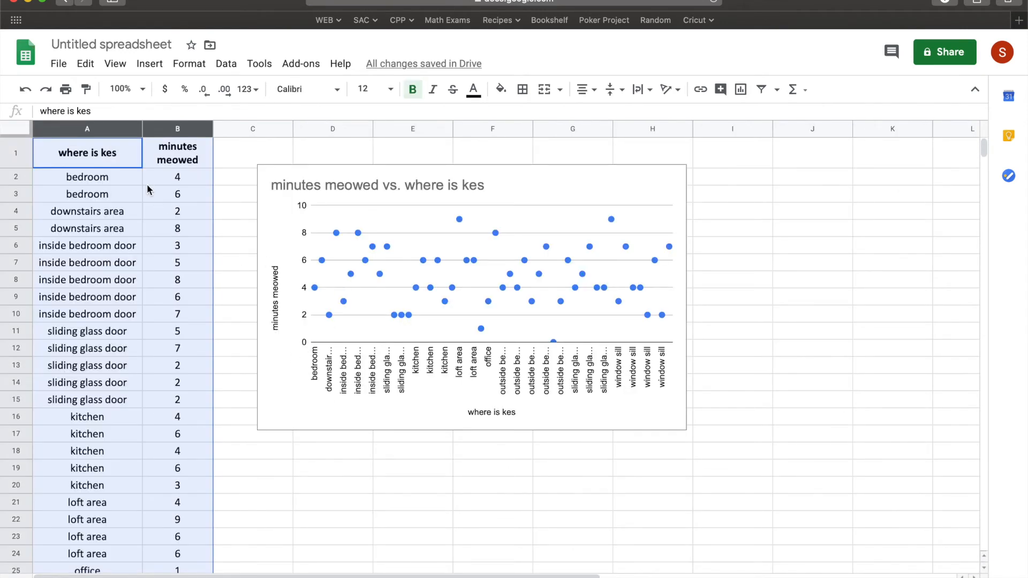
{"action": "left_click_drag", "start_coordinate": [127, 175], "coordinate": [87, 489]}
{"action": "scroll", "coordinate": [134, 353], "scroll_direction": "up", "scroll_amount": 3}
{"action": "scroll", "coordinate": [134, 353], "scroll_direction": "up", "scroll_amount": 8}
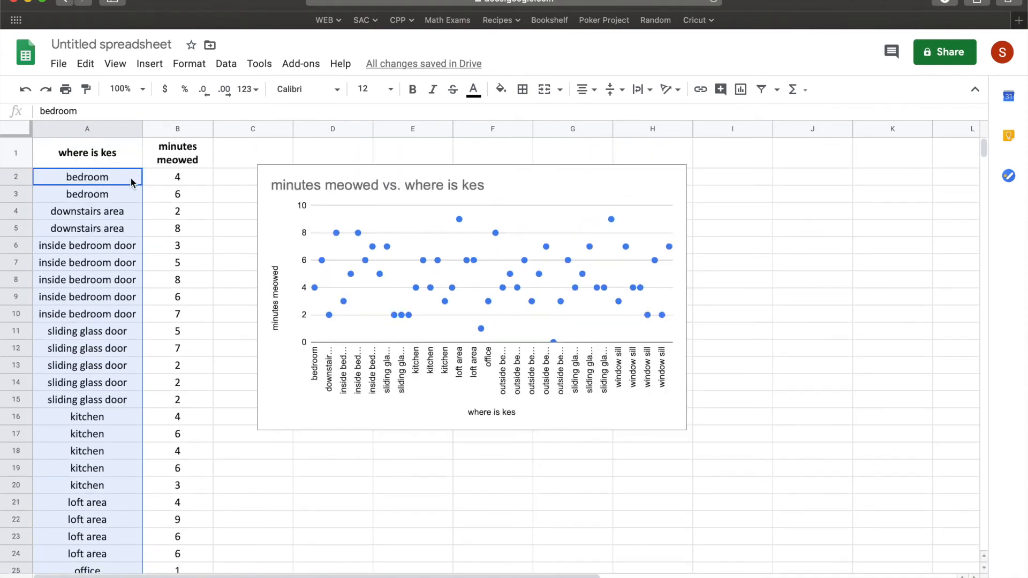
Delete the minutes meowed vs. where is kes chart.
{"action": "left_click", "coordinate": [132, 181]}
{"action": "left_click", "coordinate": [417, 178]}
{"action": "left_click", "coordinate": [671, 178]}
{"action": "left_click", "coordinate": [662, 215]}
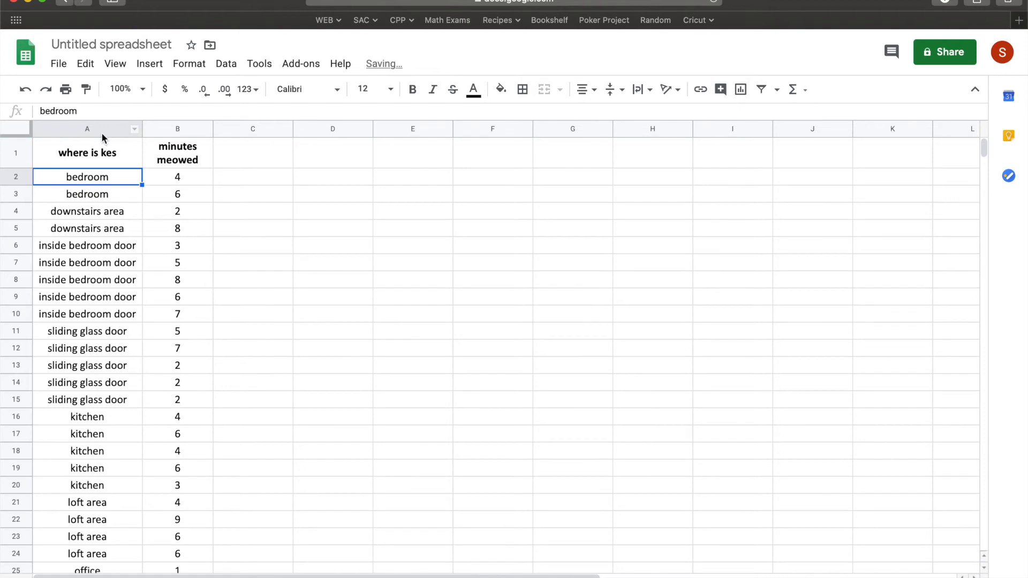
Copy the where is kes column into column F.
{"action": "left_click", "coordinate": [102, 132]}
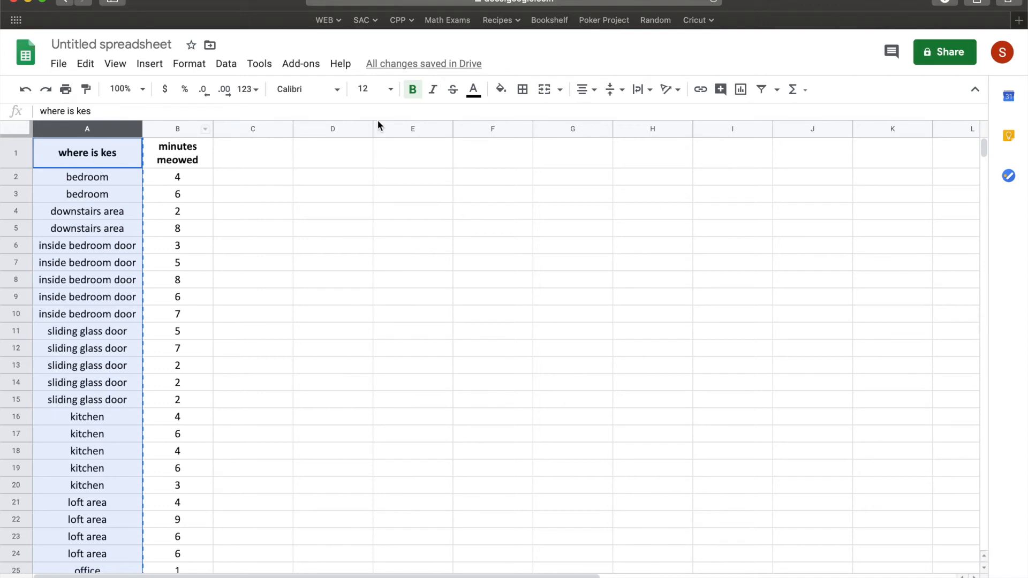
{"action": "left_click", "coordinate": [495, 128]}
{"action": "key", "text": "ctrl+v"}
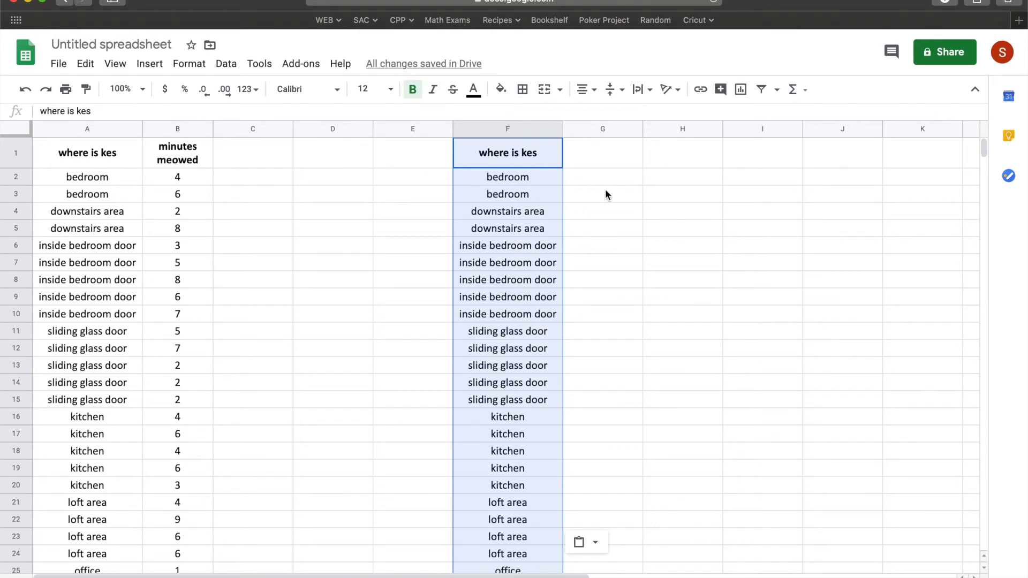
Remove the duplicate locations from column F, treating its first row as a header.
{"action": "left_click", "coordinate": [777, 89]}
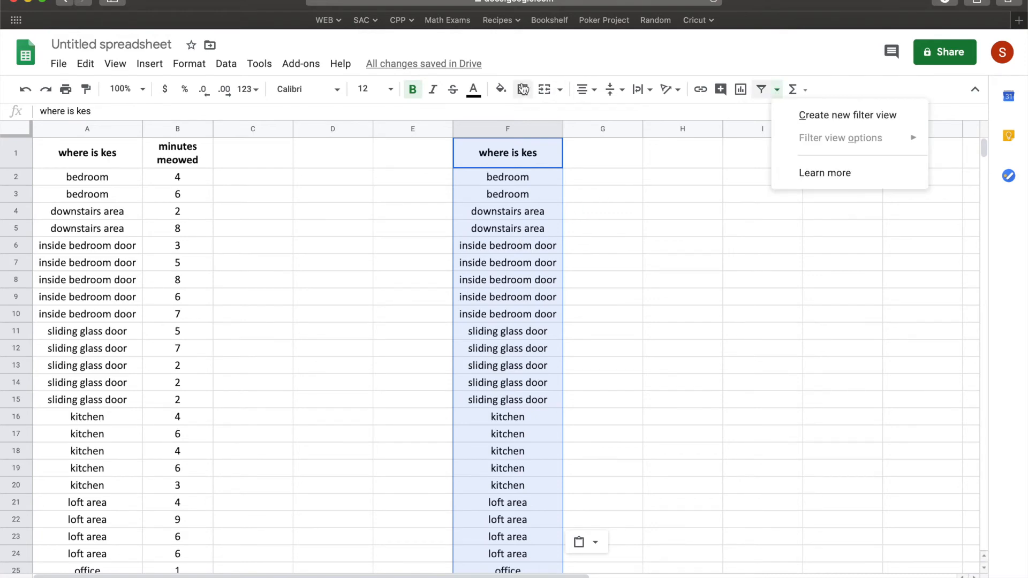
{"action": "left_click", "coordinate": [226, 63]}
{"action": "mouse_move", "coordinate": [258, 65]}
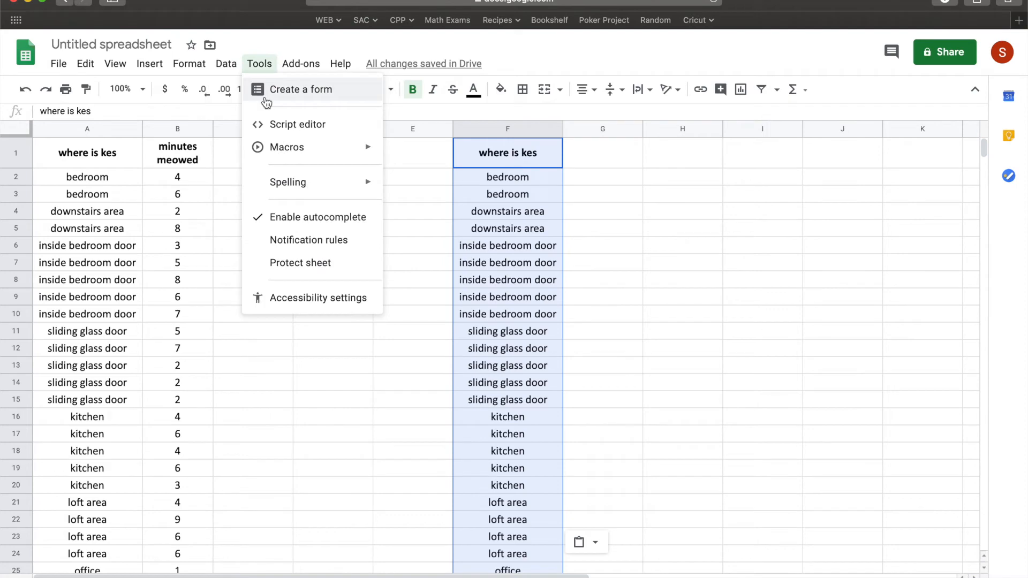
{"action": "mouse_move", "coordinate": [226, 64]}
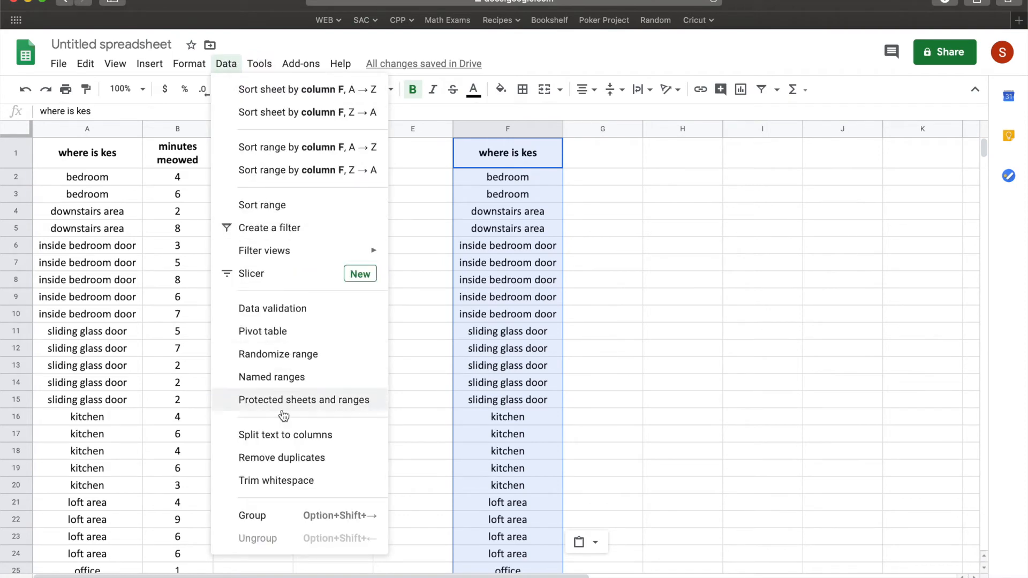
{"action": "left_click", "coordinate": [293, 459]}
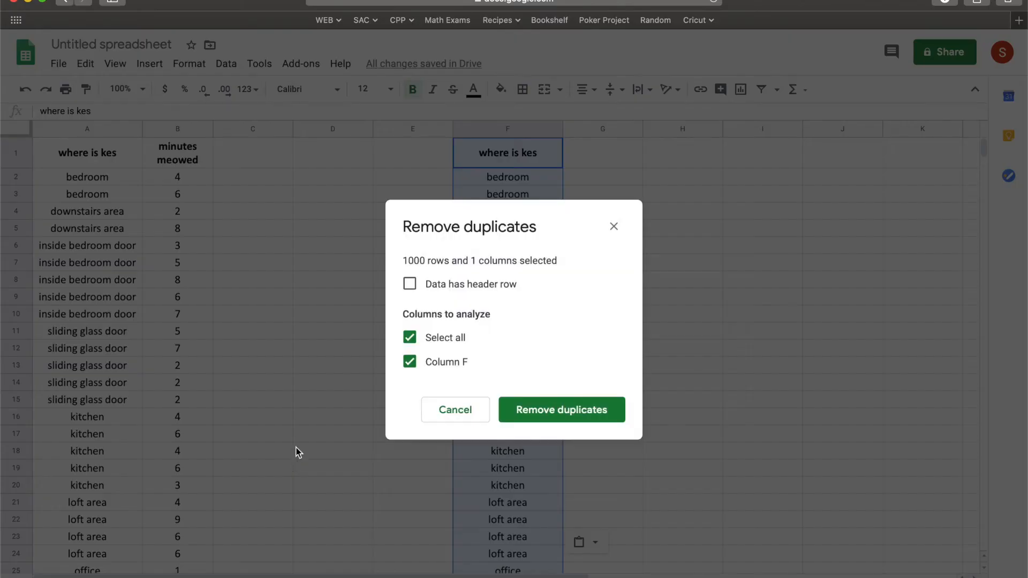
{"action": "left_click", "coordinate": [410, 286]}
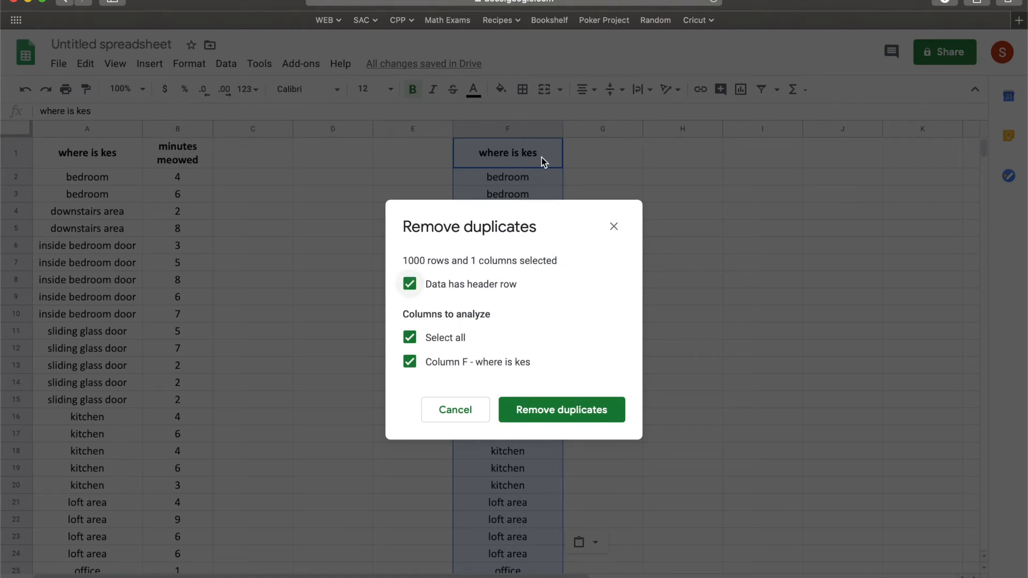
{"action": "left_click", "coordinate": [542, 418]}
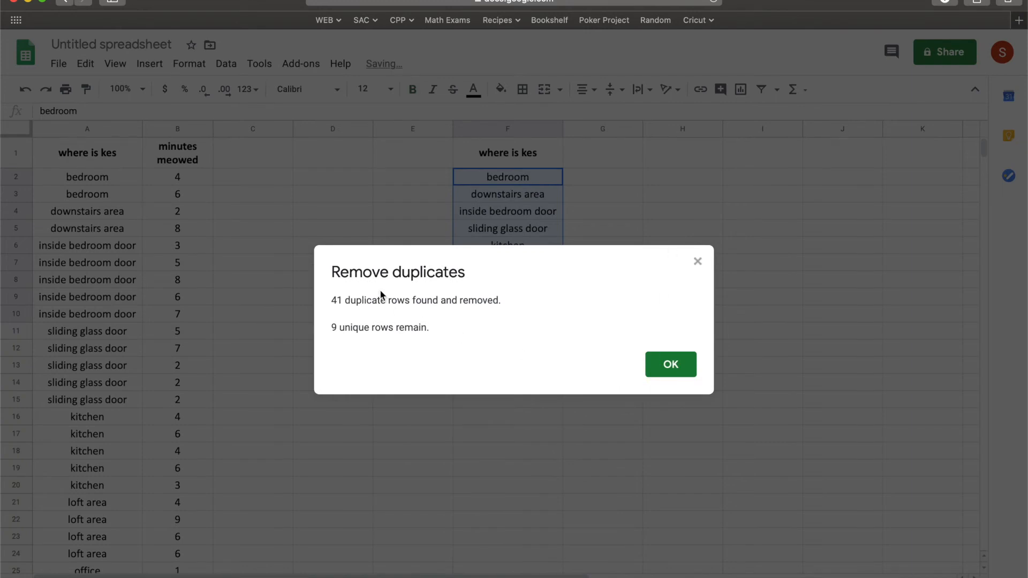
{"action": "left_click_drag", "start_coordinate": [360, 299], "coordinate": [506, 302]}
{"action": "left_click_drag", "start_coordinate": [362, 323], "coordinate": [440, 326]}
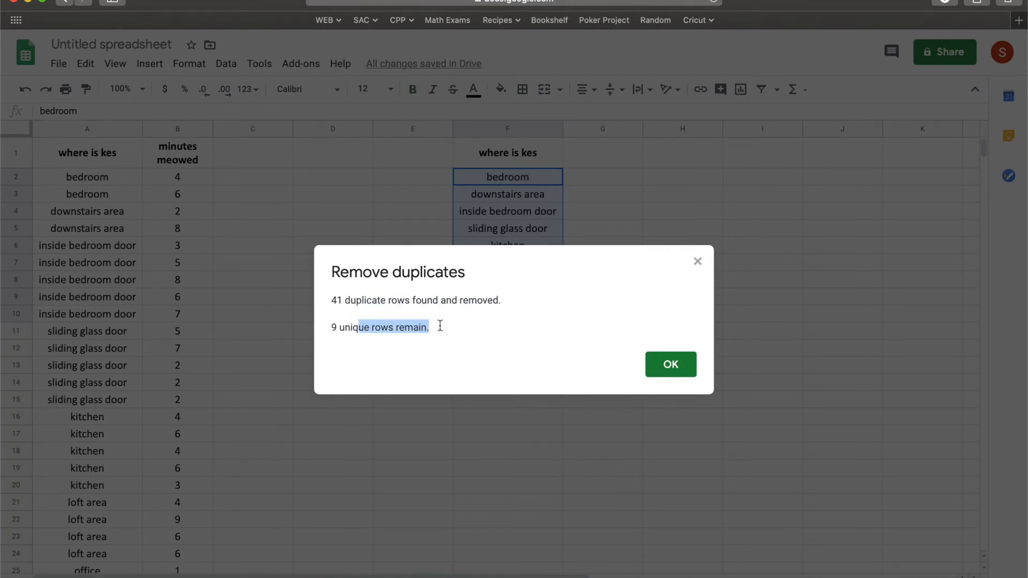
Close the duplicate-removal summary and enter the header "number" beside the unique locations list, in cell G1.
{"action": "left_click", "coordinate": [443, 339]}
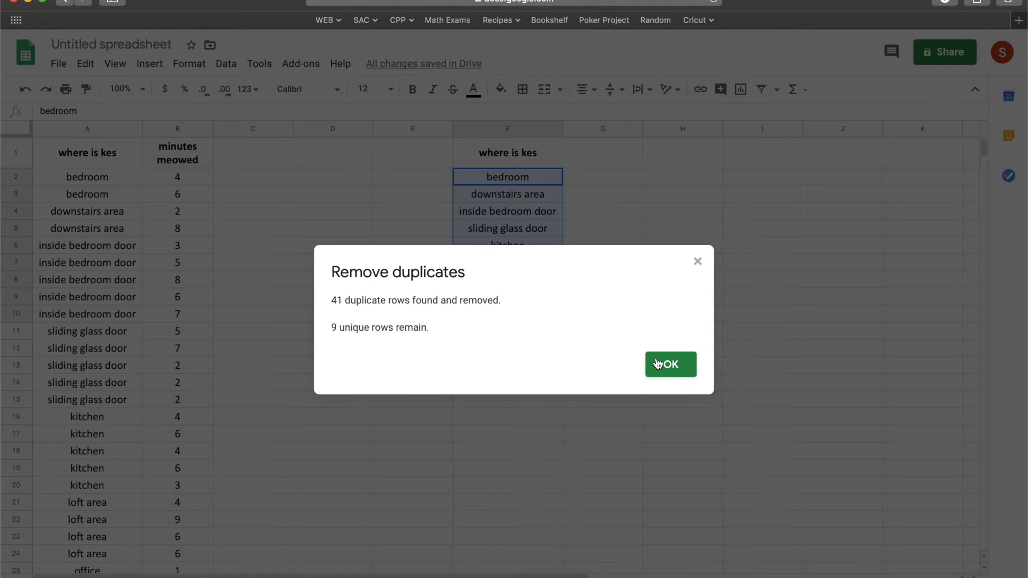
{"action": "left_click", "coordinate": [657, 363]}
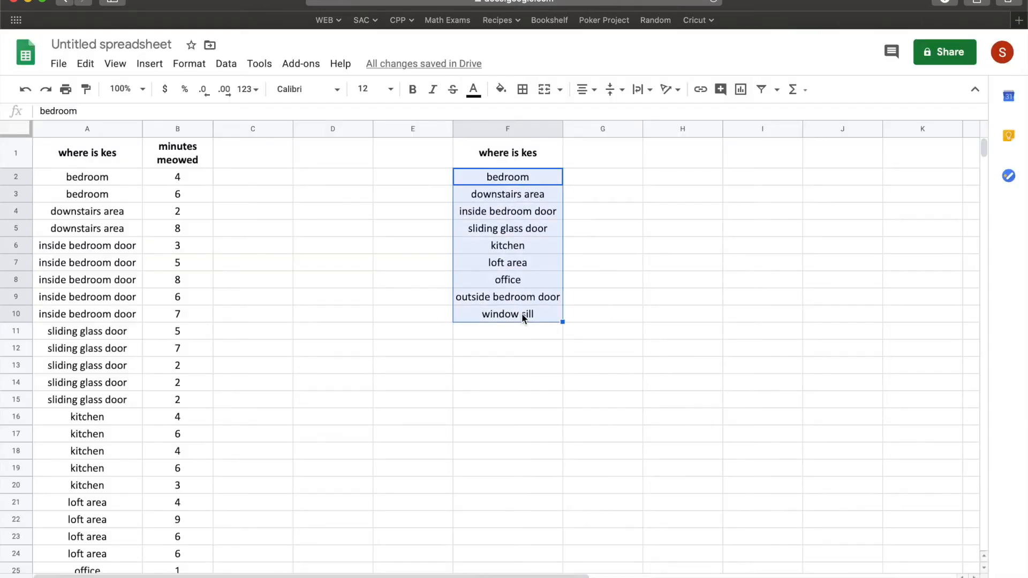
{"action": "left_click", "coordinate": [605, 183]}
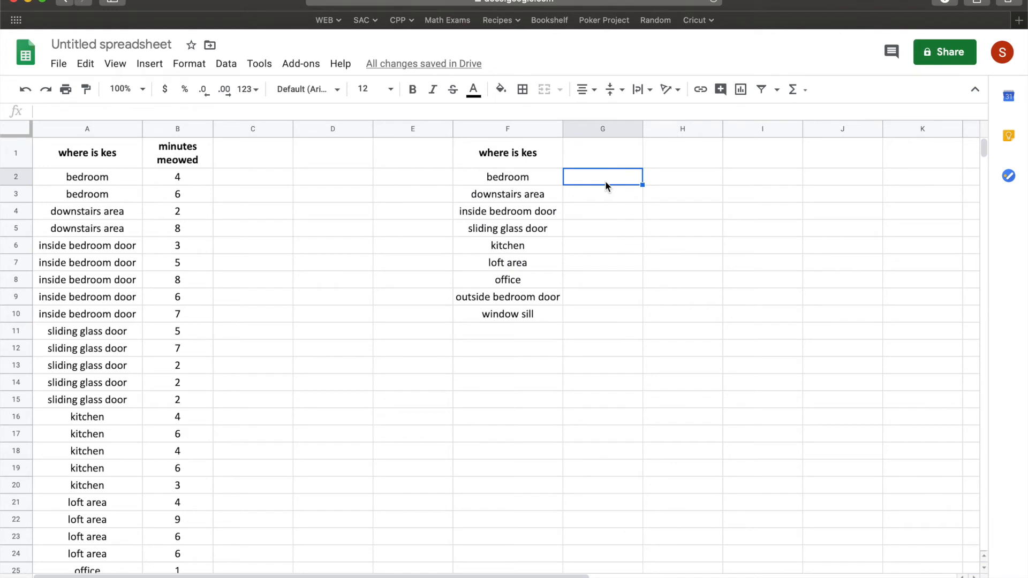
{"action": "key", "text": "Up"}
{"action": "key", "text": "Left"}
{"action": "key", "text": "Right"}
{"action": "type", "text": "where is kes"}
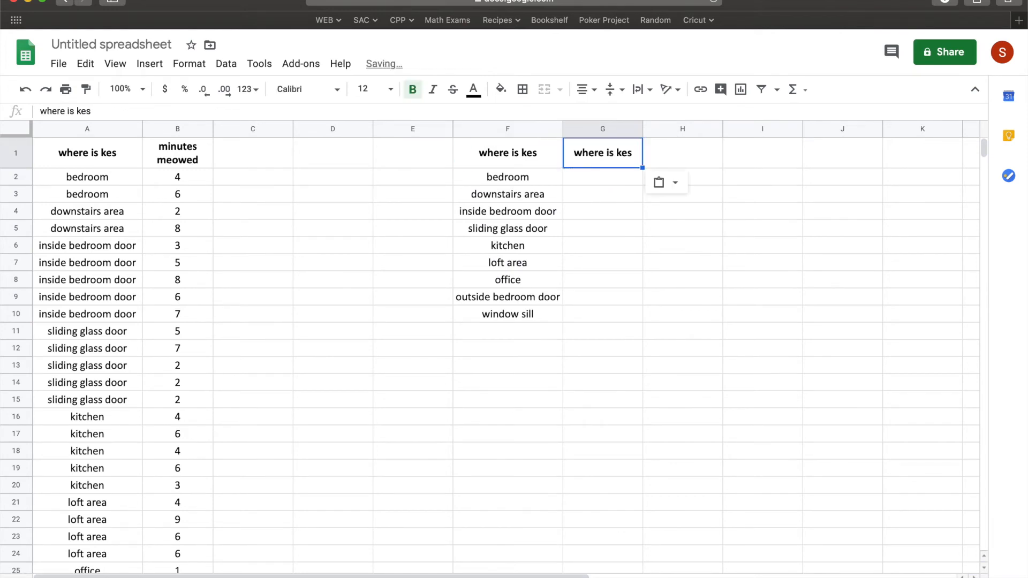
{"action": "type", "text": "number"}
{"action": "key", "text": "Return"}
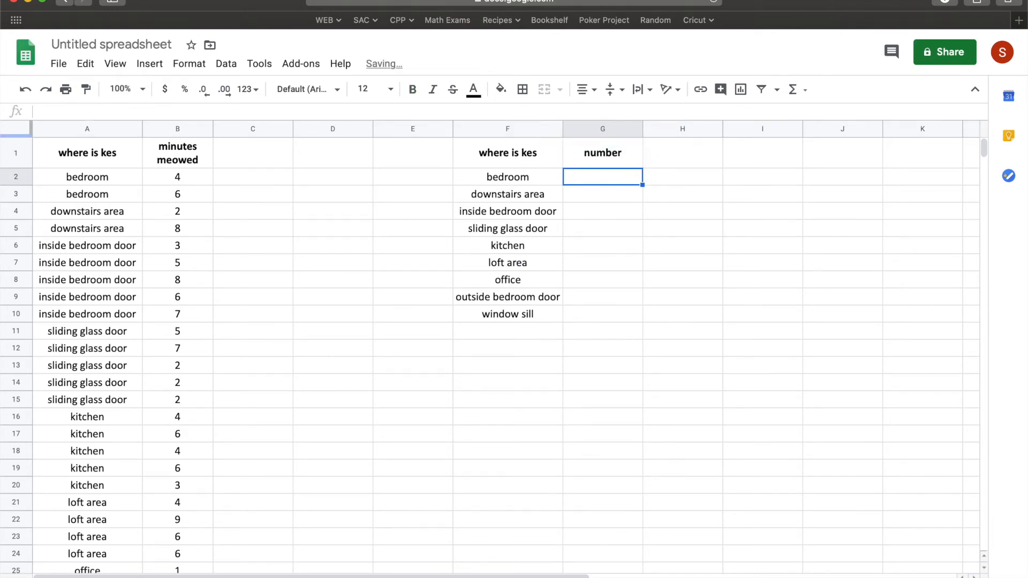
Number the unique locations from 1 to 9 in cells G2 to G10.
{"action": "type", "text": "1"}
{"action": "key", "text": "Return"}
{"action": "type", "text": "2"}
{"action": "key", "text": "Return"}
{"action": "type", "text": "3"}
{"action": "key", "text": "Return"}
{"action": "type", "text": "4"}
{"action": "key", "text": "Return"}
{"action": "type", "text": "5"}
{"action": "key", "text": "Return"}
{"action": "type", "text": "6"}
{"action": "key", "text": "Return"}
{"action": "type", "text": "7"}
{"action": "key", "text": "Return"}
{"action": "type", "text": "8"}
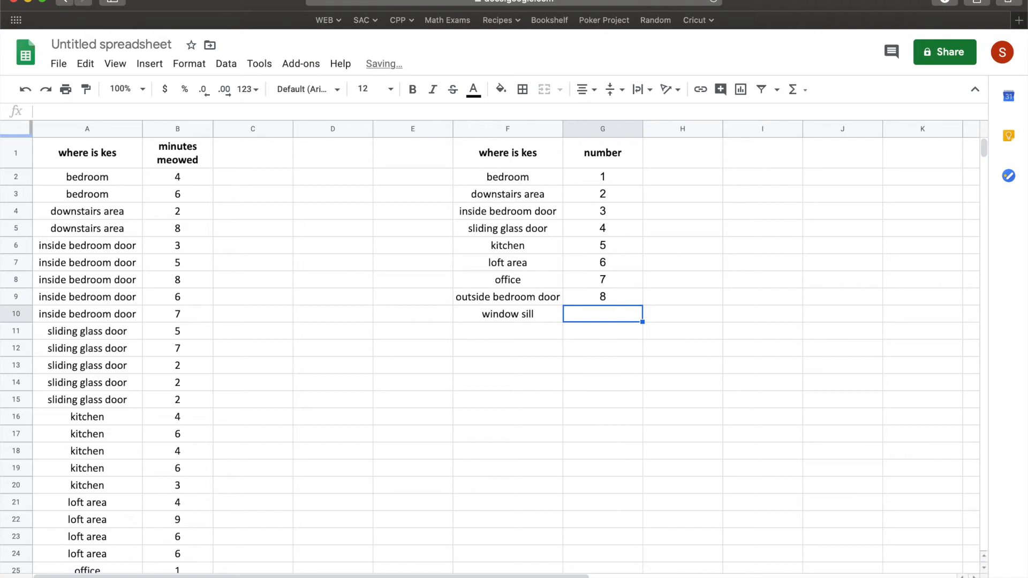
{"action": "type", "text": "9"}
{"action": "key", "text": "Return"}
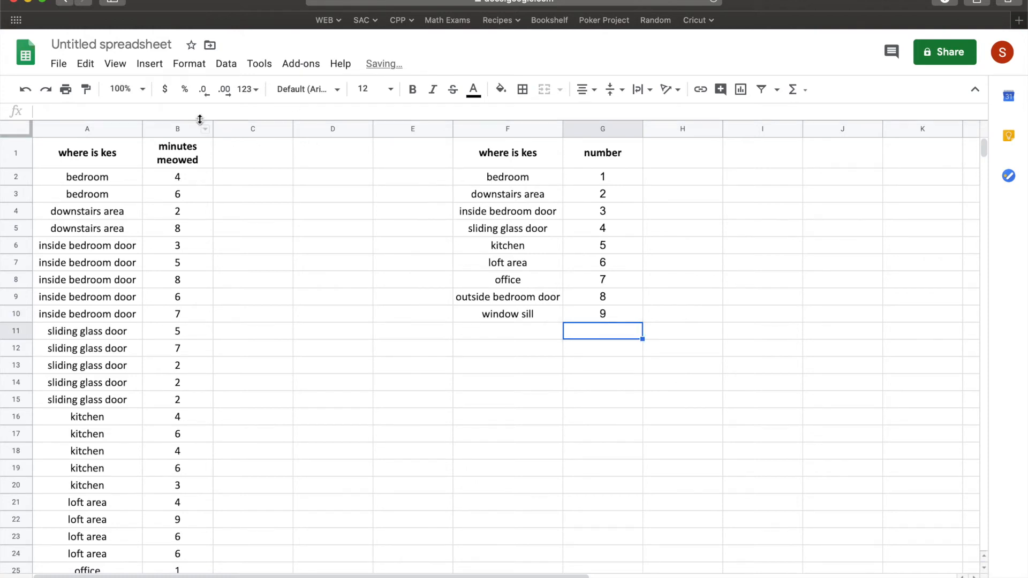
Insert a column to the left of minutes meowed and give it the header "number".
{"action": "left_click", "coordinate": [177, 129]}
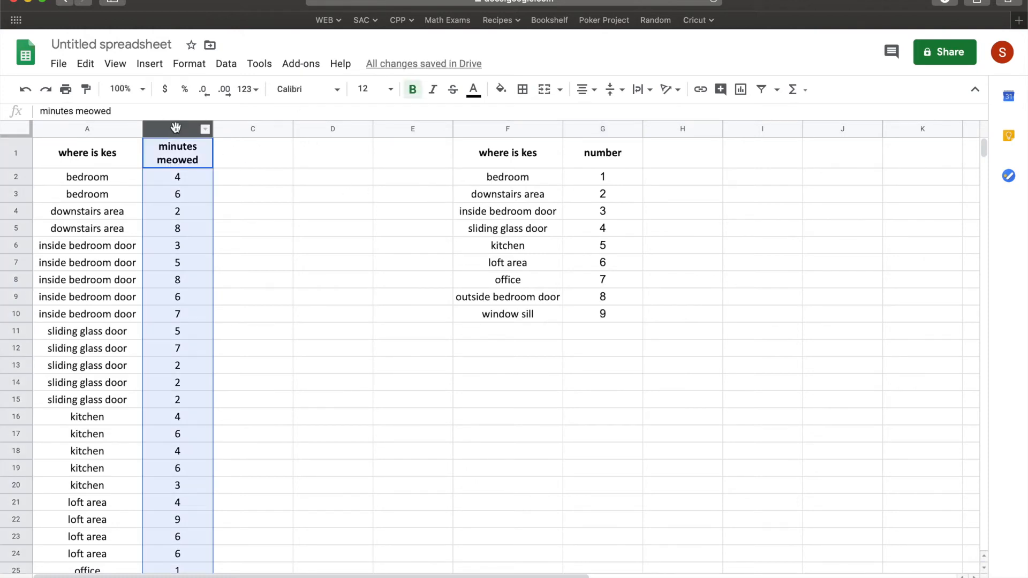
{"action": "left_click", "coordinate": [205, 130]}
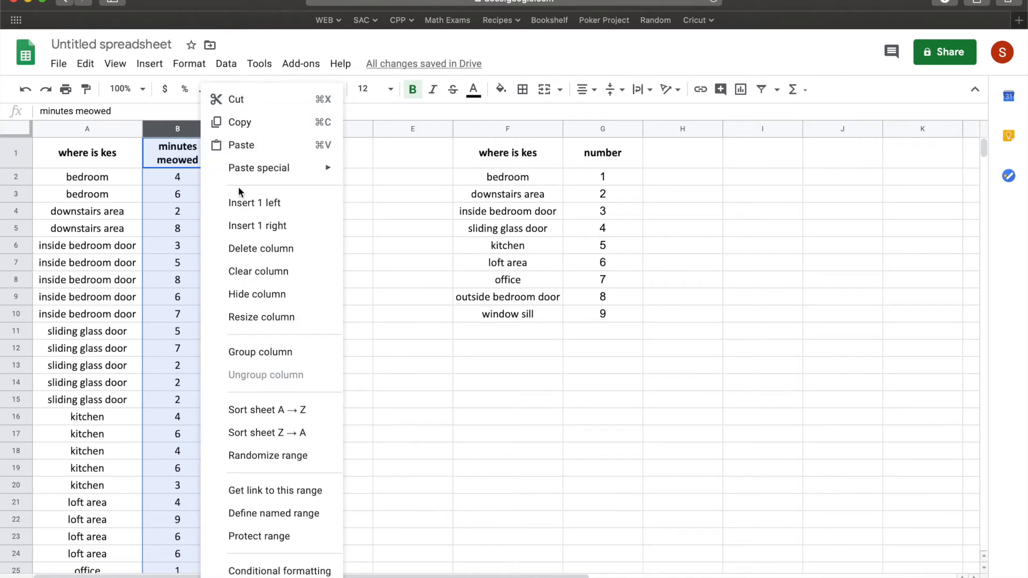
{"action": "left_click", "coordinate": [248, 202]}
{"action": "left_click", "coordinate": [188, 155]}
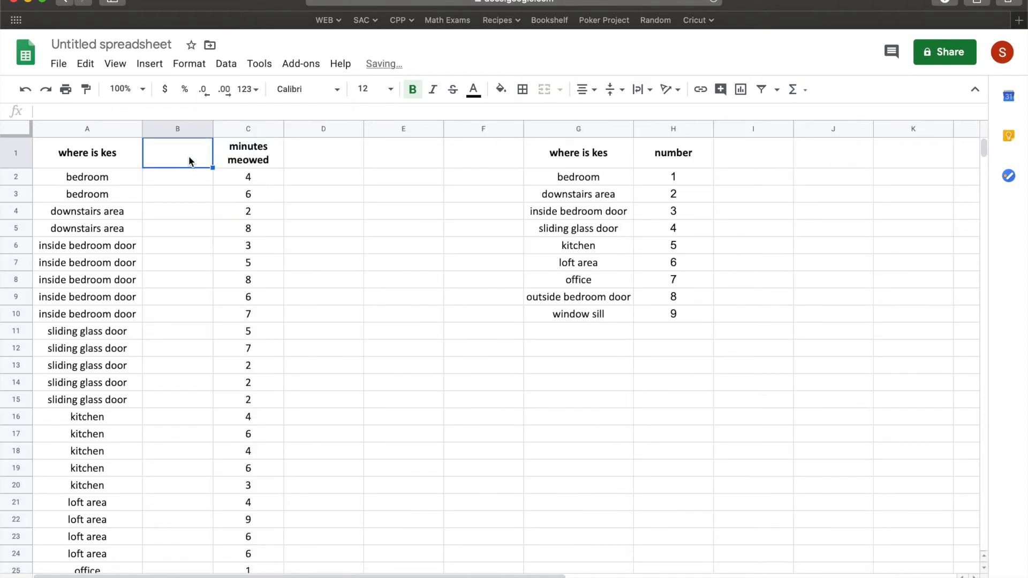
{"action": "type", "text": "number"}
{"action": "key", "text": "Return"}
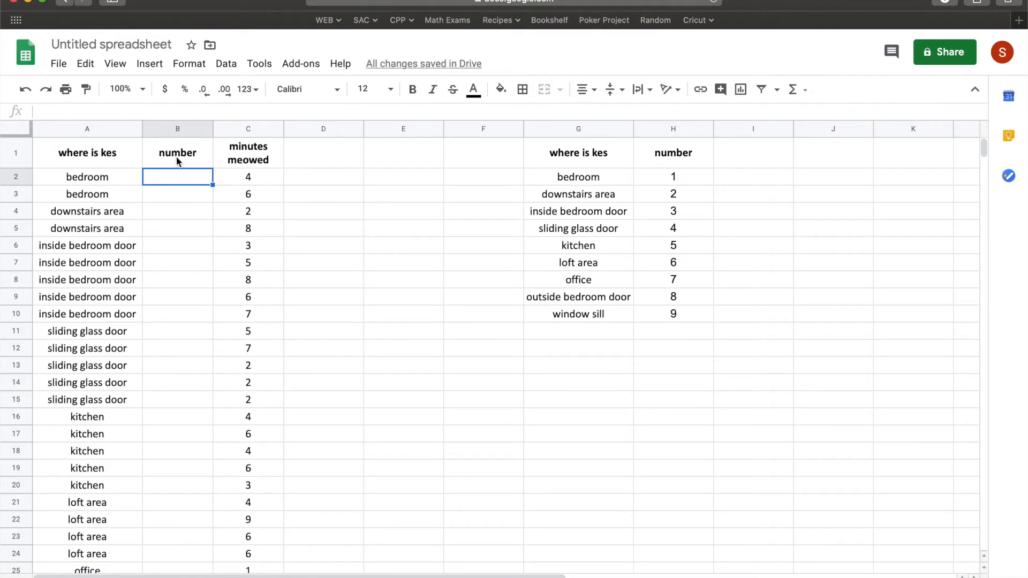
Enter 1, 1, 2 and 2 in B2 to B5 for the bedroom and downstairs area rows.
{"action": "type", "text": "1"}
{"action": "key", "text": "Return"}
{"action": "type", "text": "1"}
{"action": "key", "text": "Return"}
{"action": "type", "text": "2"}
{"action": "key", "text": "Return"}
{"action": "type", "text": "2"}
{"action": "key", "text": "Return"}
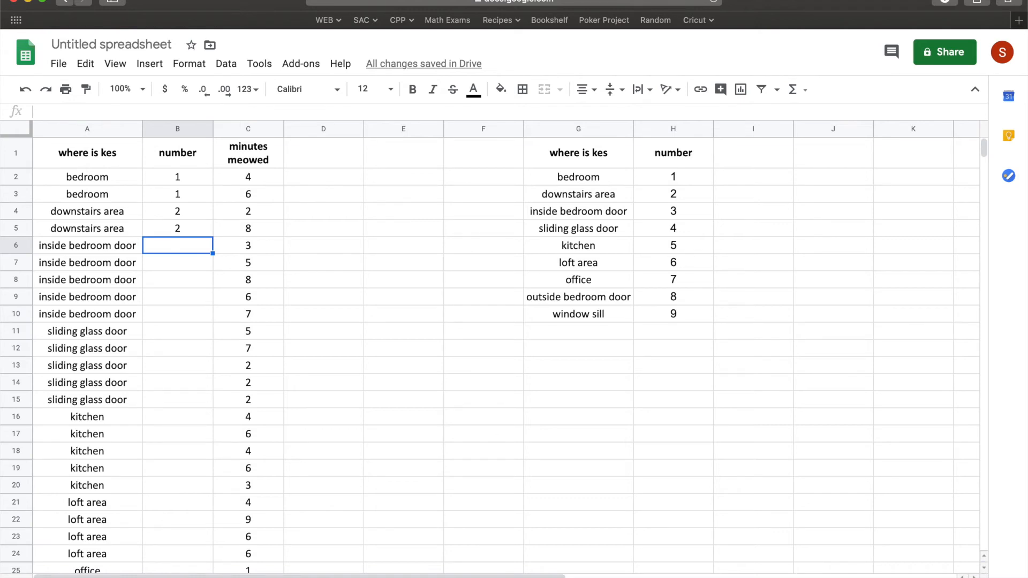
Clear the location numbers from cells B2 to B5.
{"action": "key", "text": "Up"}
{"action": "key", "text": "Up"}
{"action": "key", "text": "Up"}
{"action": "key", "text": "Up"}
{"action": "key", "text": "Up"}
{"action": "key", "text": "Down"}
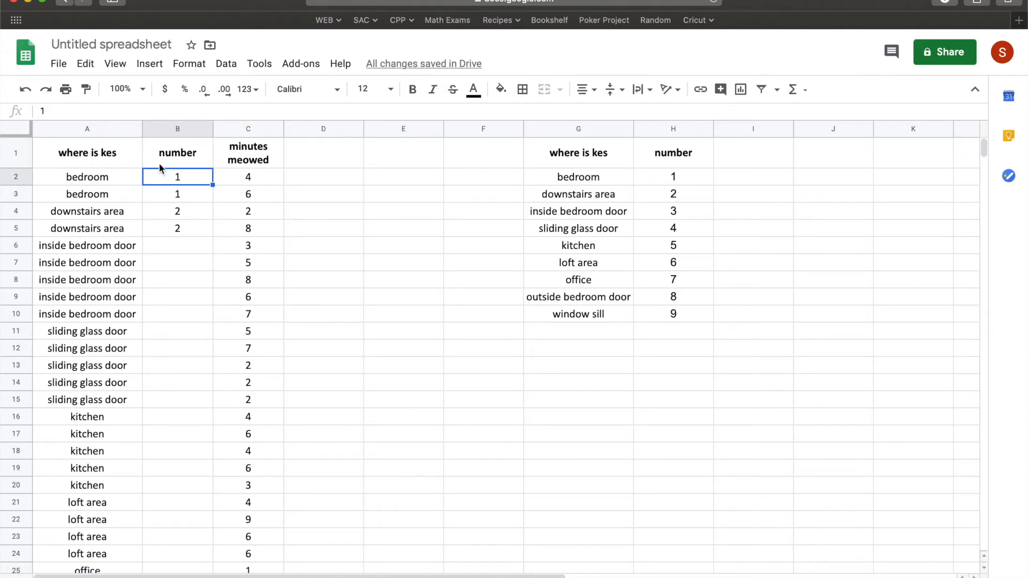
{"action": "key", "text": "shift+Down"}
{"action": "key", "text": "shift+Down"}
{"action": "key", "text": "shift+Down"}
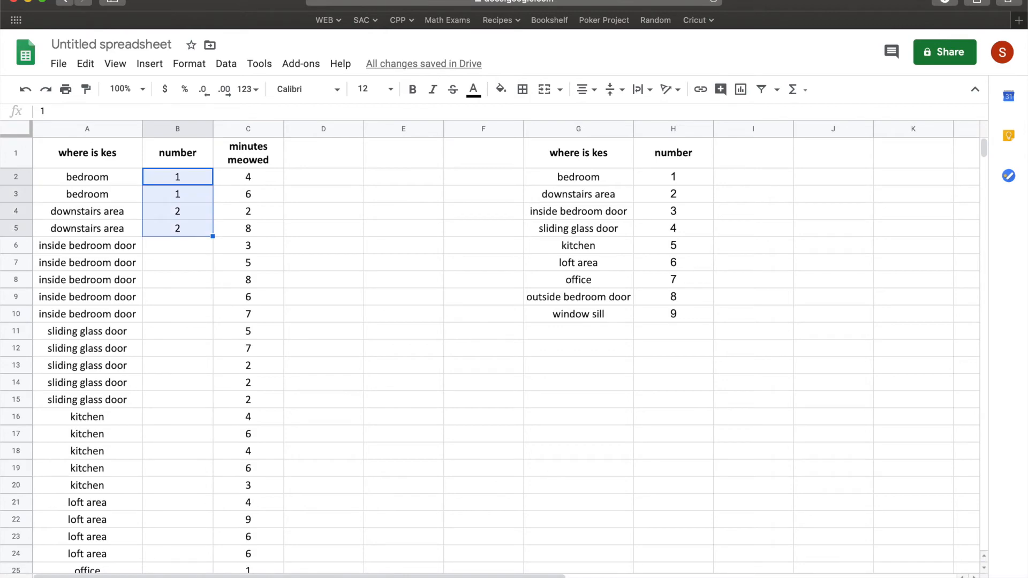
{"action": "key", "text": "Delete"}
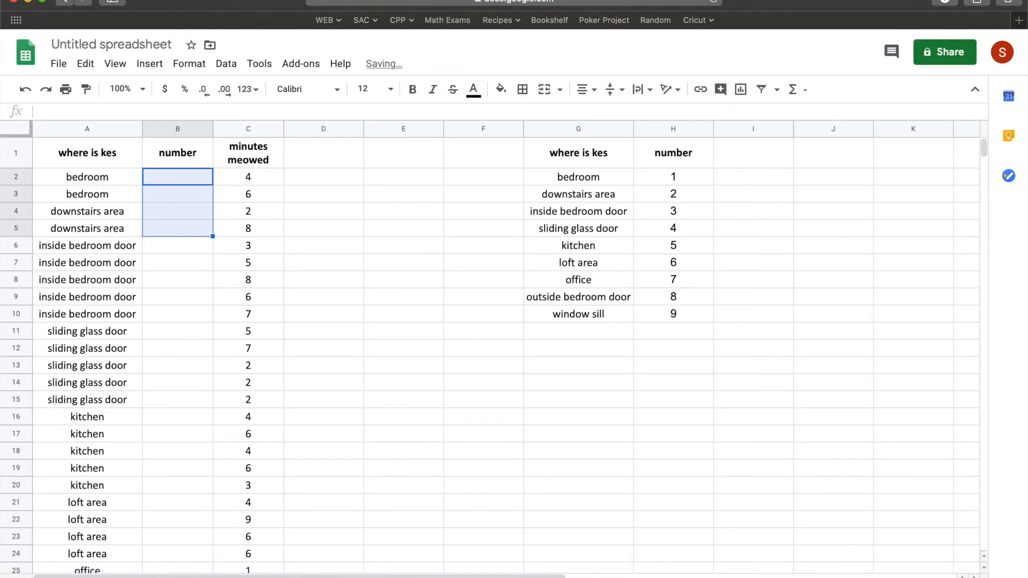
Create a filter on the data table and sort it by the where is kes column from A to Z.
{"action": "left_click", "coordinate": [172, 161]}
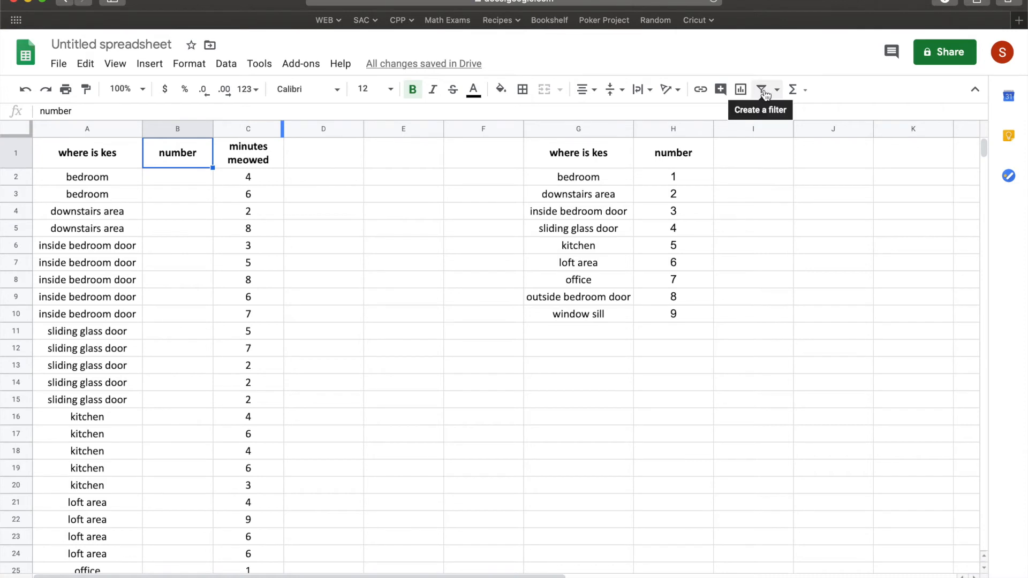
{"action": "left_click", "coordinate": [226, 63]}
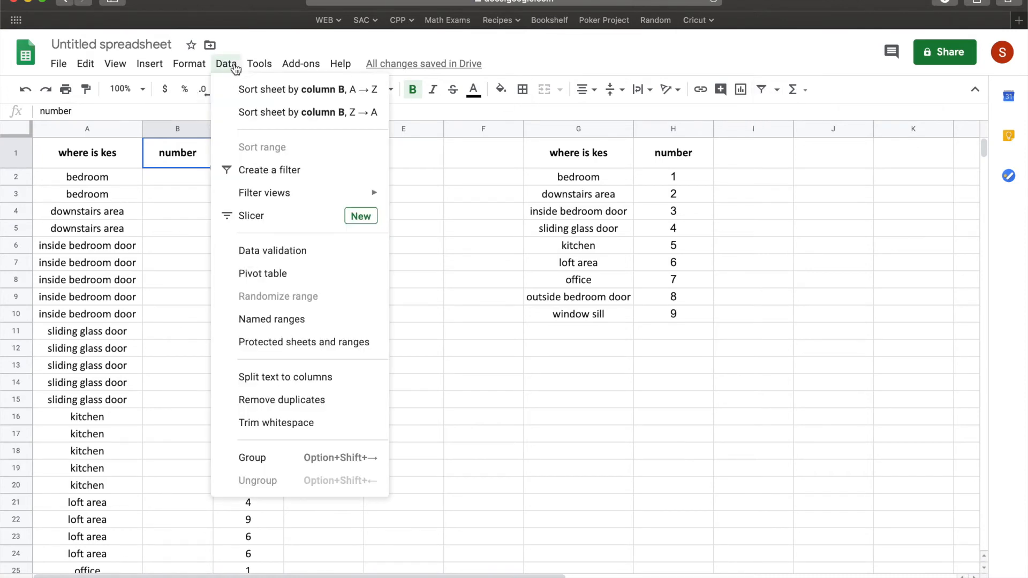
{"action": "left_click", "coordinate": [713, 130]}
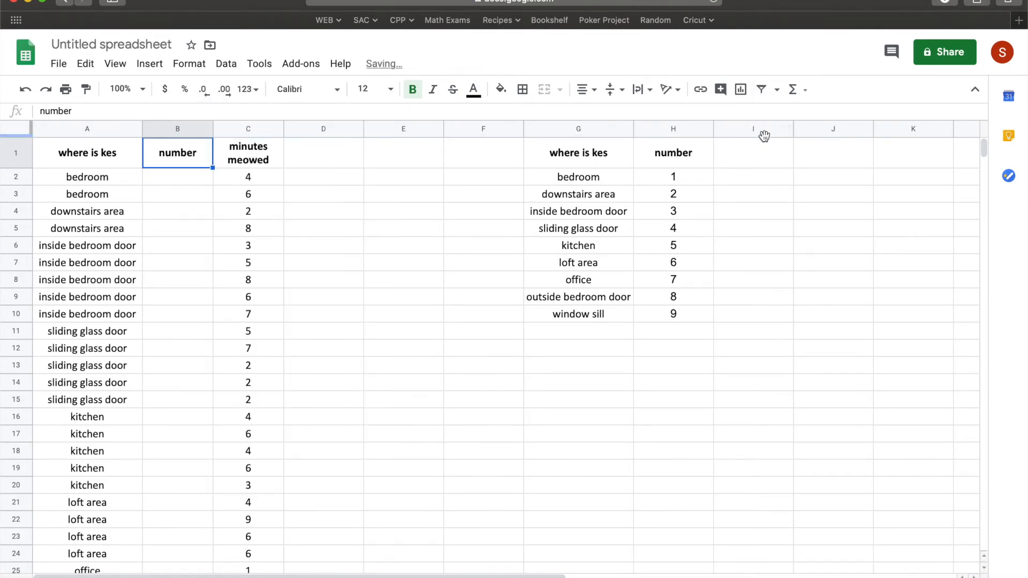
{"action": "left_click", "coordinate": [763, 94]}
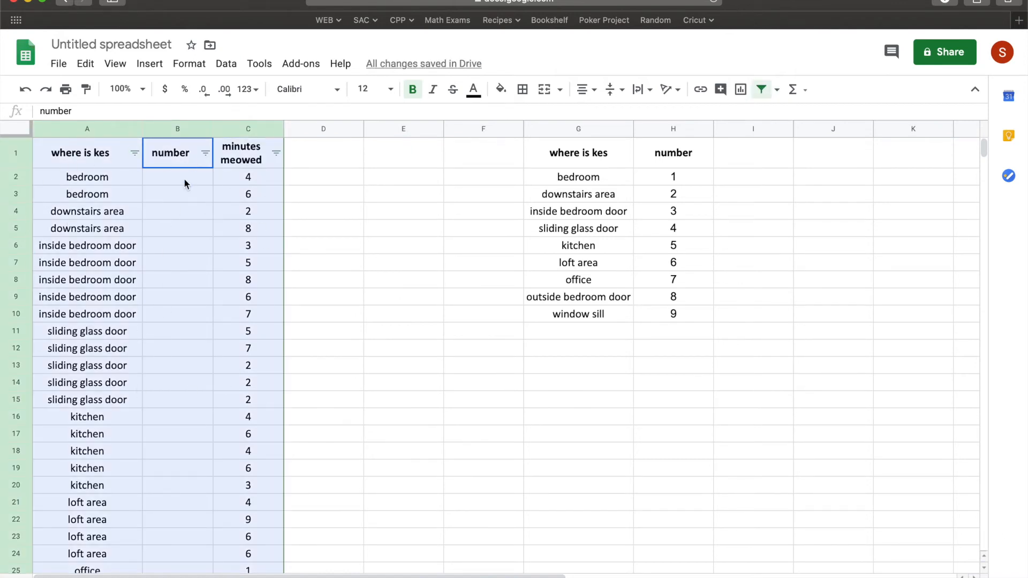
{"action": "left_click", "coordinate": [230, 194]}
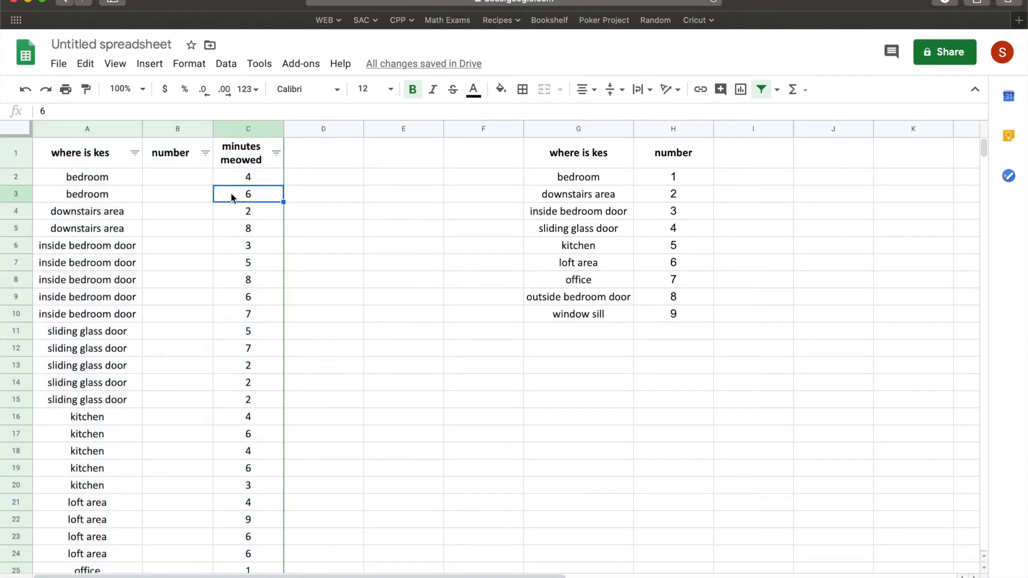
{"action": "left_click", "coordinate": [134, 153]}
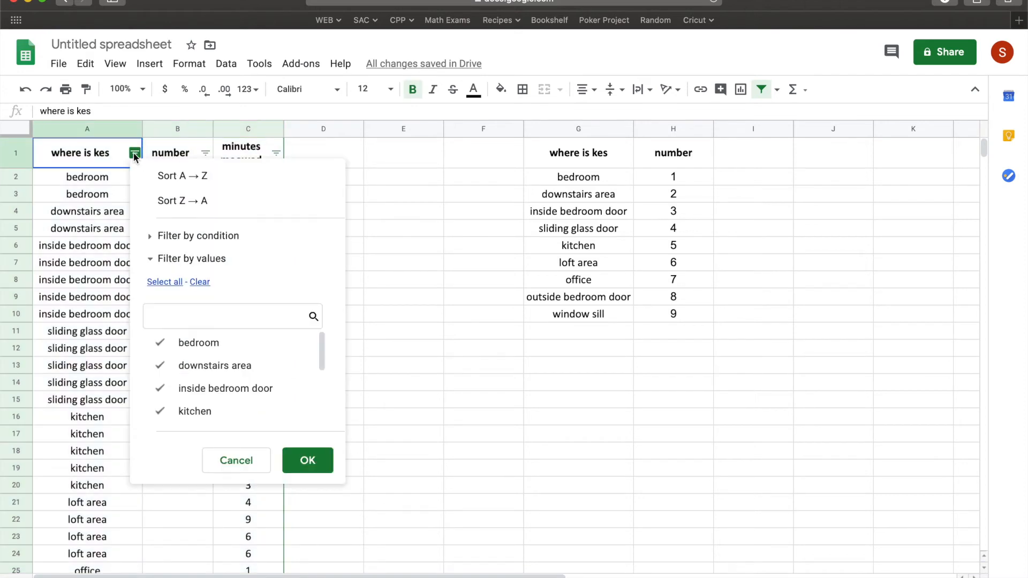
{"action": "left_click", "coordinate": [172, 175]}
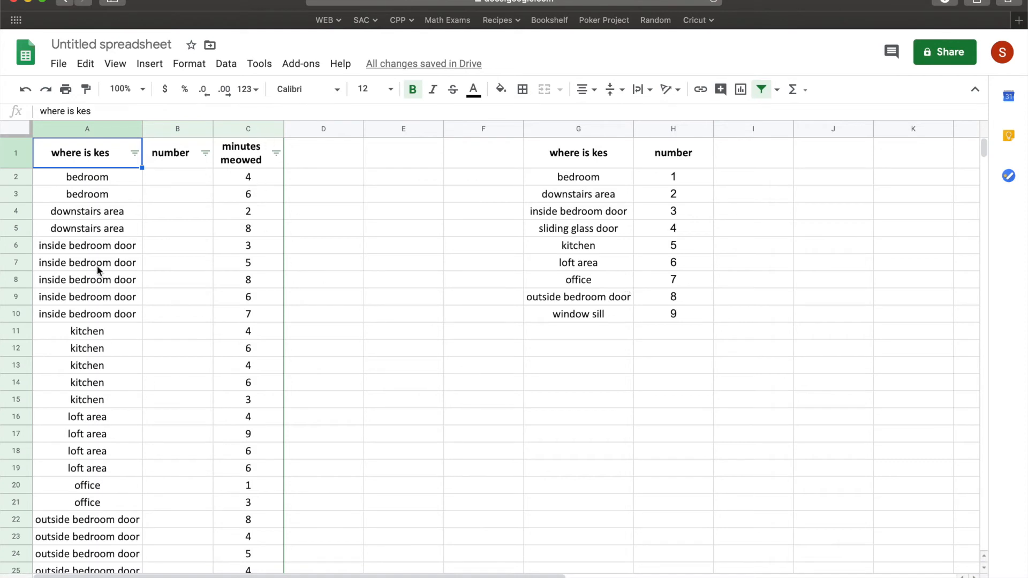
{"action": "left_click_drag", "start_coordinate": [325, 129], "coordinate": [485, 133]}
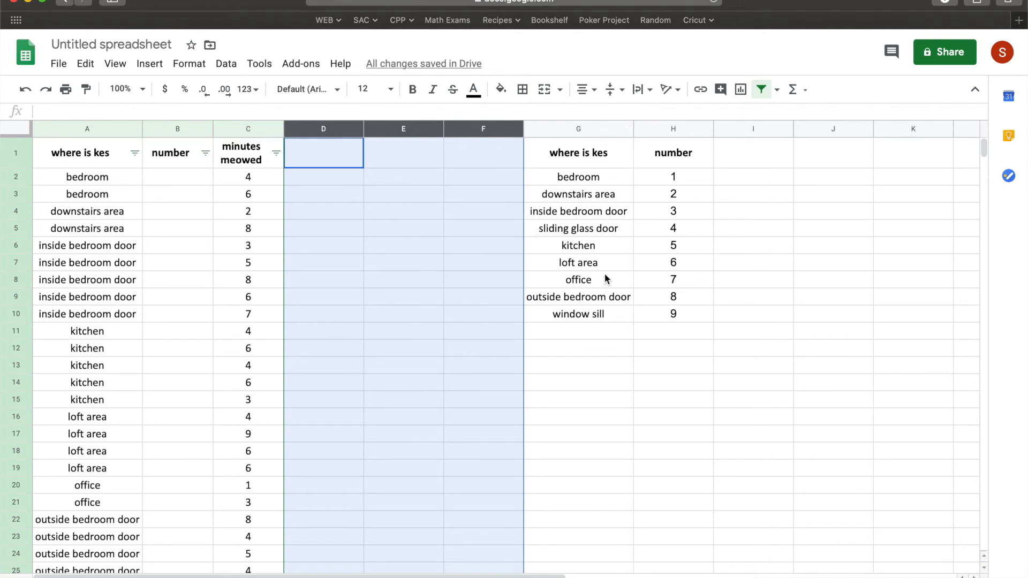
{"action": "left_click", "coordinate": [110, 181]}
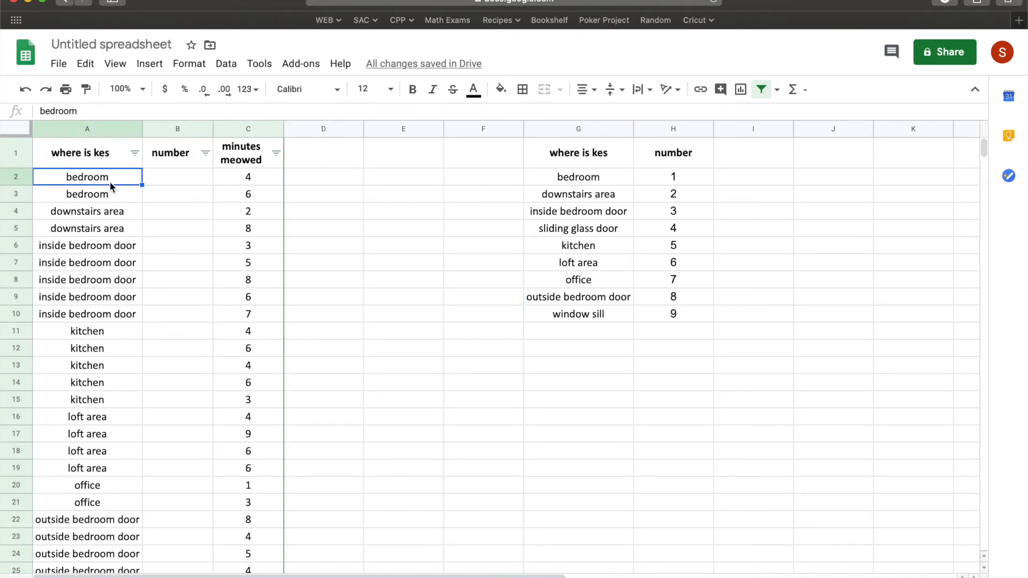
{"action": "left_click_drag", "start_coordinate": [85, 153], "coordinate": [236, 165]}
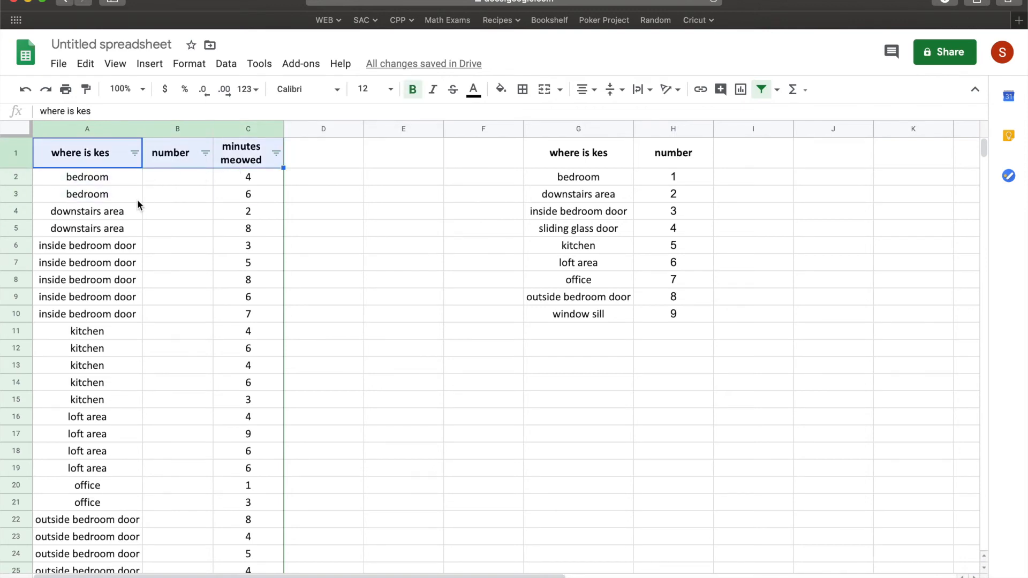
Enter 1, 1, 2, 2 and 3 in B2 to B6, matching each location to its number in the lookup list.
{"action": "left_click", "coordinate": [166, 178]}
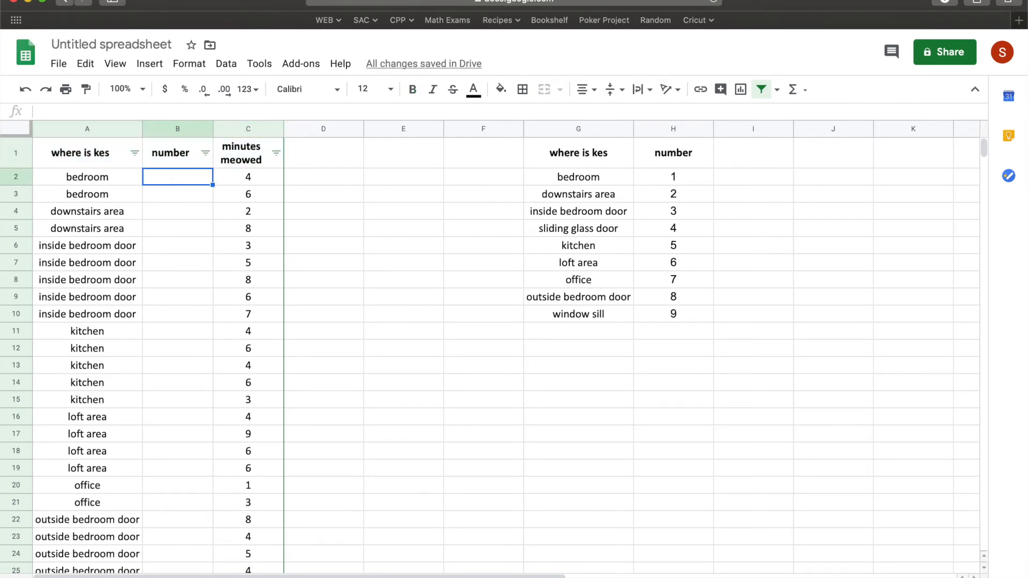
{"action": "type", "text": "1"}
{"action": "key", "text": "Return"}
{"action": "type", "text": "1"}
{"action": "key", "text": "Return"}
{"action": "type", "text": "2"}
{"action": "key", "text": "Return"}
{"action": "type", "text": "2"}
{"action": "key", "text": "Return"}
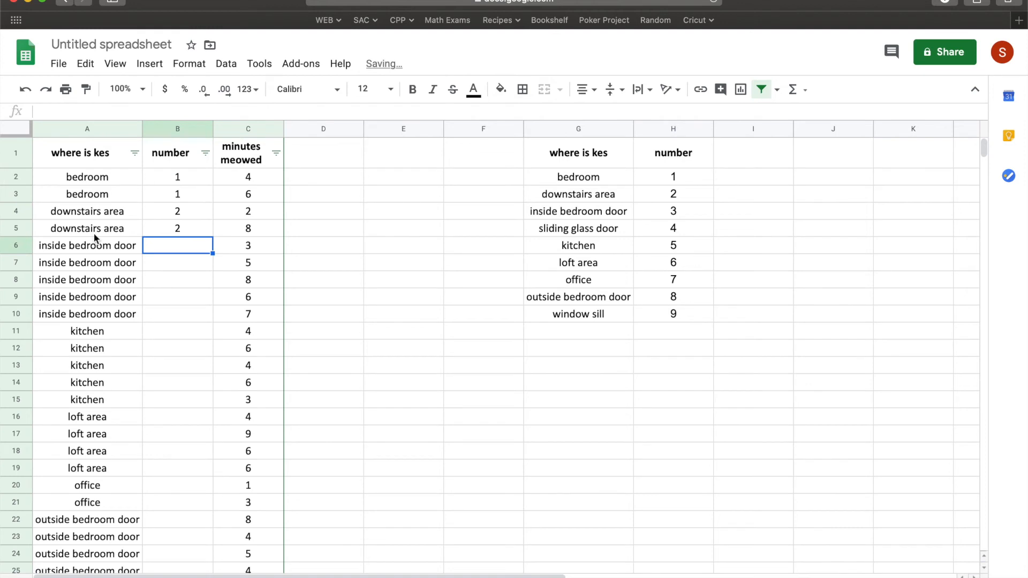
{"action": "left_click", "coordinate": [111, 242]}
{"action": "left_click_drag", "start_coordinate": [608, 214], "coordinate": [667, 219]}
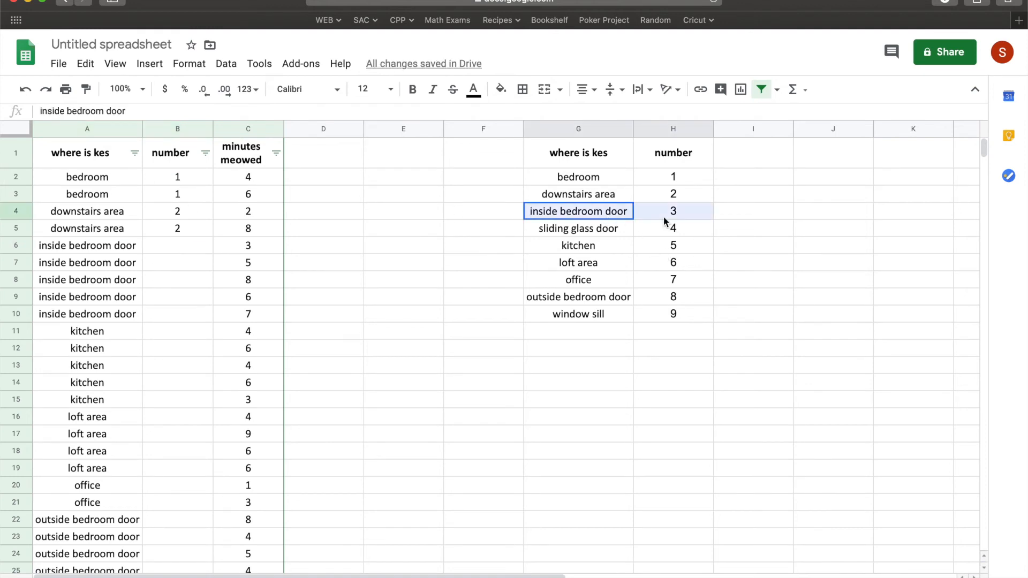
{"action": "left_click", "coordinate": [185, 247]}
{"action": "type", "text": "3"}
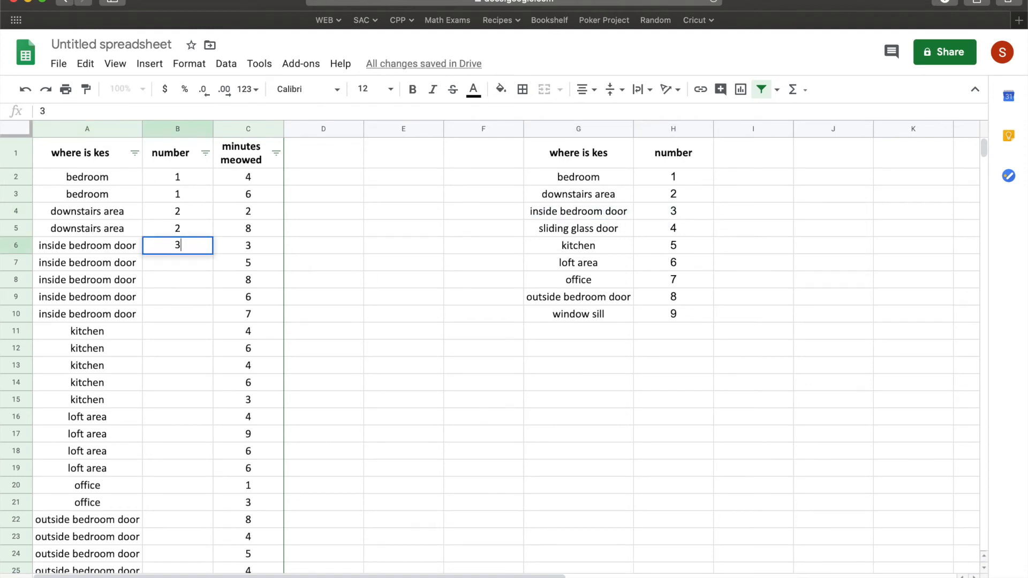
{"action": "key", "text": "Return"}
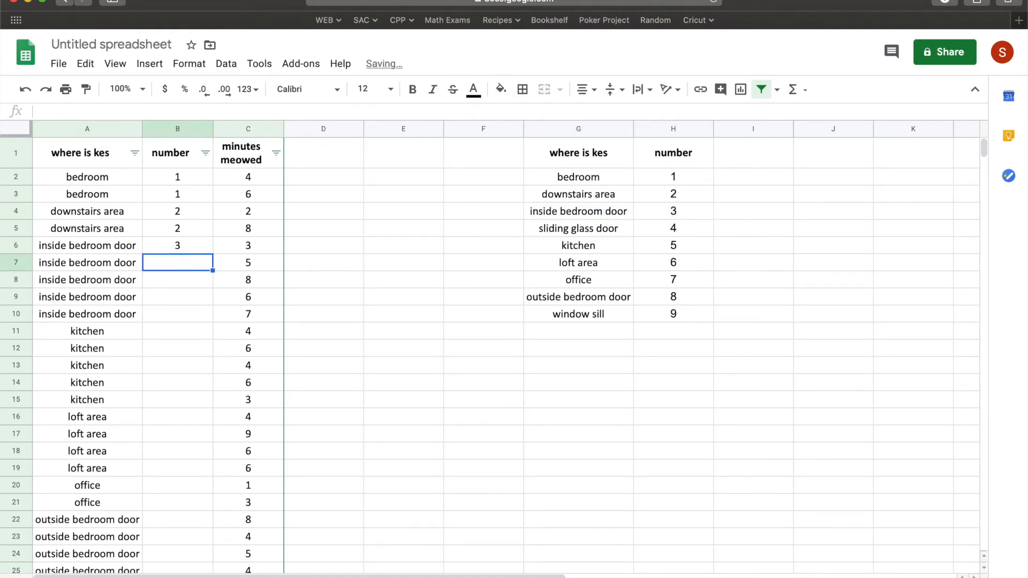
Delete the location numbers from cells B2 to B6.
{"action": "left_click", "coordinate": [181, 245]}
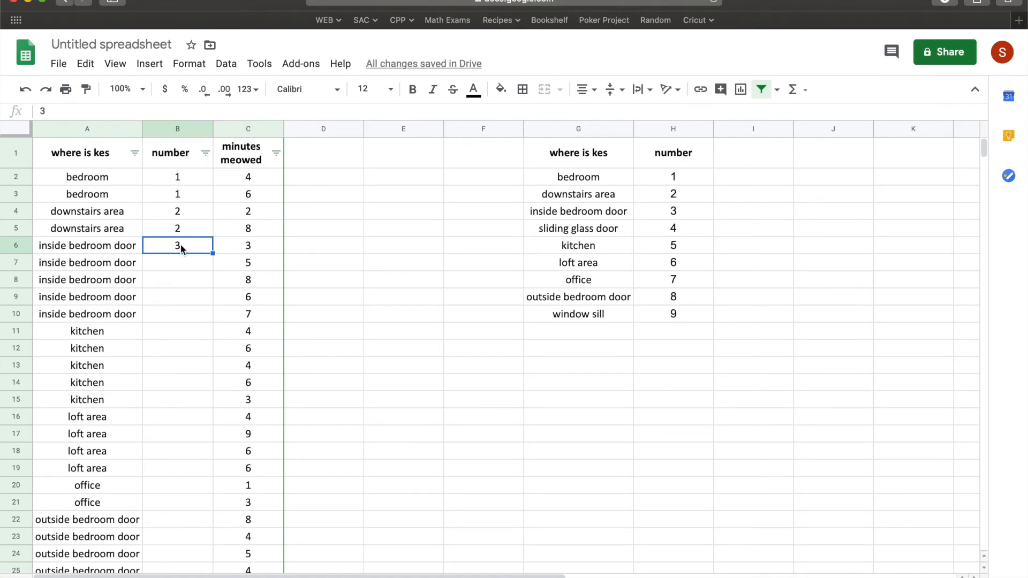
{"action": "key", "text": "Delete"}
{"action": "left_click_drag", "start_coordinate": [181, 177], "coordinate": [191, 227]}
{"action": "key", "text": "Delete"}
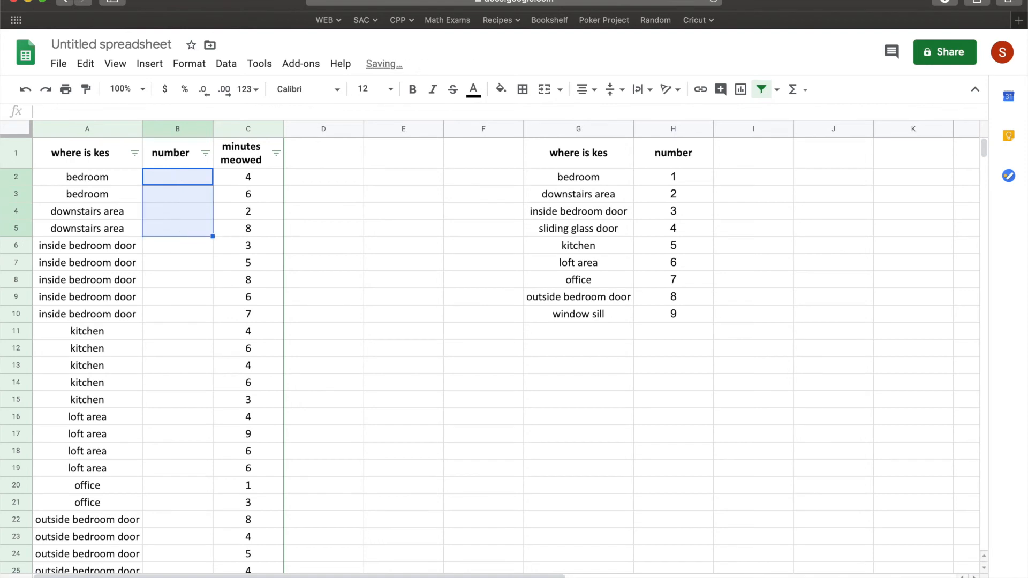
Sort the filtered table again by the where is kes column from A to Z.
{"action": "left_click", "coordinate": [136, 154]}
{"action": "left_click", "coordinate": [95, 316]}
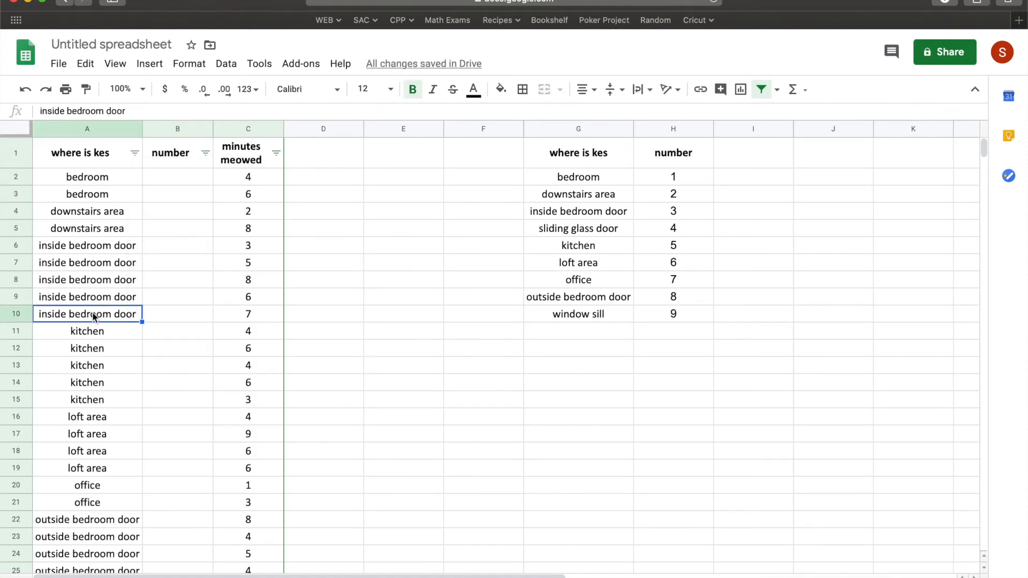
{"action": "left_click", "coordinate": [96, 215]}
{"action": "left_click", "coordinate": [101, 247]}
{"action": "left_click_drag", "start_coordinate": [102, 256], "coordinate": [101, 316]}
{"action": "left_click", "coordinate": [109, 249]}
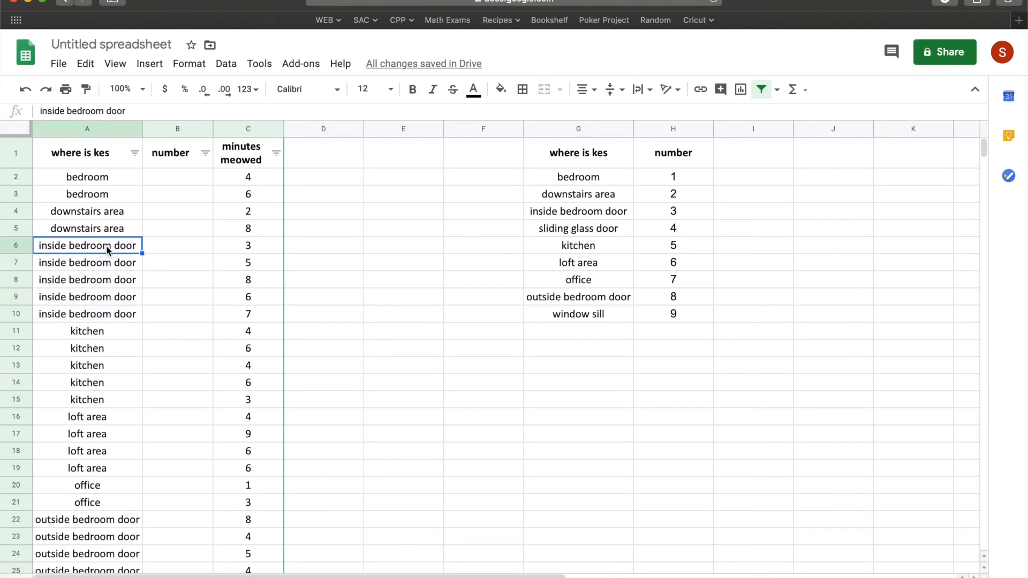
{"action": "left_click", "coordinate": [135, 153]}
{"action": "left_click", "coordinate": [170, 176]}
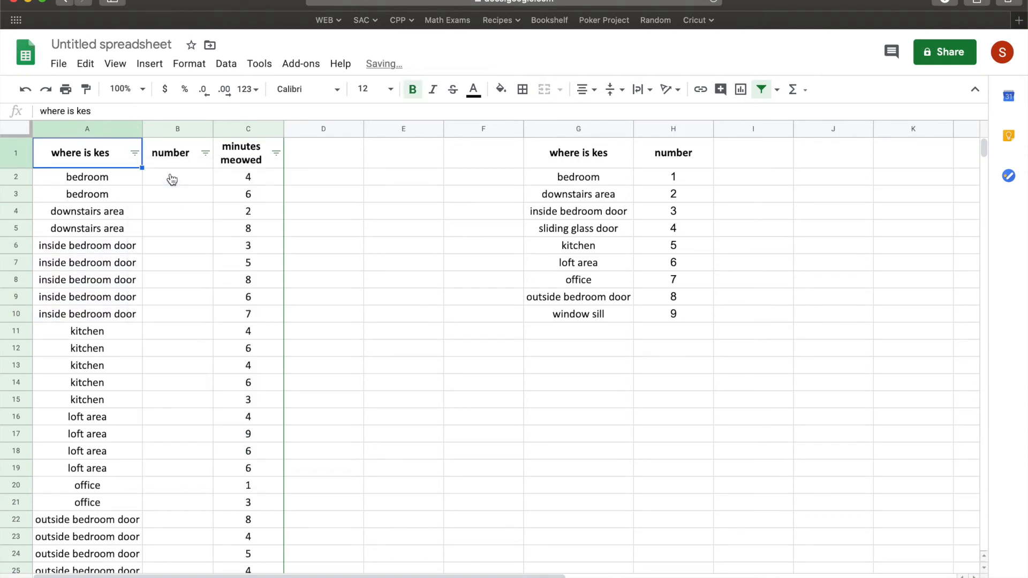
Enter 1 for the bedroom rows in B2 and B3 and 2 for the downstairs area rows in B4 and B5.
{"action": "scroll", "coordinate": [94, 273], "scroll_direction": "down", "scroll_amount": 8}
{"action": "scroll", "coordinate": [92, 282], "scroll_direction": "down", "scroll_amount": 2}
{"action": "scroll", "coordinate": [92, 282], "scroll_direction": "up", "scroll_amount": 9}
{"action": "scroll", "coordinate": [93, 282], "scroll_direction": "right", "scroll_amount": 2}
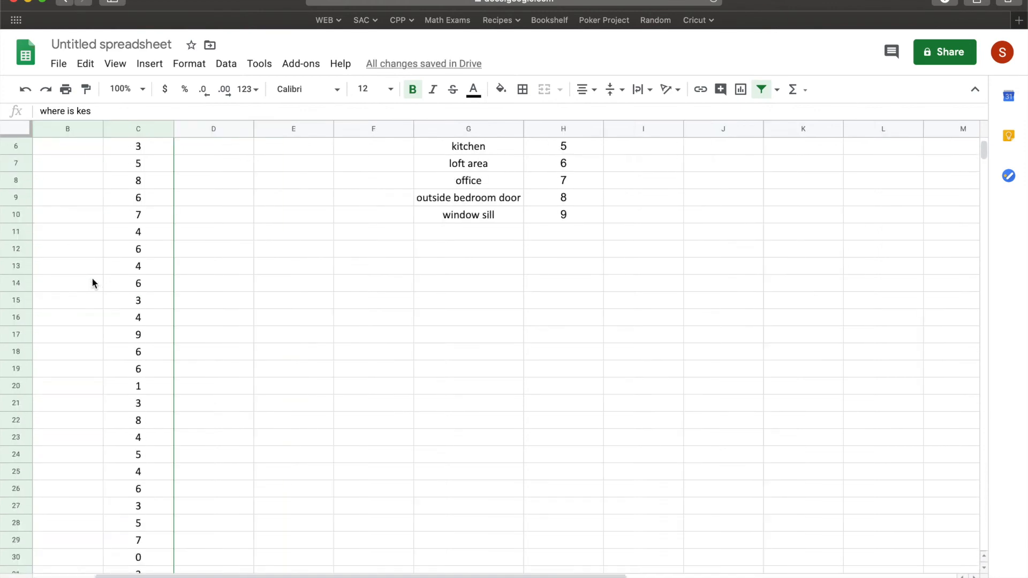
{"action": "scroll", "coordinate": [91, 280], "scroll_direction": "up", "scroll_amount": 2}
{"action": "scroll", "coordinate": [91, 280], "scroll_direction": "left", "scroll_amount": 2}
{"action": "left_click", "coordinate": [178, 177]}
{"action": "type", "text": "1"}
{"action": "key", "text": "Return"}
{"action": "type", "text": "1"}
{"action": "key", "text": "Return"}
{"action": "type", "text": "2"}
{"action": "key", "text": "Return"}
{"action": "type", "text": "2"}
{"action": "key", "text": "Return"}
Enter 3 in B6 and fill it down to B10 for the inside bedroom door rows.
{"action": "type", "text": "3"}
{"action": "key", "text": "Return"}
{"action": "left_click", "coordinate": [192, 251]}
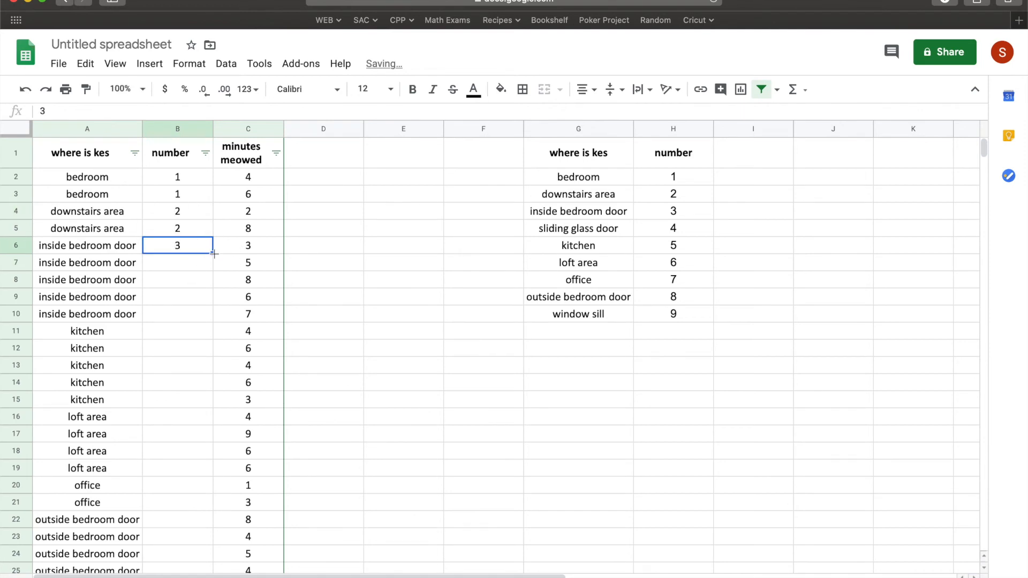
{"action": "left_click_drag", "start_coordinate": [213, 252], "coordinate": [216, 318]}
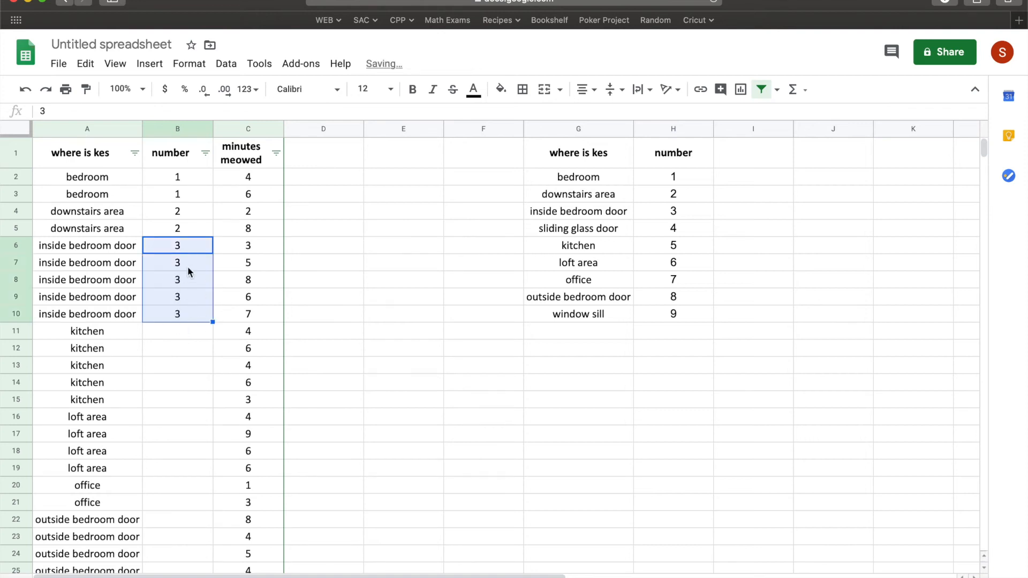
{"action": "left_click", "coordinate": [192, 251]}
Enter 5 in B11 and fill it down to B15 for the kitchen rows.
{"action": "left_click", "coordinate": [168, 333]}
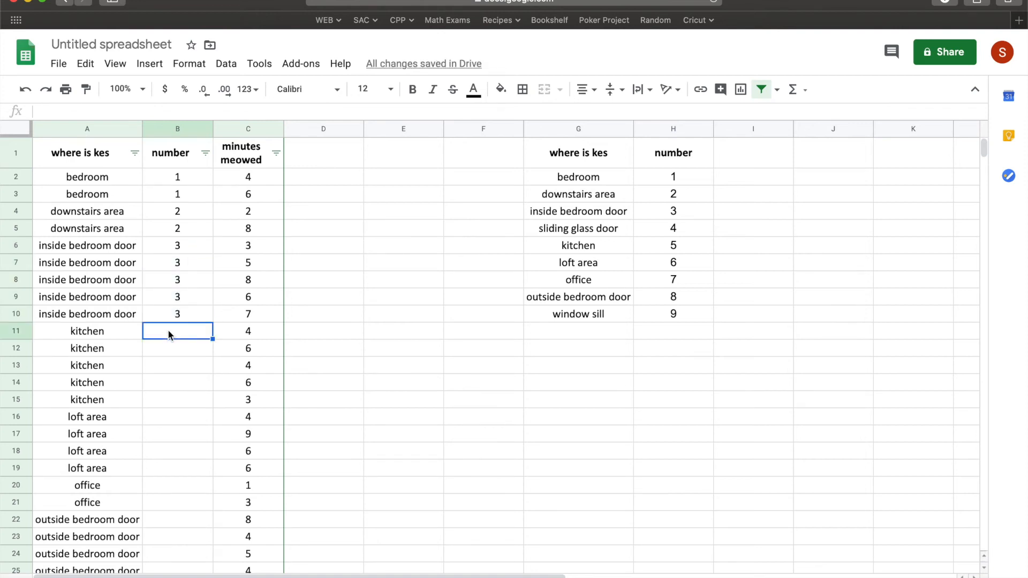
{"action": "left_click_drag", "start_coordinate": [616, 245], "coordinate": [654, 245]}
{"action": "left_click", "coordinate": [178, 331]}
{"action": "type", "text": "5"}
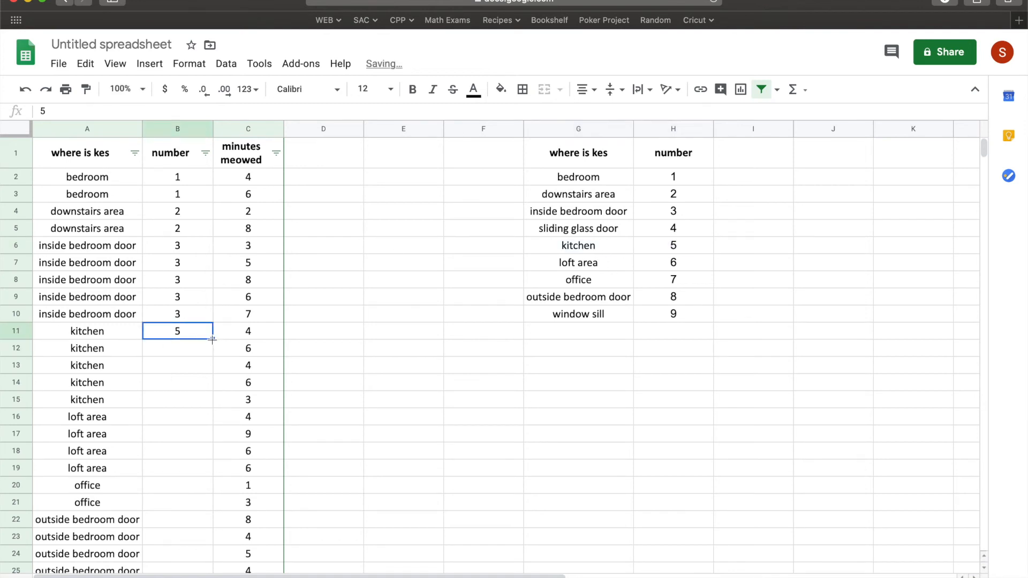
{"action": "left_click_drag", "start_coordinate": [212, 339], "coordinate": [199, 417]}
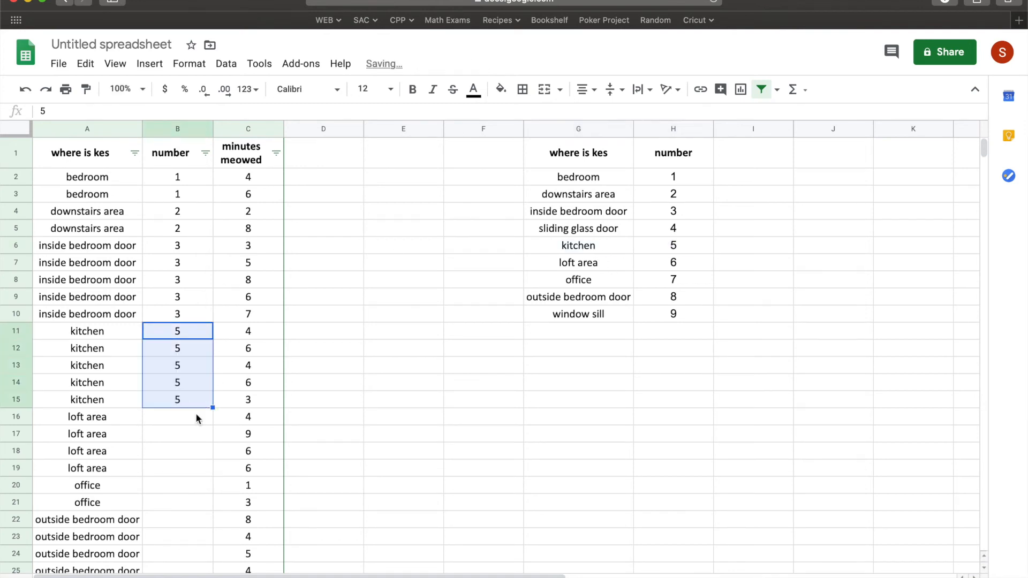
Enter 6 in B16 and fill it down to B19 for the loft area rows.
{"action": "left_click", "coordinate": [200, 417]}
{"action": "type", "text": "6"}
{"action": "key", "text": "Return"}
{"action": "left_click", "coordinate": [203, 417]}
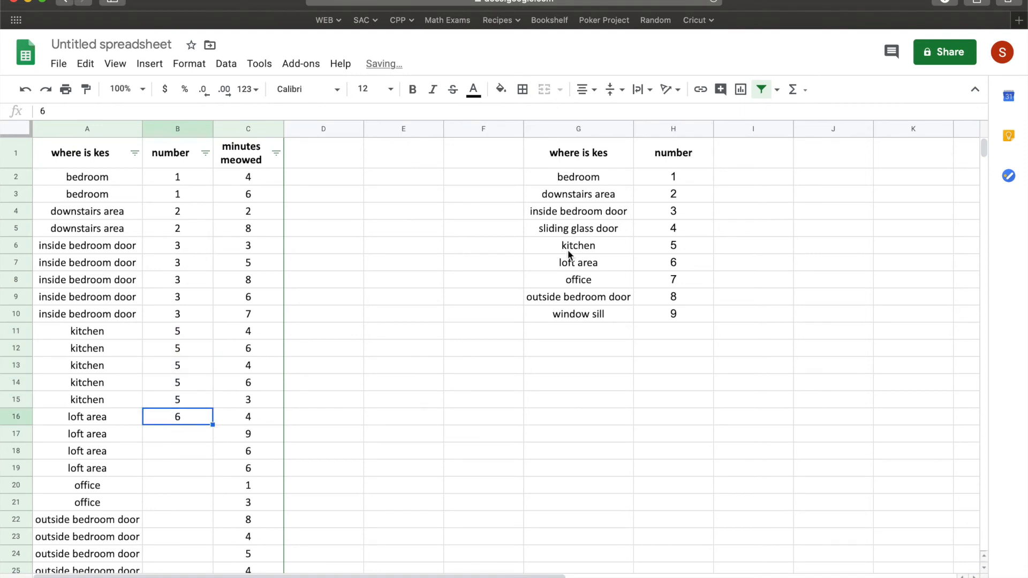
{"action": "left_click_drag", "start_coordinate": [212, 425], "coordinate": [214, 475]}
Enter 7 in B20 and B21 for the two office rows.
{"action": "left_click", "coordinate": [188, 481]}
{"action": "type", "text": "7"}
{"action": "key", "text": "Return"}
{"action": "type", "text": "7"}
{"action": "key", "text": "Return"}
Enter 8 in B22 and fill it down to B31 for the outside bedroom door rows.
{"action": "scroll", "coordinate": [231, 506], "scroll_direction": "down", "scroll_amount": 3}
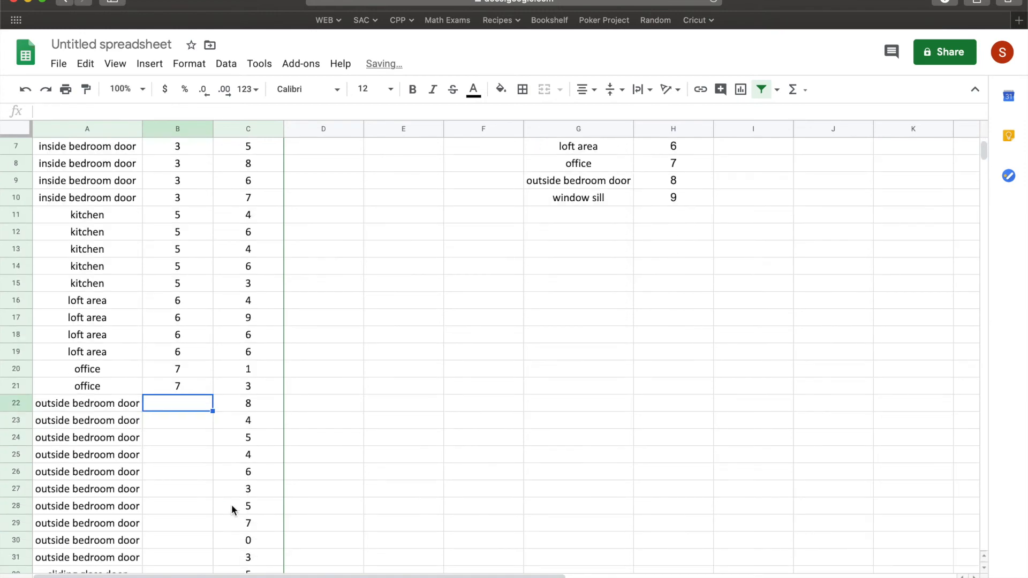
{"action": "scroll", "coordinate": [231, 505], "scroll_direction": "down", "scroll_amount": 3}
{"action": "type", "text": "8"}
{"action": "key", "text": "Return"}
{"action": "left_click", "coordinate": [191, 320]}
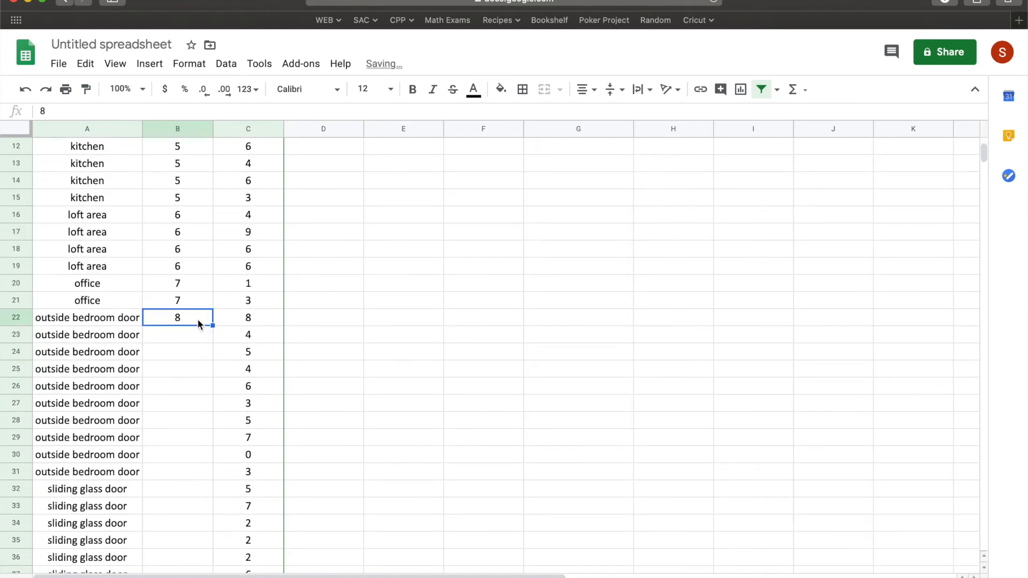
{"action": "left_click_drag", "start_coordinate": [213, 326], "coordinate": [208, 471]}
Enter 4 in B32 and fill it down to B42 for the sliding glass door rows.
{"action": "scroll", "coordinate": [208, 471], "scroll_direction": "down", "scroll_amount": 3}
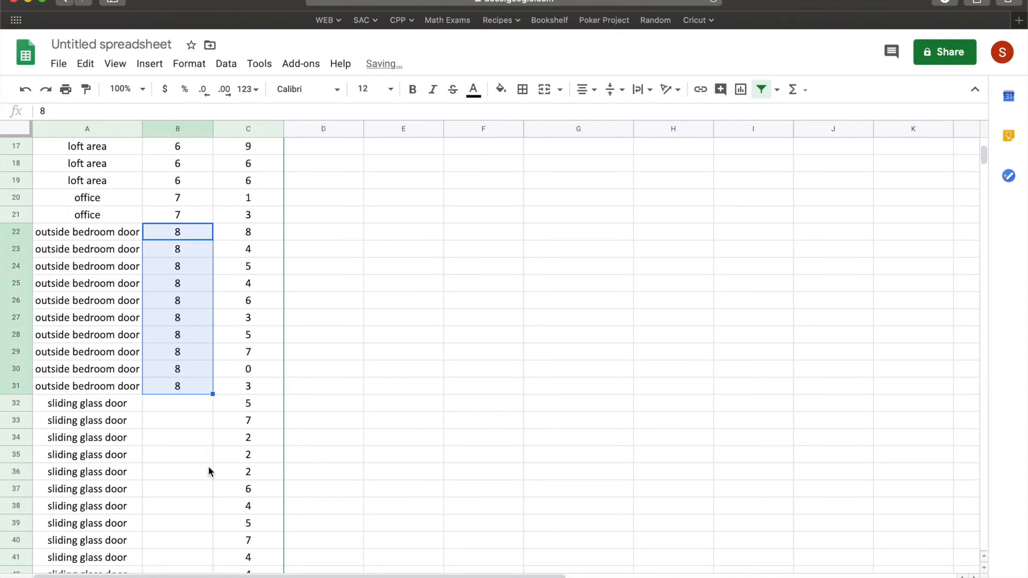
{"action": "left_click", "coordinate": [188, 408]}
{"action": "type", "text": "4"}
{"action": "key", "text": "Return"}
{"action": "left_click", "coordinate": [202, 405]}
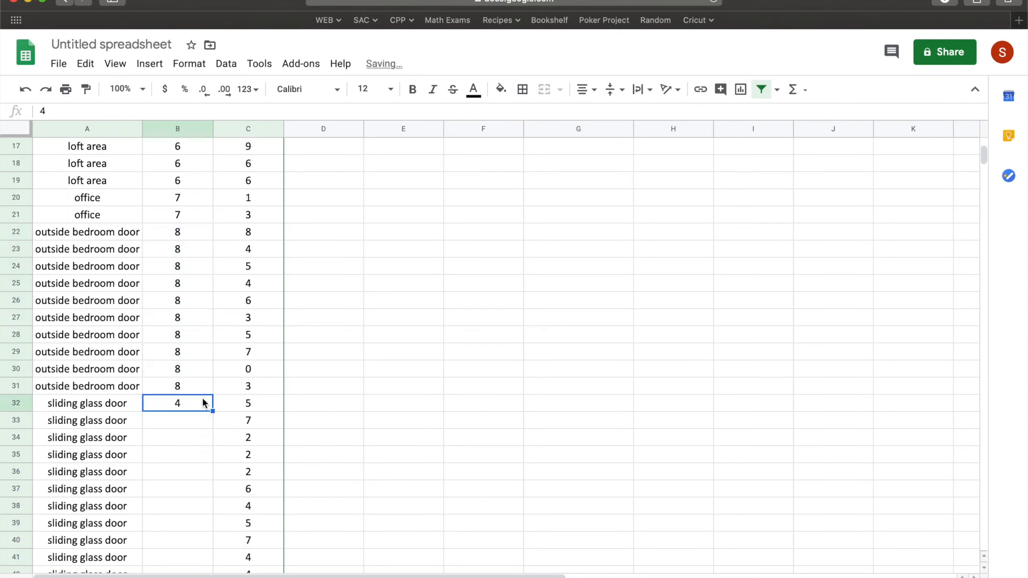
{"action": "left_click_drag", "start_coordinate": [210, 411], "coordinate": [194, 511]}
Enter 9 in B43 and fill it down to B51 for the window sill rows.
{"action": "left_click", "coordinate": [186, 523]}
{"action": "type", "text": "9"}
{"action": "key", "text": "Return"}
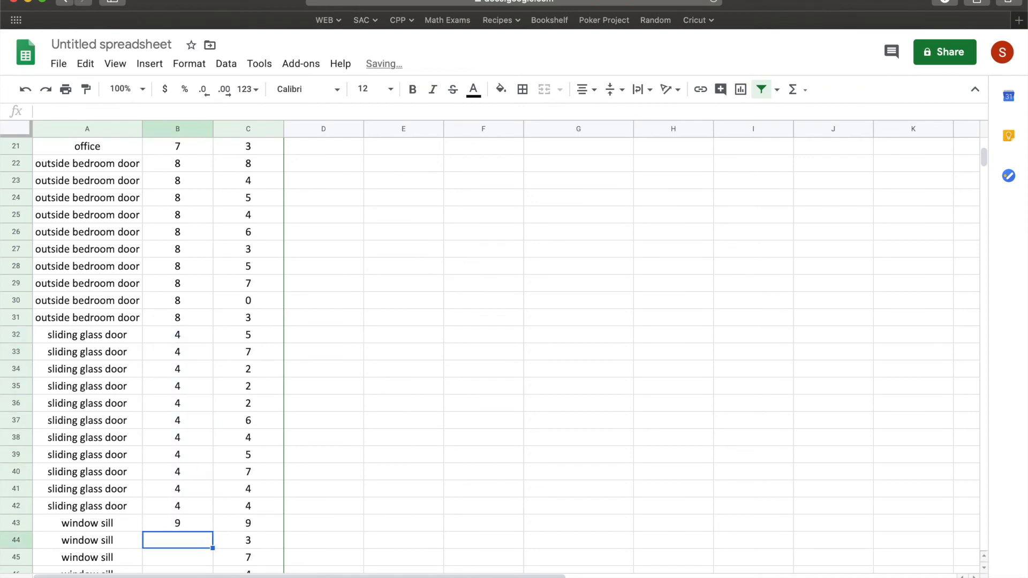
{"action": "scroll", "coordinate": [185, 522], "scroll_direction": "down", "scroll_amount": 5}
{"action": "scroll", "coordinate": [248, 269], "scroll_direction": "down", "scroll_amount": 3}
{"action": "left_click", "coordinate": [199, 266]}
{"action": "left_click_drag", "start_coordinate": [212, 275], "coordinate": [214, 403]}
Remove the filter from the data table.
{"action": "scroll", "coordinate": [207, 248], "scroll_direction": "up", "scroll_amount": 15}
{"action": "left_click", "coordinate": [216, 210]}
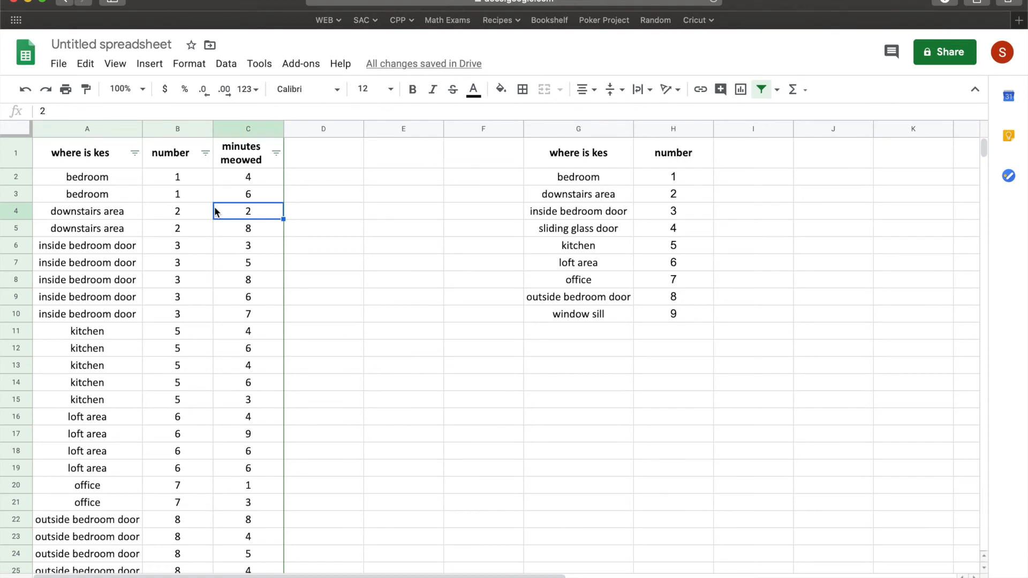
{"action": "left_click", "coordinate": [185, 152]}
{"action": "left_click", "coordinate": [763, 91]}
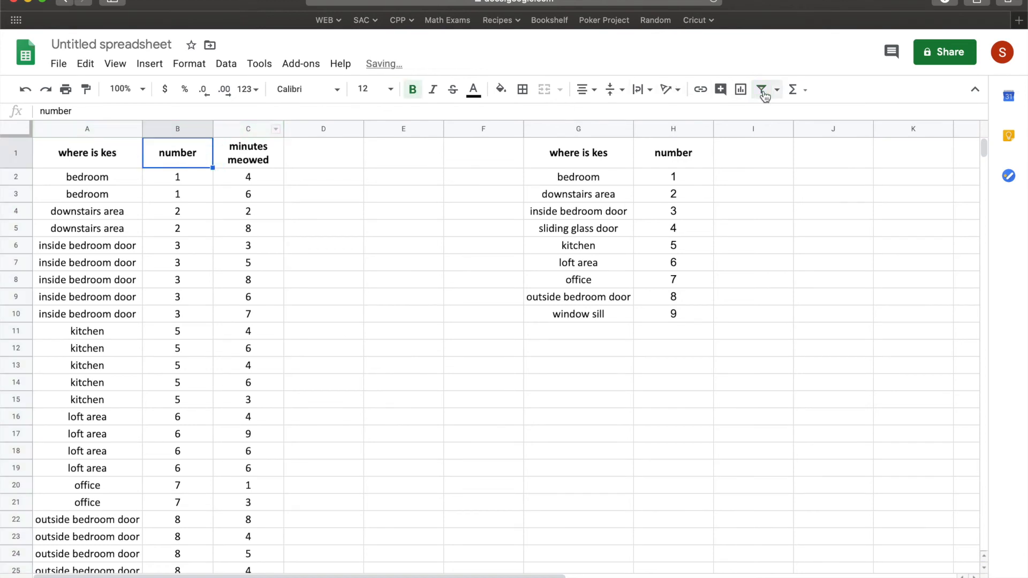
{"action": "left_click", "coordinate": [245, 211]}
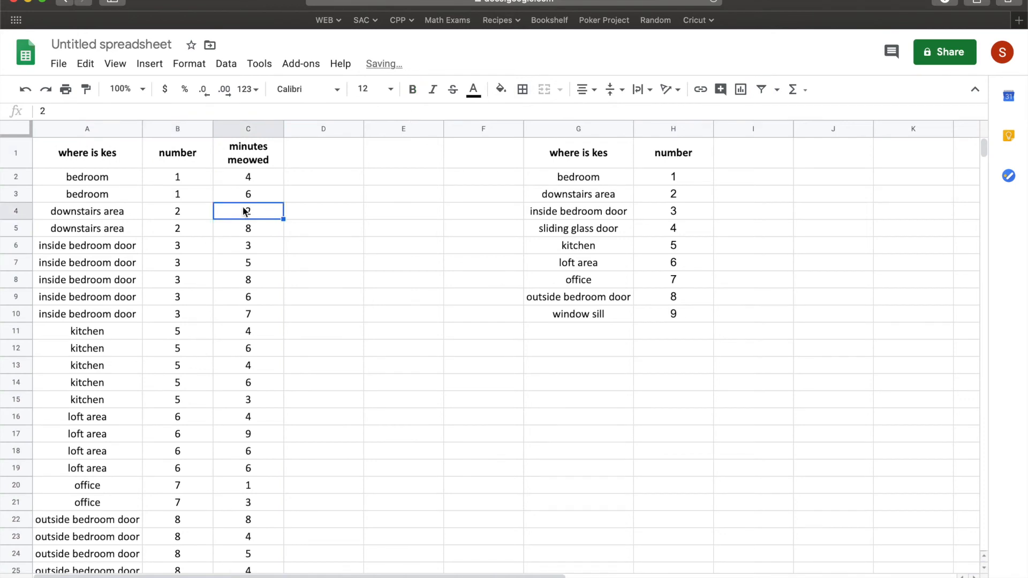
Insert a scatter chart of the number and minutes meowed columns and place it directly beside the data table.
{"action": "left_click_drag", "start_coordinate": [185, 131], "coordinate": [228, 133]}
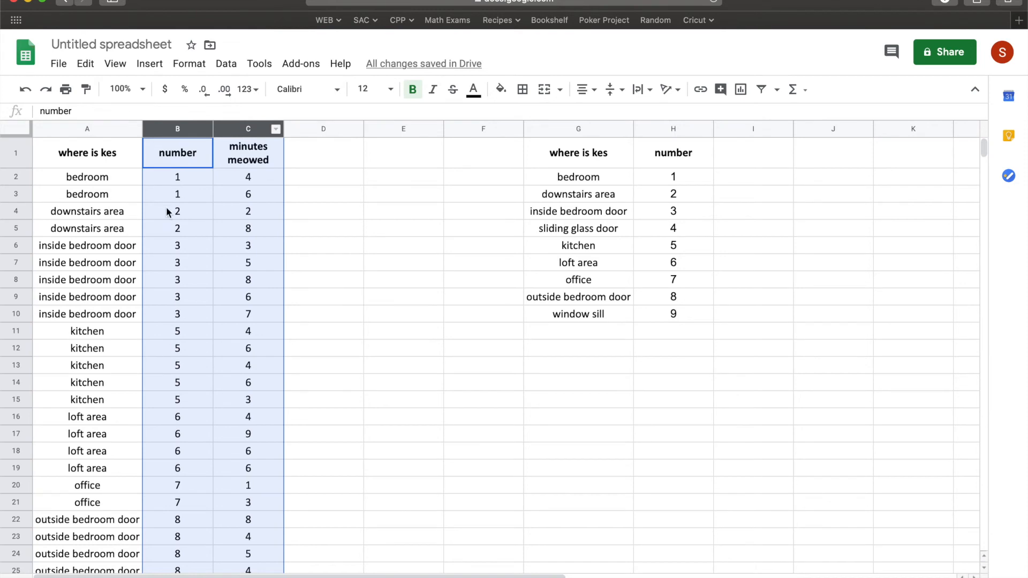
{"action": "left_click", "coordinate": [149, 64]}
{"action": "left_click", "coordinate": [170, 146]}
{"action": "left_click_drag", "start_coordinate": [461, 219], "coordinate": [580, 159]}
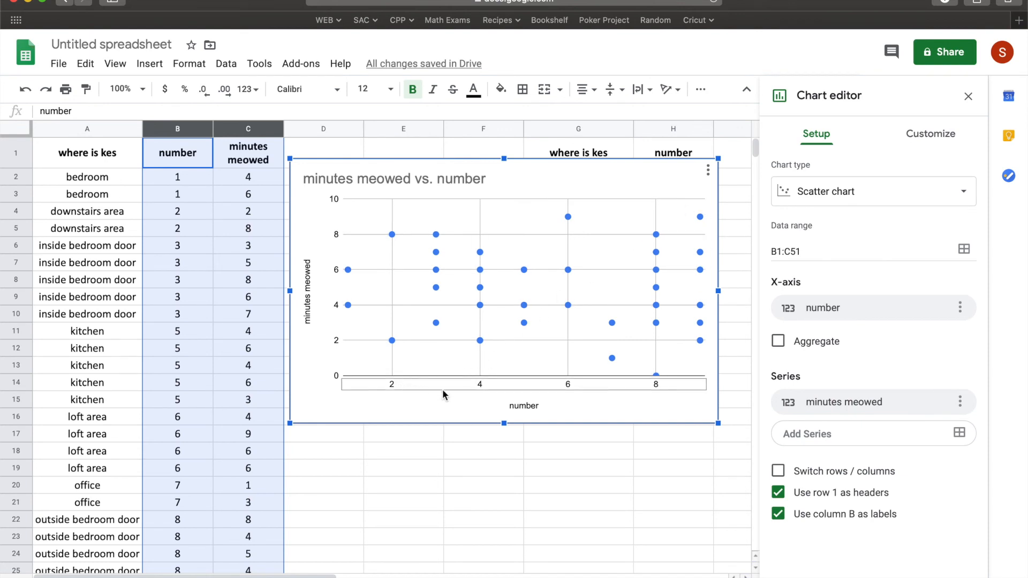
Compare the chart's horizontal axis numbers with the coded location rows in the data table.
{"action": "left_click", "coordinate": [658, 387]}
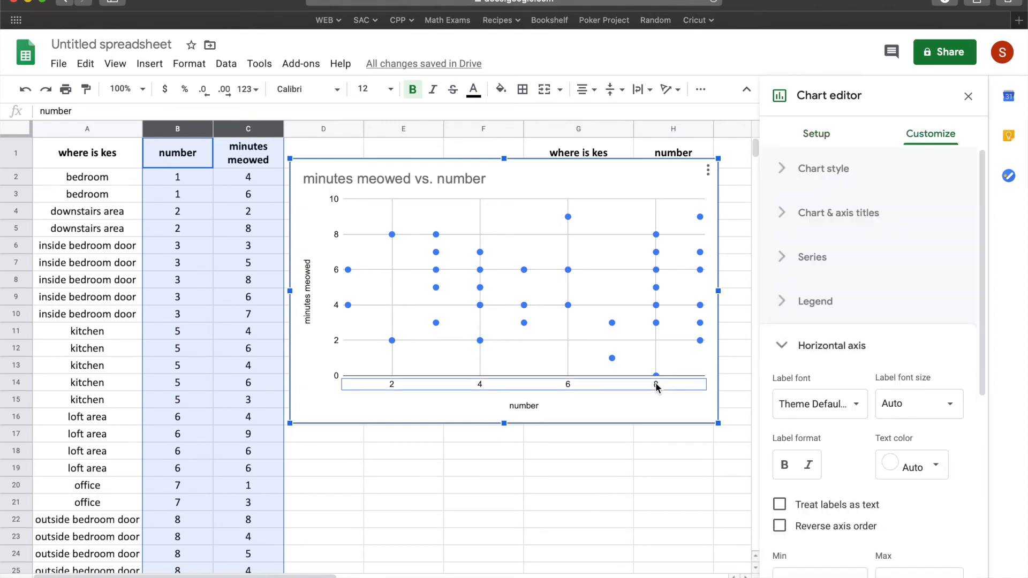
{"action": "left_click", "coordinate": [110, 179]}
{"action": "scroll", "coordinate": [184, 364], "scroll_direction": "down", "scroll_amount": 8}
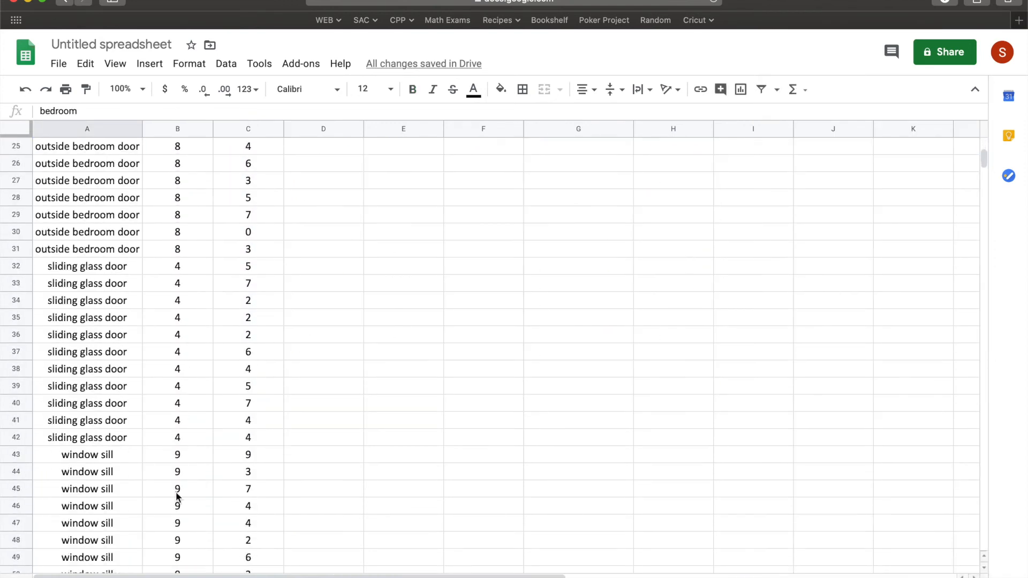
{"action": "left_click", "coordinate": [177, 508]}
{"action": "scroll", "coordinate": [140, 337], "scroll_direction": "up", "scroll_amount": 3}
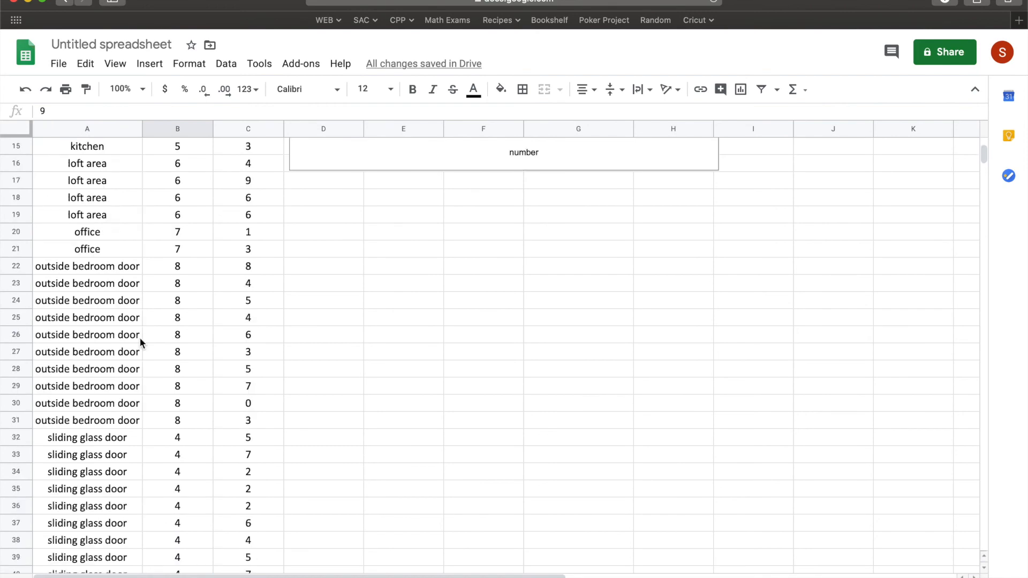
{"action": "scroll", "coordinate": [140, 337], "scroll_direction": "up", "scroll_amount": 5}
{"action": "left_click", "coordinate": [112, 180]}
{"action": "left_click", "coordinate": [174, 179]}
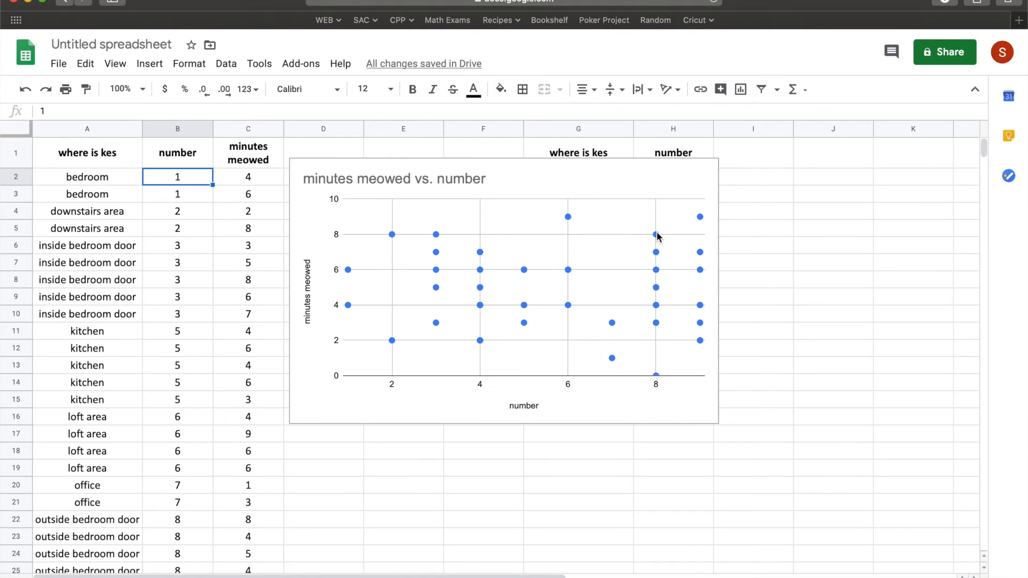
Change the chart title to "Does Kes' Location in the House Affect How Long She Likes to Meow?".
{"action": "left_click", "coordinate": [452, 188]}
{"action": "double_click", "coordinate": [482, 182]}
{"action": "triple_click", "coordinate": [482, 182]}
{"action": "key", "text": "BackSpace"}
{"action": "type", "text": "Does "}
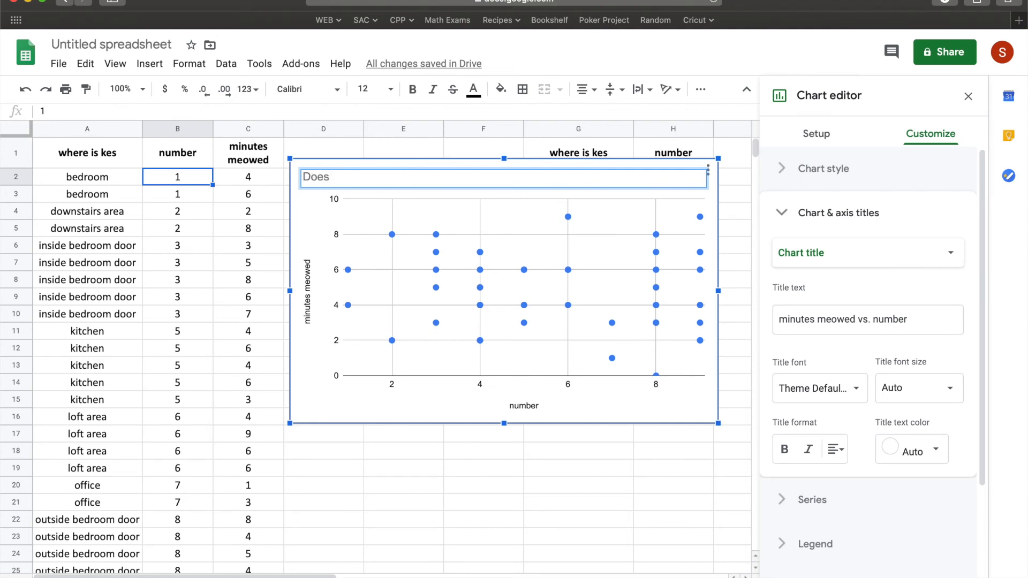
{"action": "type", "text": "Kes' Location in The"}
{"action": "key", "text": "BackSpace"}
{"action": "key", "text": "BackSpace"}
{"action": "key", "text": "BackSpace"}
{"action": "key", "text": "BackSpace"}
{"action": "type", "text": "the House "}
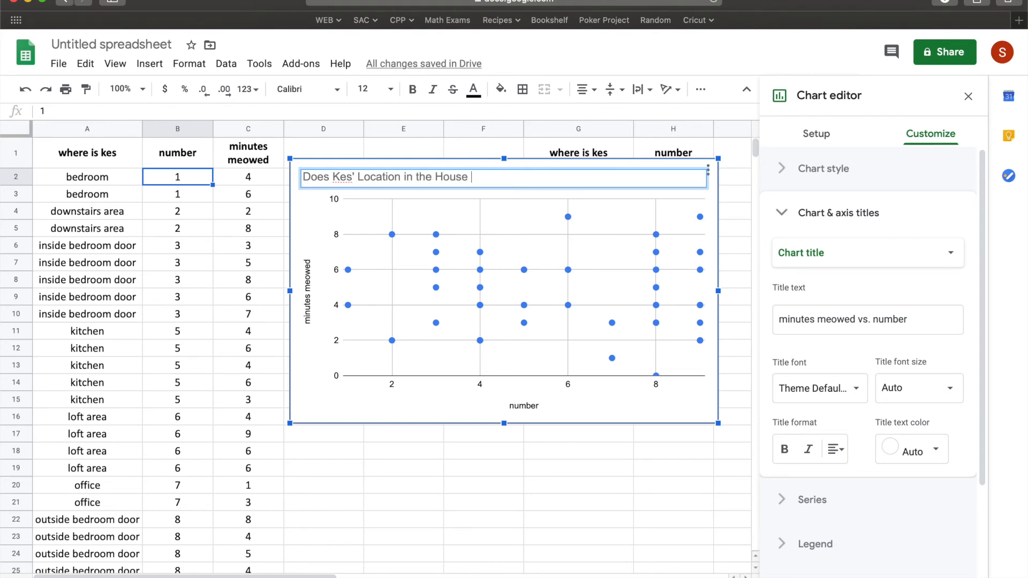
{"action": "type", "text": "Affect How Long"}
{"action": "key", "text": "BackSpace"}
{"action": "key", "text": "BackSpace"}
{"action": "type", "text": "ng She Likes to Meow?"}
{"action": "key", "text": "Return"}
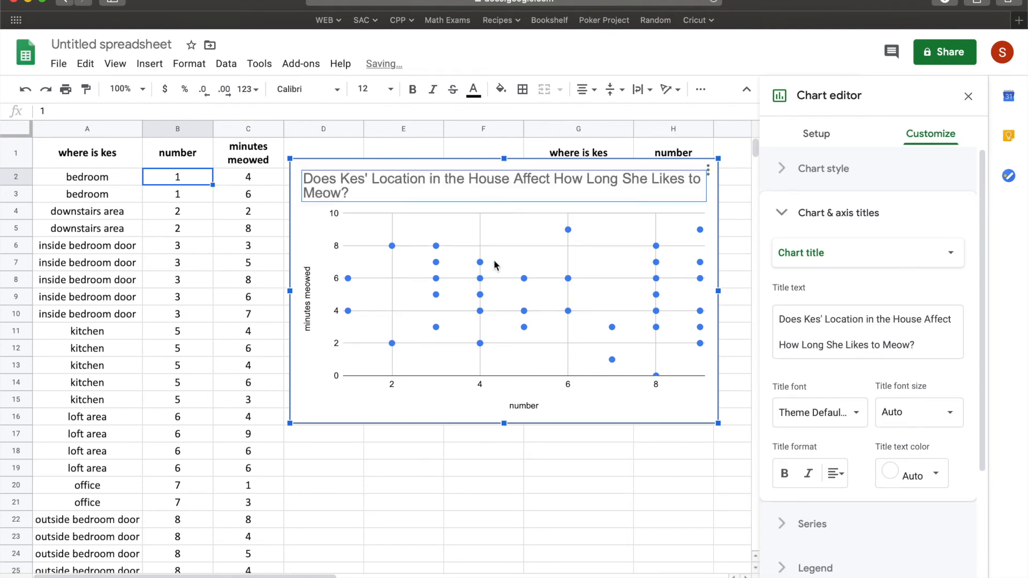
Set the horizontal axis title to "Location in House".
{"action": "left_click", "coordinate": [510, 409]}
{"action": "double_click", "coordinate": [510, 409]}
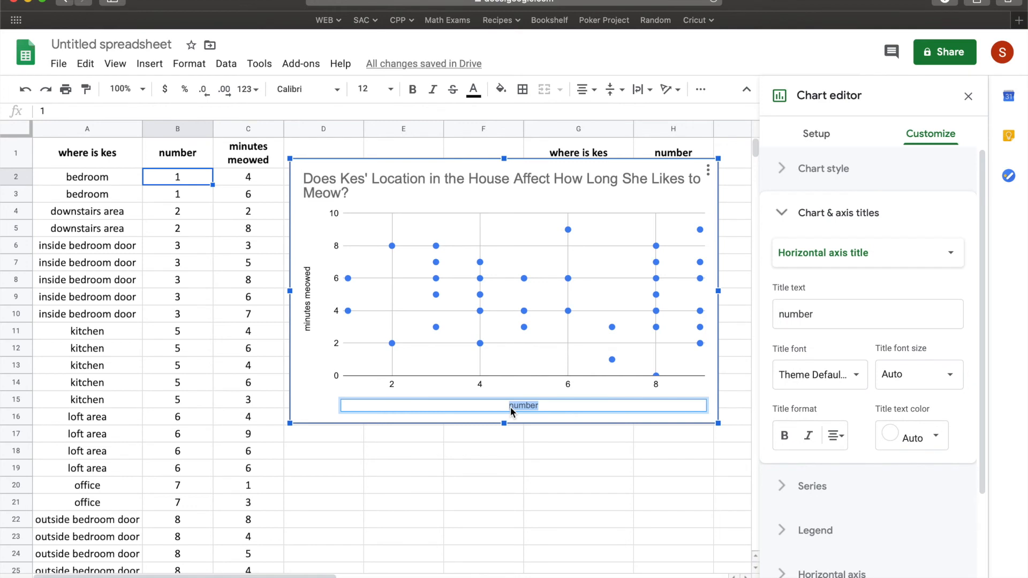
{"action": "type", "text": "N"}
{"action": "type", "text": "Location in House"}
{"action": "key", "text": "Return"}
Set the vertical axis title to "Meow Lengths (in minutes)".
{"action": "left_click", "coordinate": [306, 298]}
{"action": "double_click", "coordinate": [307, 297]}
{"action": "type", "text": "Meow"}
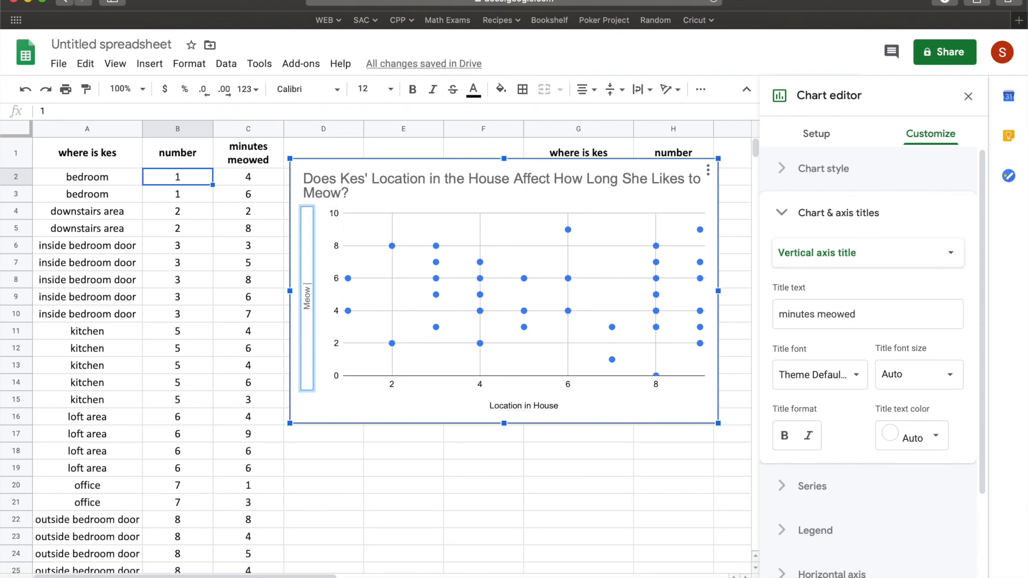
{"action": "type", "text": " Lengths (in minutes)"}
{"action": "left_click", "coordinate": [388, 468]}
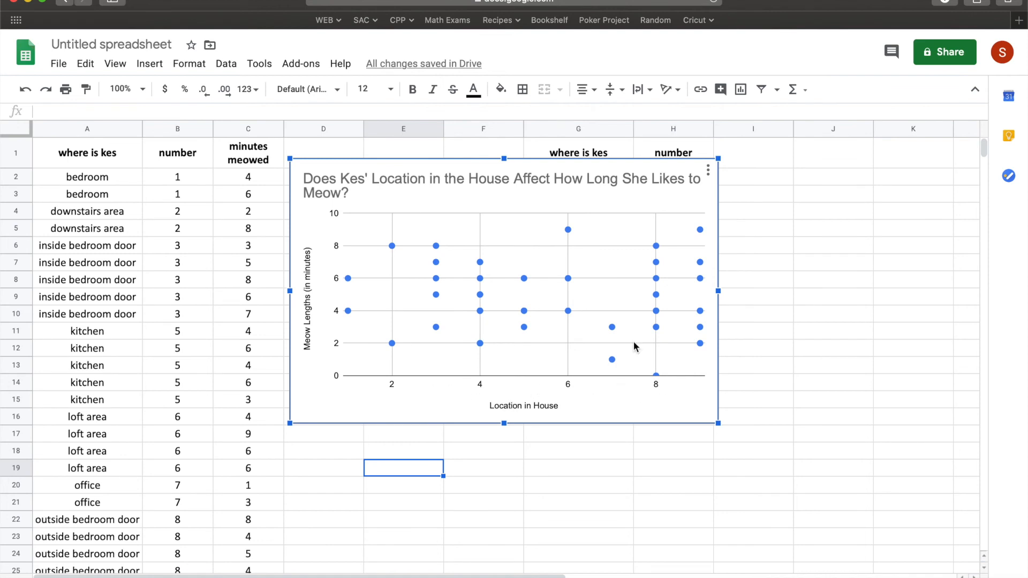
Examine the scatter chart's horizontal axis customization options for label, range and scale settings.
{"action": "left_click", "coordinate": [707, 170]}
{"action": "left_click", "coordinate": [646, 129]}
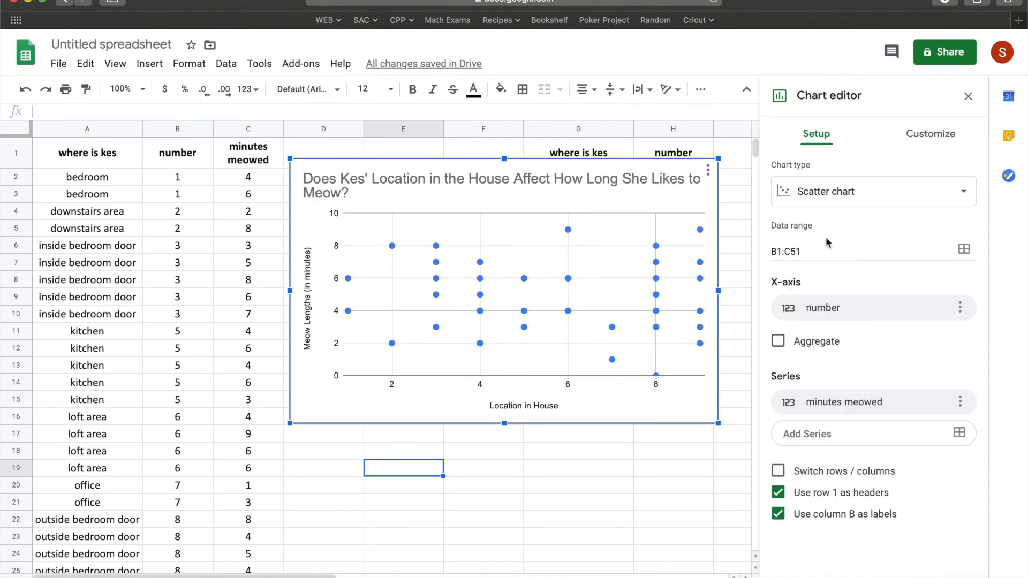
{"action": "left_click", "coordinate": [917, 148]}
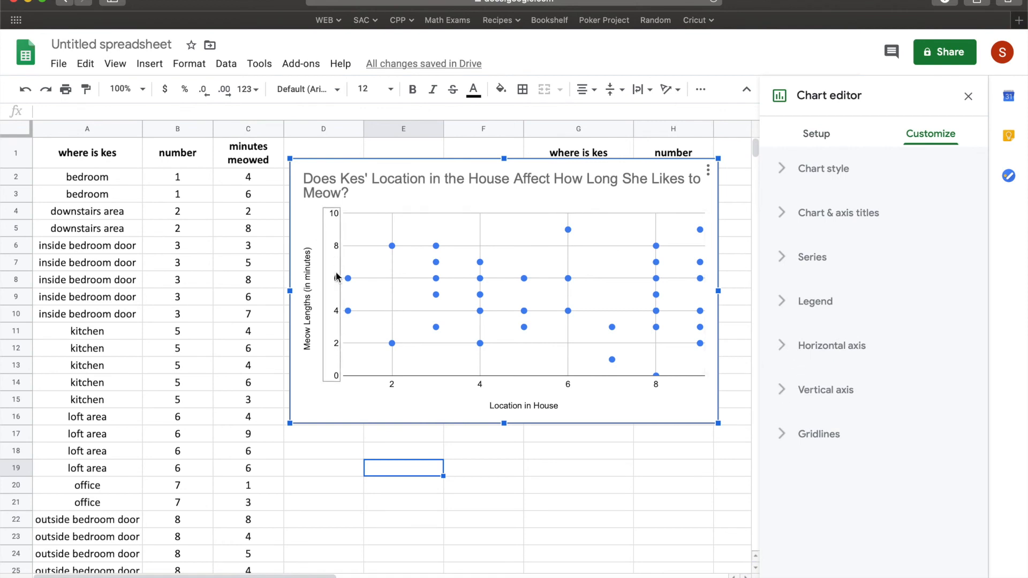
{"action": "left_click", "coordinate": [791, 349]}
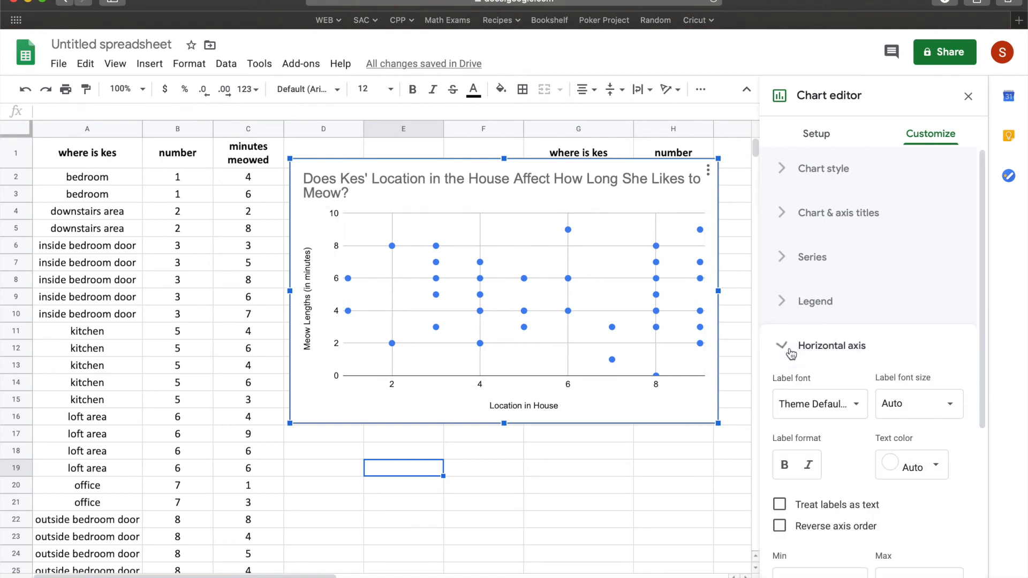
{"action": "scroll", "coordinate": [834, 367], "scroll_direction": "down", "scroll_amount": 5}
{"action": "scroll", "coordinate": [834, 368], "scroll_direction": "down", "scroll_amount": 2}
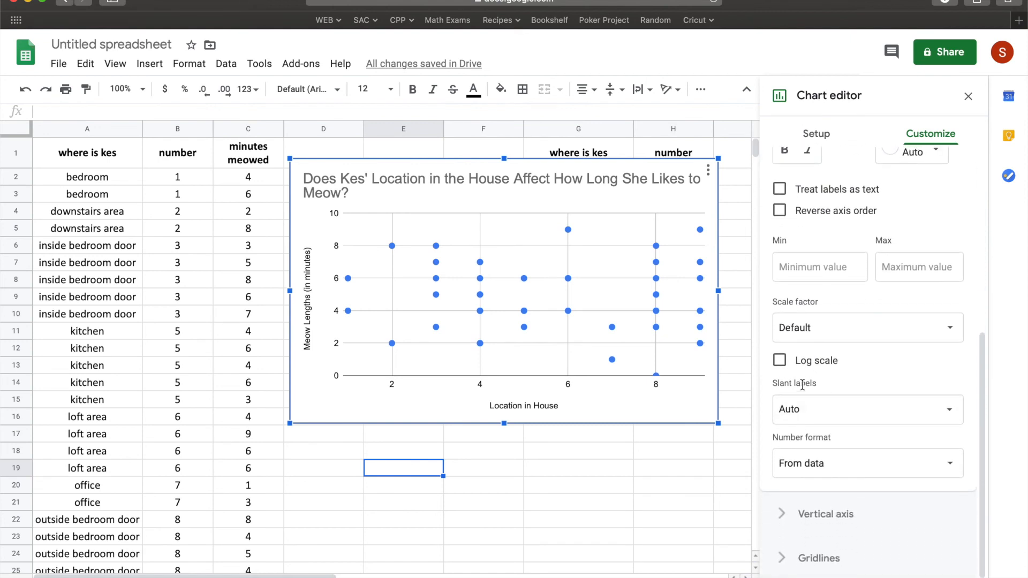
{"action": "scroll", "coordinate": [802, 384], "scroll_direction": "up", "scroll_amount": 5}
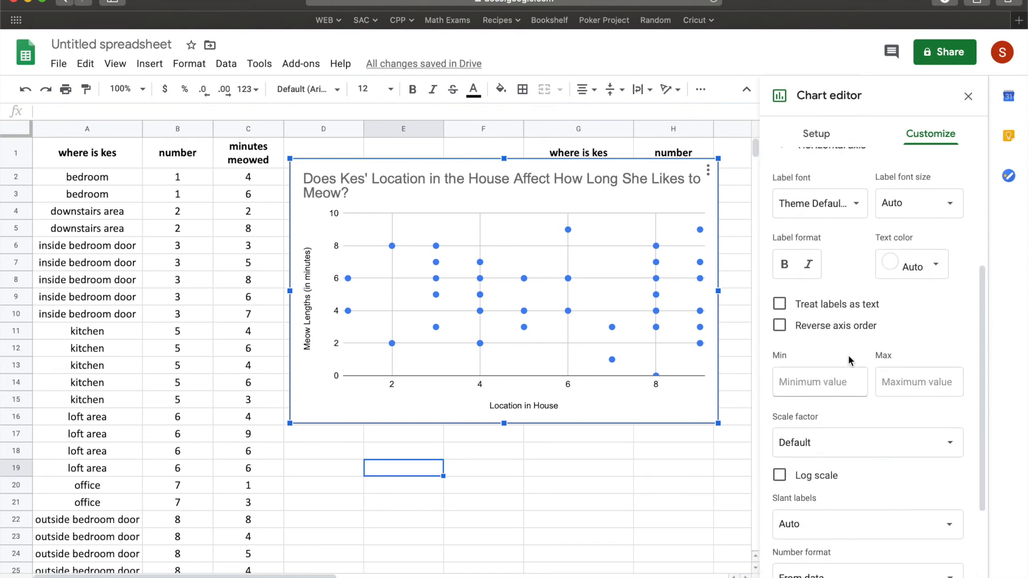
{"action": "scroll", "coordinate": [848, 356], "scroll_direction": "down", "scroll_amount": 5}
Set the vertical axis major gridline count to 10.
{"action": "left_click", "coordinate": [834, 558]}
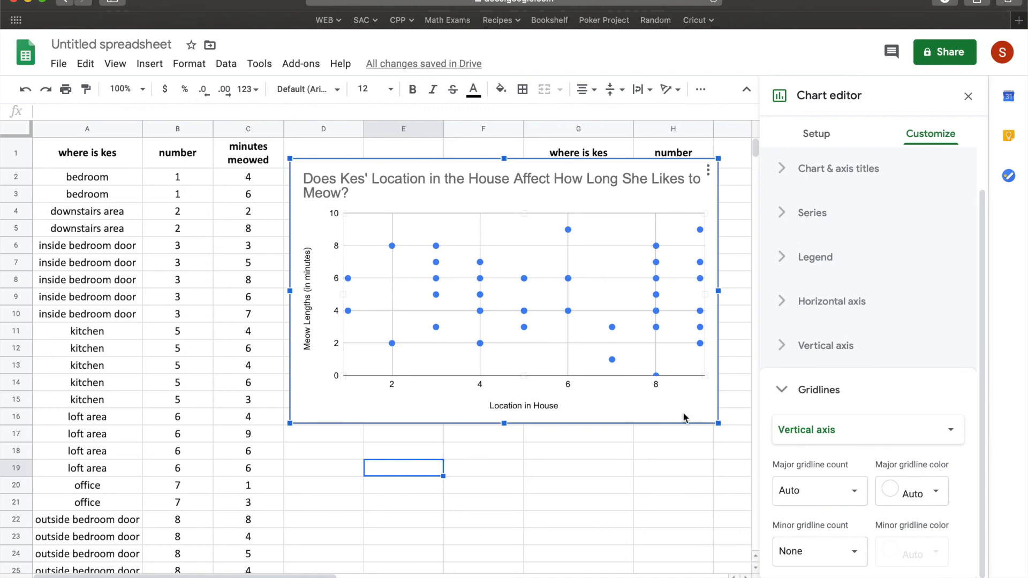
{"action": "left_click", "coordinate": [835, 486]}
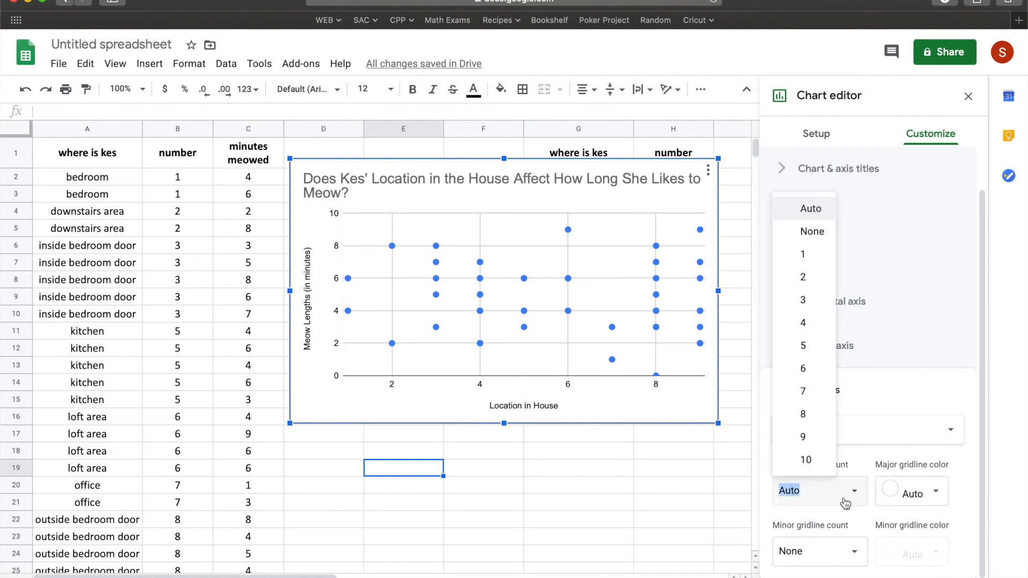
{"action": "left_click", "coordinate": [816, 461]}
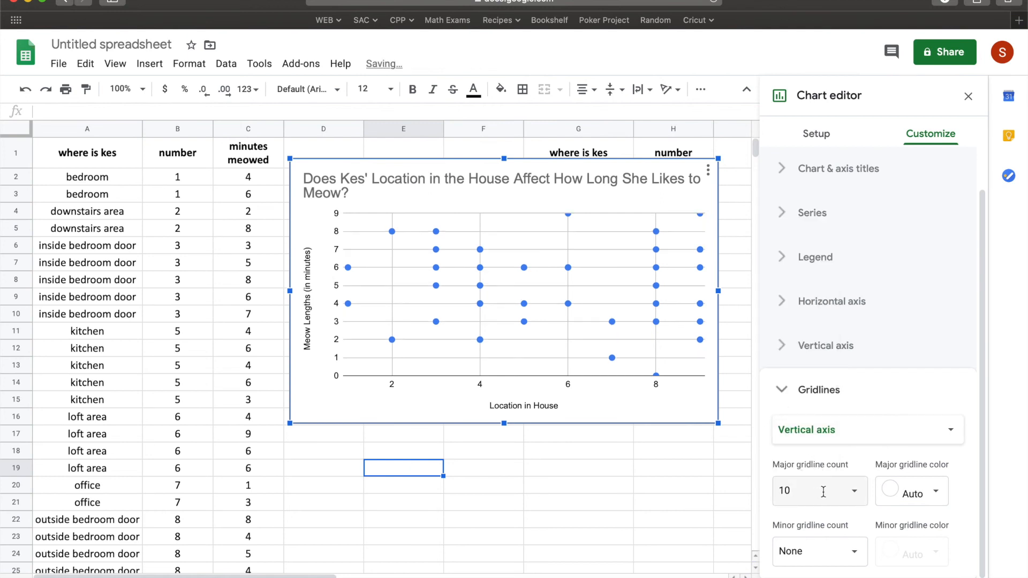
Set the vertical axis major gridline count to Auto.
{"action": "left_click", "coordinate": [865, 497]}
{"action": "left_click", "coordinate": [783, 462]}
{"action": "left_click", "coordinate": [856, 495]}
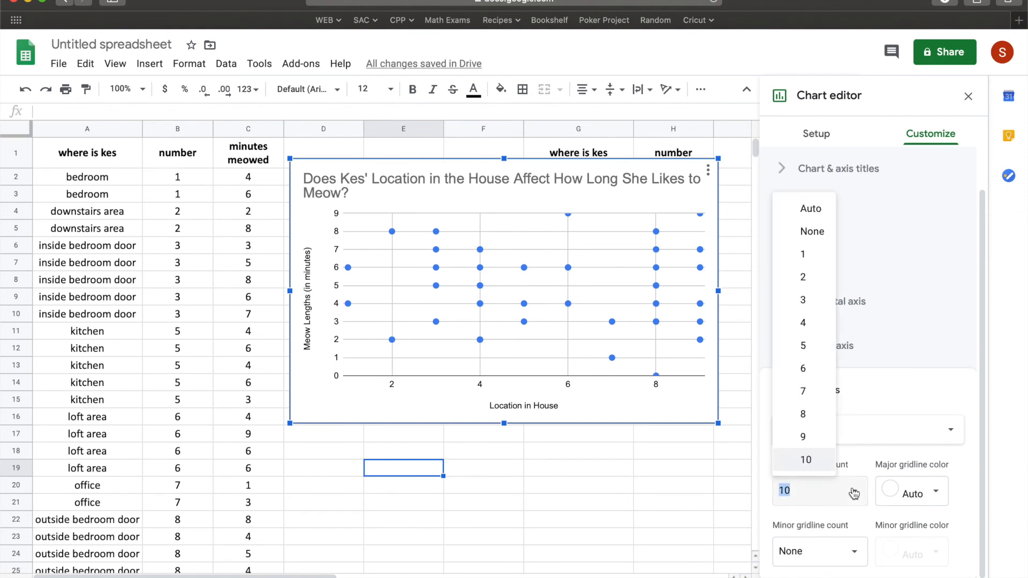
{"action": "left_click", "coordinate": [817, 207]}
Set the scatter chart's horizontal axis major gridline count to 10 and close the chart editing.
{"action": "left_click", "coordinate": [561, 384]}
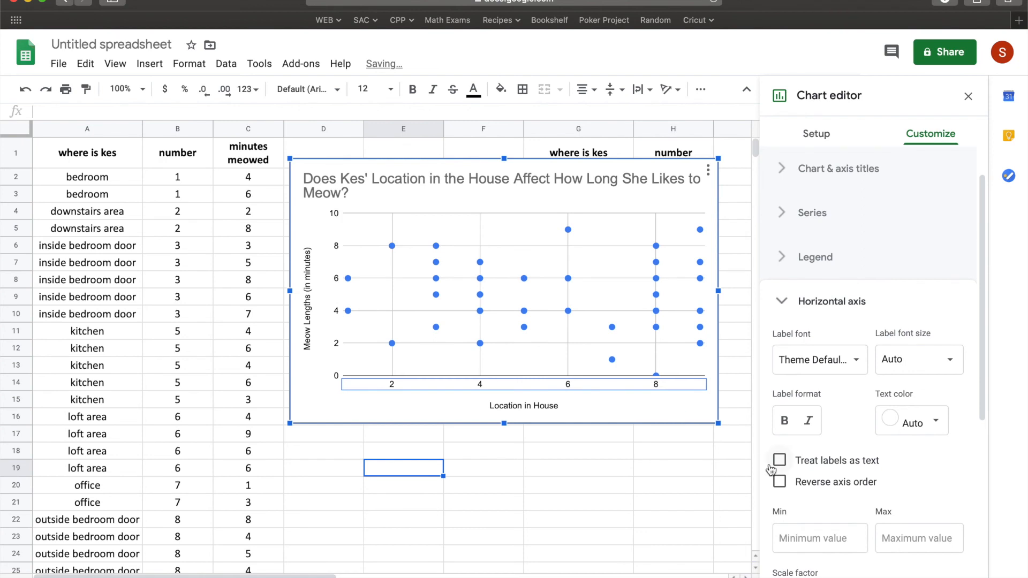
{"action": "left_click", "coordinate": [832, 301]}
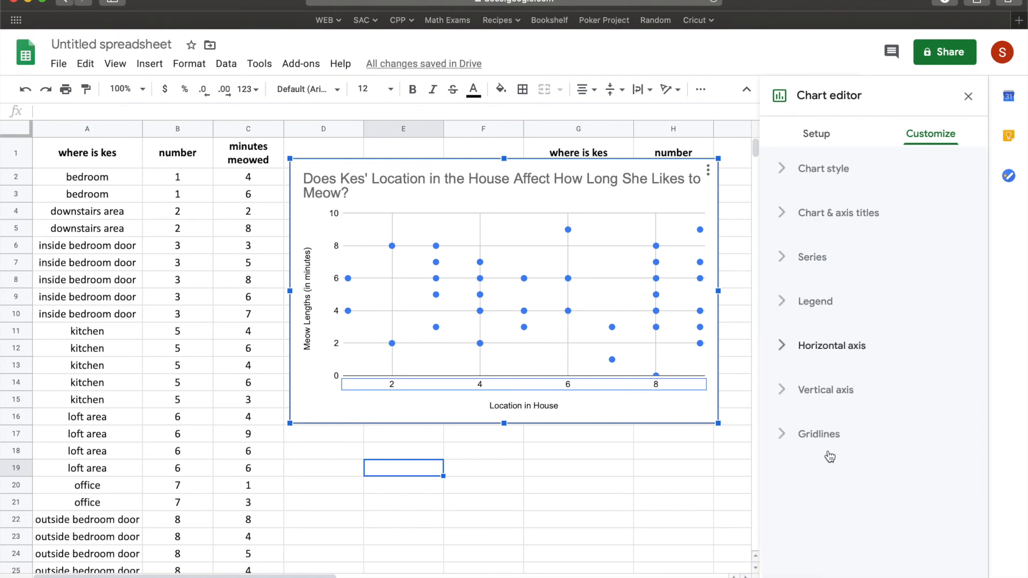
{"action": "left_click", "coordinate": [834, 437]}
{"action": "left_click", "coordinate": [905, 427]}
{"action": "left_click", "coordinate": [802, 404]}
{"action": "scroll", "coordinate": [832, 457], "scroll_direction": "down", "scroll_amount": 2}
{"action": "left_click", "coordinate": [822, 491]}
{"action": "left_click", "coordinate": [815, 462]}
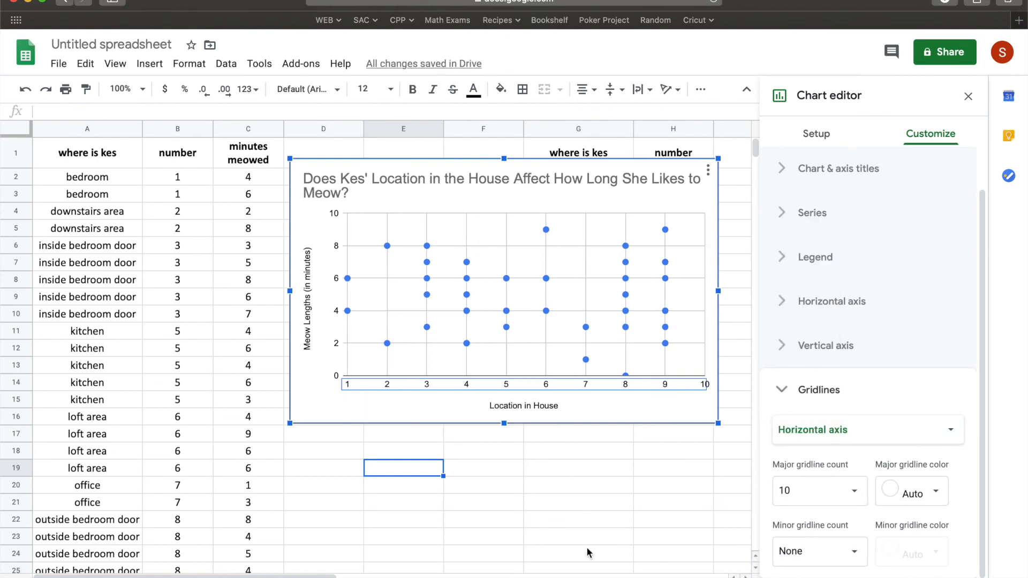
{"action": "left_click", "coordinate": [607, 478]}
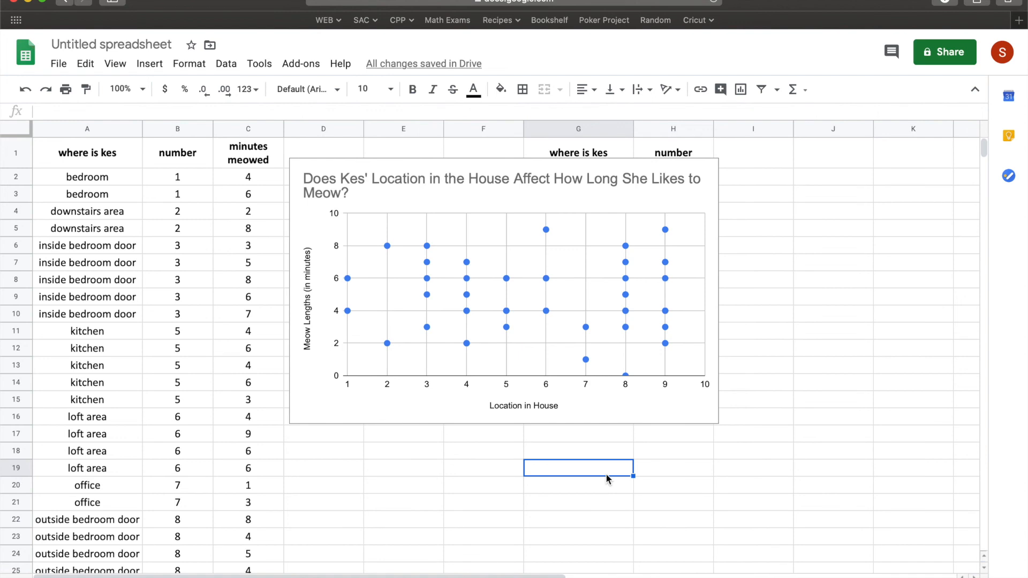
Move the scatter chart below the location-to-number key in columns G and H.
{"action": "left_click", "coordinate": [648, 168]}
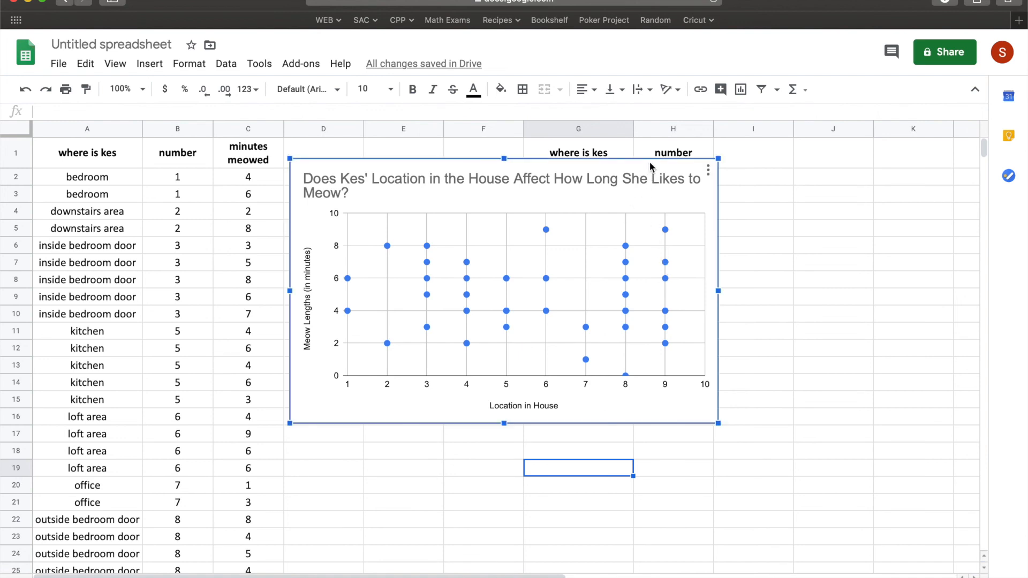
{"action": "left_click_drag", "start_coordinate": [650, 159], "coordinate": [677, 217]}
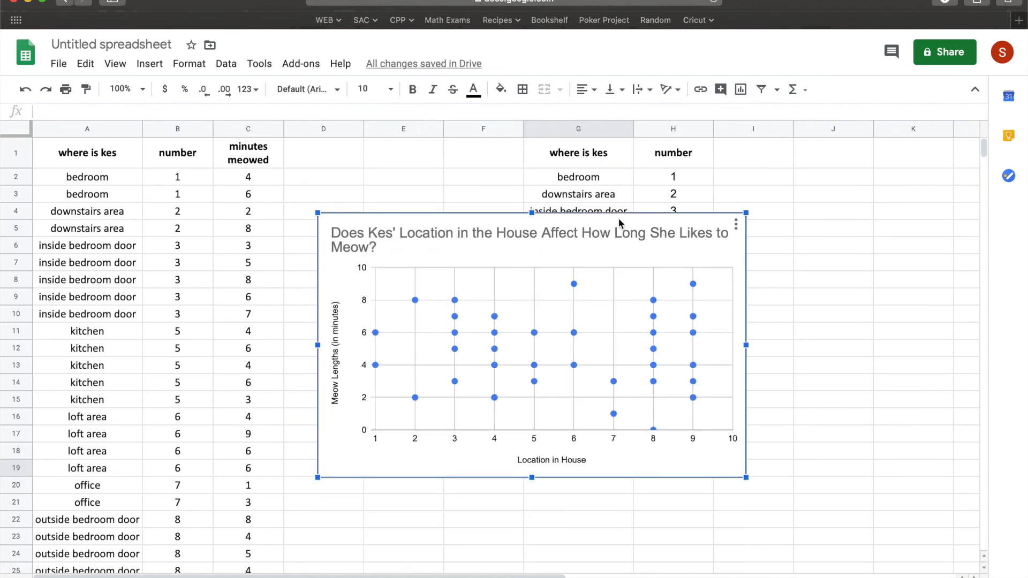
{"action": "left_click_drag", "start_coordinate": [627, 213], "coordinate": [613, 329]}
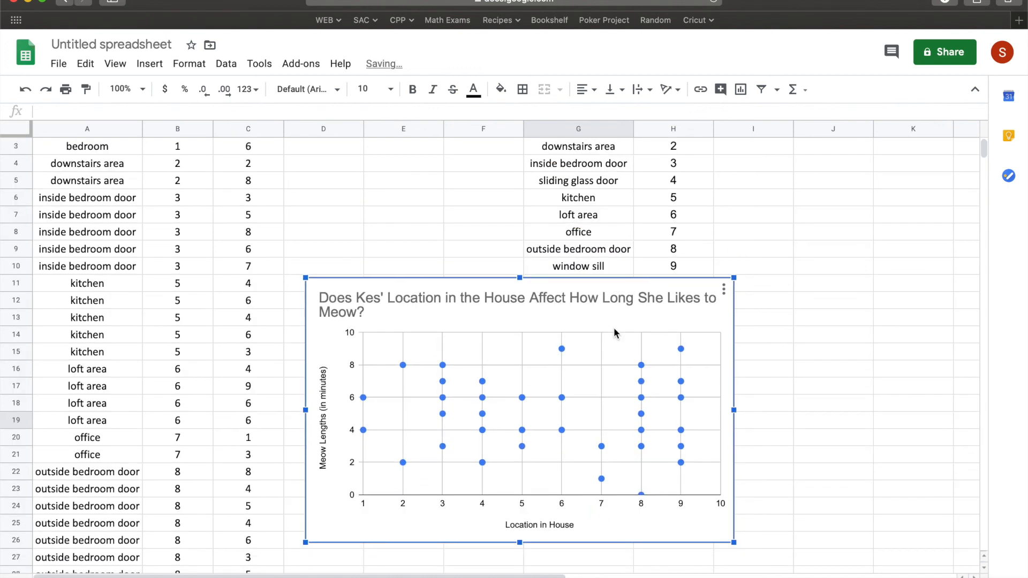
Review the location names in G2:G10 and the number coding in the other sheet's upstairs/downstairs column.
{"action": "left_click_drag", "start_coordinate": [609, 176], "coordinate": [600, 316]}
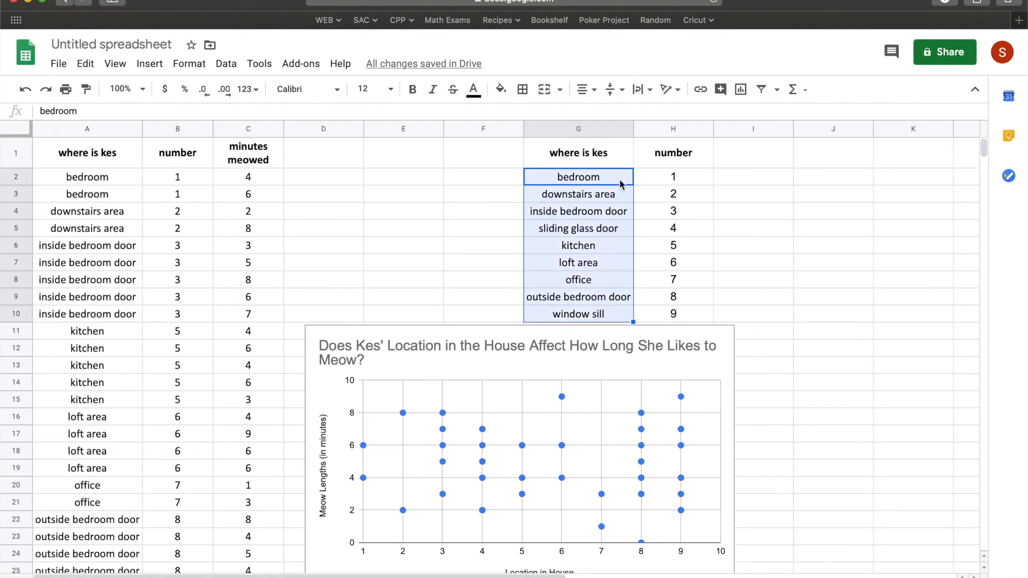
{"action": "left_click_drag", "start_coordinate": [607, 179], "coordinate": [614, 315]}
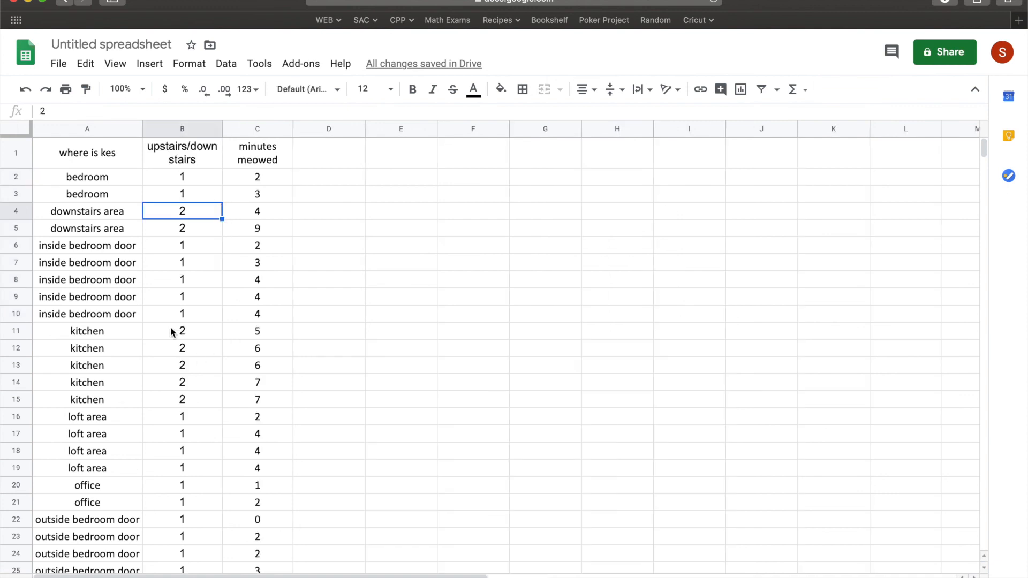
{"action": "left_click", "coordinate": [200, 179]}
{"action": "scroll", "coordinate": [201, 439], "scroll_direction": "down", "scroll_amount": 7}
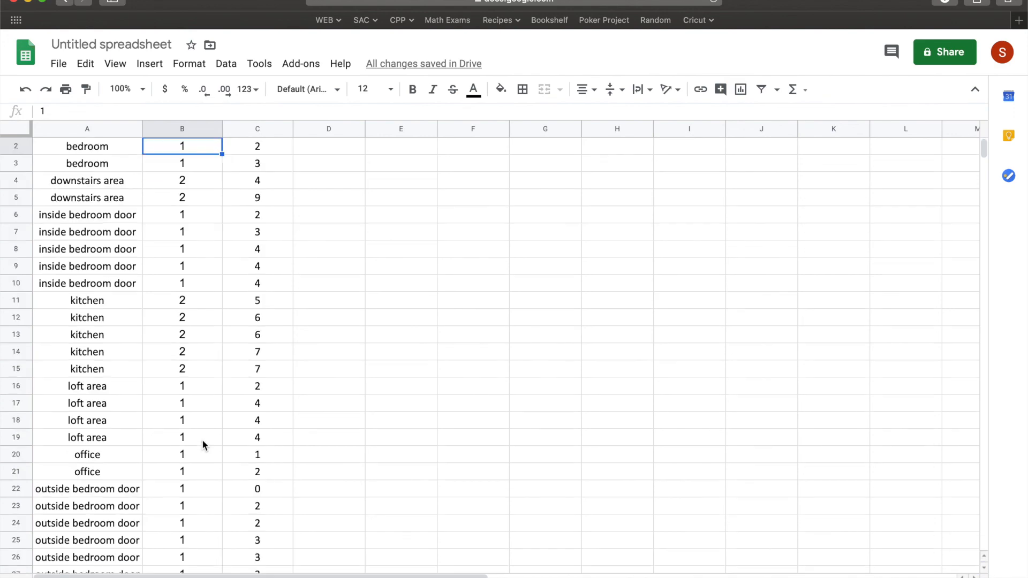
{"action": "scroll", "coordinate": [202, 439], "scroll_direction": "up", "scroll_amount": 7}
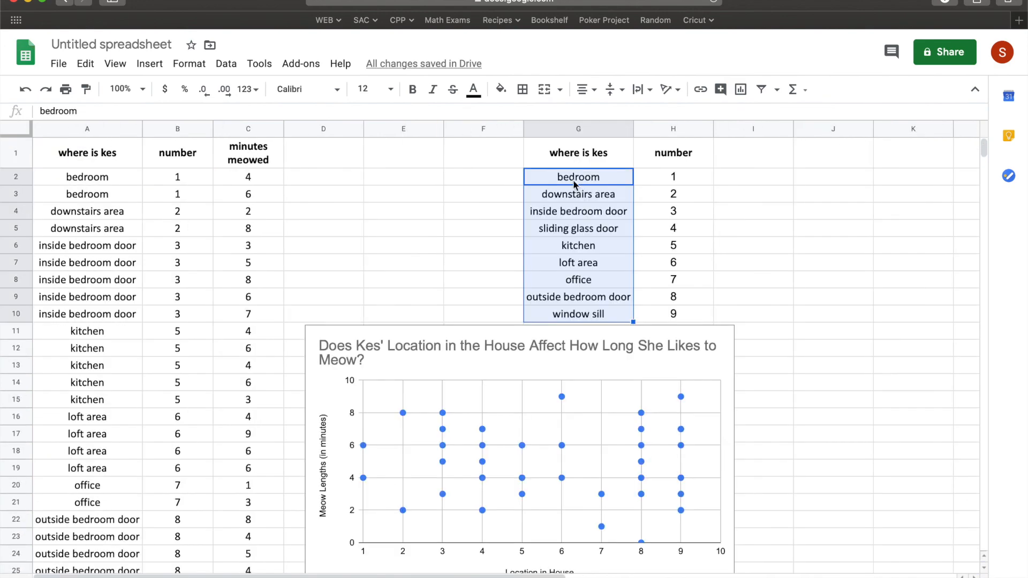
Shift the location scatter chart slightly further down so it starts at about row 12.
{"action": "left_click_drag", "start_coordinate": [666, 327], "coordinate": [666, 341]}
{"action": "left_click", "coordinate": [782, 283]}
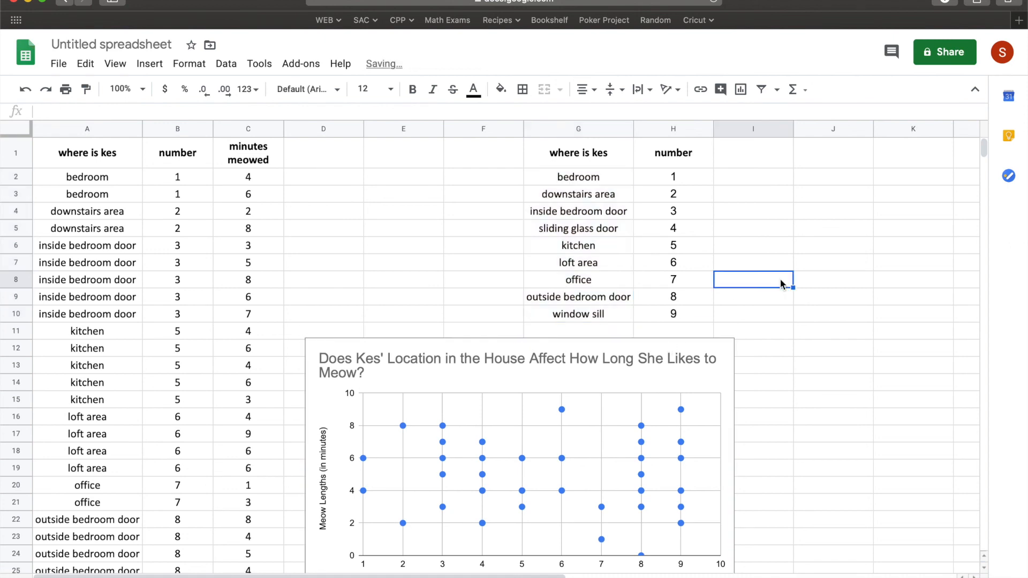
{"action": "scroll", "coordinate": [782, 283], "scroll_direction": "right", "scroll_amount": 3}
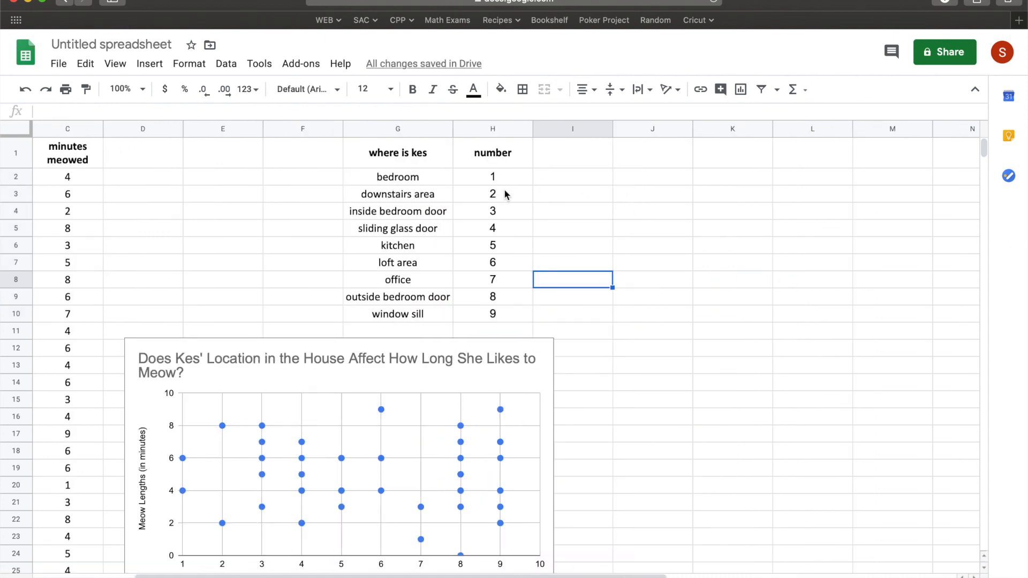
{"action": "scroll", "coordinate": [503, 190], "scroll_direction": "left", "scroll_amount": 3}
Copy the whole "where is kes" column A into column K.
{"action": "left_click", "coordinate": [104, 129]}
{"action": "key", "text": "ctrl+c"}
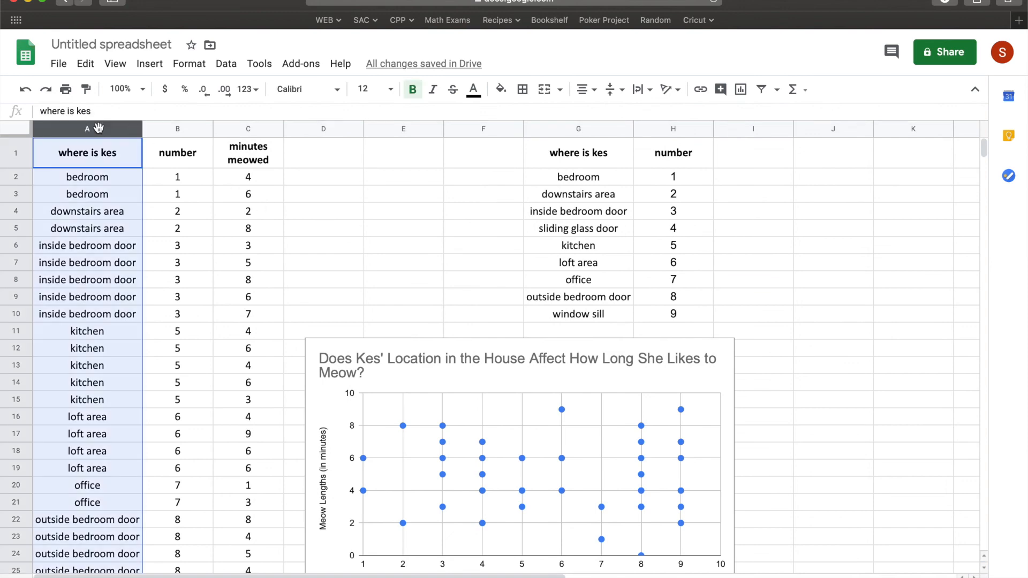
{"action": "scroll", "coordinate": [537, 200], "scroll_direction": "right", "scroll_amount": 4}
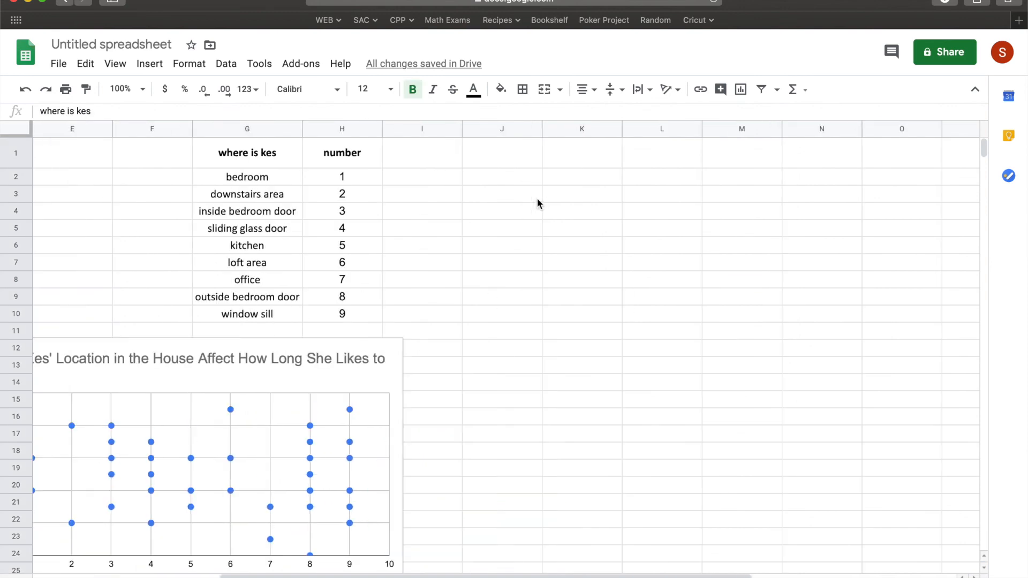
{"action": "left_click", "coordinate": [575, 128]}
{"action": "key", "text": "ctrl+v"}
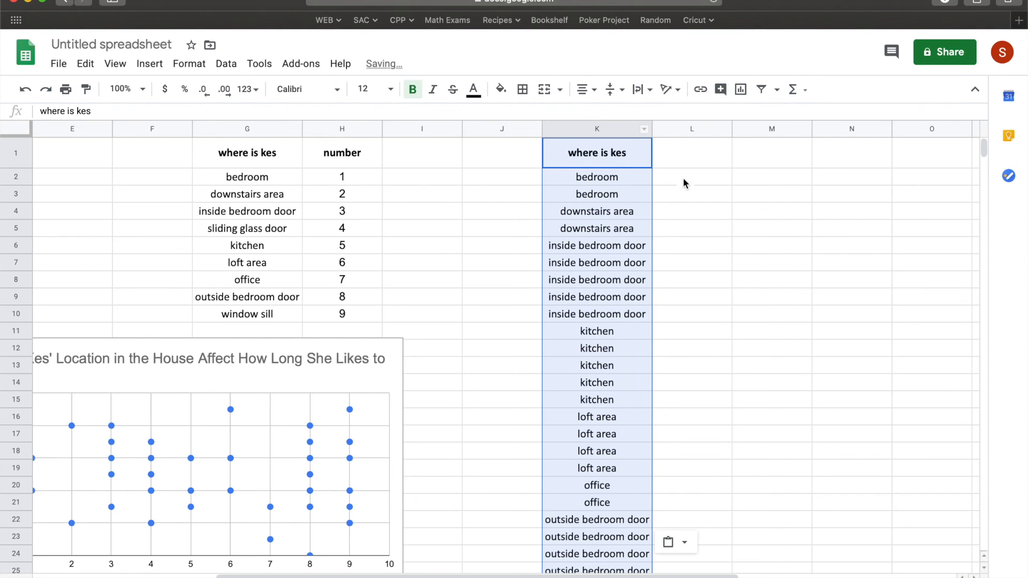
{"action": "left_click", "coordinate": [689, 182]}
In column I, label bedroom and inside bedroom door as upstairs, and downstairs area and sliding glass door as downstairs.
{"action": "left_click", "coordinate": [416, 167]}
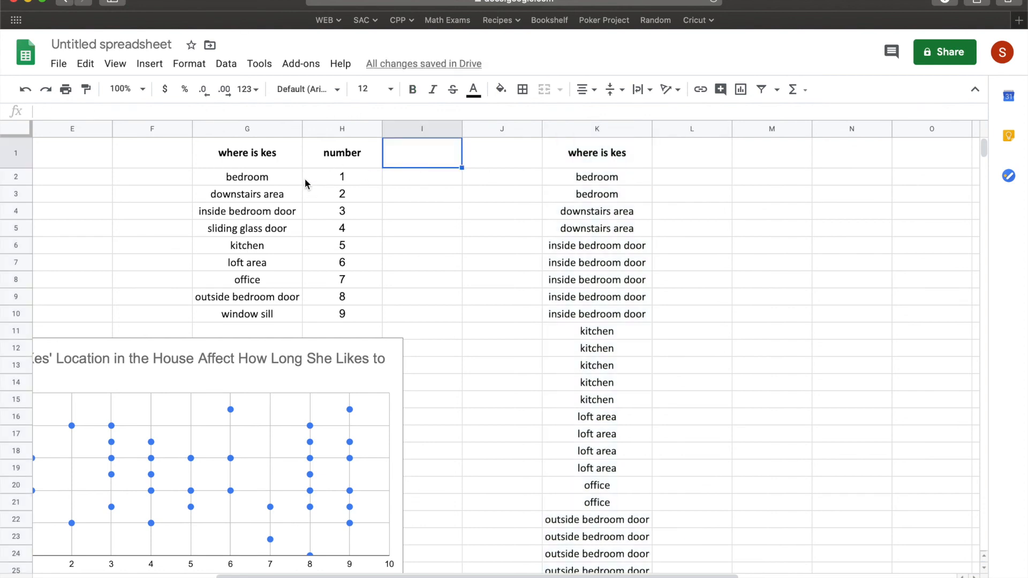
{"action": "left_click", "coordinate": [433, 180]}
{"action": "type", "text": "upstairs"}
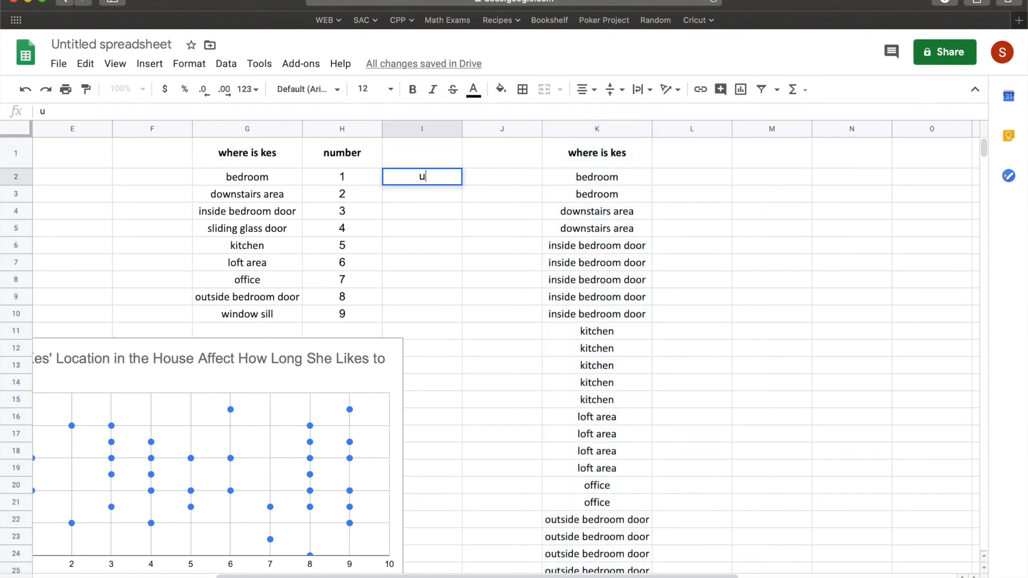
{"action": "key", "text": "Return"}
{"action": "type", "text": "downstairs"}
{"action": "key", "text": "Return"}
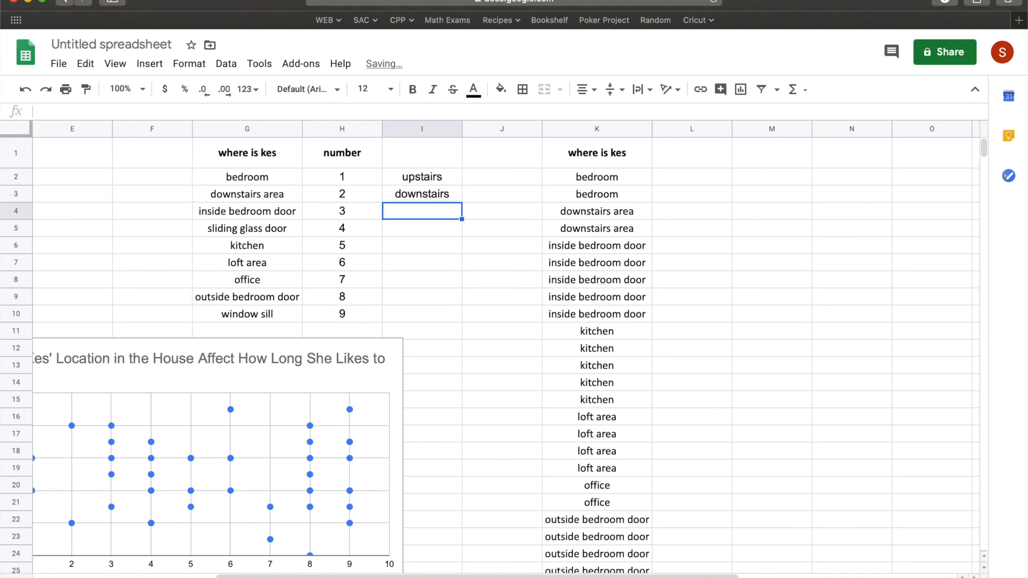
{"action": "type", "text": "upstairs"}
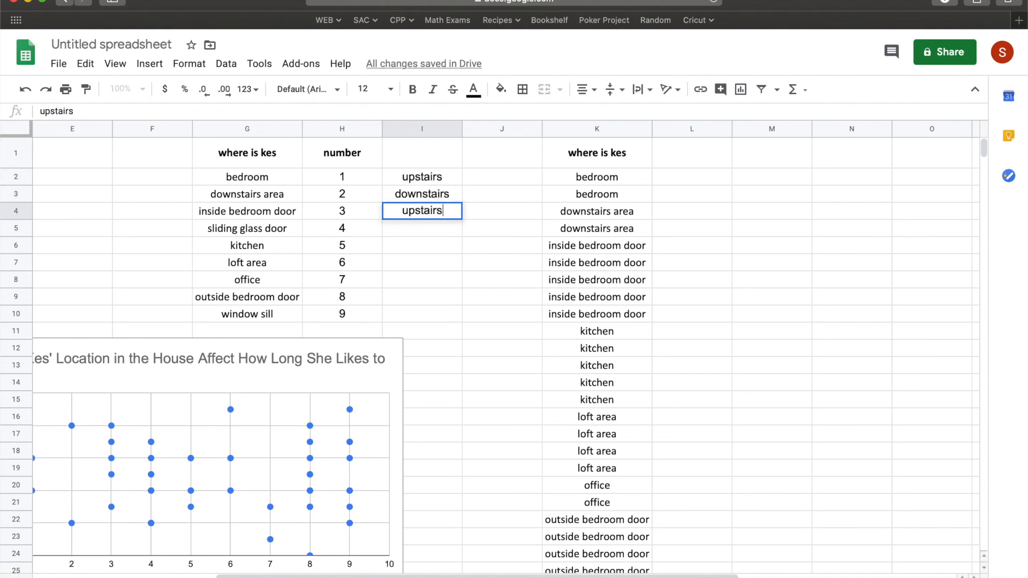
{"action": "key", "text": "Return"}
{"action": "type", "text": "downstairs"}
{"action": "key", "text": "Return"}
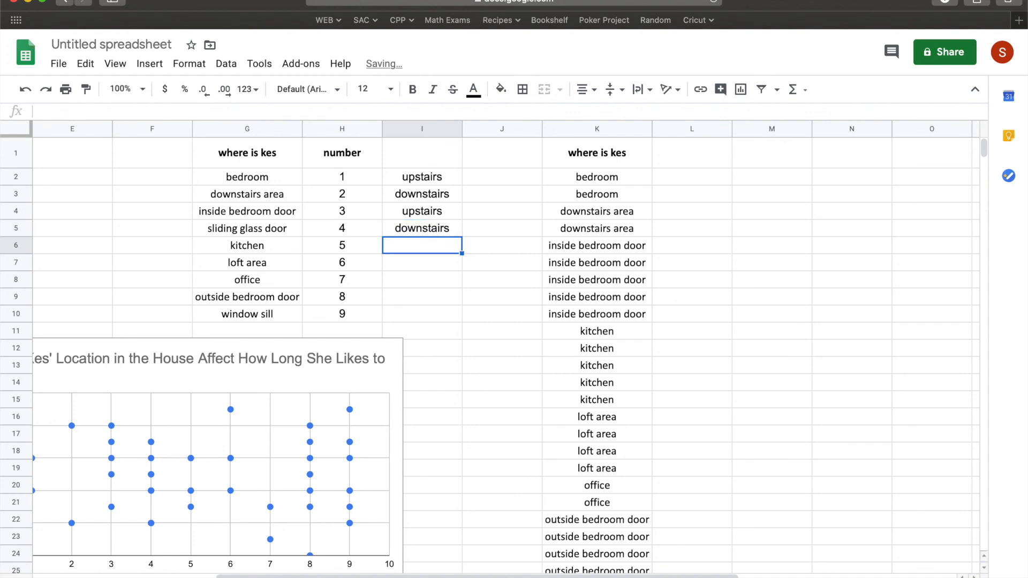
Label kitchen and window sill as downstairs, and loft area, office and outside bedroom door as upstairs in column I.
{"action": "type", "text": "downstairs"}
{"action": "key", "text": "Return"}
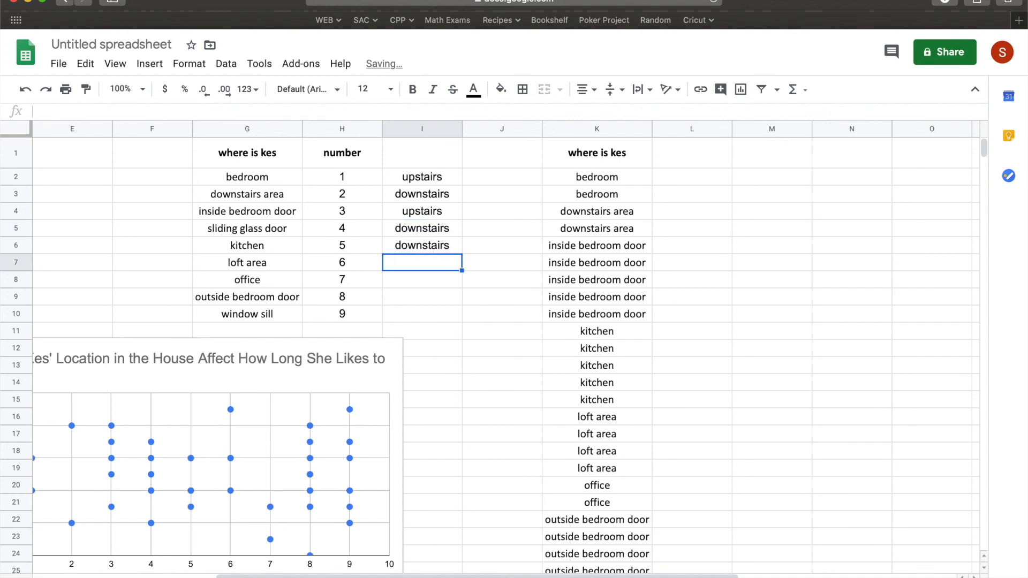
{"action": "type", "text": "upstairs"}
{"action": "key", "text": "Return"}
{"action": "type", "text": "upstairs"}
{"action": "key", "text": "Return"}
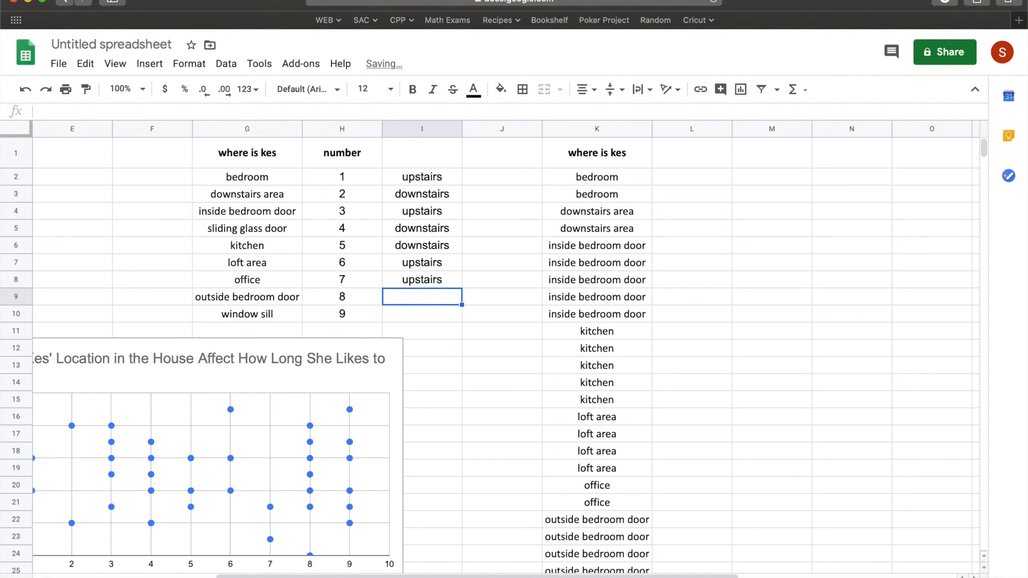
{"action": "type", "text": "upstairs"}
{"action": "key", "text": "Return"}
{"action": "type", "text": "downstairs"}
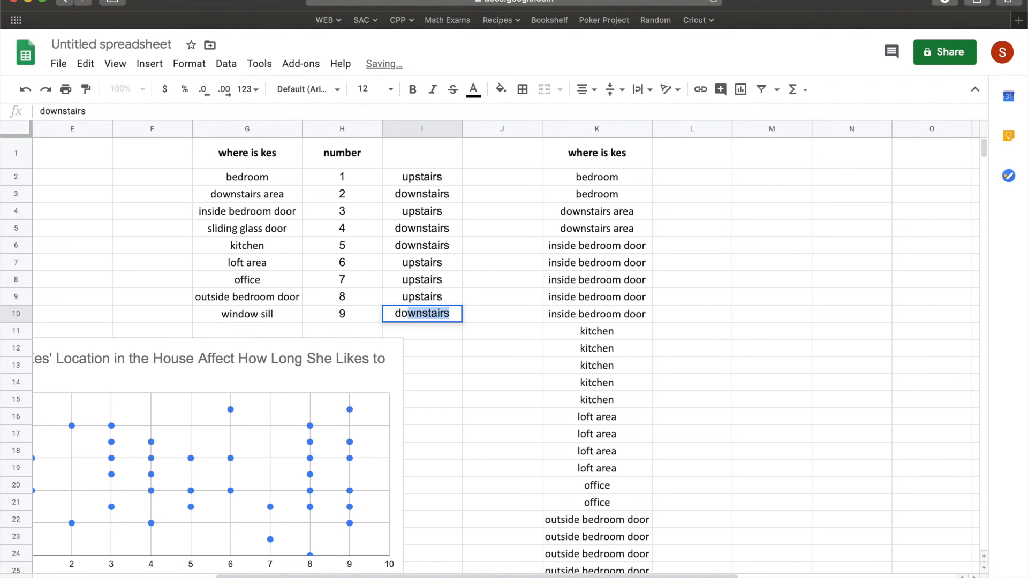
{"action": "key", "text": "Return"}
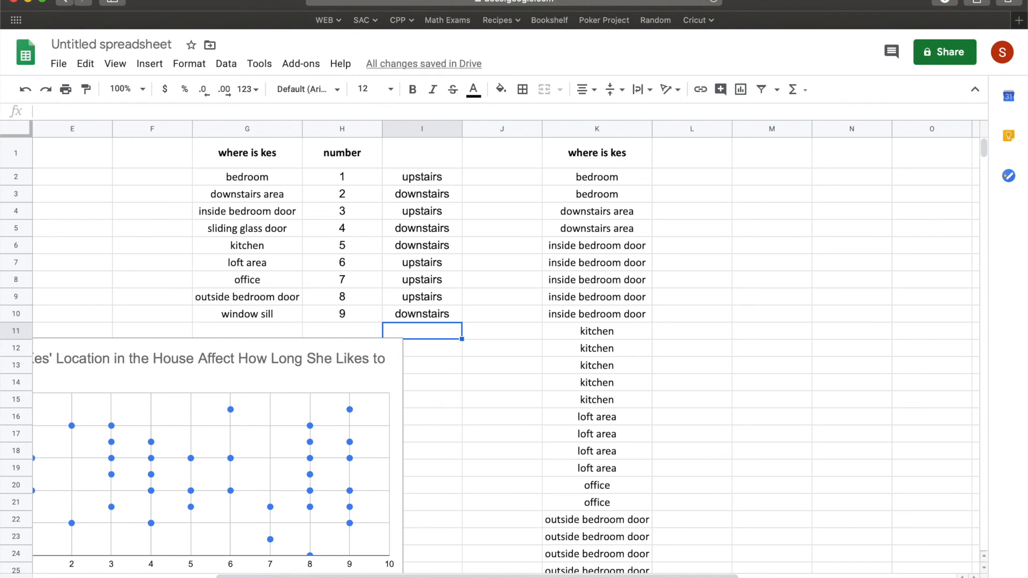
Add a coding key in N2:O3 that assigns a number to upstairs and to downstairs.
{"action": "scroll", "coordinate": [568, 206], "scroll_direction": "down", "scroll_amount": 5}
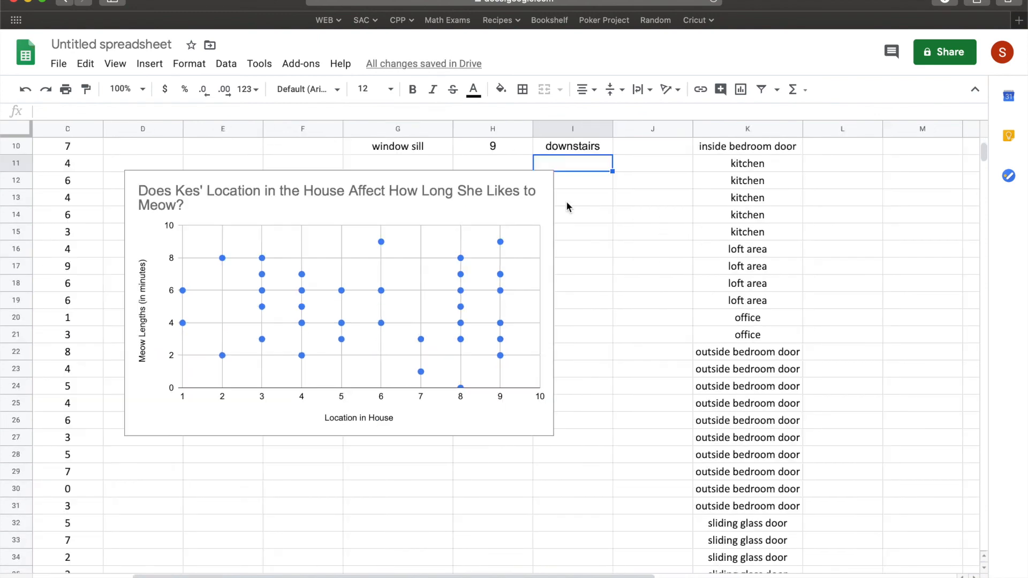
{"action": "scroll", "coordinate": [568, 207], "scroll_direction": "right", "scroll_amount": 5}
{"action": "scroll", "coordinate": [566, 204], "scroll_direction": "up", "scroll_amount": 5}
{"action": "scroll", "coordinate": [567, 204], "scroll_direction": "left", "scroll_amount": 3}
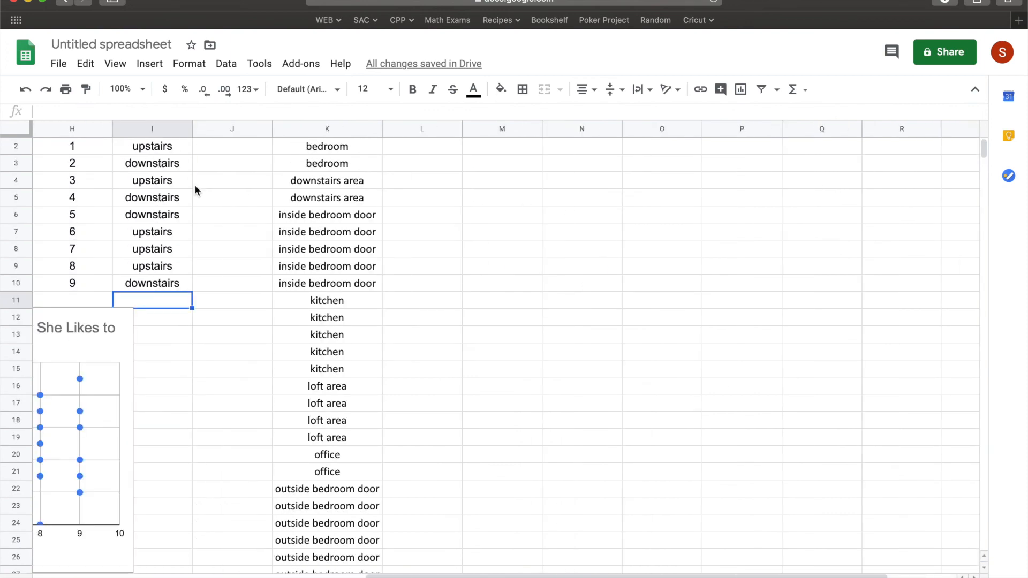
{"action": "left_click", "coordinate": [703, 181]}
{"action": "type", "text": "upstairs"}
{"action": "key", "text": "Tab"}
{"action": "type", "text": "1"}
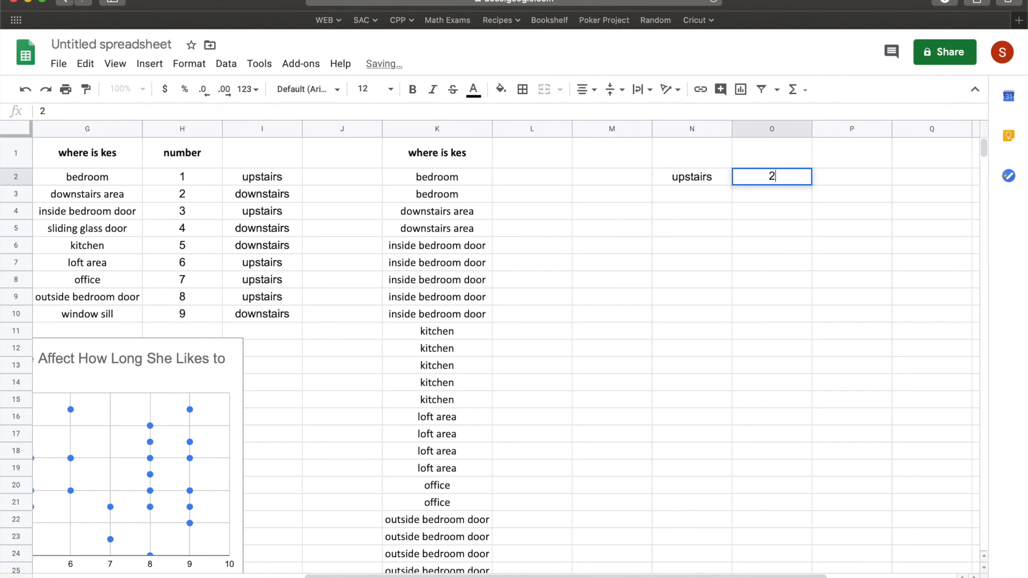
{"action": "key", "text": "Return"}
{"action": "type", "text": "downsti"}
{"action": "key", "text": "BackSpace"}
{"action": "type", "text": "airs"}
{"action": "key", "text": "Tab"}
{"action": "type", "text": "2"}
{"action": "key", "text": "Return"}
{"action": "scroll", "coordinate": [567, 287], "scroll_direction": "left", "scroll_amount": 10}
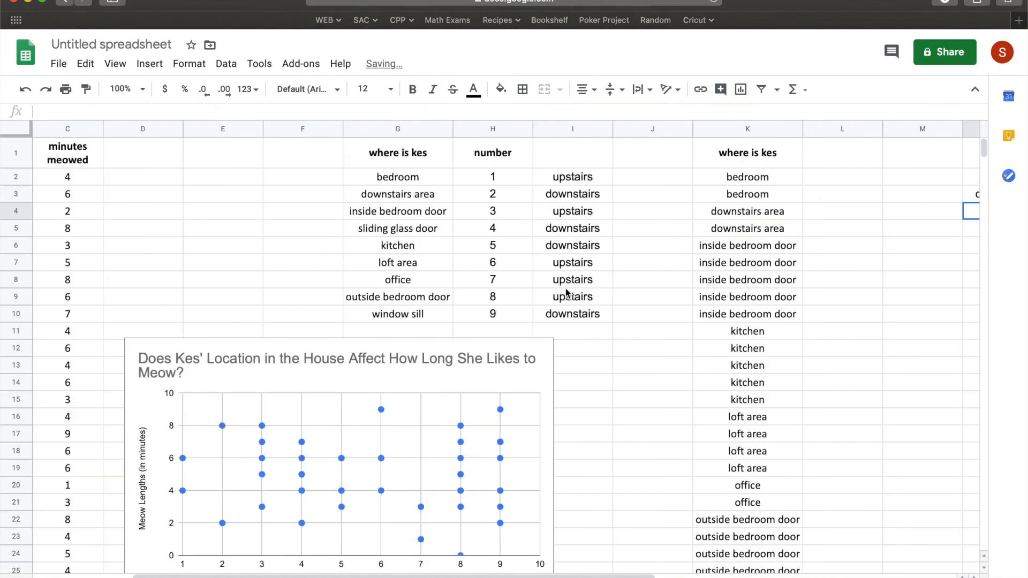
On the sheet with the upstairs/downstairs coding, insert a scatter chart of columns B and C and place it beside the data.
{"action": "left_click", "coordinate": [139, 181]}
{"action": "left_click_drag", "start_coordinate": [150, 184], "coordinate": [171, 351]}
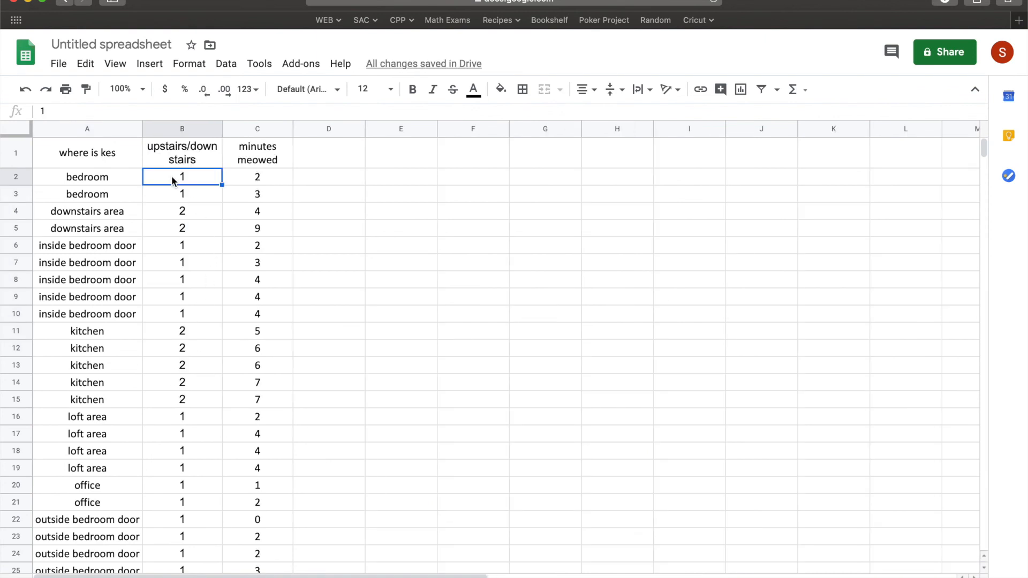
{"action": "left_click_drag", "start_coordinate": [188, 129], "coordinate": [236, 129]}
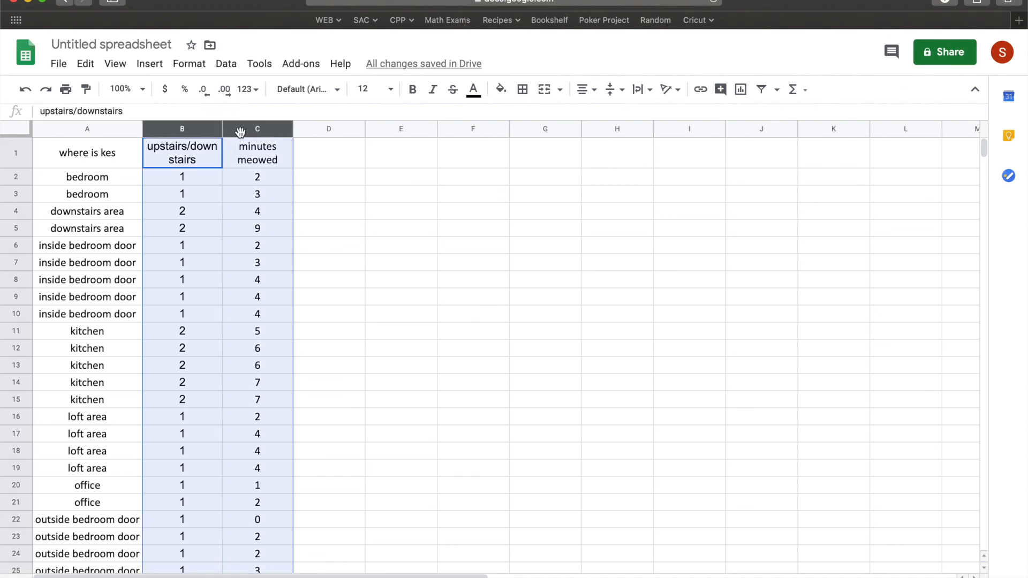
{"action": "left_click", "coordinate": [149, 64]}
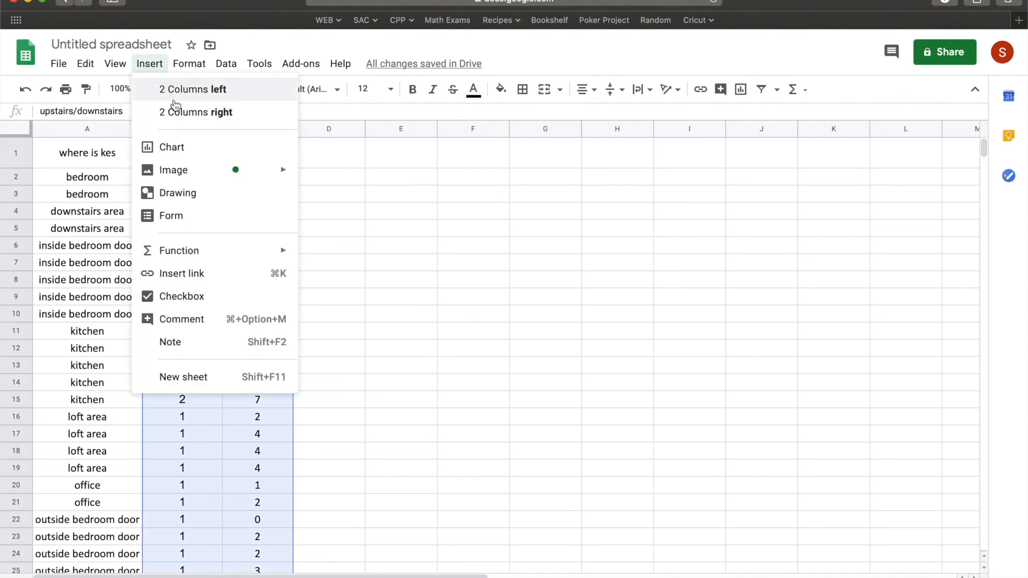
{"action": "left_click", "coordinate": [180, 150]}
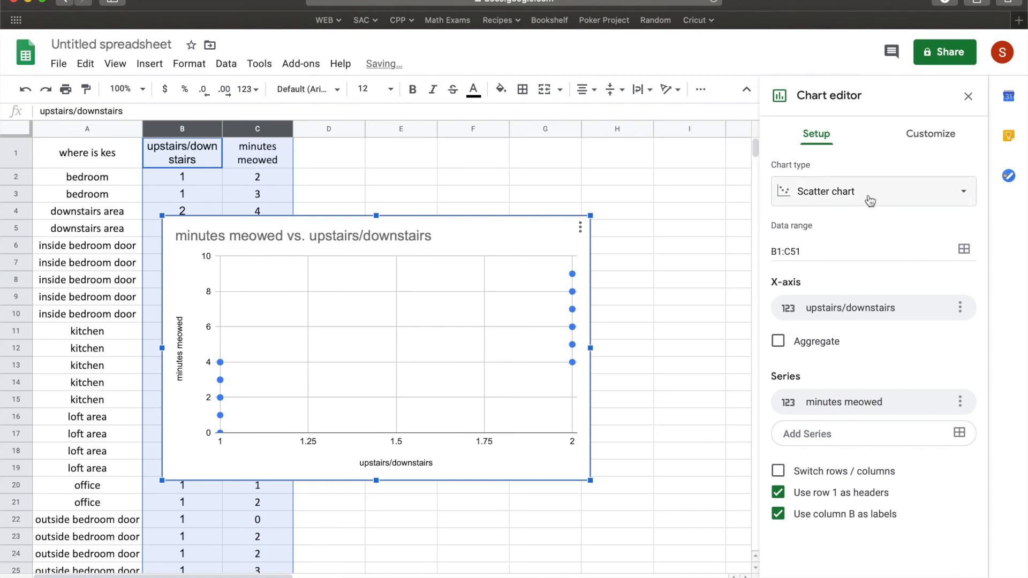
{"action": "left_click", "coordinate": [877, 199]}
{"action": "left_click", "coordinate": [889, 191]}
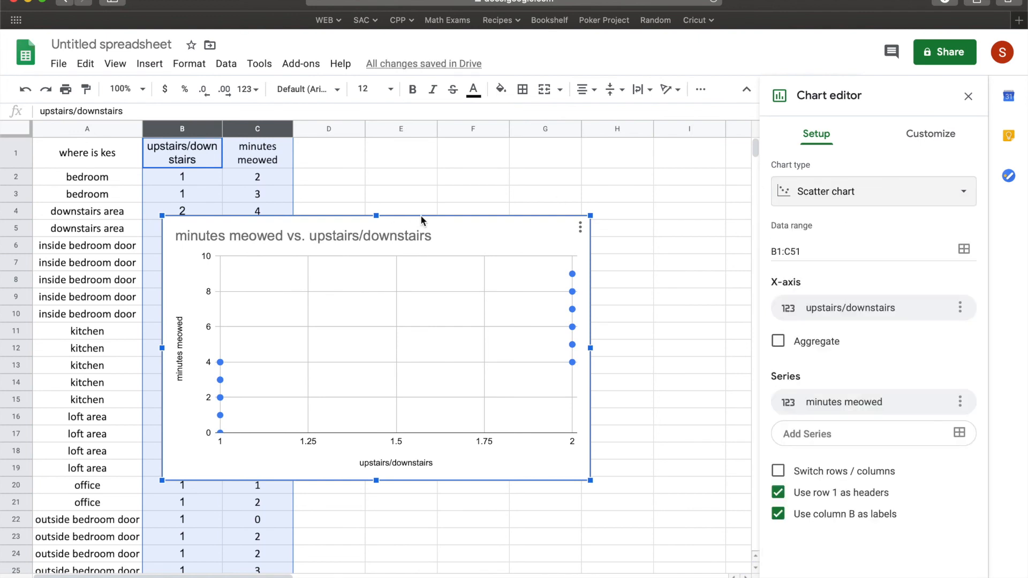
{"action": "left_click_drag", "start_coordinate": [423, 218], "coordinate": [570, 160]}
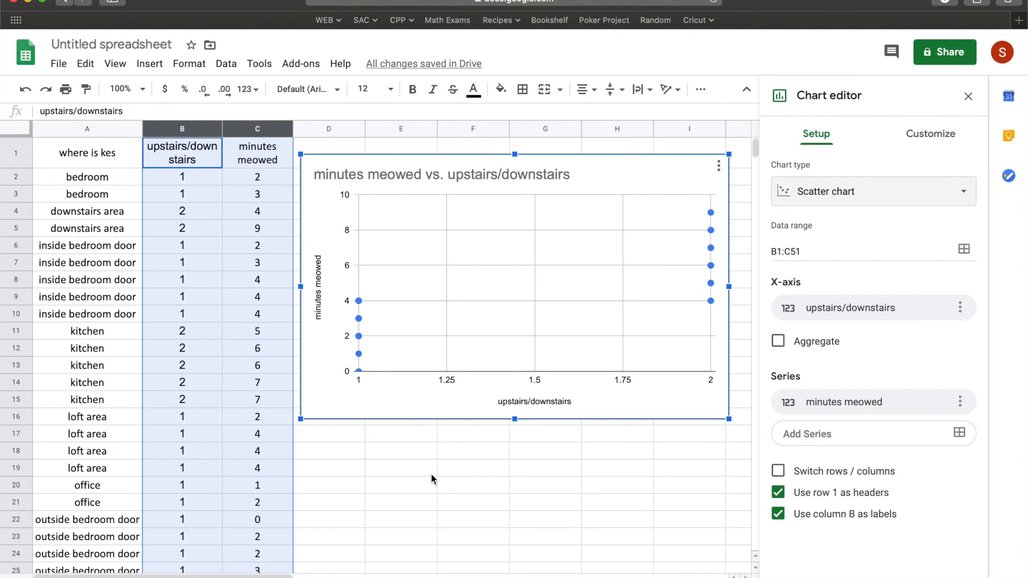
Delete the new chart's title, vertical axis title and horizontal axis title.
{"action": "left_click", "coordinate": [497, 173]}
{"action": "left_click", "coordinate": [497, 173]}
{"action": "key", "text": "BackSpace"}
{"action": "left_click", "coordinate": [318, 287]}
{"action": "left_click", "coordinate": [318, 287]}
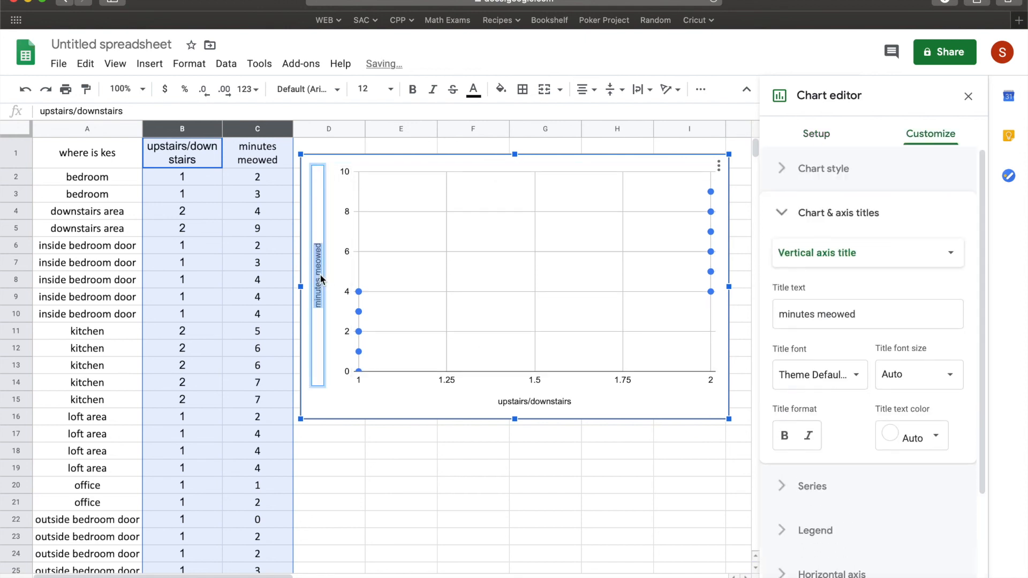
{"action": "key", "text": "BackSpace"}
{"action": "left_click", "coordinate": [557, 399]}
{"action": "left_click", "coordinate": [557, 399]}
{"action": "key", "text": "BackSpace"}
{"action": "left_click", "coordinate": [550, 538]}
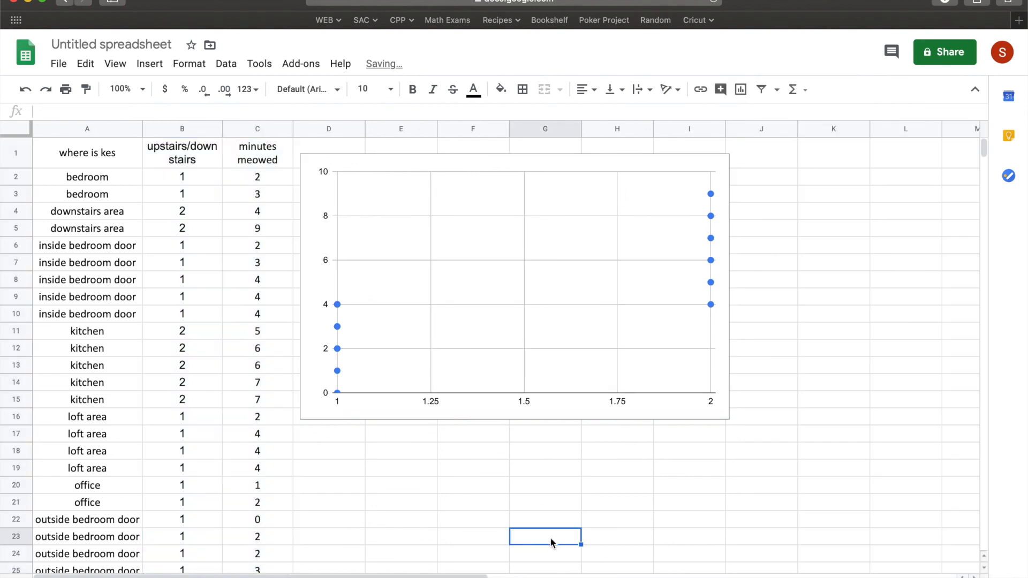